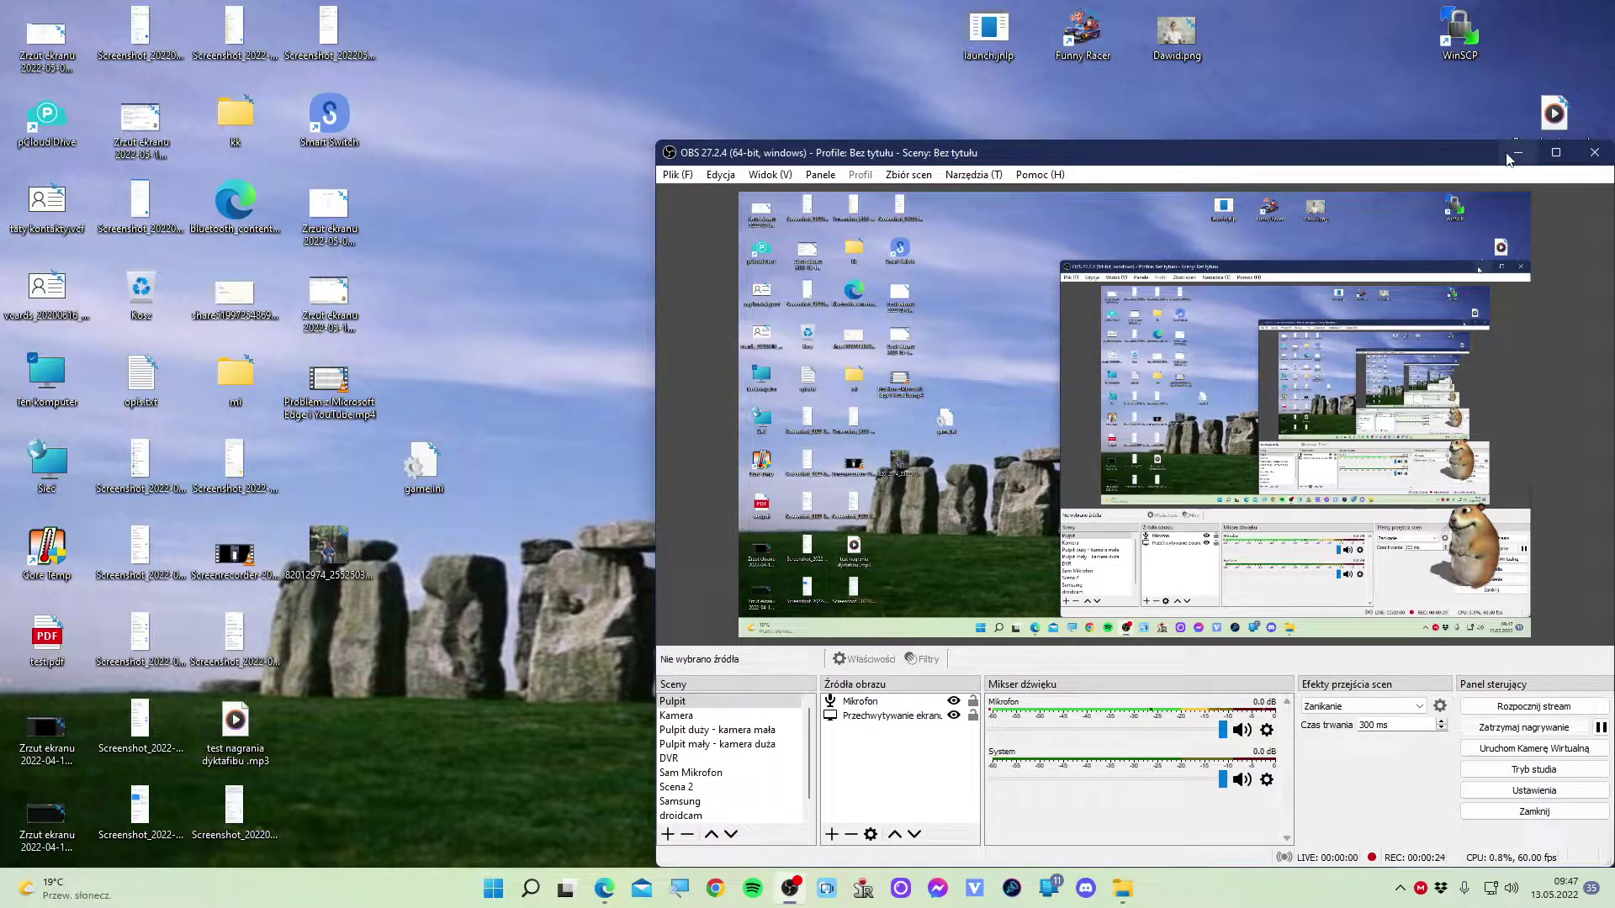
# Switch to Microsoft Edge and examine the description, rating and program details on the WinMerge download page.
pyautogui.click(1507, 156)
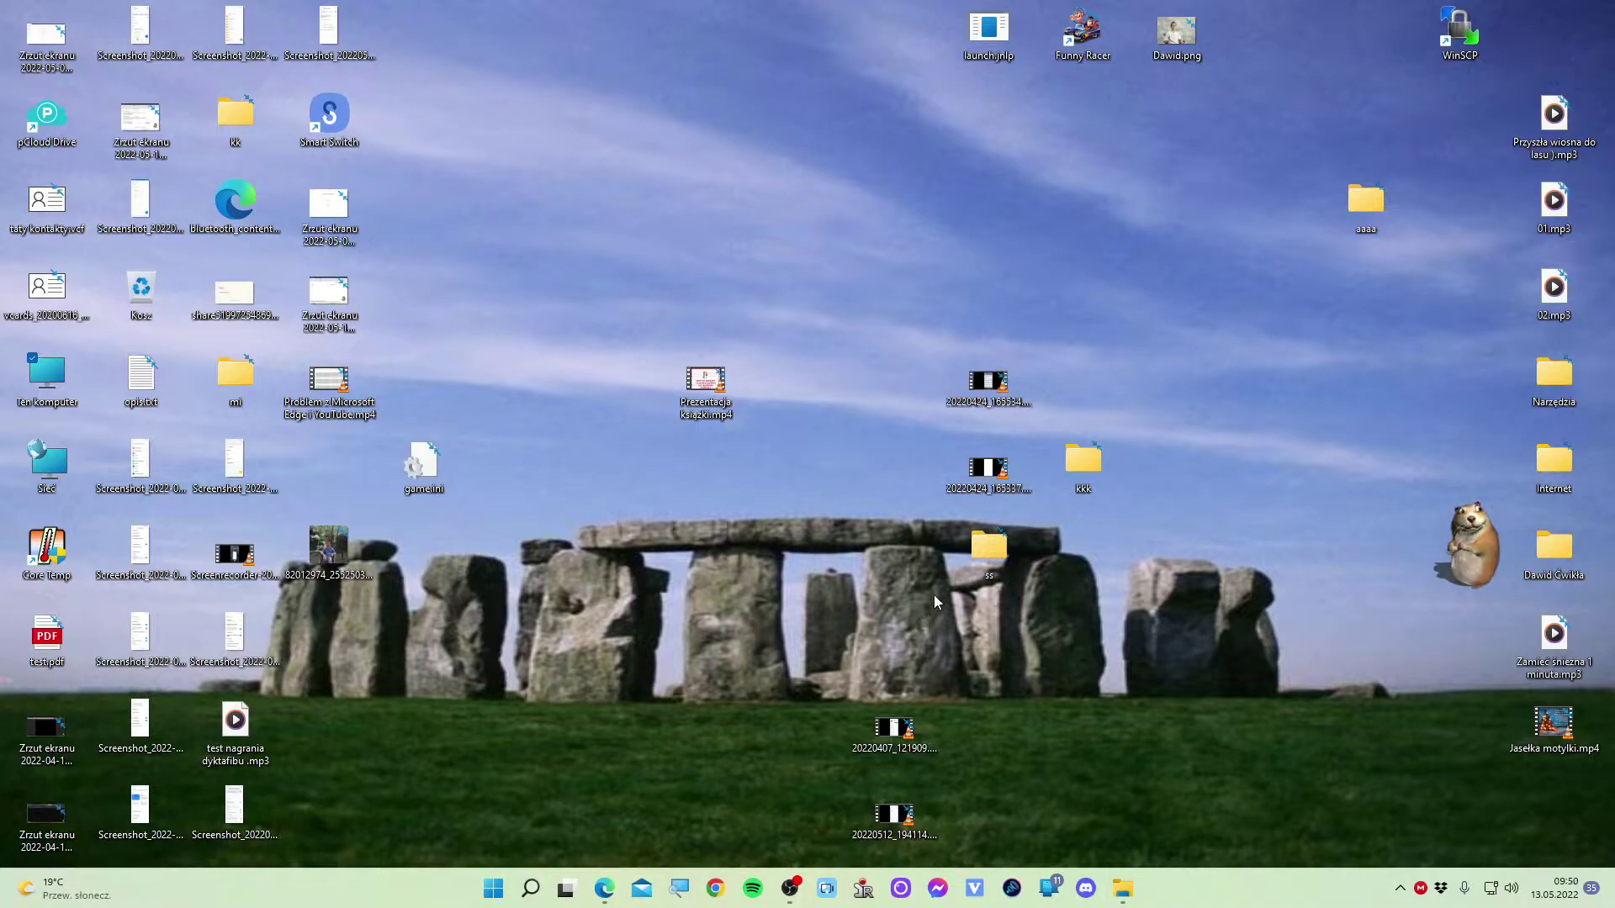
pyautogui.click(605, 889)
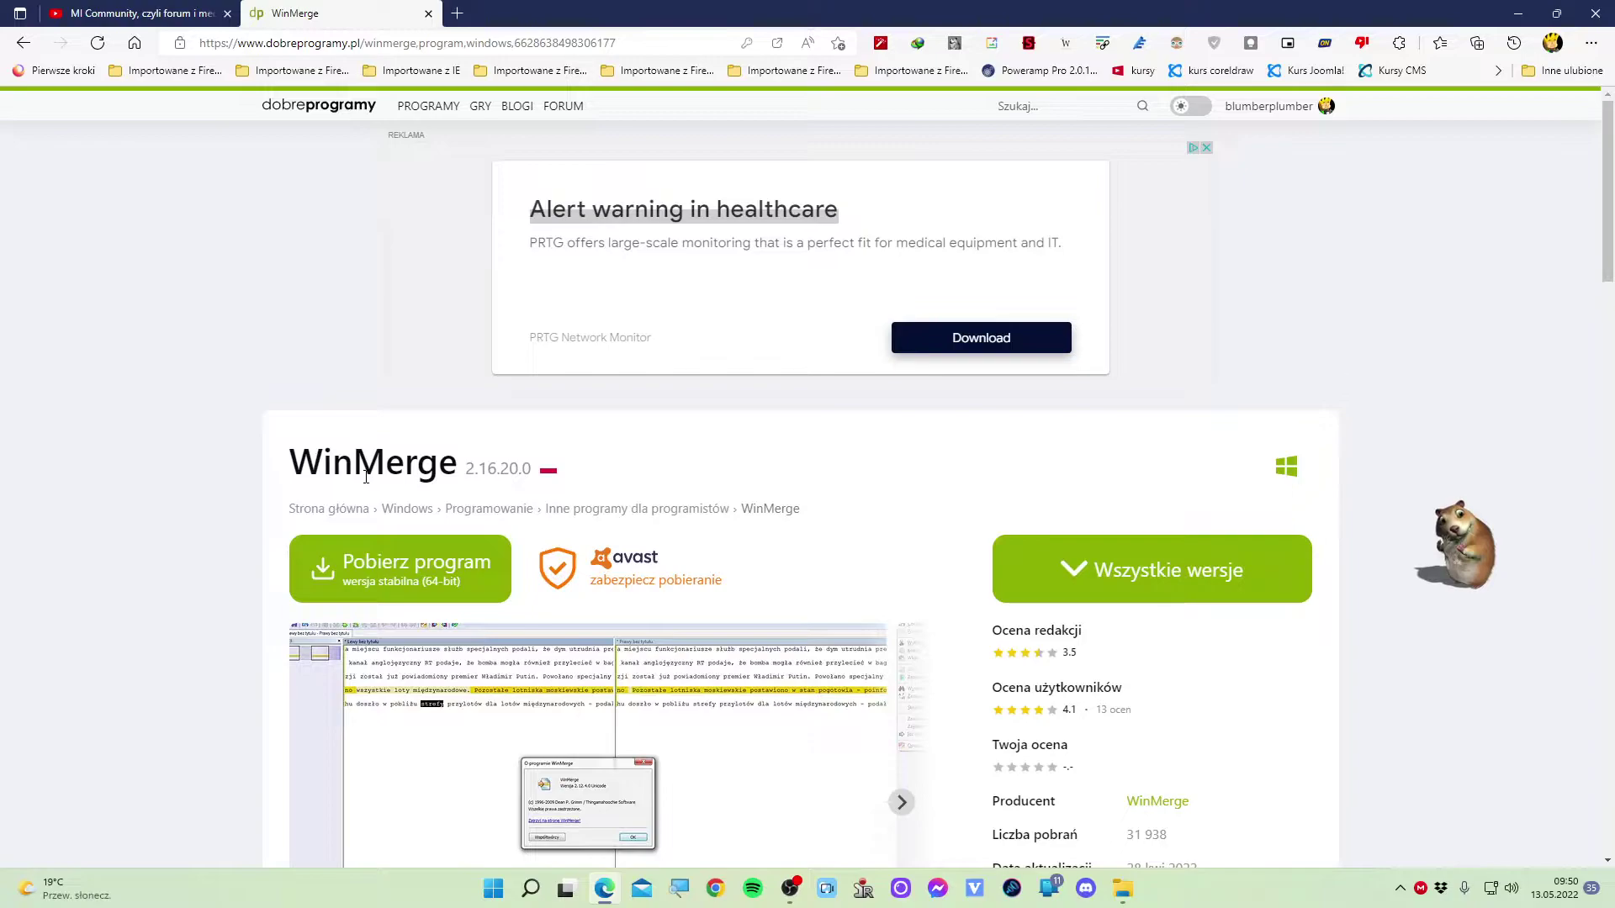
pyautogui.scroll(-4, 370, 479)
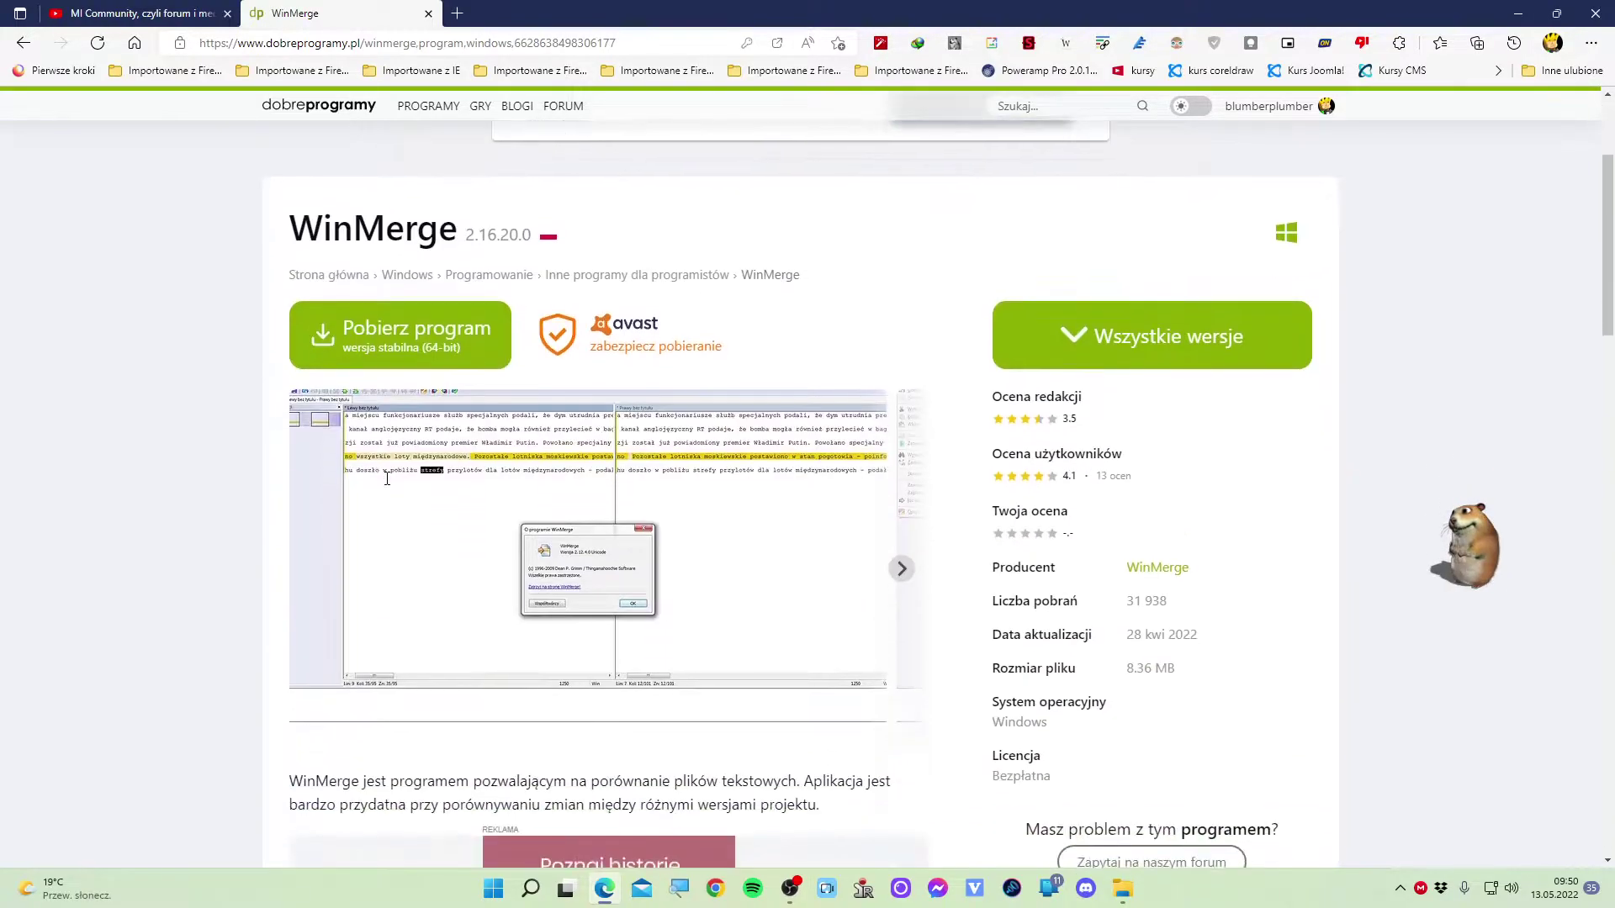
pyautogui.scroll(-10, 387, 487)
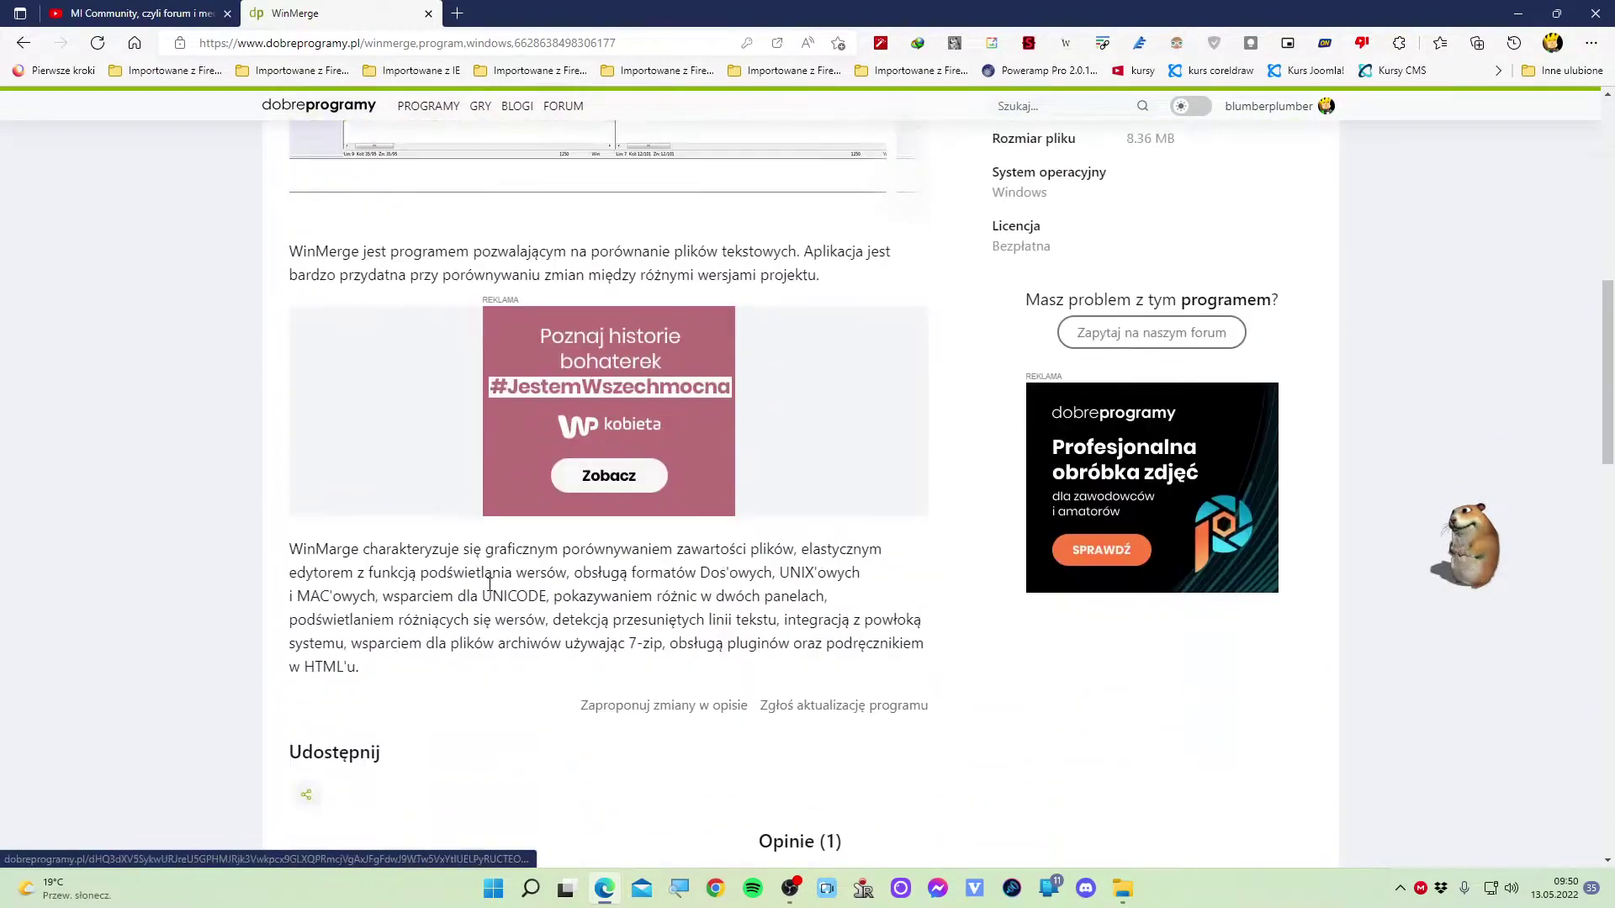
pyautogui.scroll(2, 487, 580)
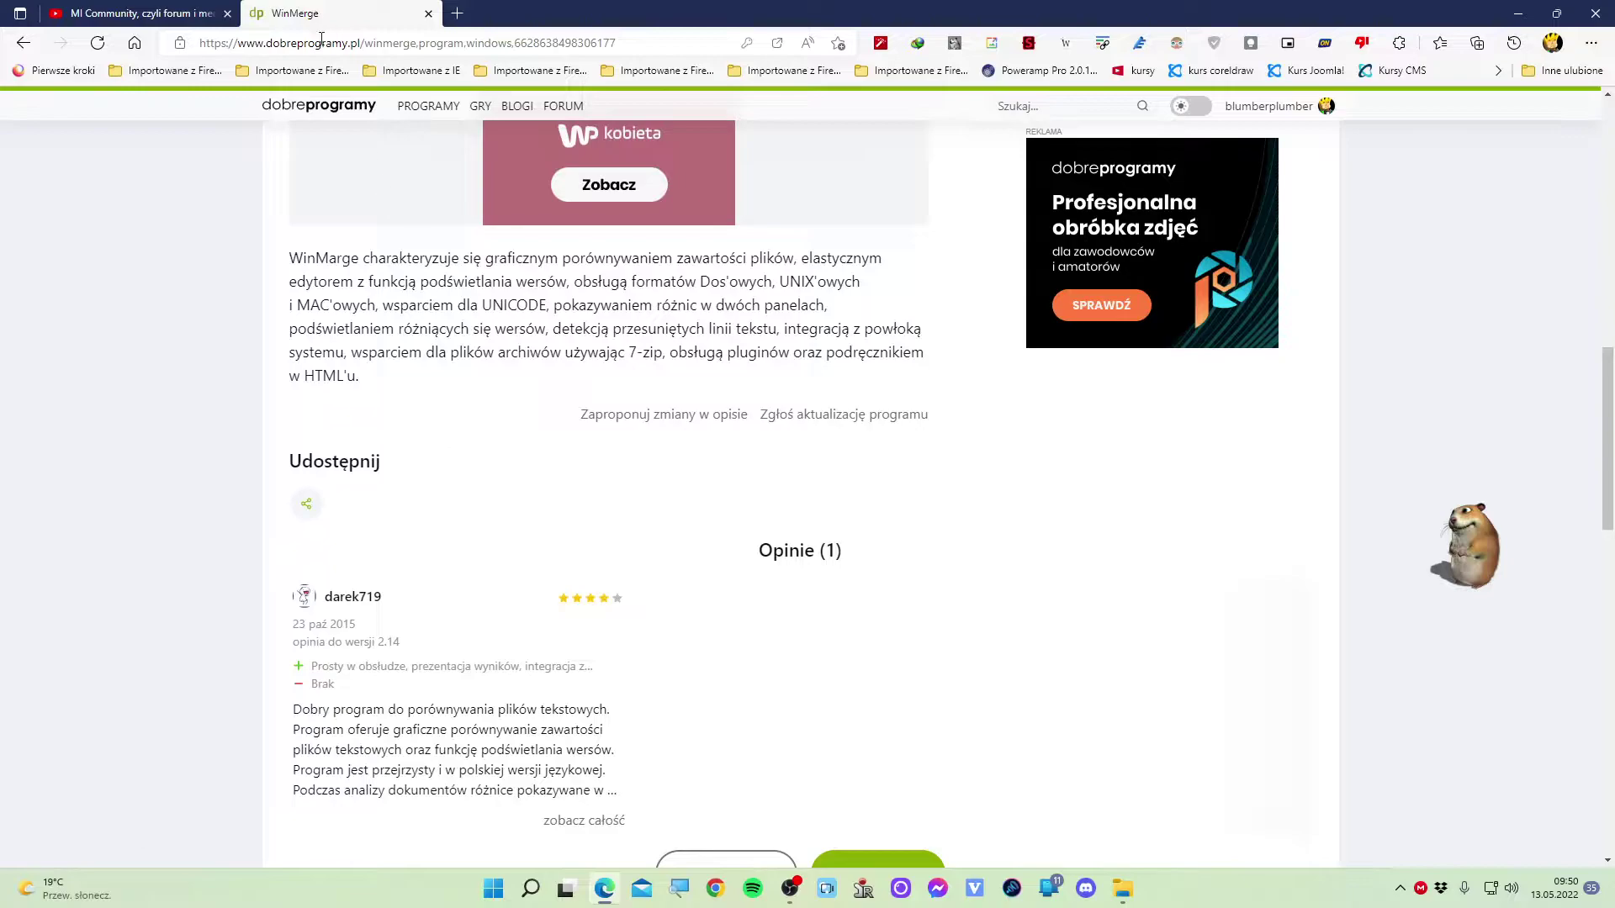
pyautogui.scroll(10, 464, 404)
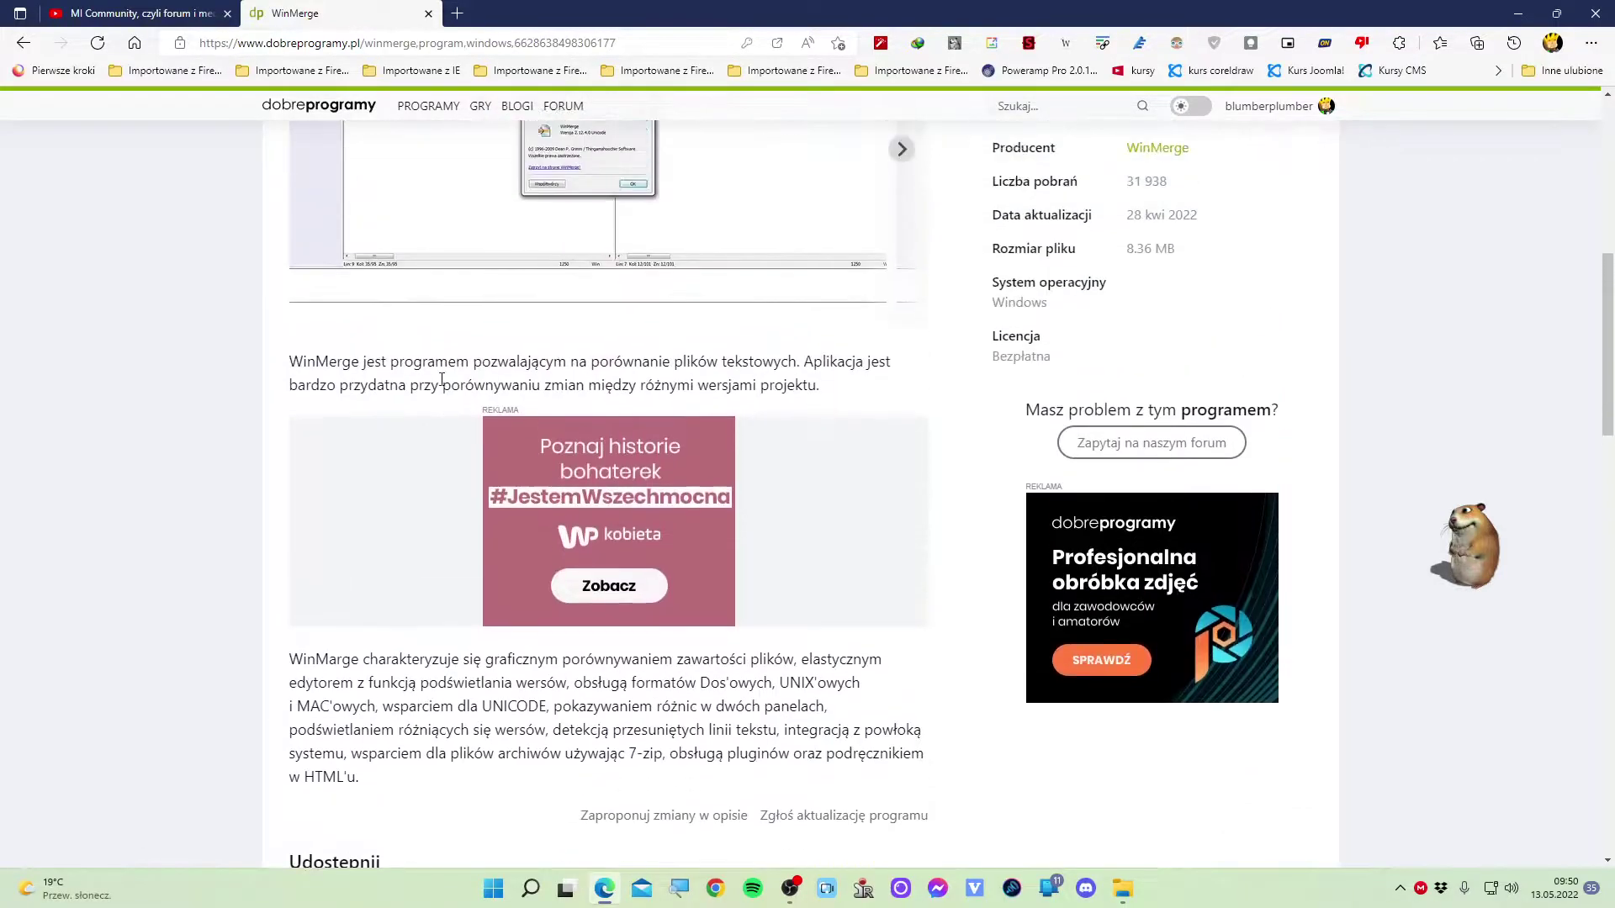
pyautogui.scroll(-3, 468, 406)
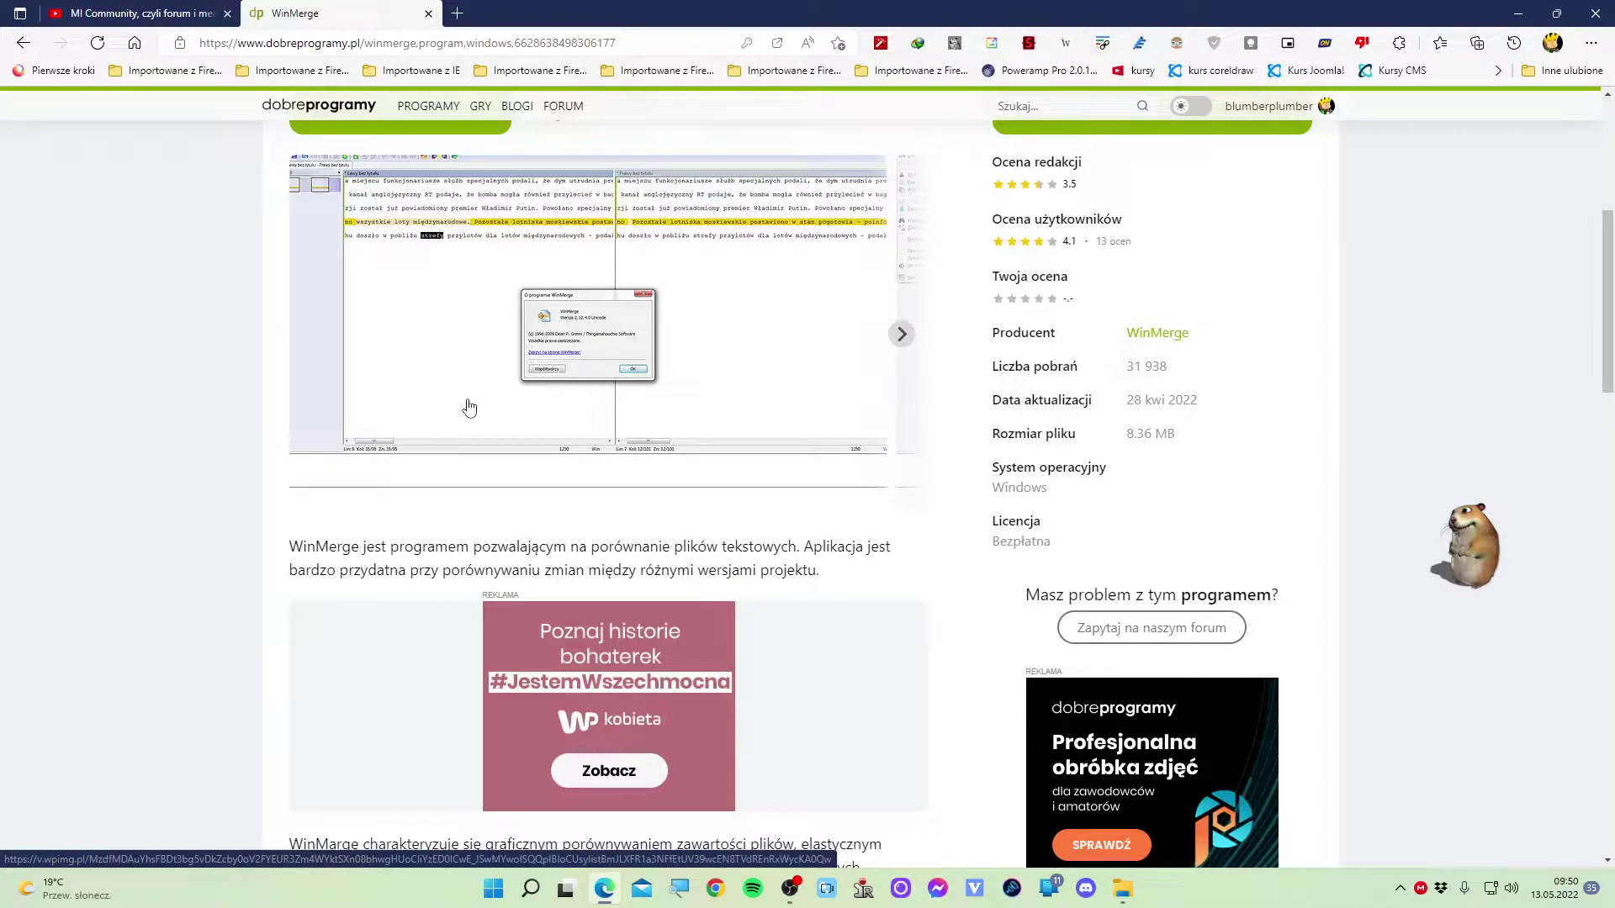
pyautogui.scroll(3, 468, 408)
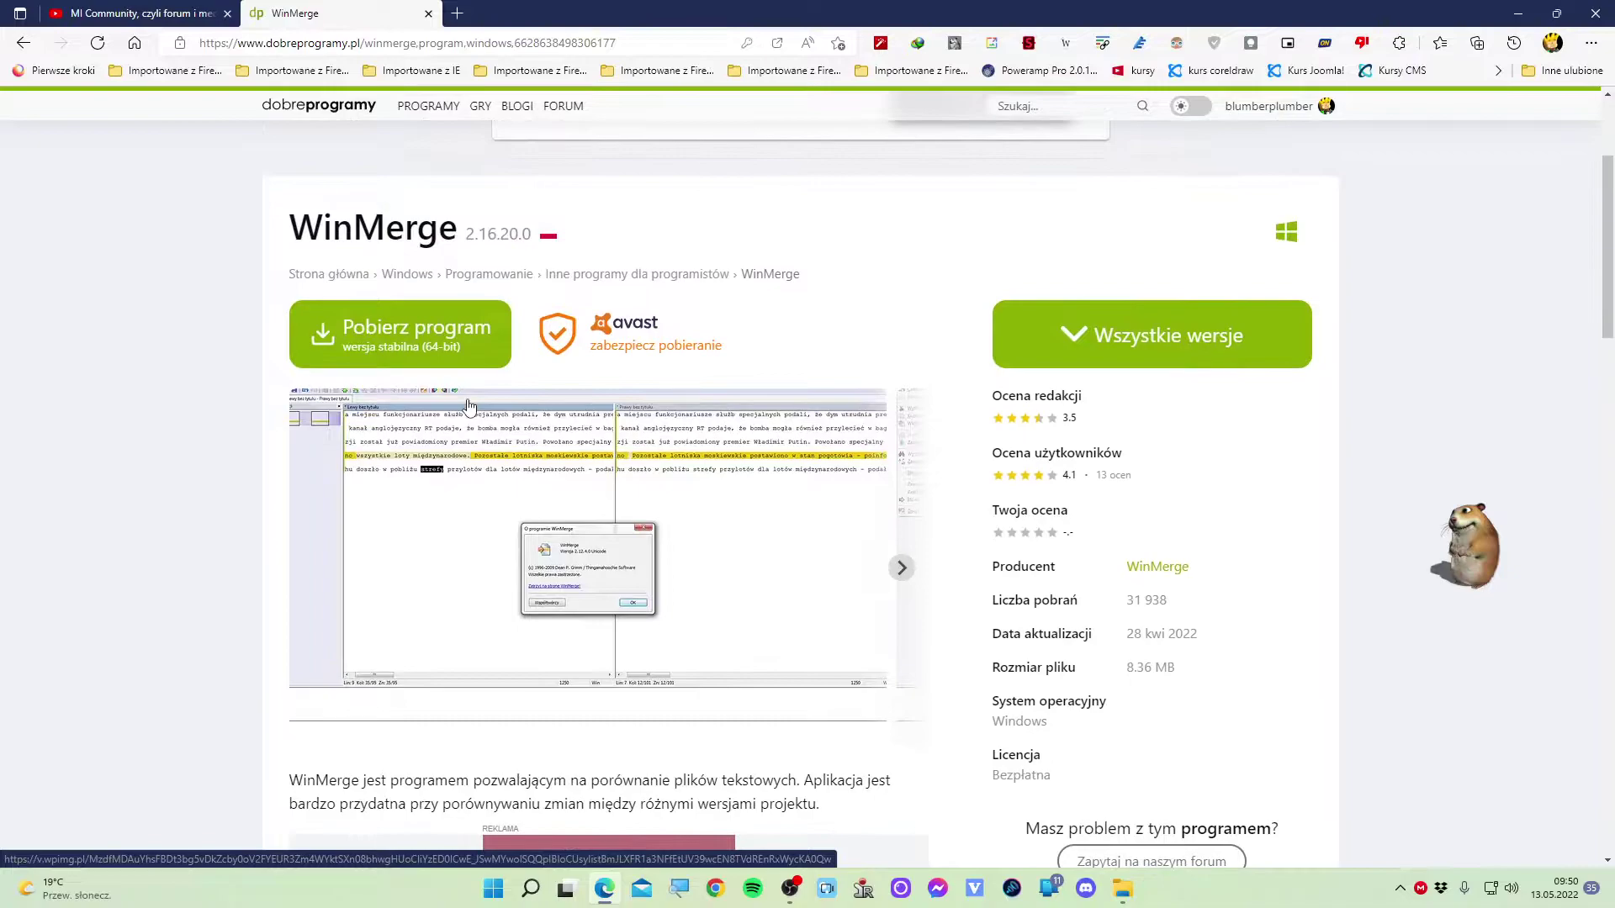
pyautogui.scroll(-1, 468, 407)
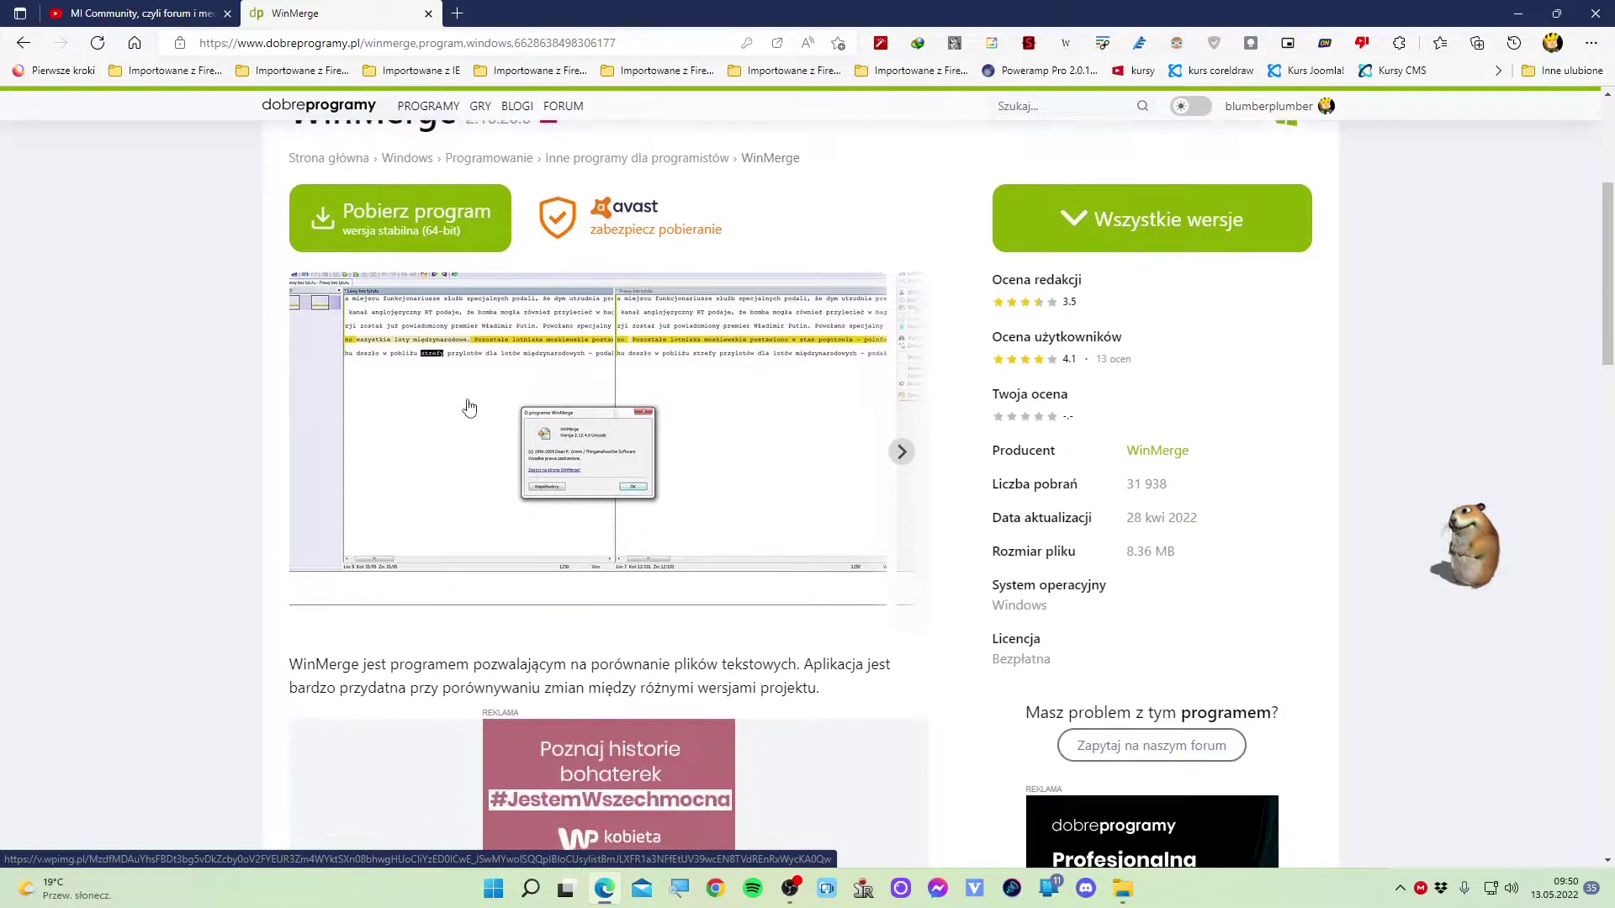
pyautogui.scroll(1, 469, 408)
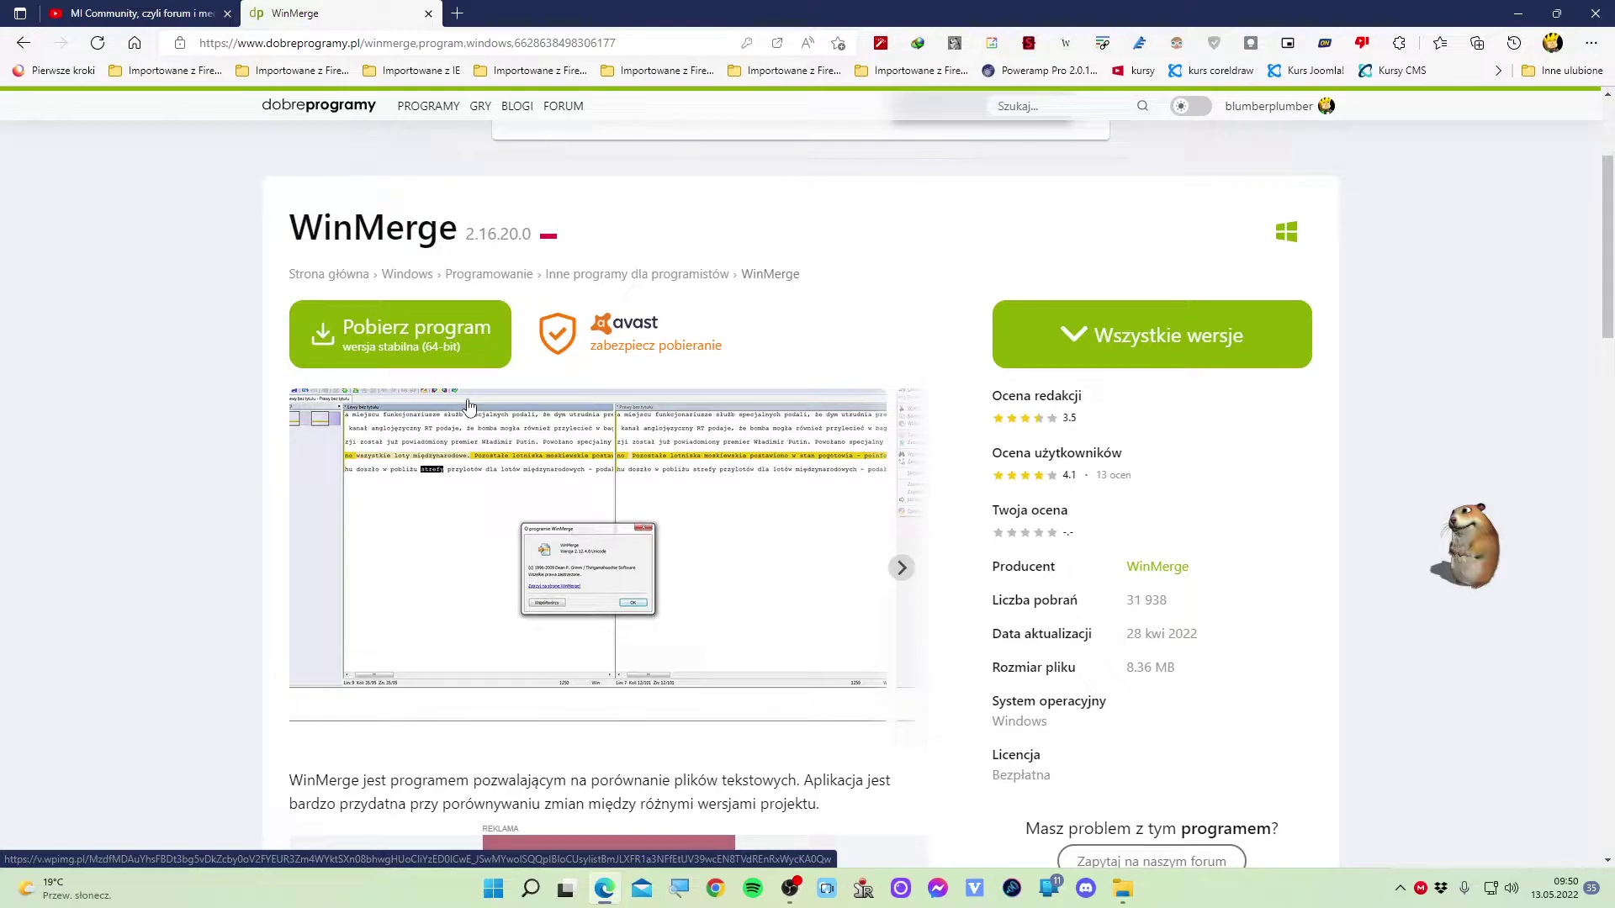
pyautogui.scroll(1, 468, 407)
pyautogui.scroll(-1, 469, 407)
# View the enlarged WinMerge screenshot of the two-pane text comparison and return to the download page.
pyautogui.click(483, 466)
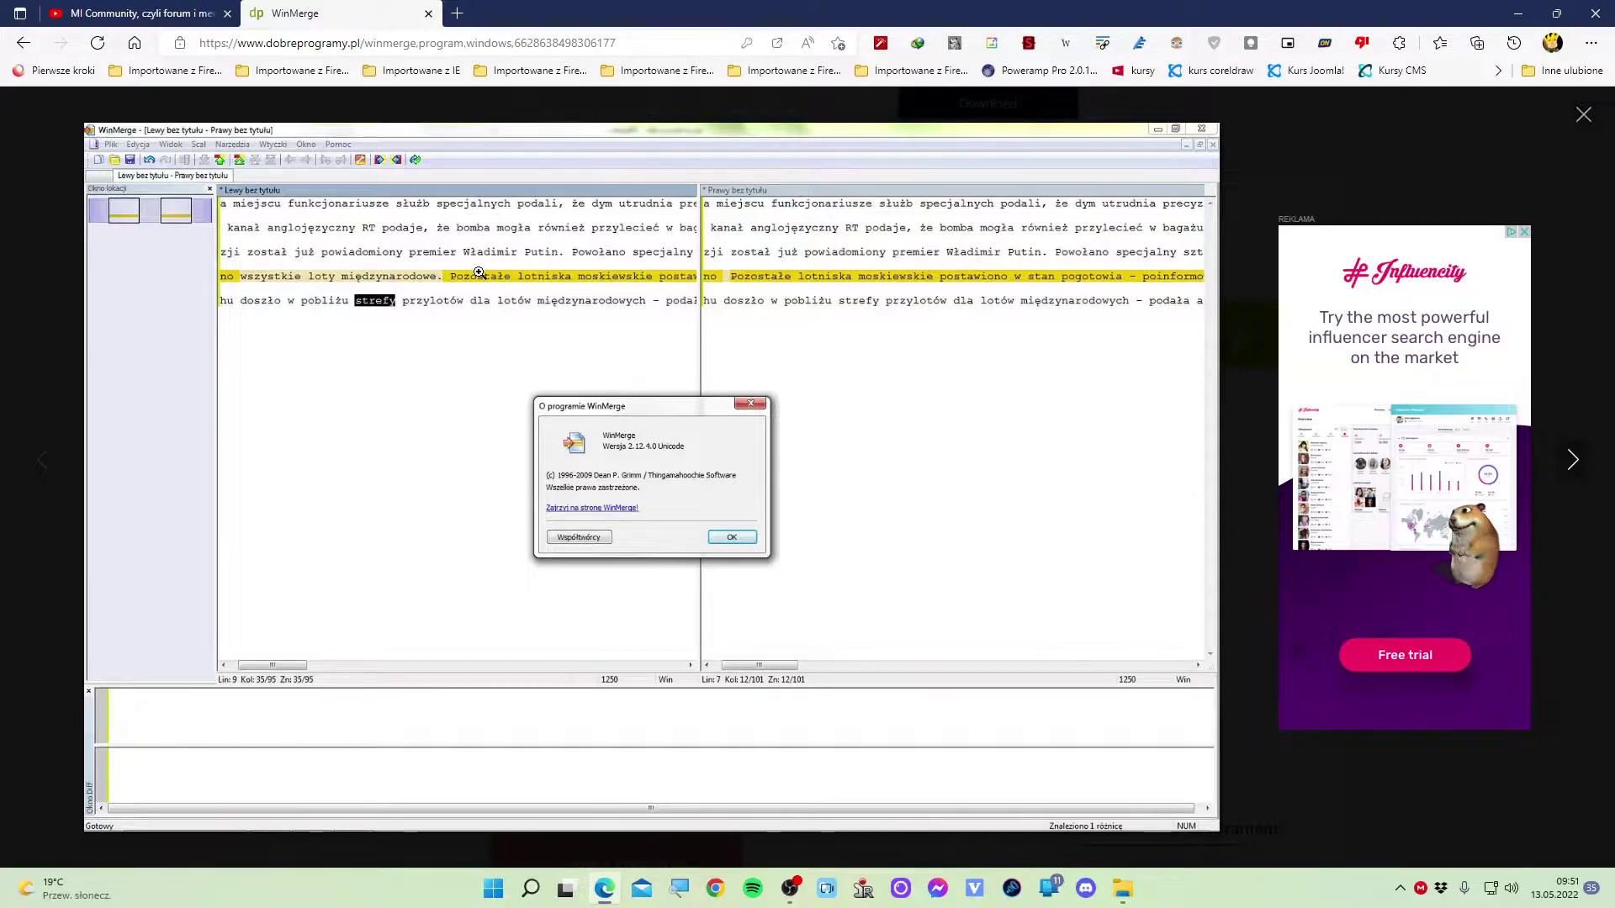
pyautogui.click(376, 293)
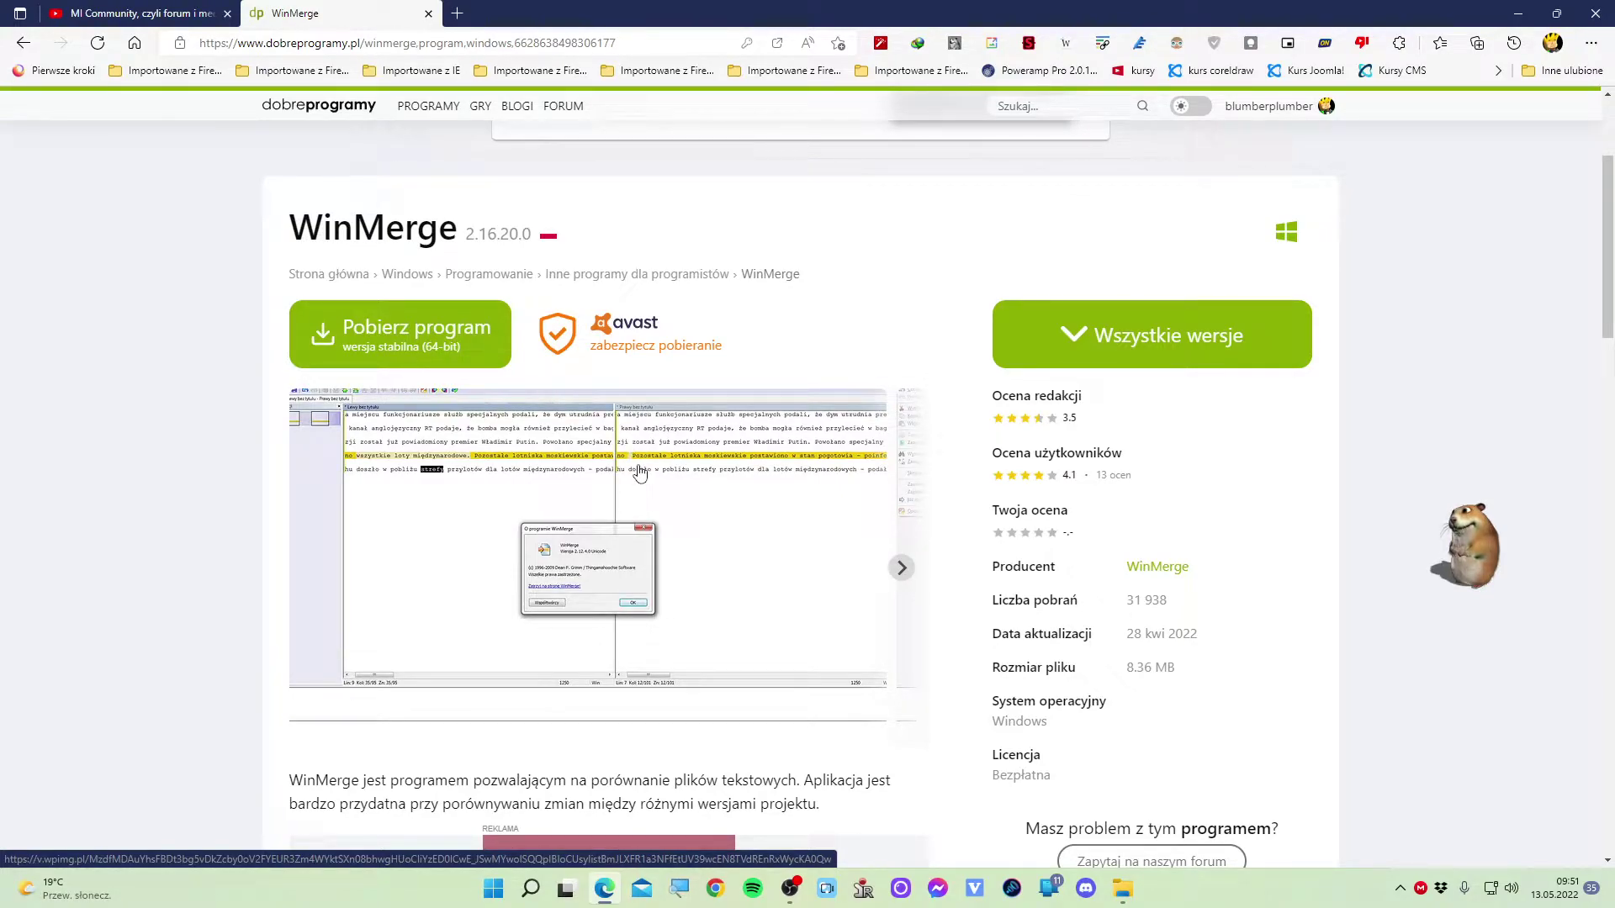
pyautogui.scroll(-1, 656, 496)
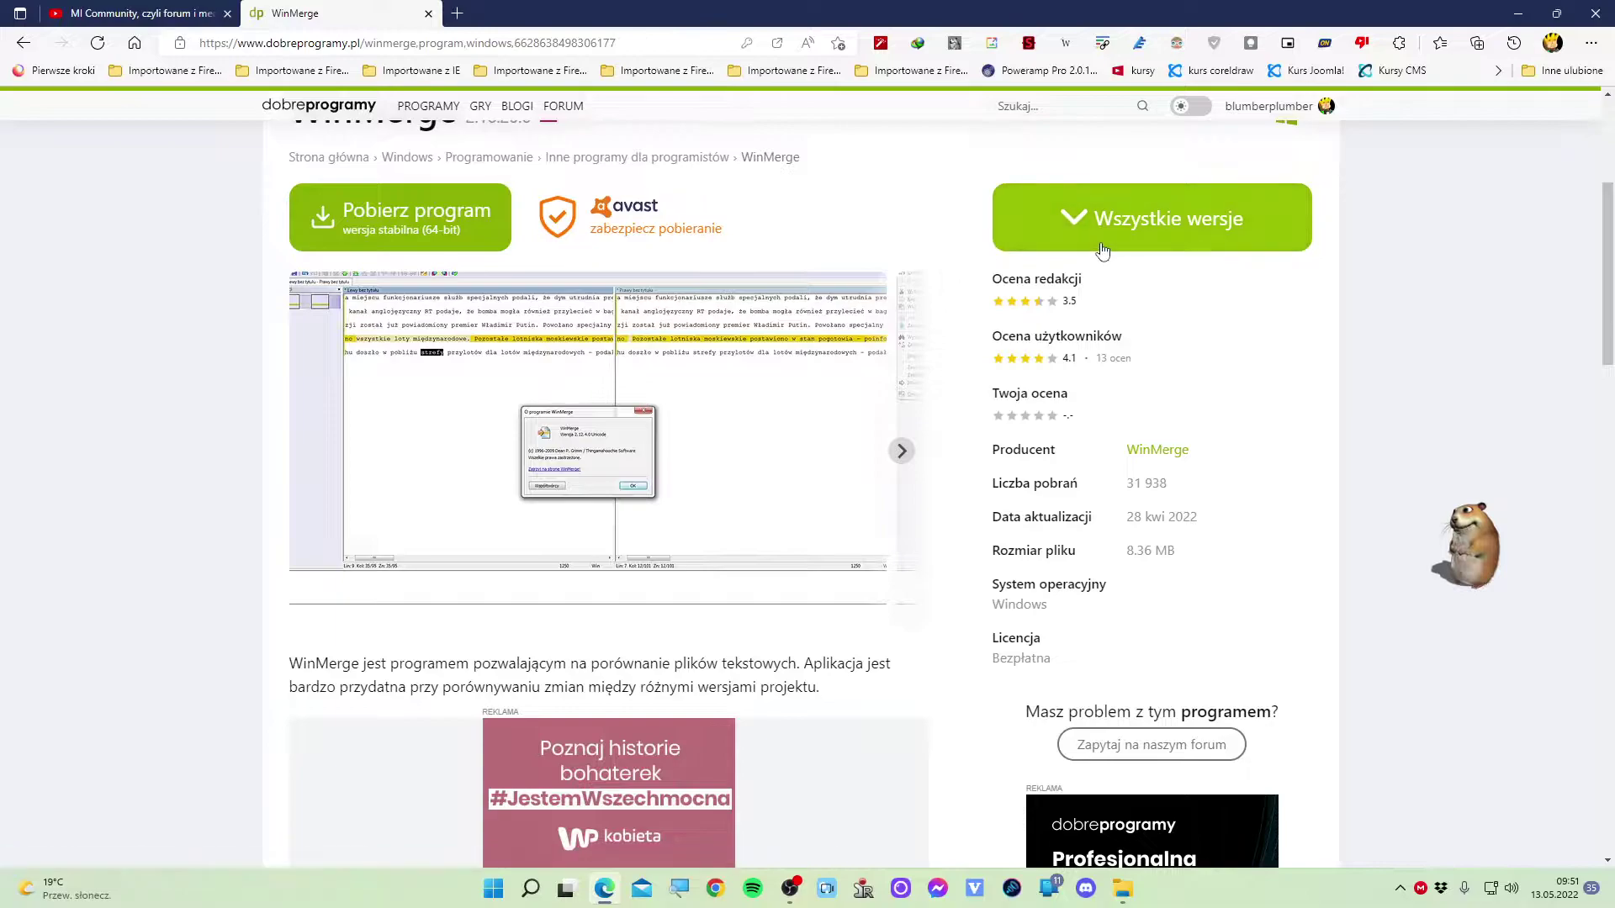
# Leave the browser and search Windows for "win" to locate the WinMerge application.
pyautogui.click(1517, 13)
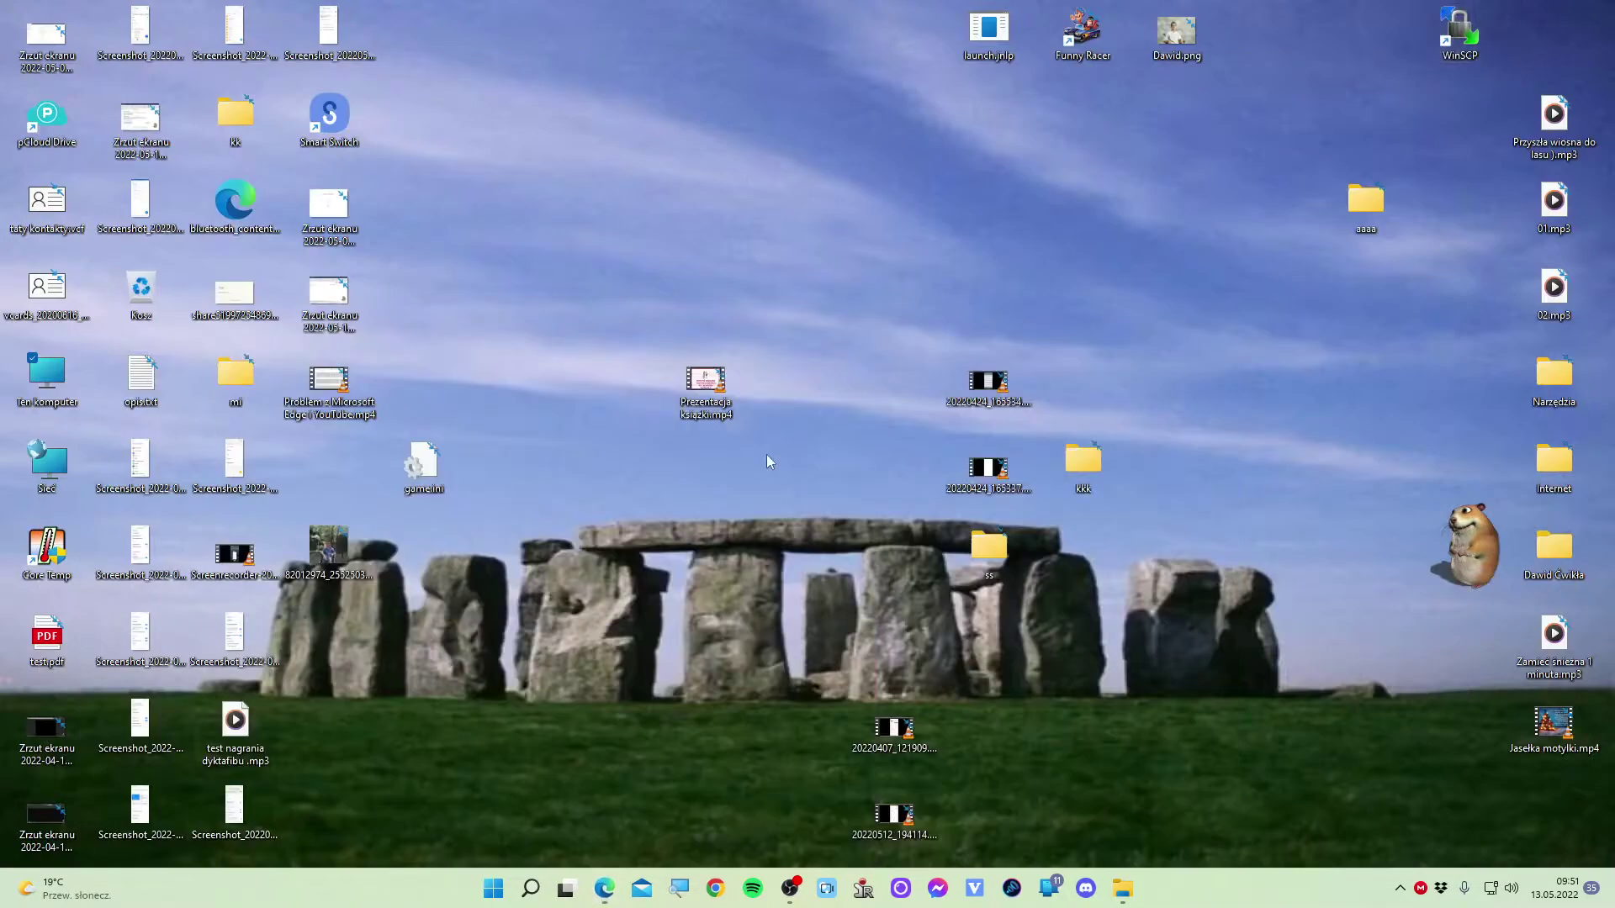
pyautogui.click(493, 888)
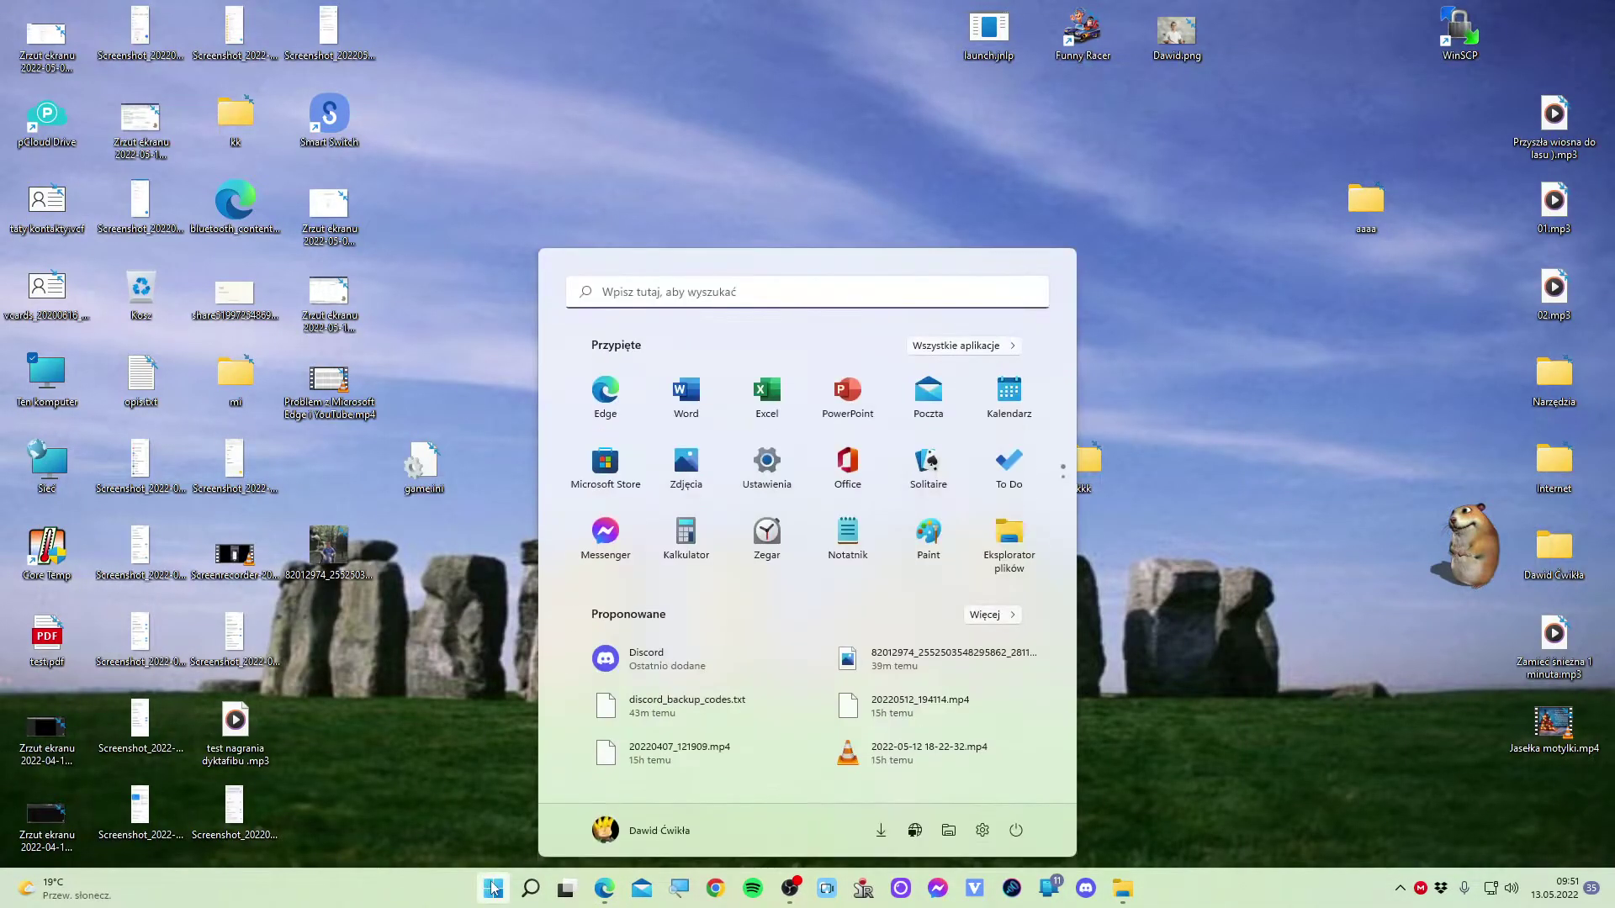
pyautogui.write('win')
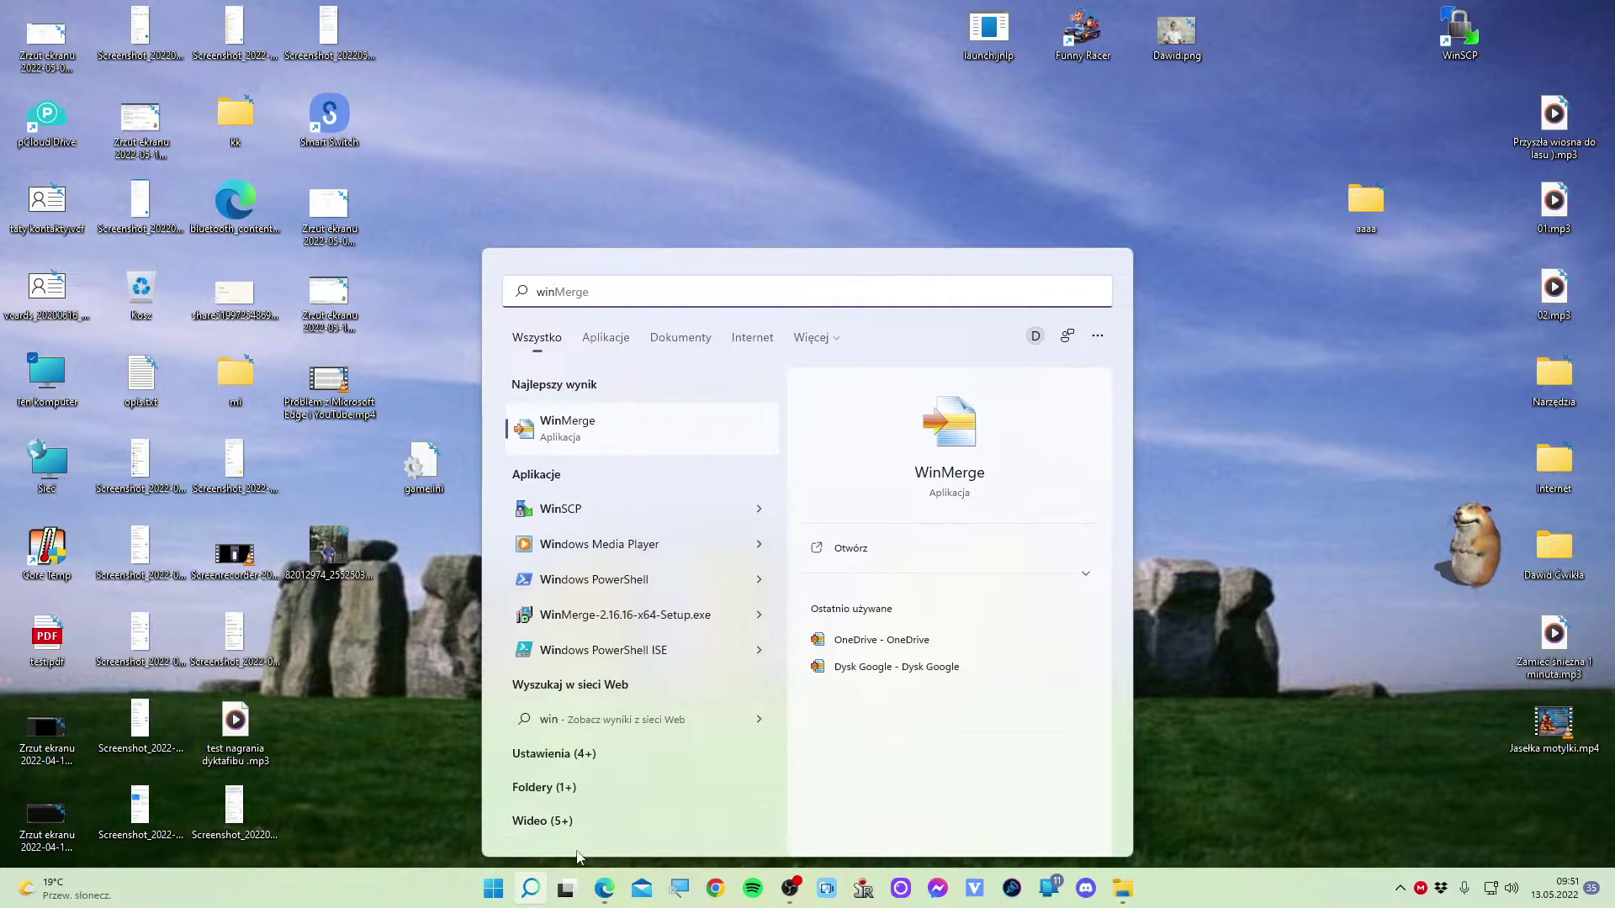
# Return to Microsoft Edge, list all available WinMerge versions on the download page, and minimize the browser.
pyautogui.click(605, 889)
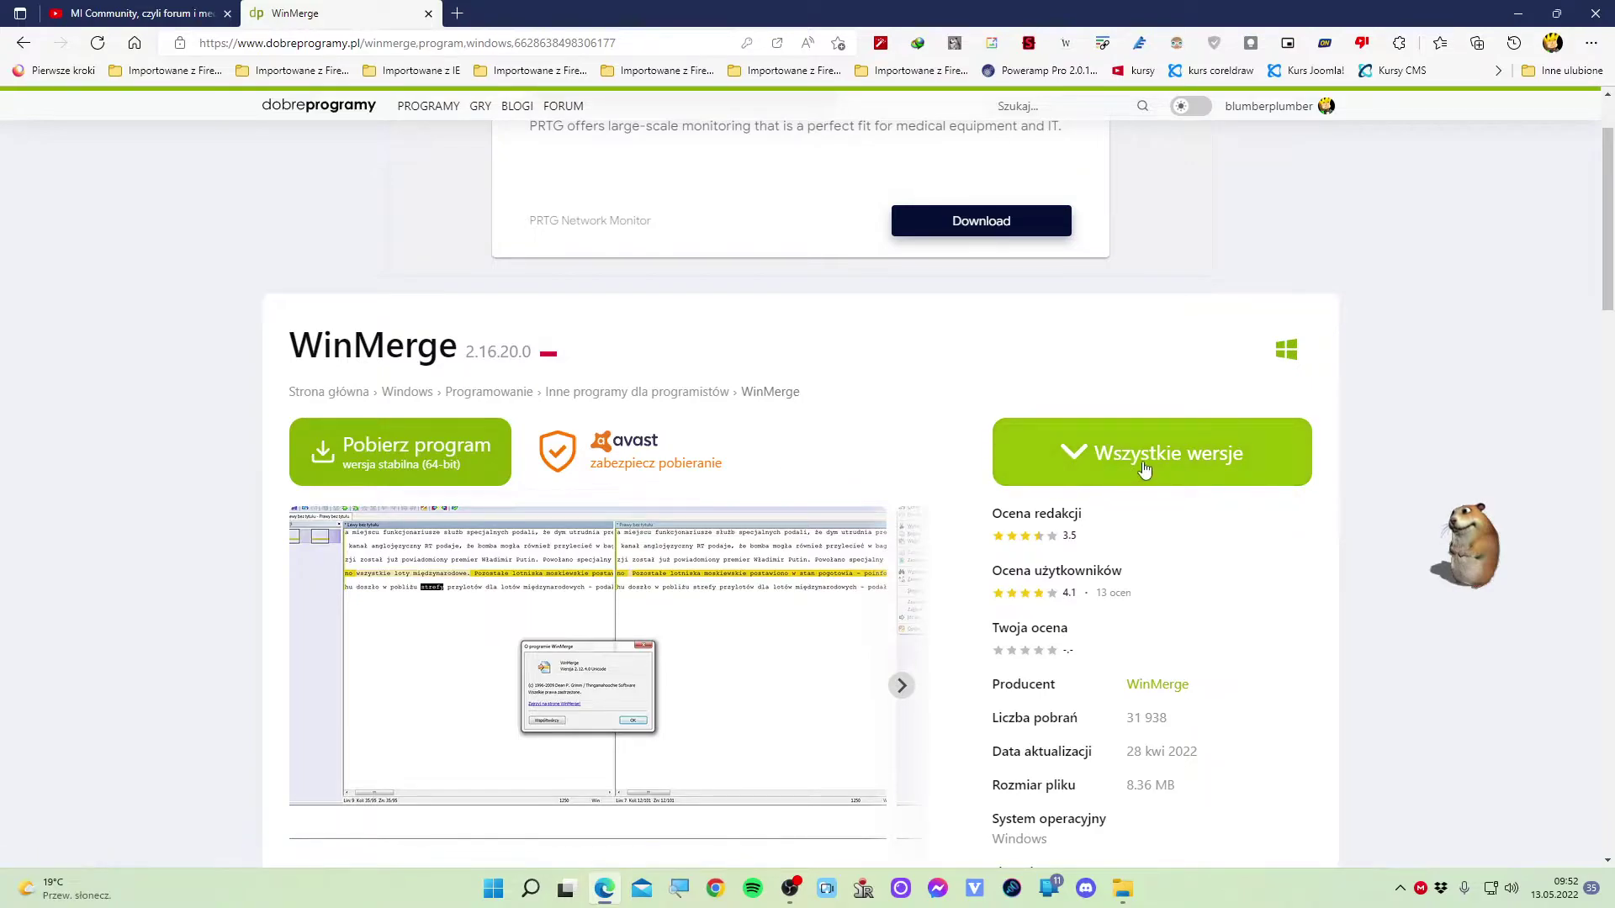
pyautogui.click(1196, 469)
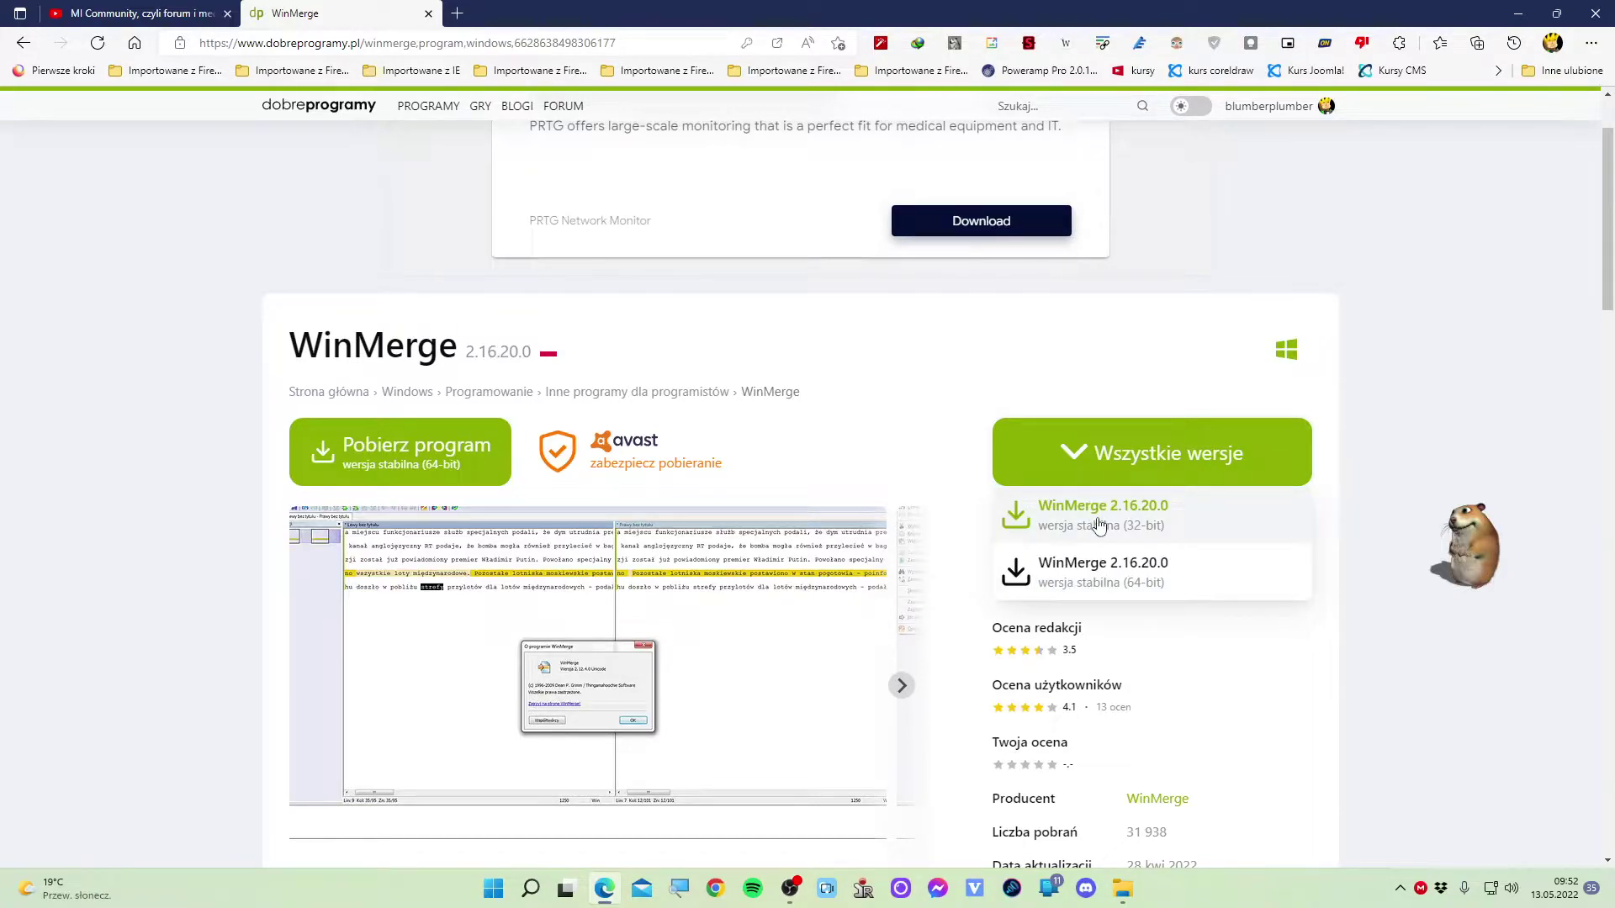
pyautogui.click(1517, 13)
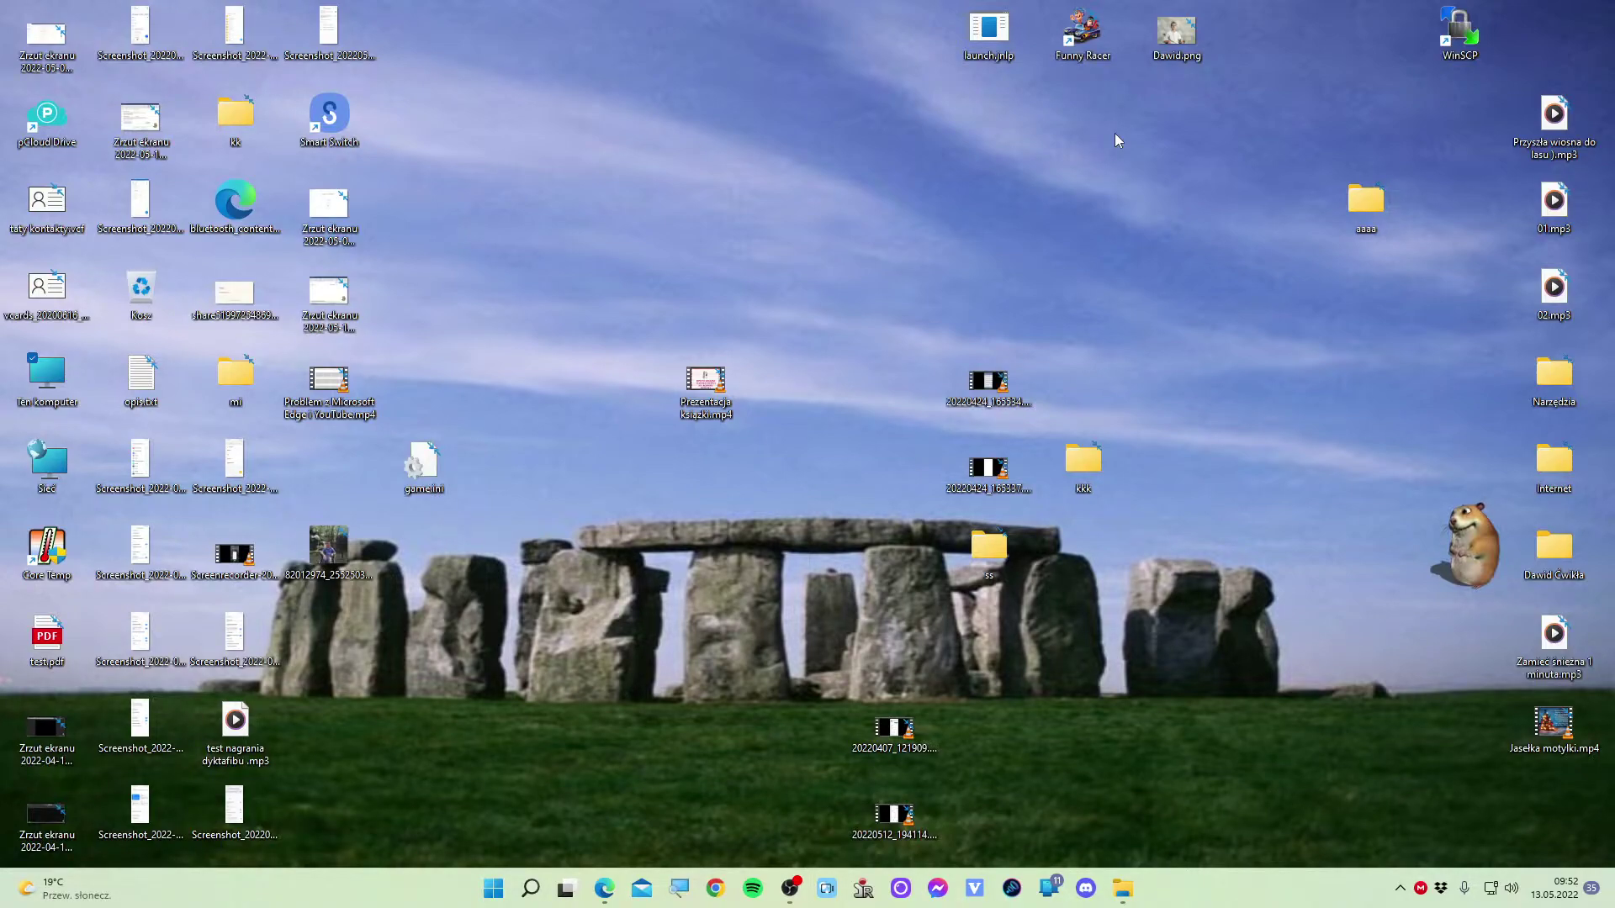
# Run winver to check the Windows version, move its information window clear of the desktop icons, and close it.
pyautogui.press('super+r')
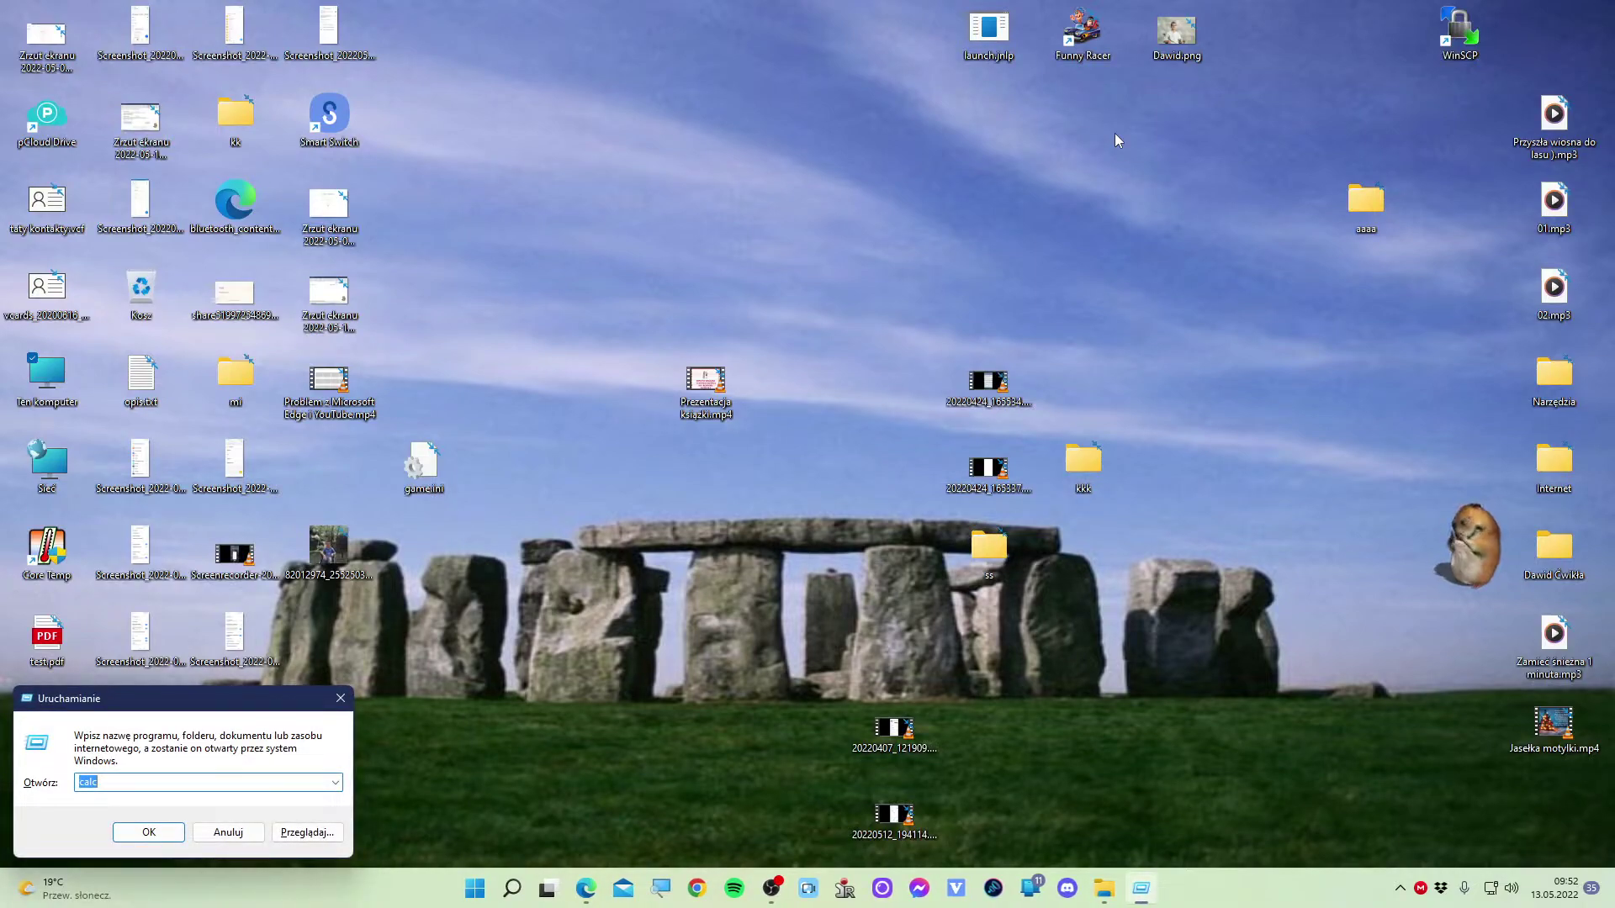
pyautogui.write('win')
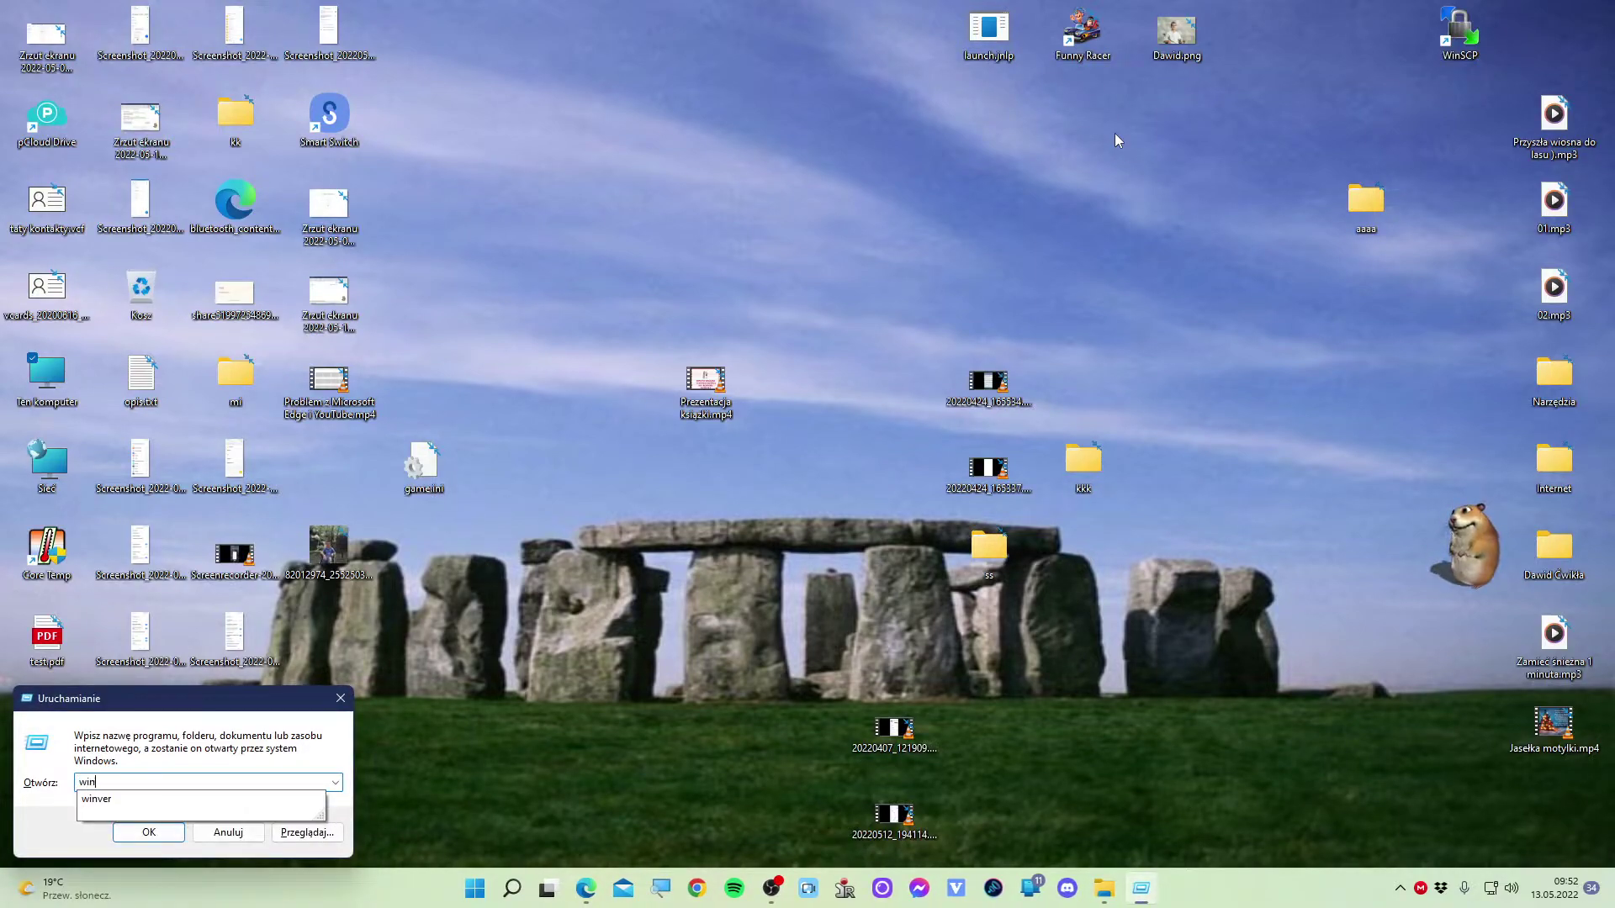
pyautogui.write('ver')
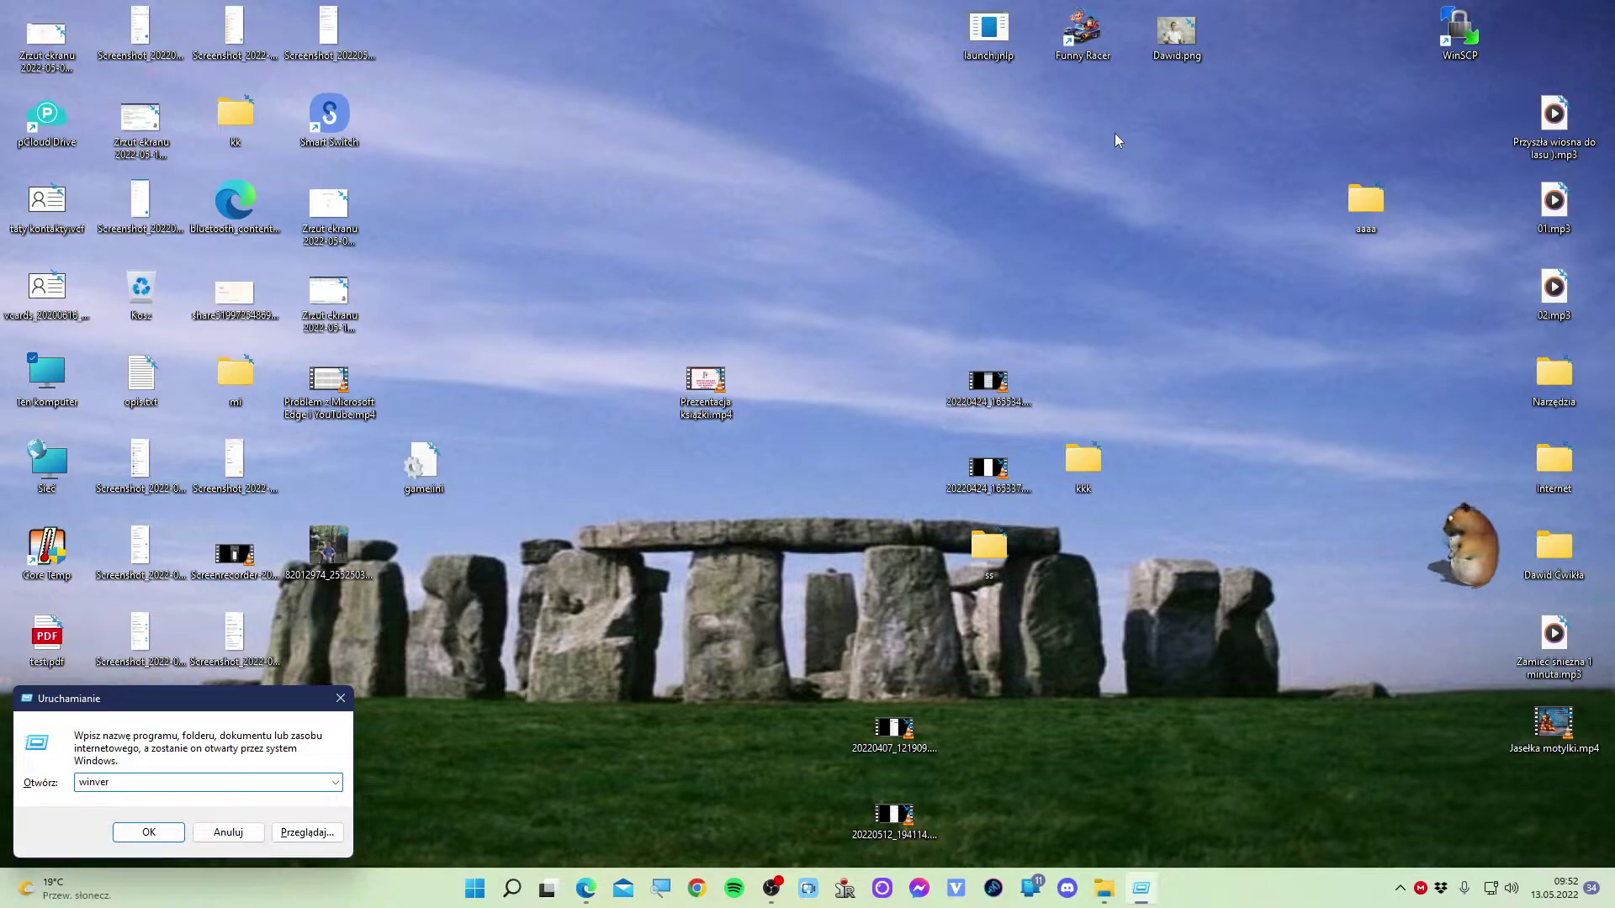
pyautogui.press('Return')
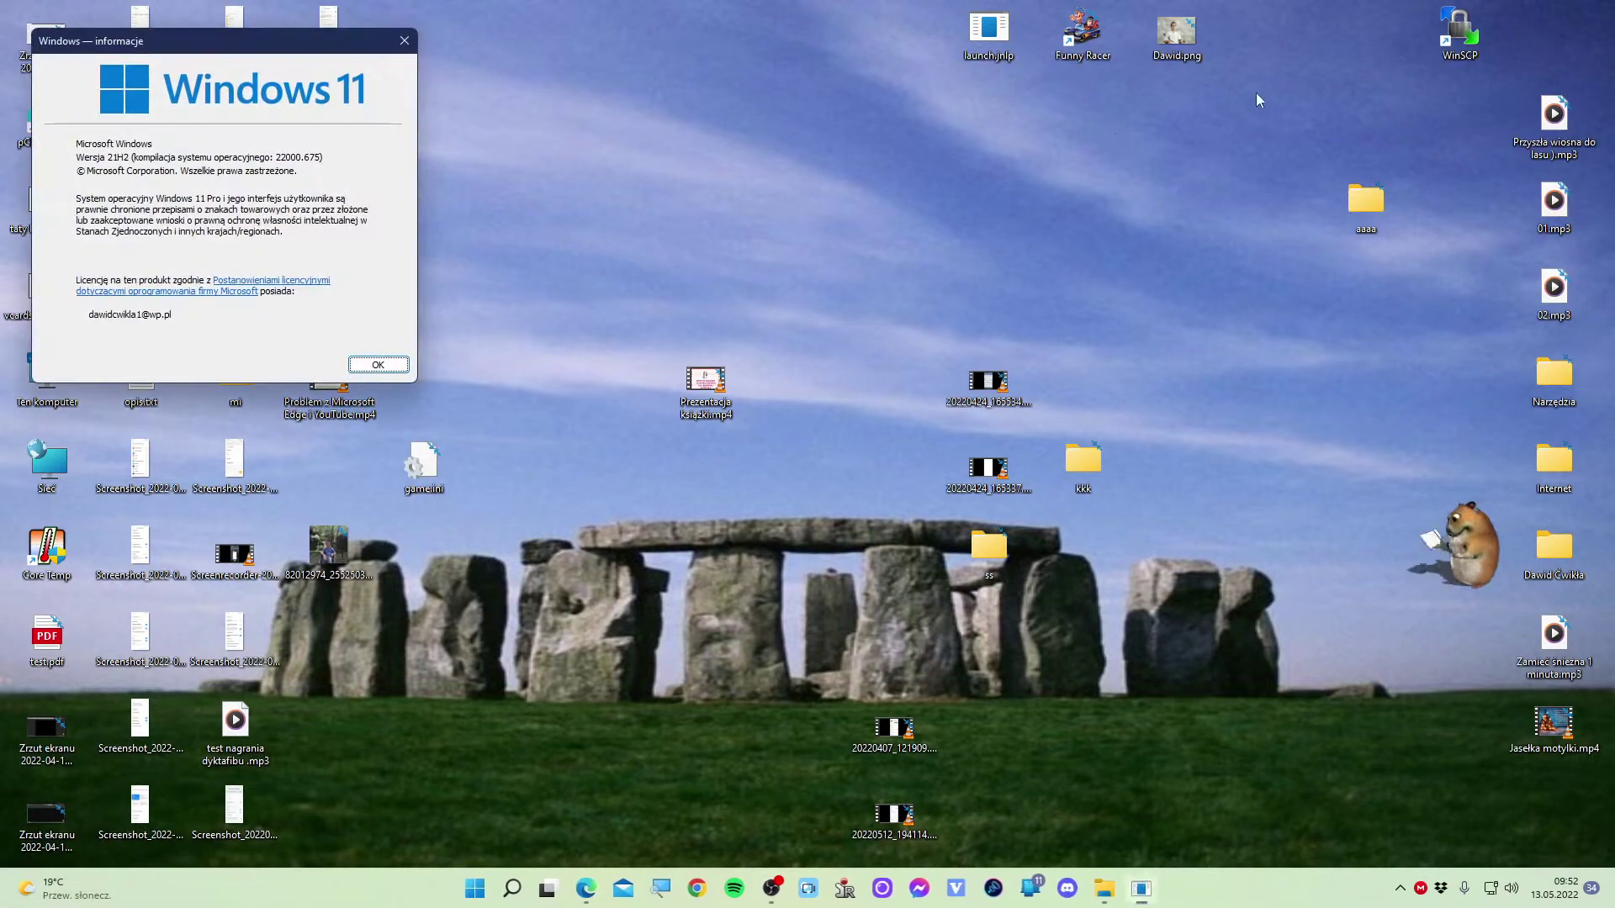
pyautogui.moveTo(270, 54); pyautogui.dragTo(716, 341)
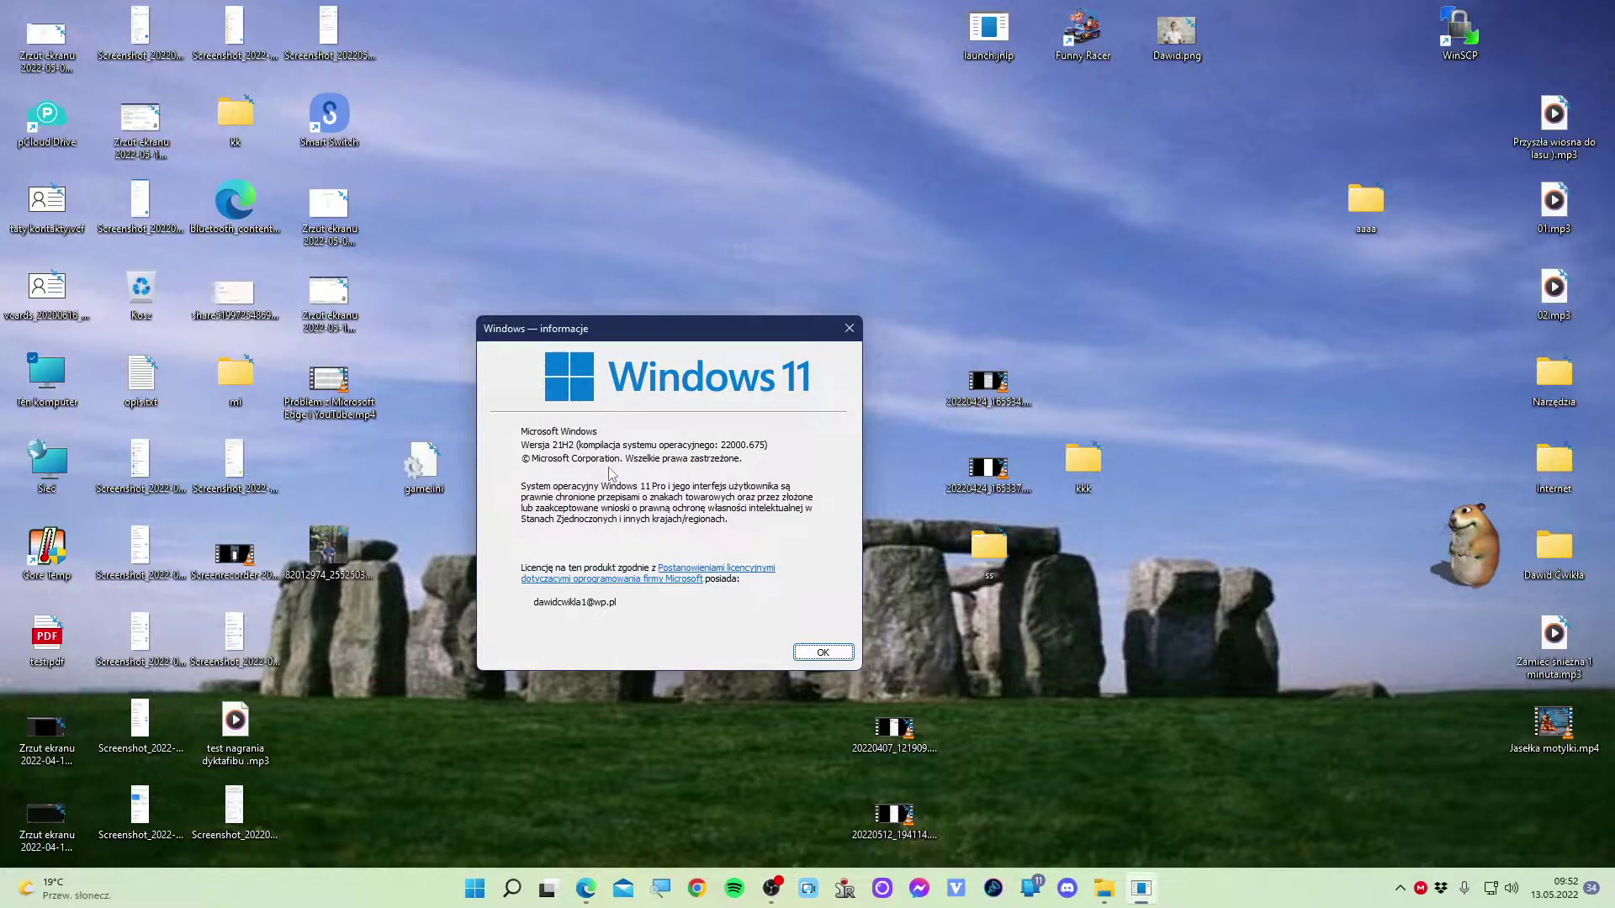
pyautogui.click(822, 652)
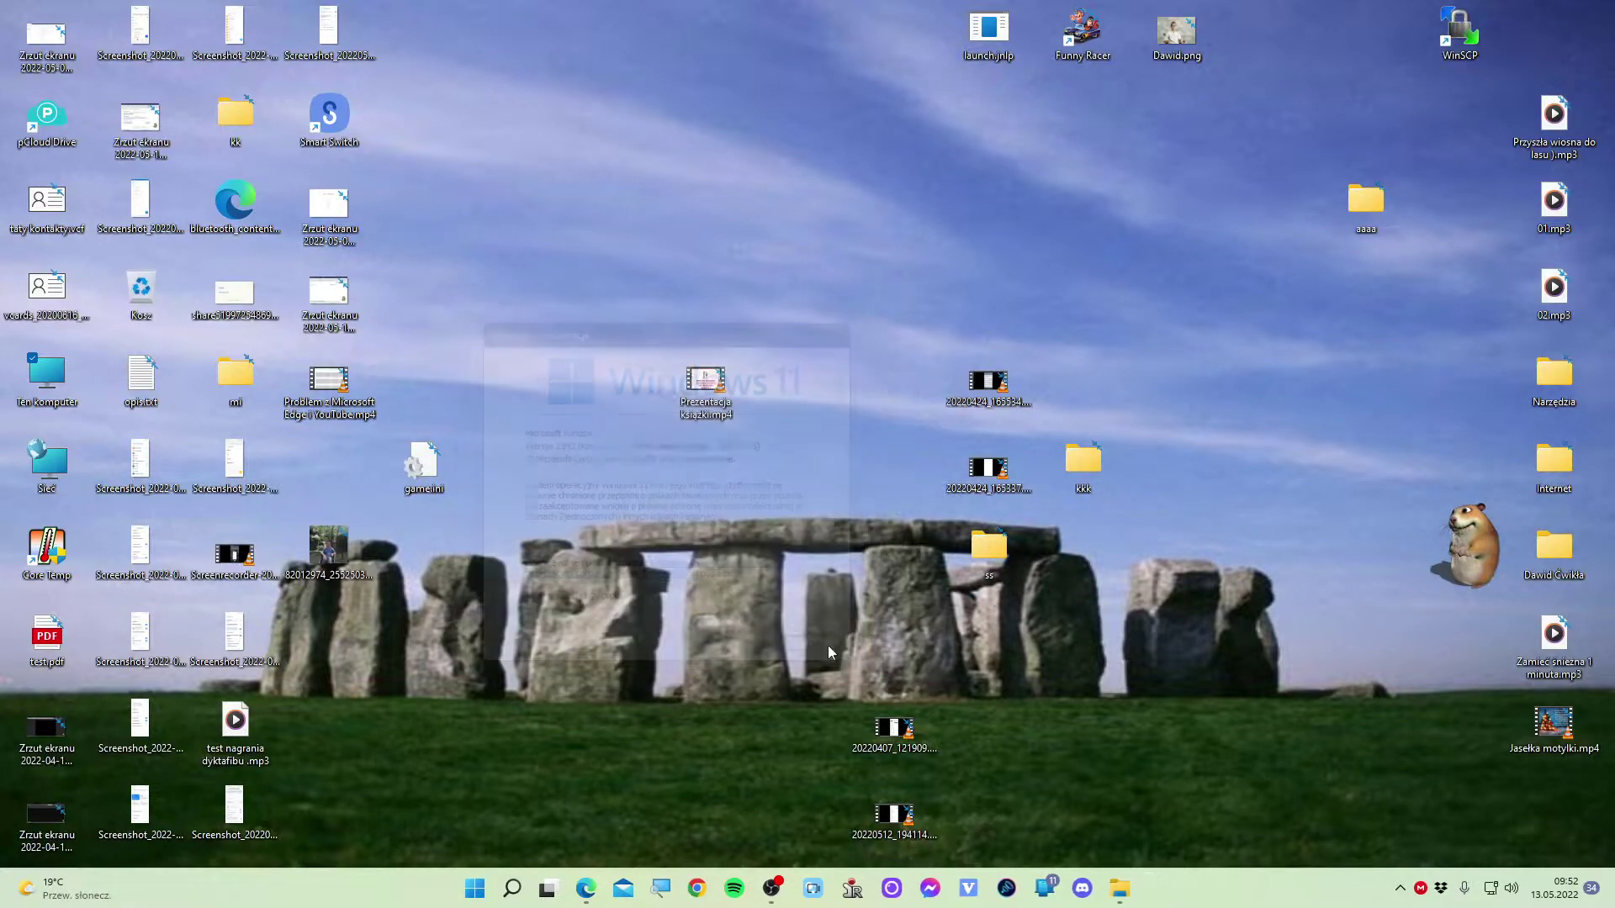
# Open the desktop folder "mi", view its properties, and close both the properties and the folder.
pyautogui.moveTo(501, 438); pyautogui.dragTo(299, 387)
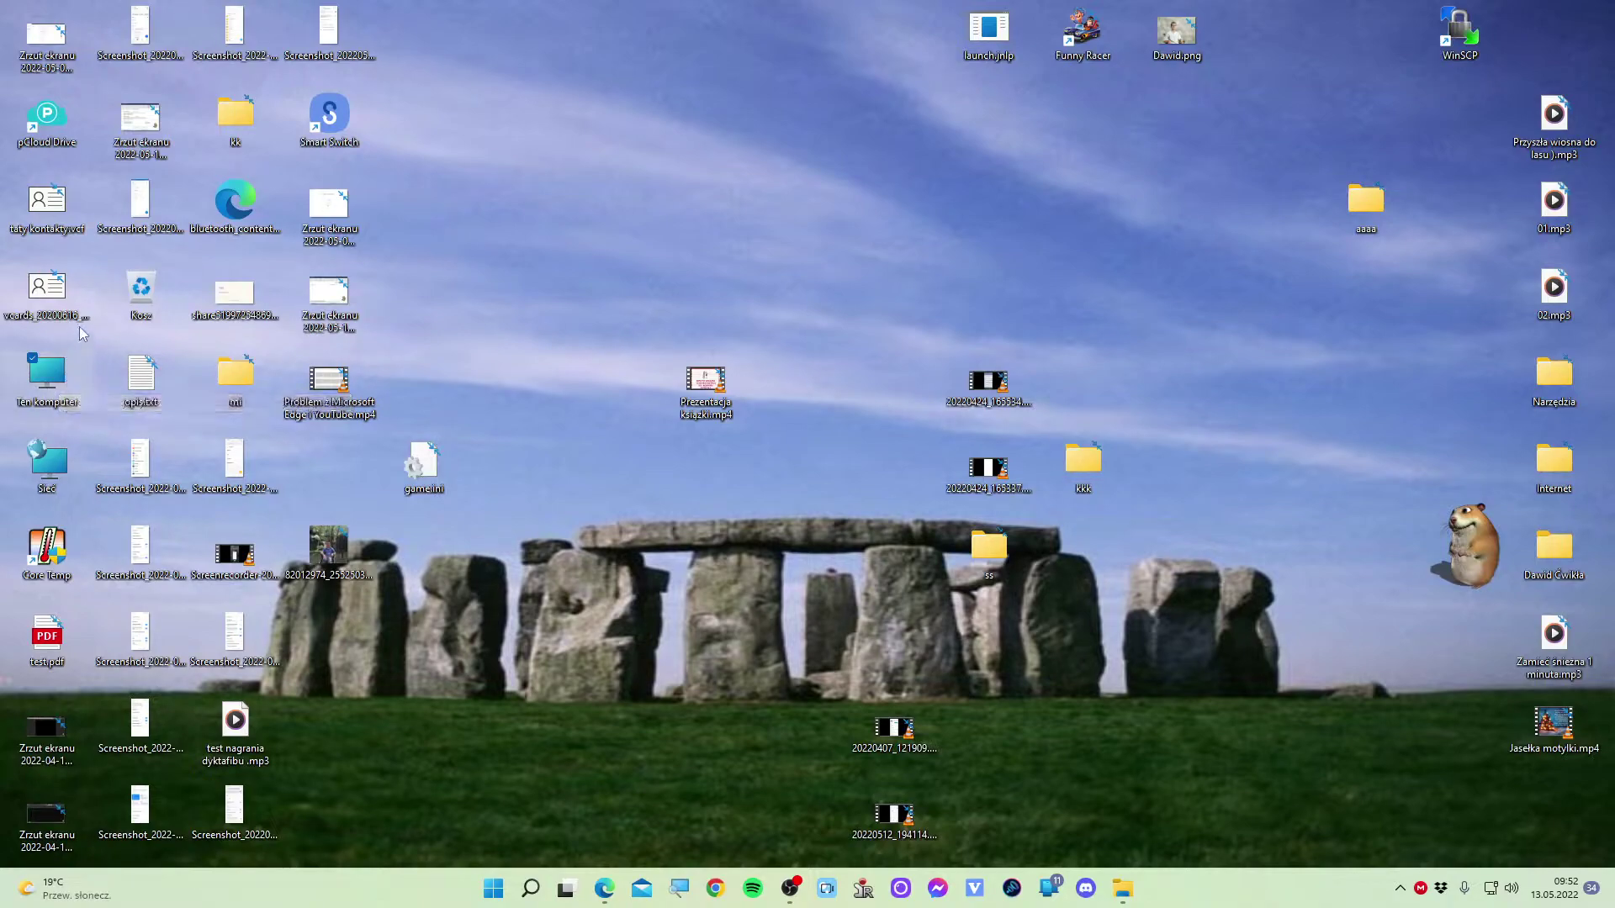
pyautogui.doubleClick(236, 378)
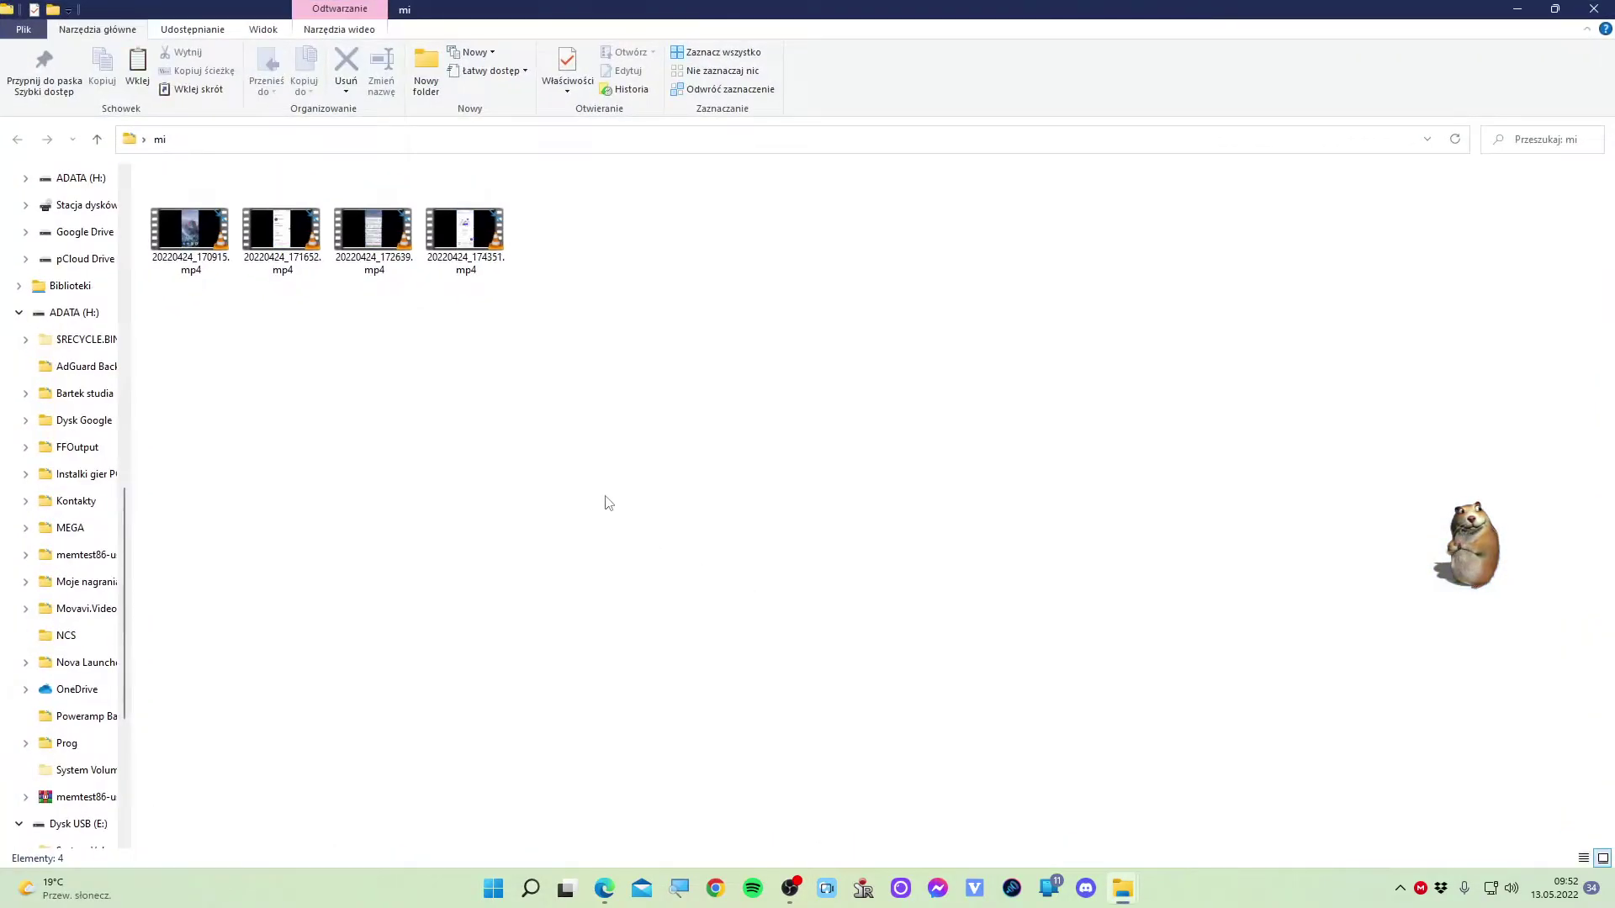
pyautogui.rightClick(605, 498)
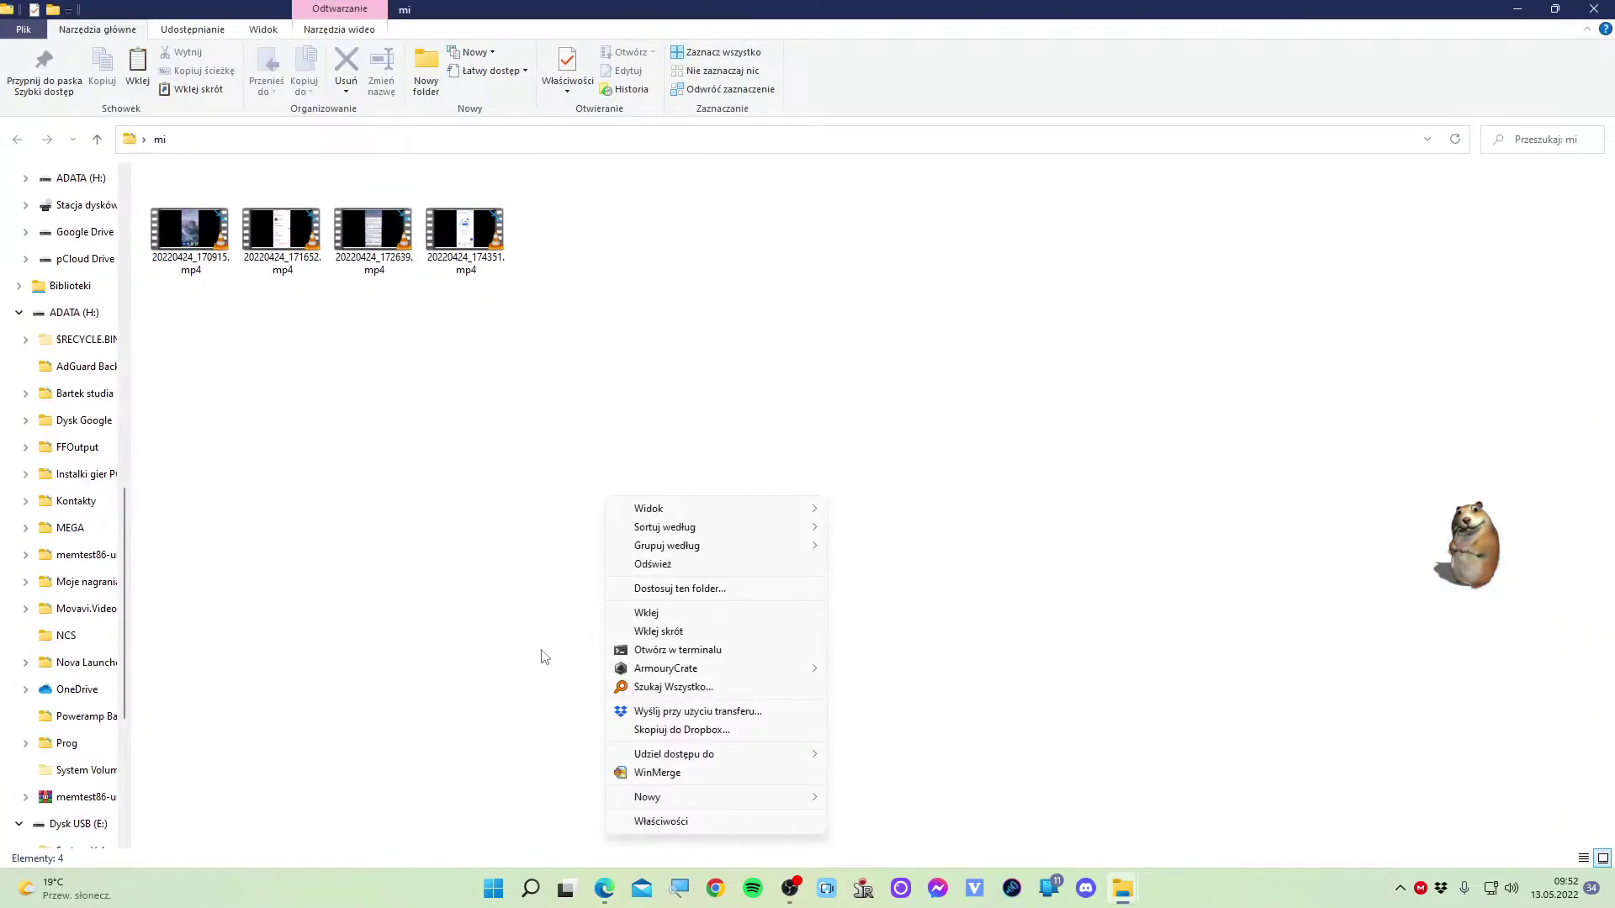
pyautogui.click(643, 822)
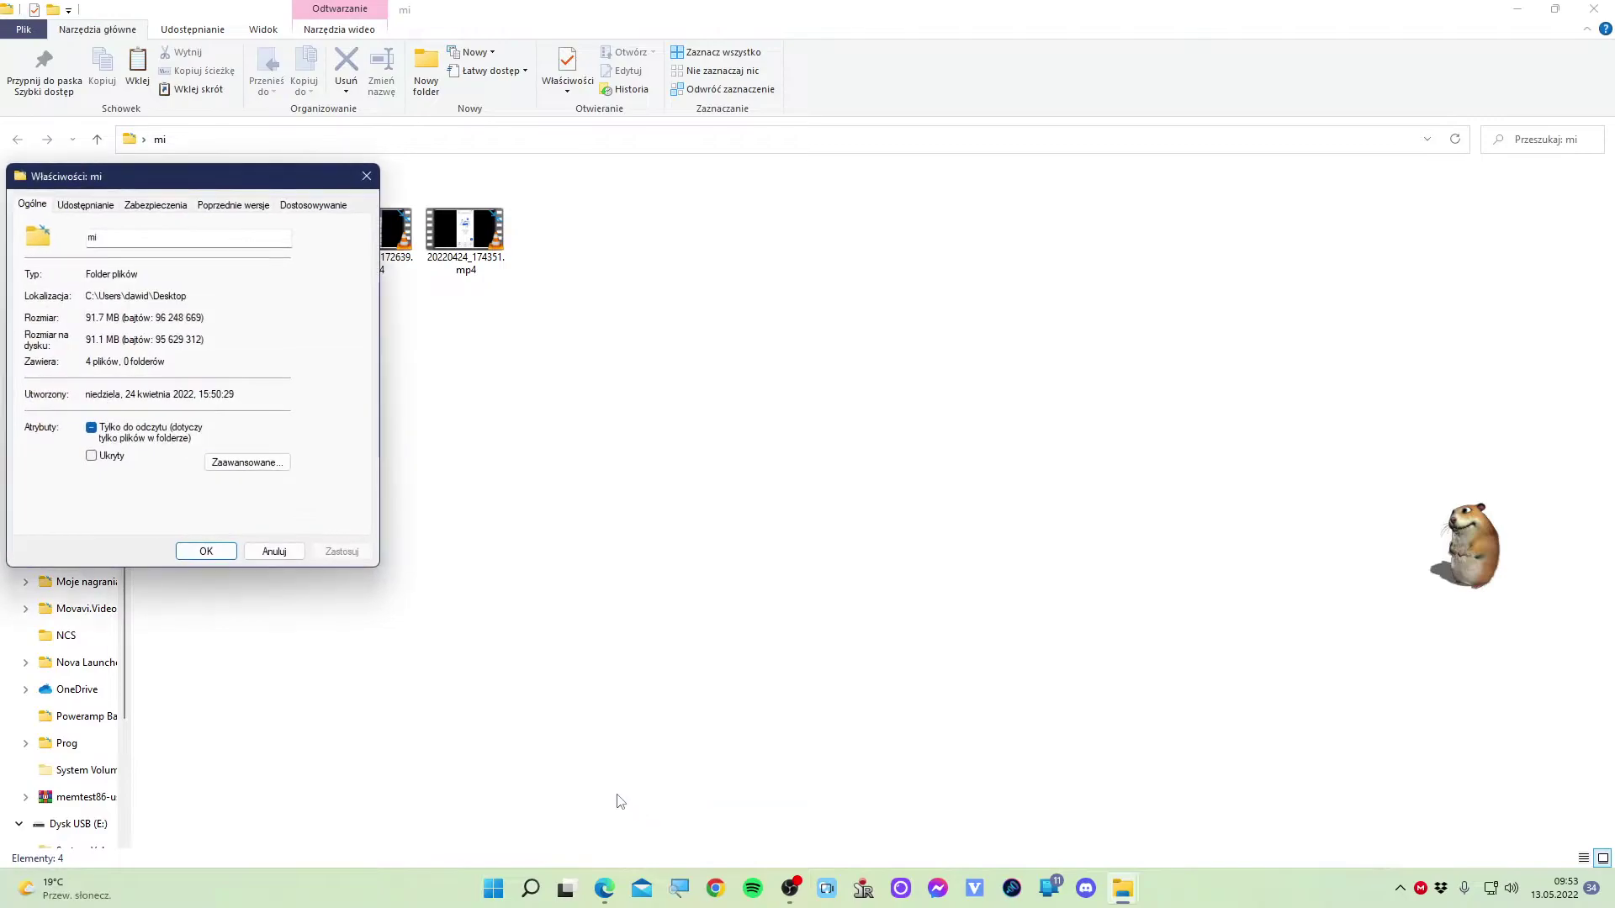
pyautogui.click(267, 551)
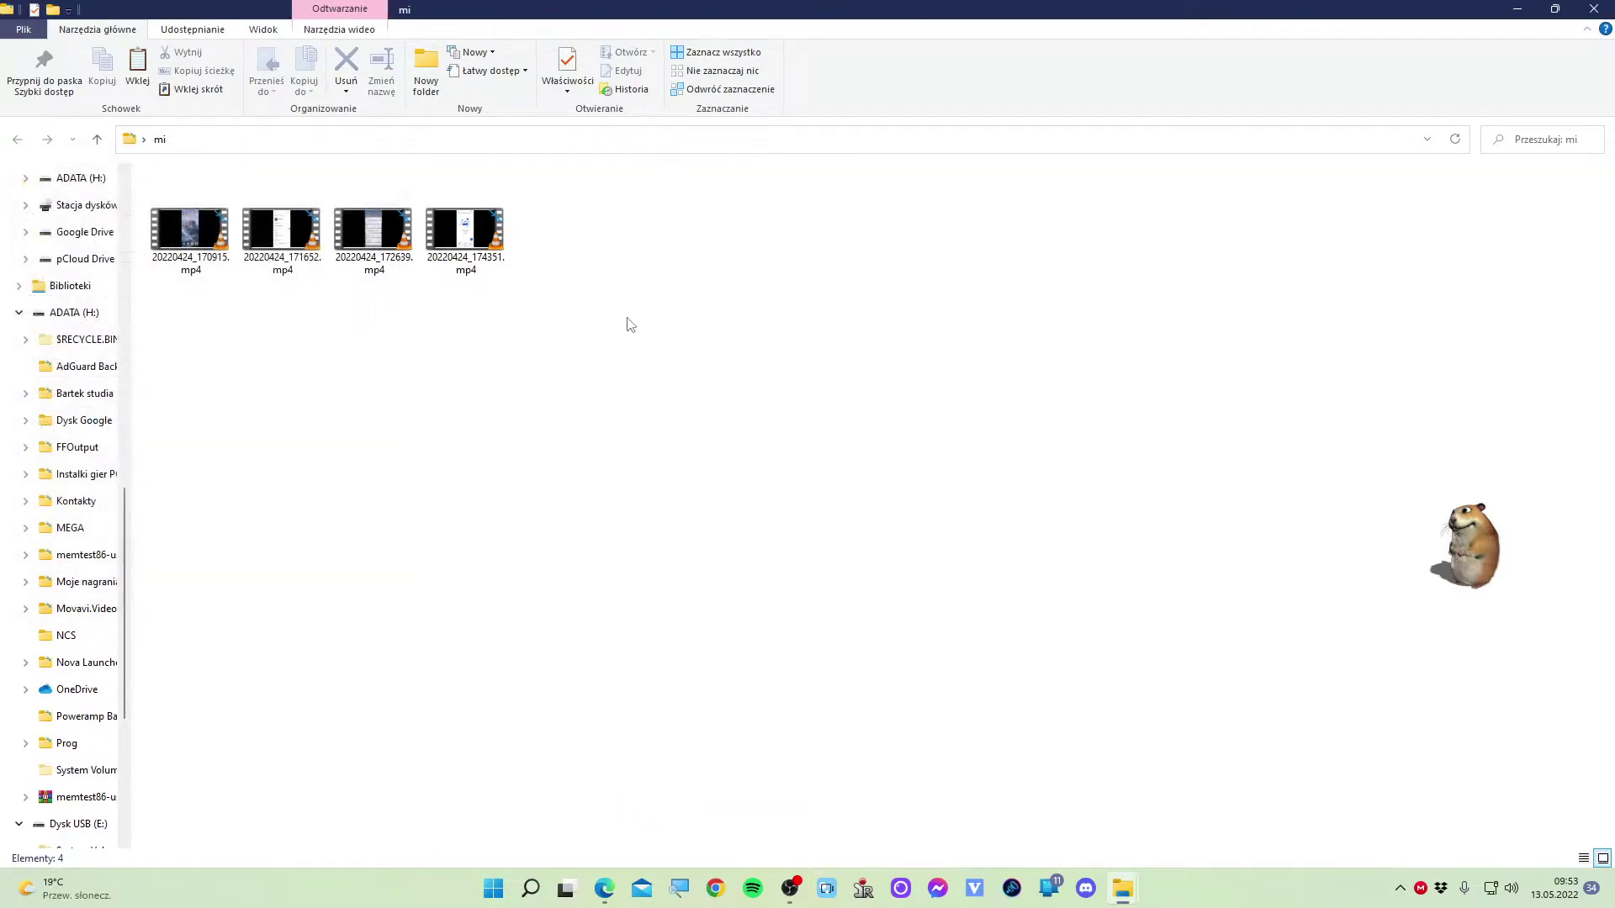
pyautogui.click(1593, 8)
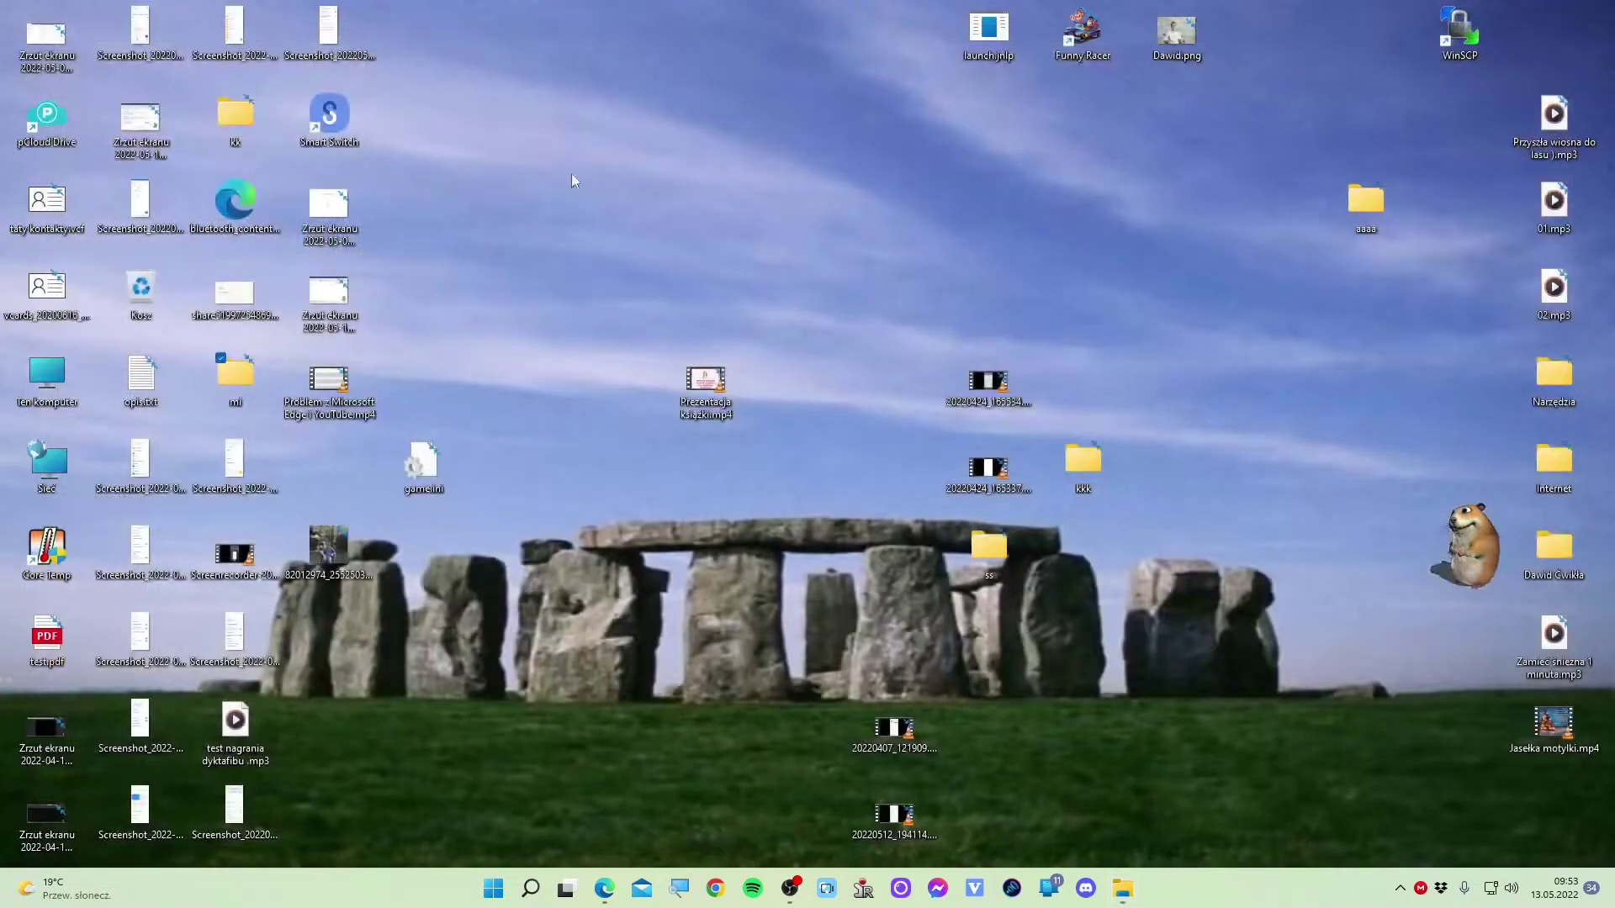
# View the properties of "Ten komputer" to check the system type, and close the system information.
pyautogui.click(54, 407)
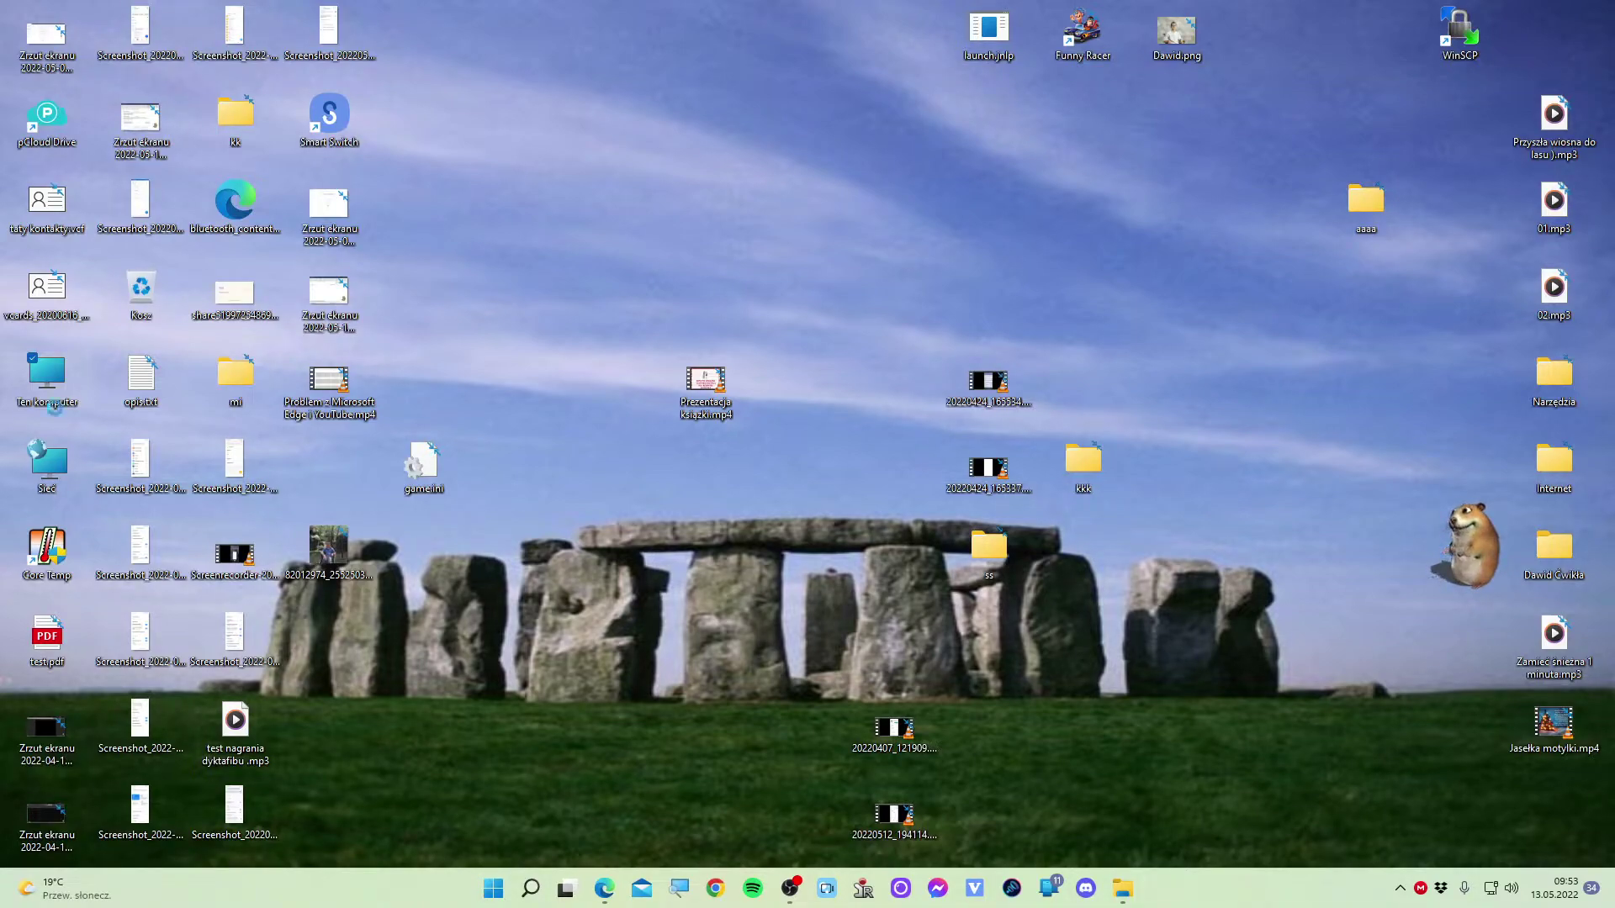
pyautogui.rightClick(54, 407)
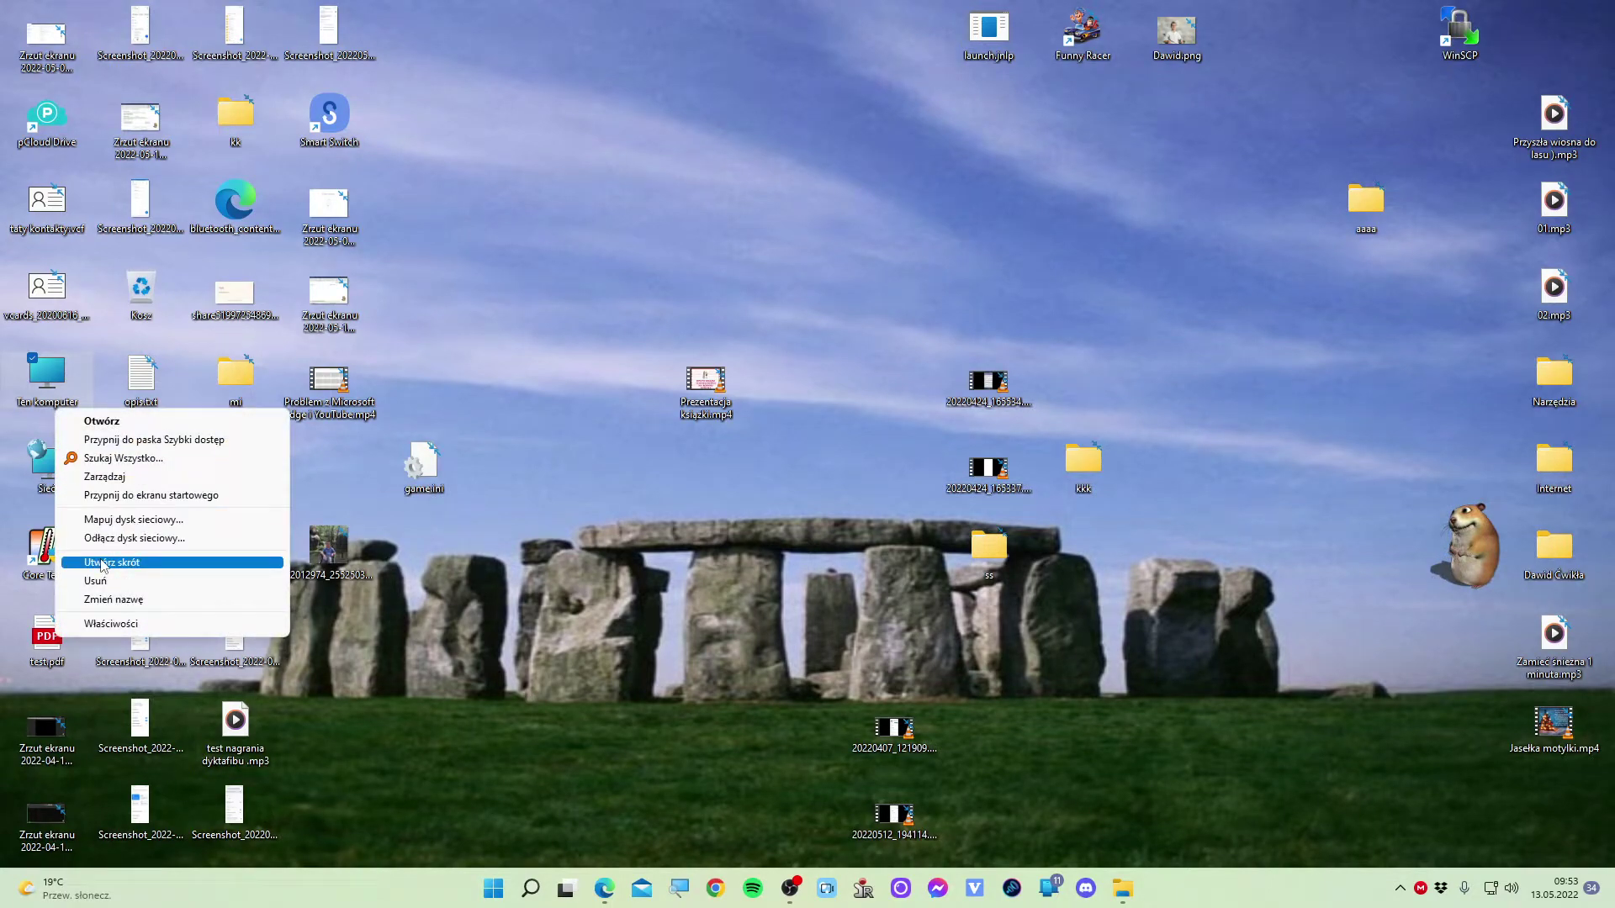
pyautogui.click(155, 624)
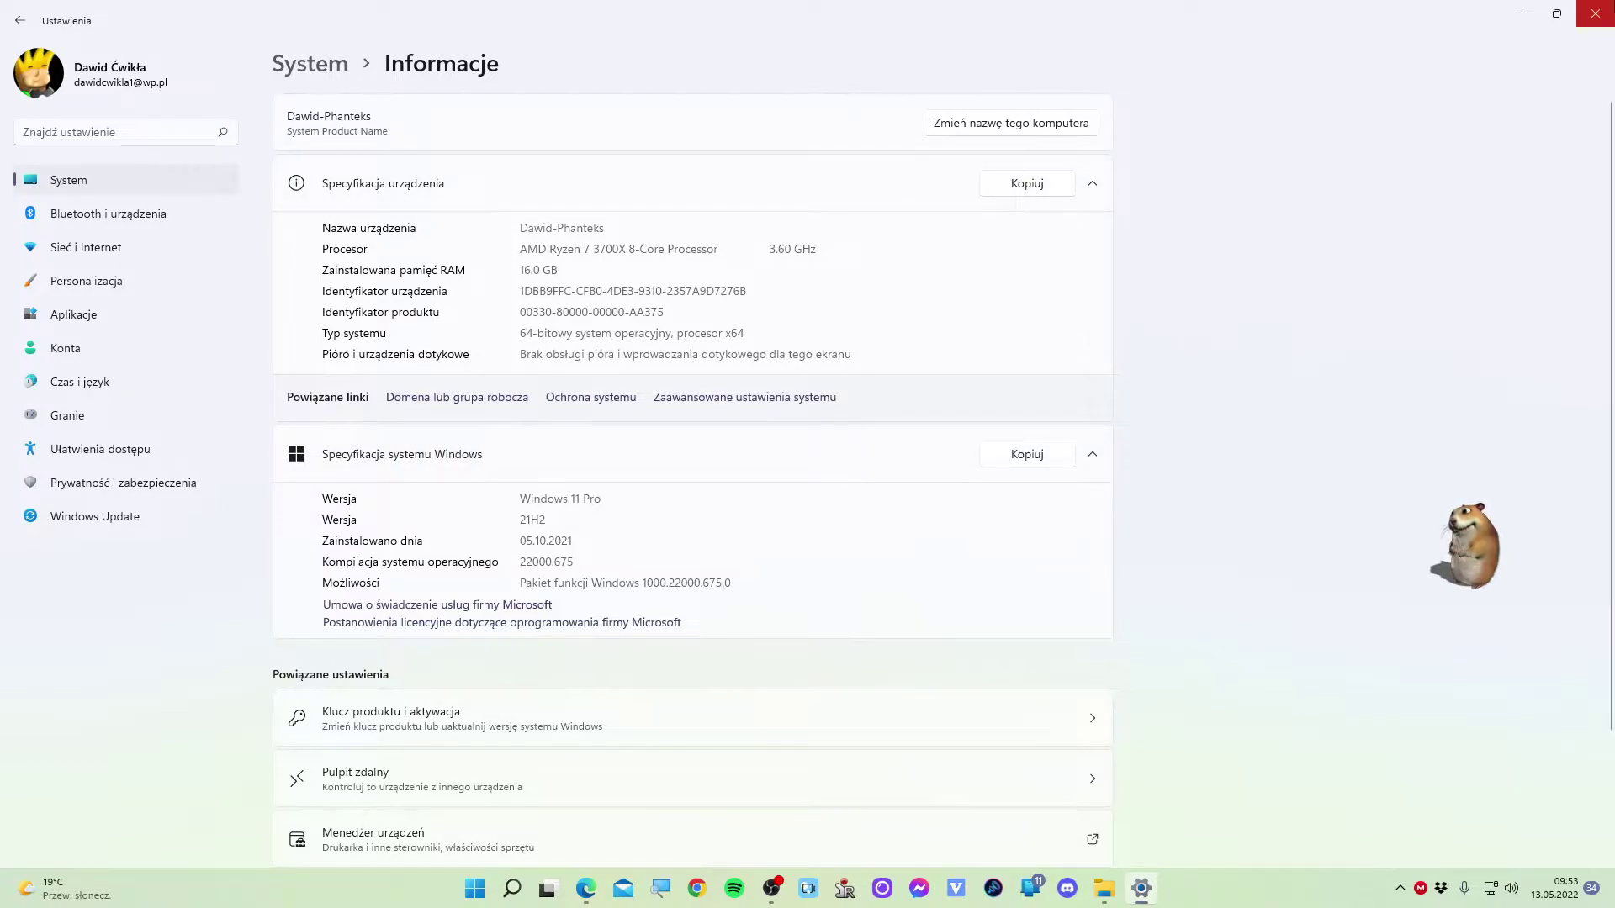
pyautogui.click(1595, 14)
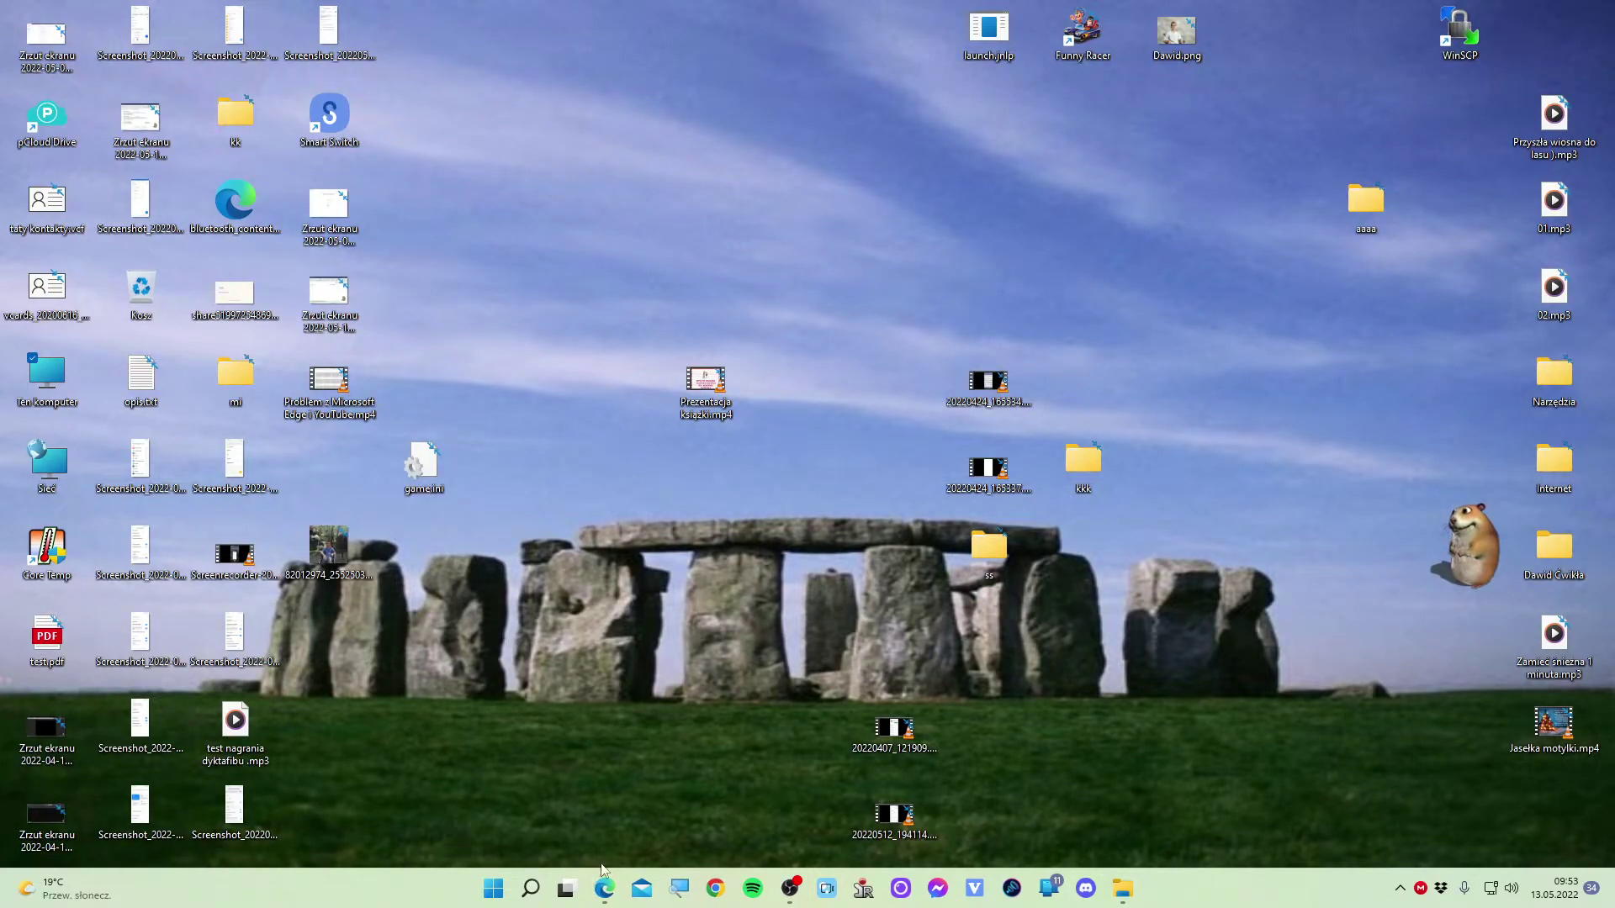
# Find and launch the installed WinMerge application.
pyautogui.click(493, 886)
pyautogui.write('win')
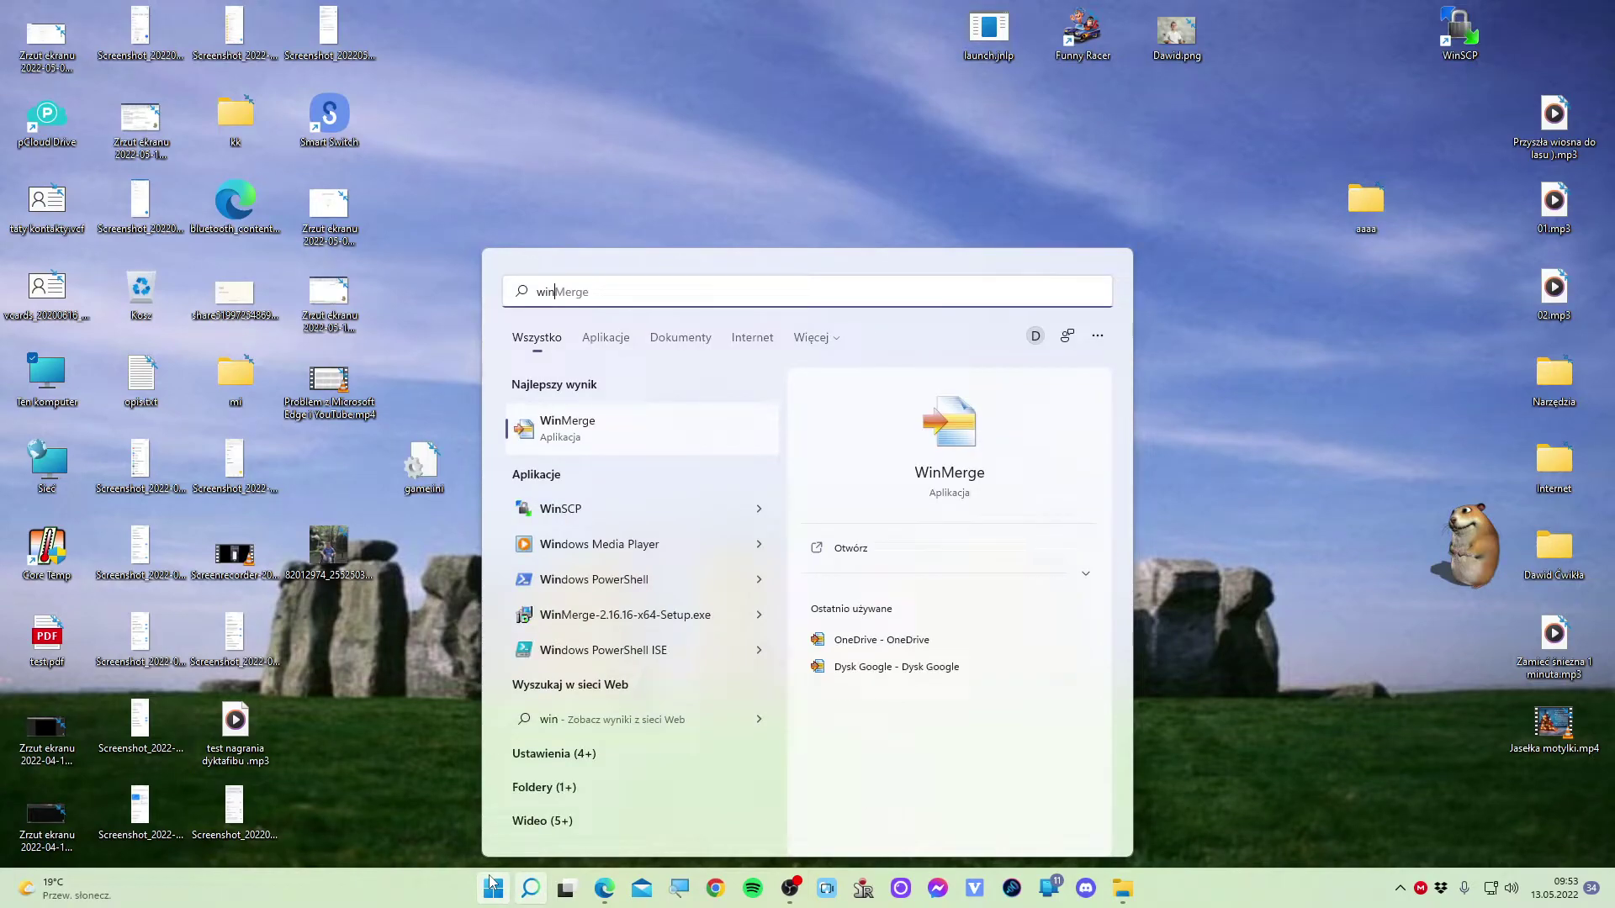
pyautogui.press('Return')
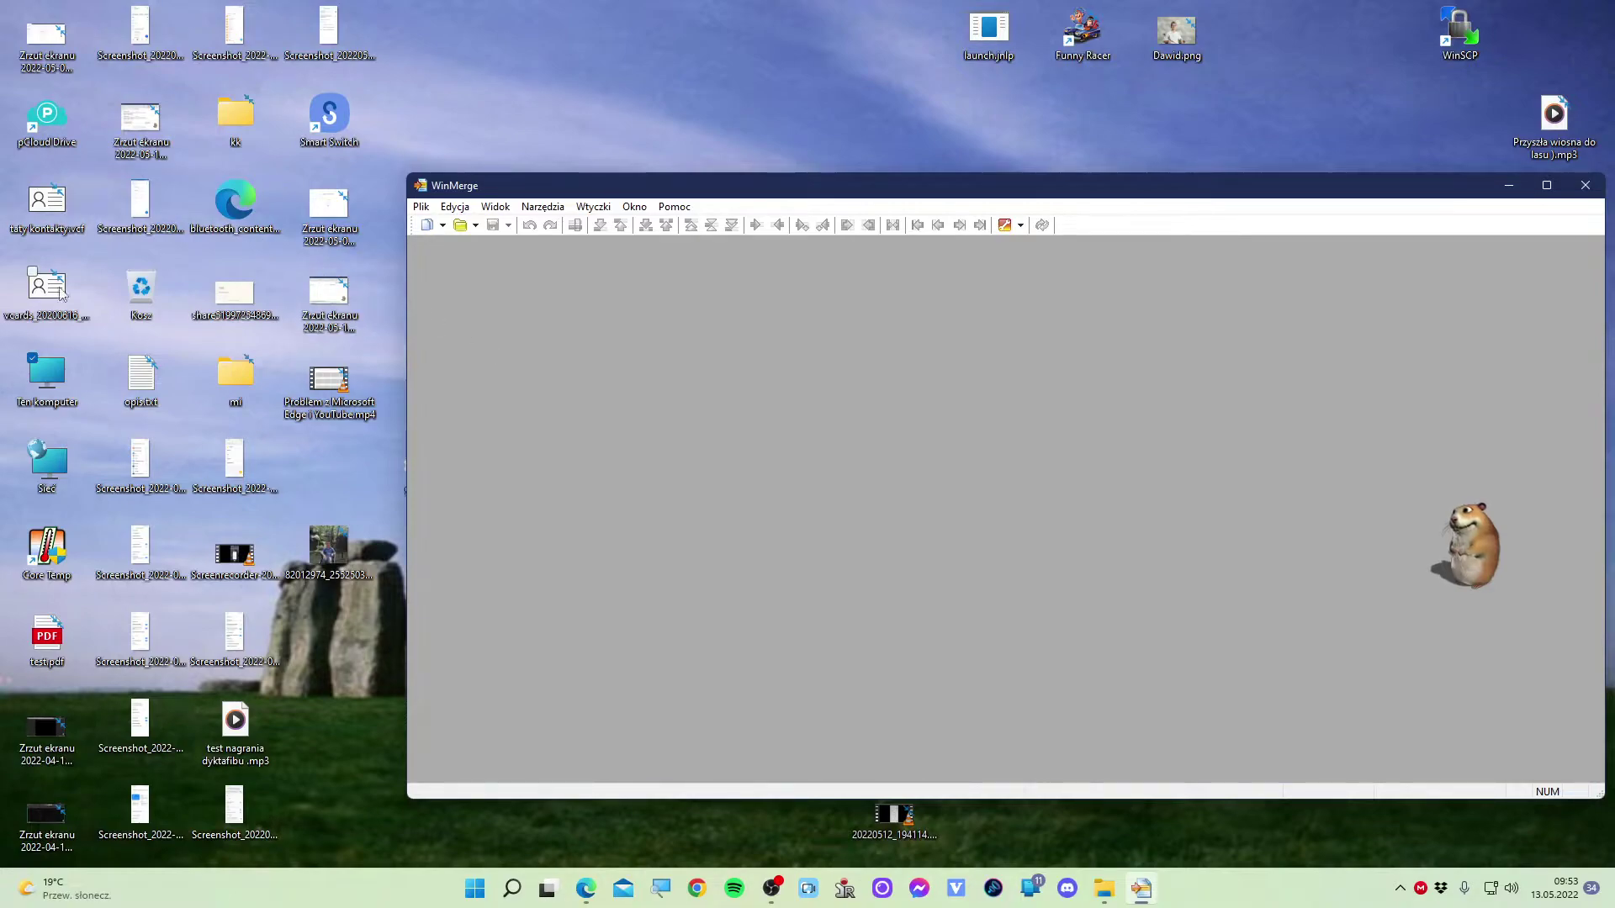
# Copy the folder "tapety" from Dysk lokalny (D:) and paste it onto the ADATA (H:) drive.
pyautogui.doubleClick(59, 386)
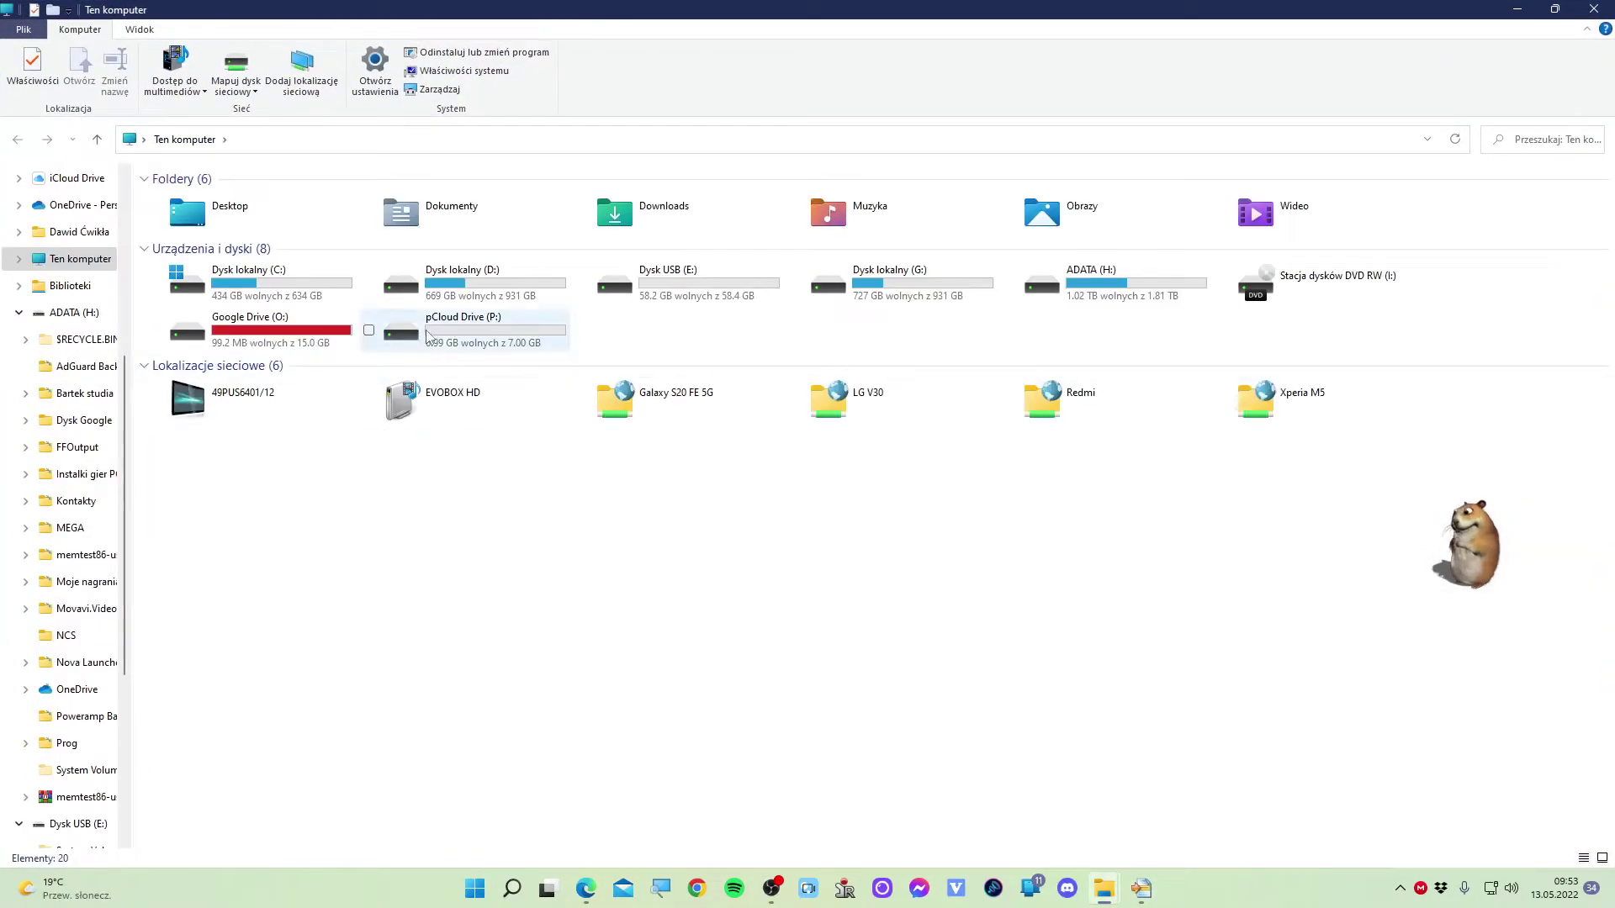
pyautogui.doubleClick(420, 284)
pyautogui.scroll(-7, 362, 528)
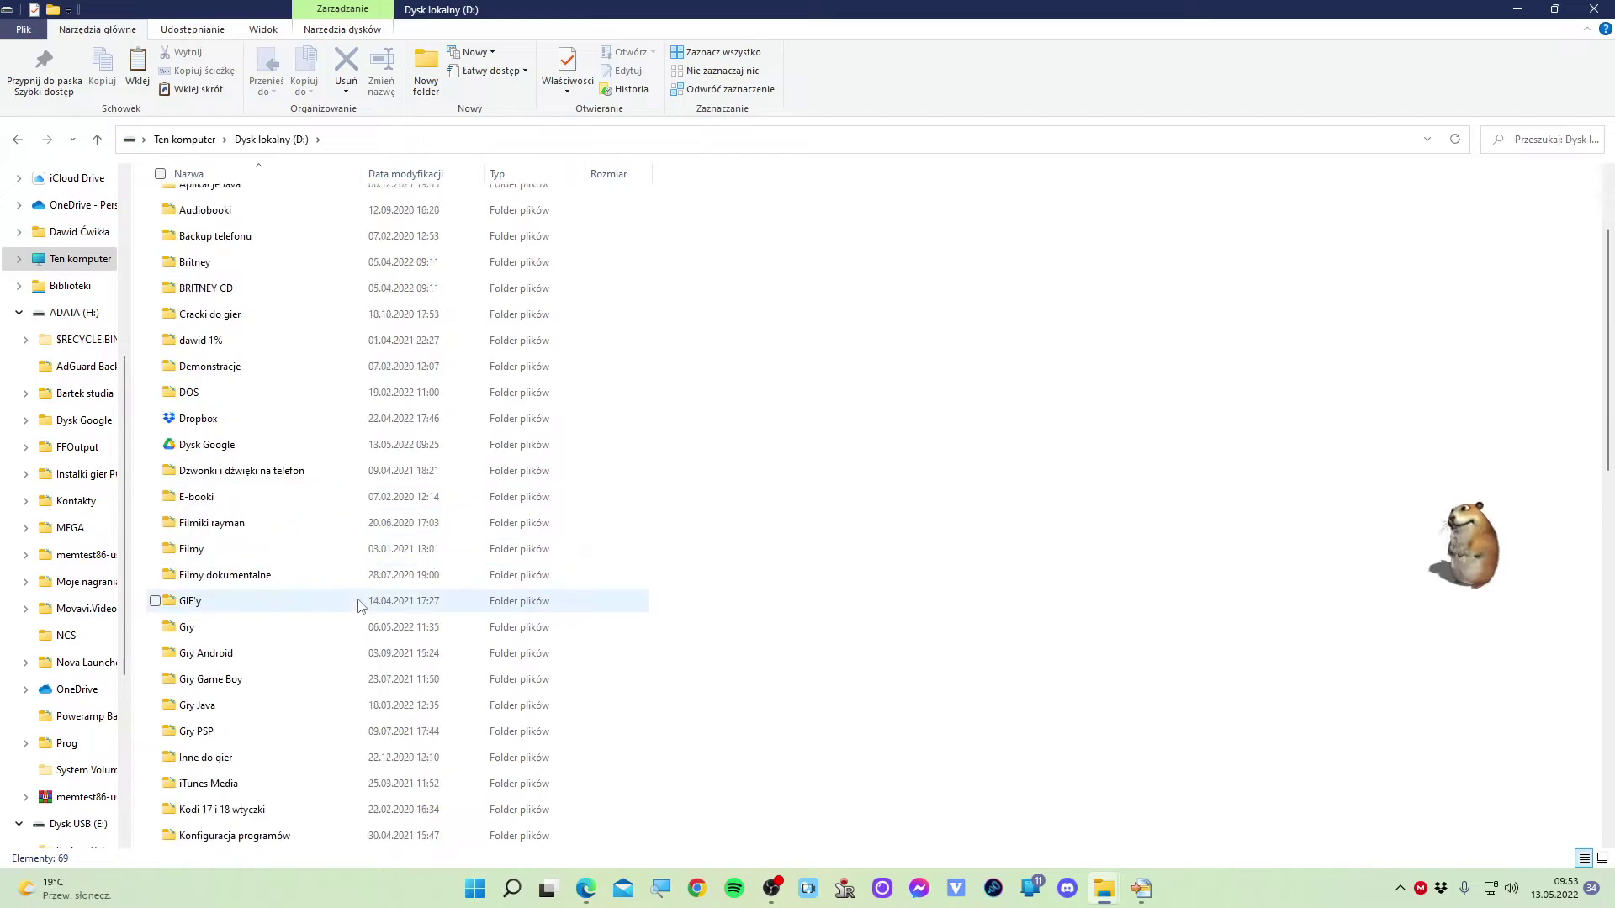
pyautogui.scroll(-3, 360, 605)
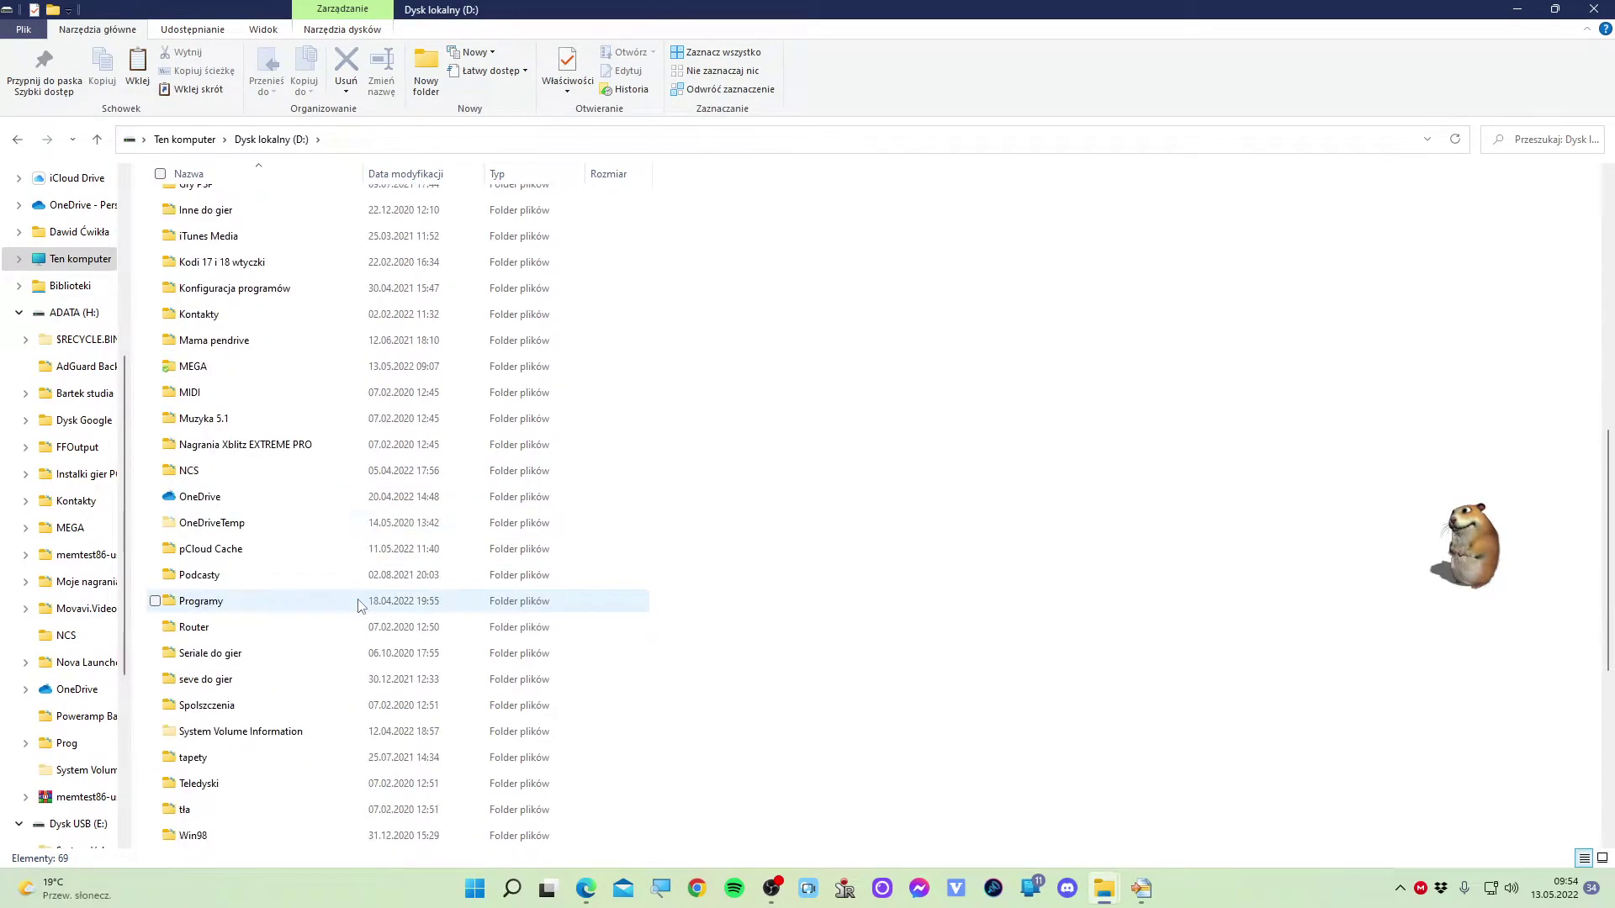
pyautogui.click(197, 680)
pyautogui.rightClick(192, 681)
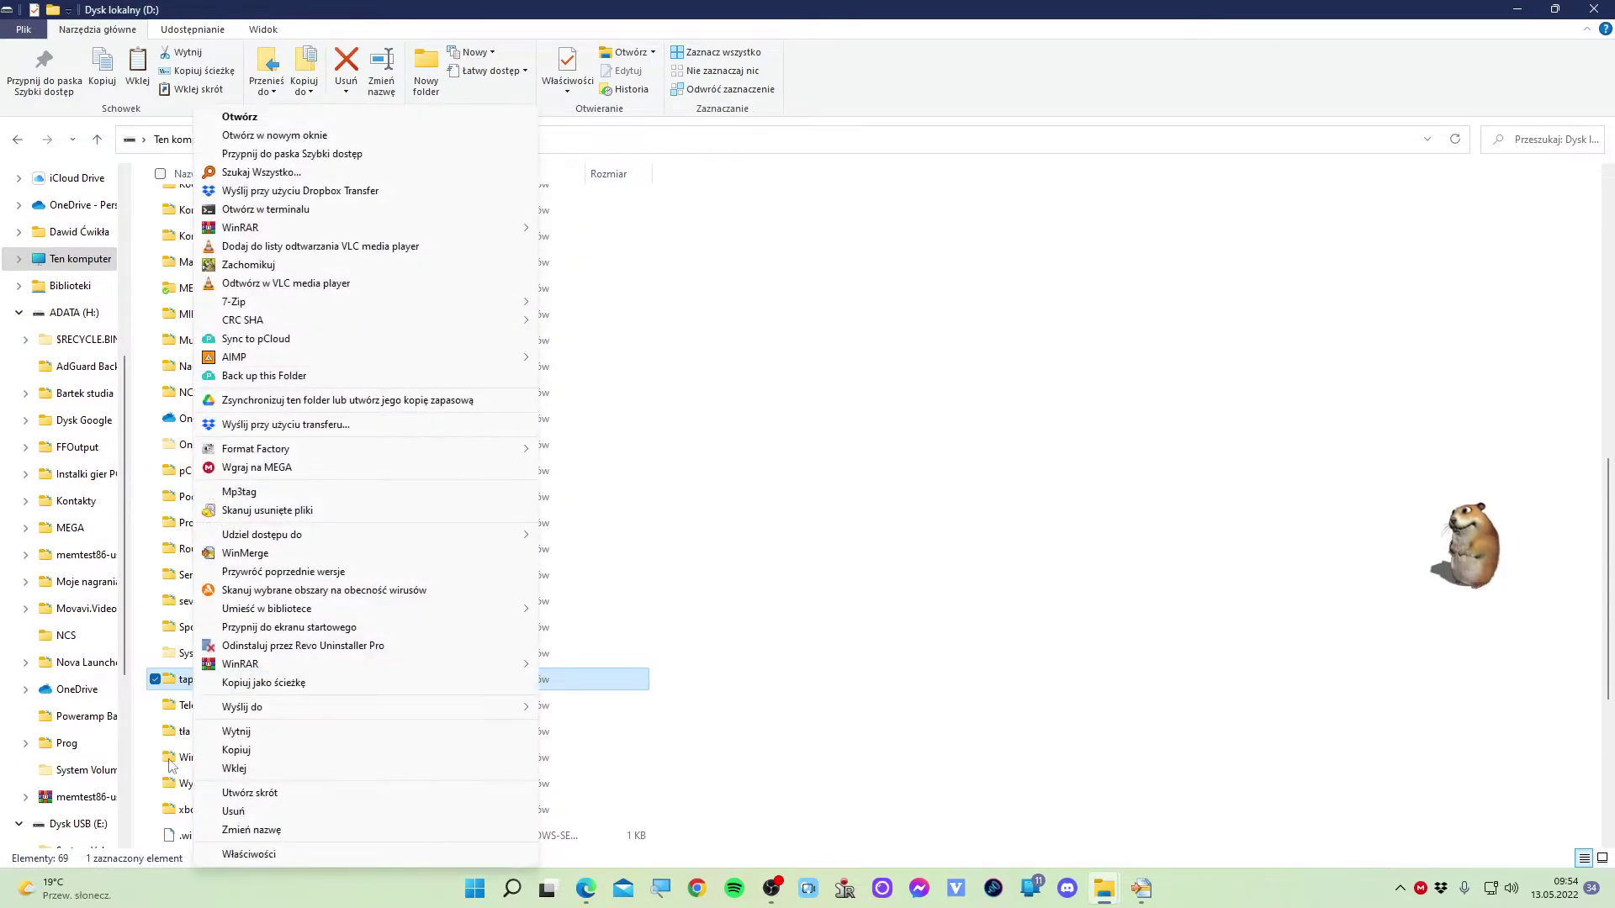
pyautogui.click(248, 755)
pyautogui.hotkey('alt', 'Up')
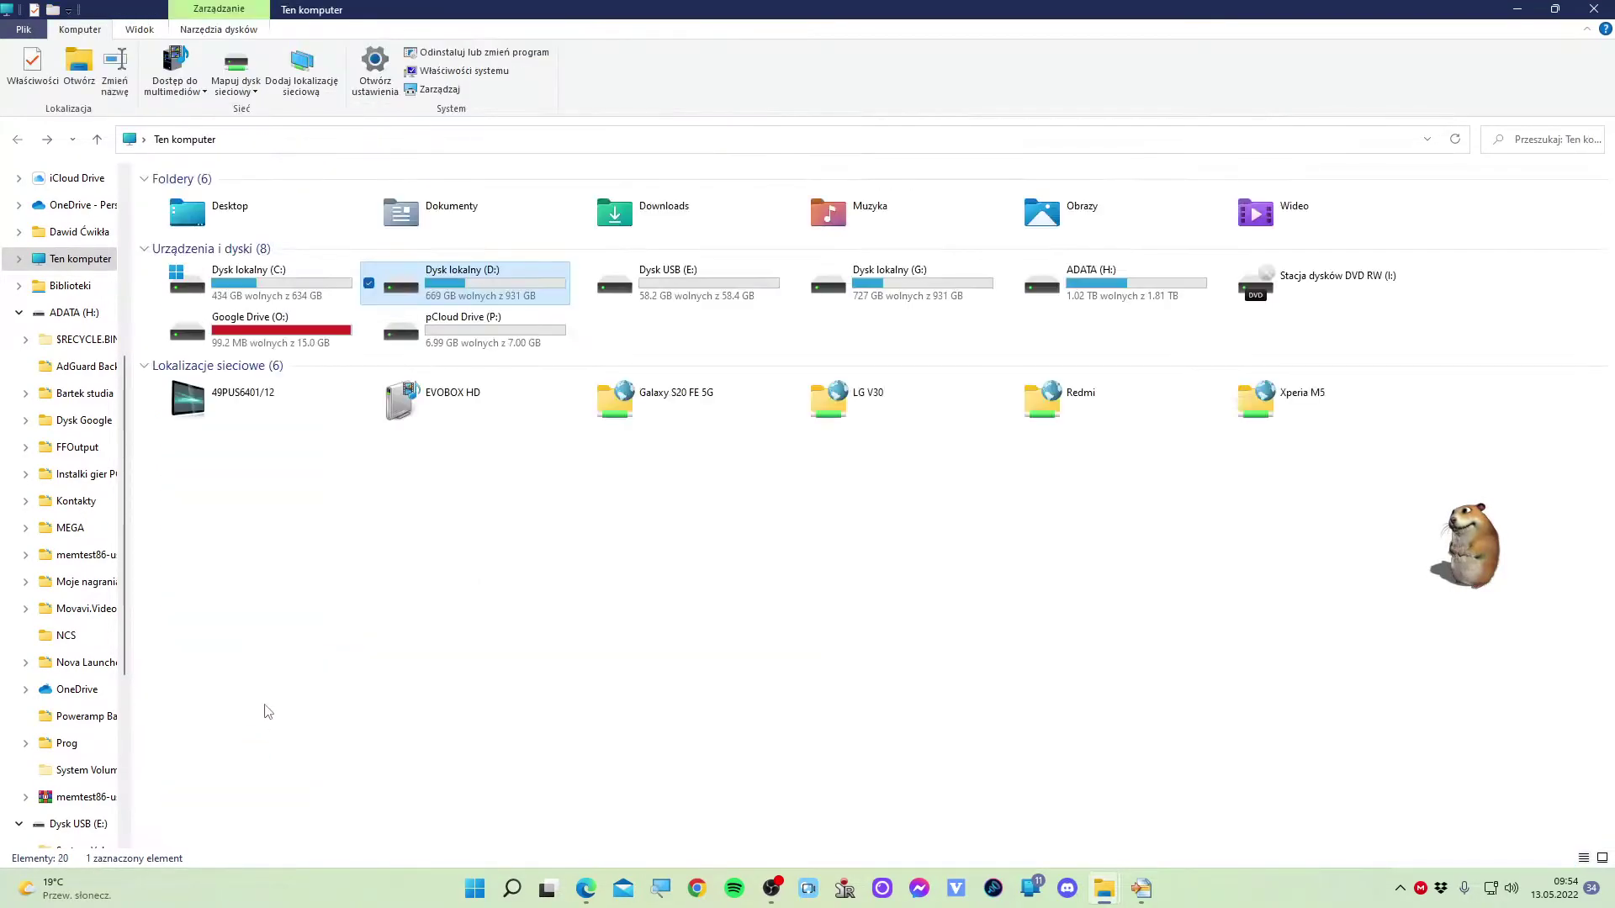
pyautogui.doubleClick(1085, 290)
pyautogui.rightClick(985, 304)
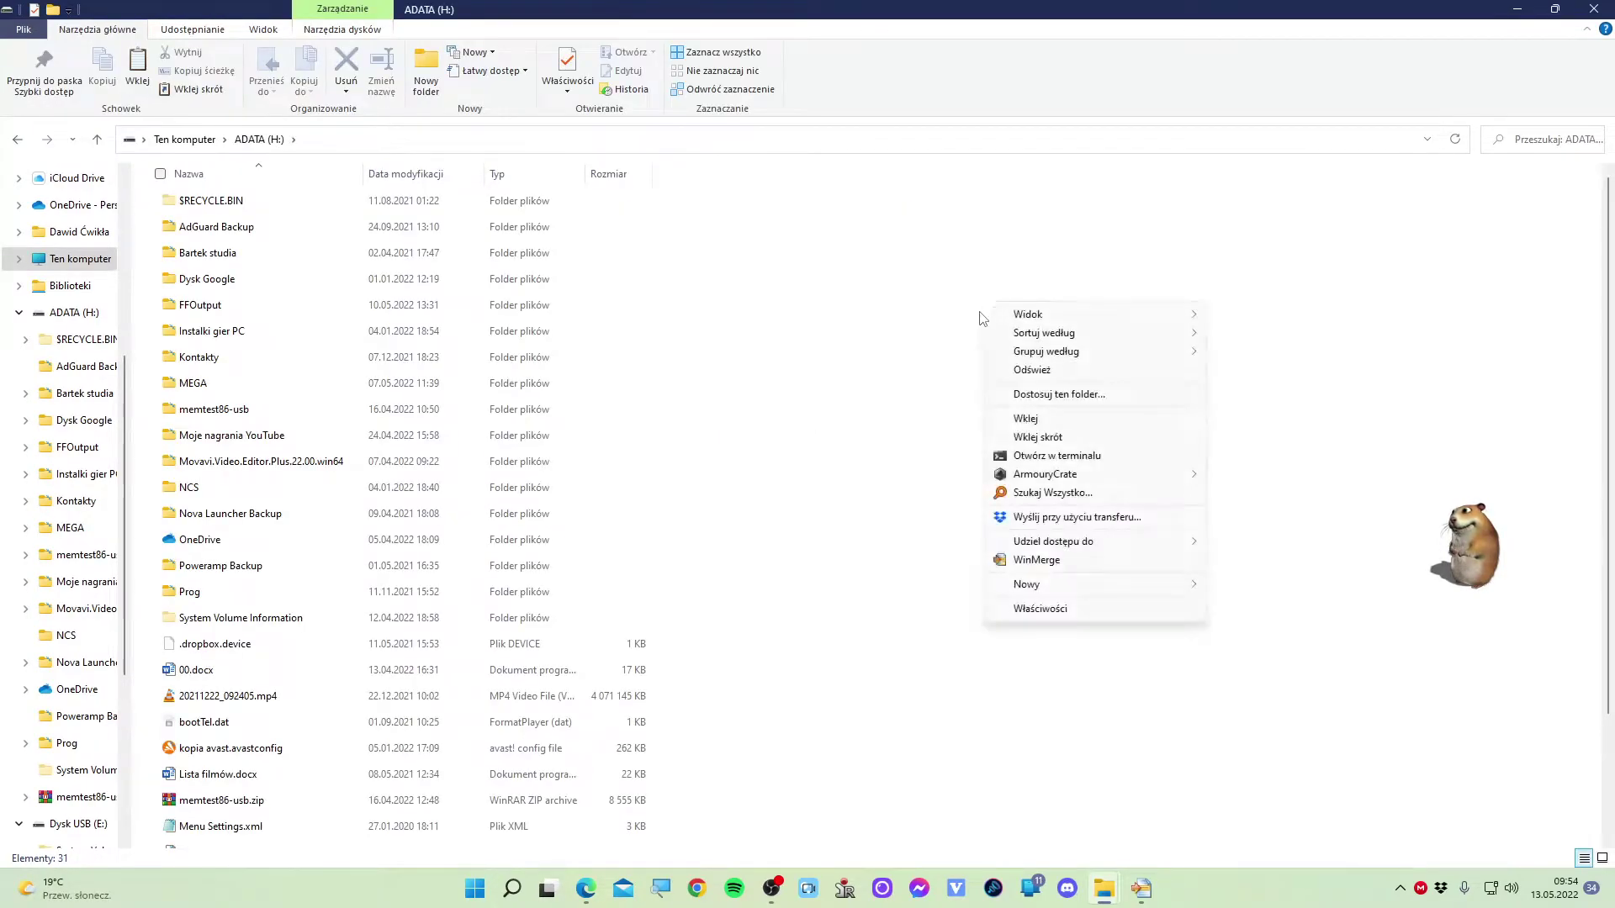
pyautogui.click(1031, 420)
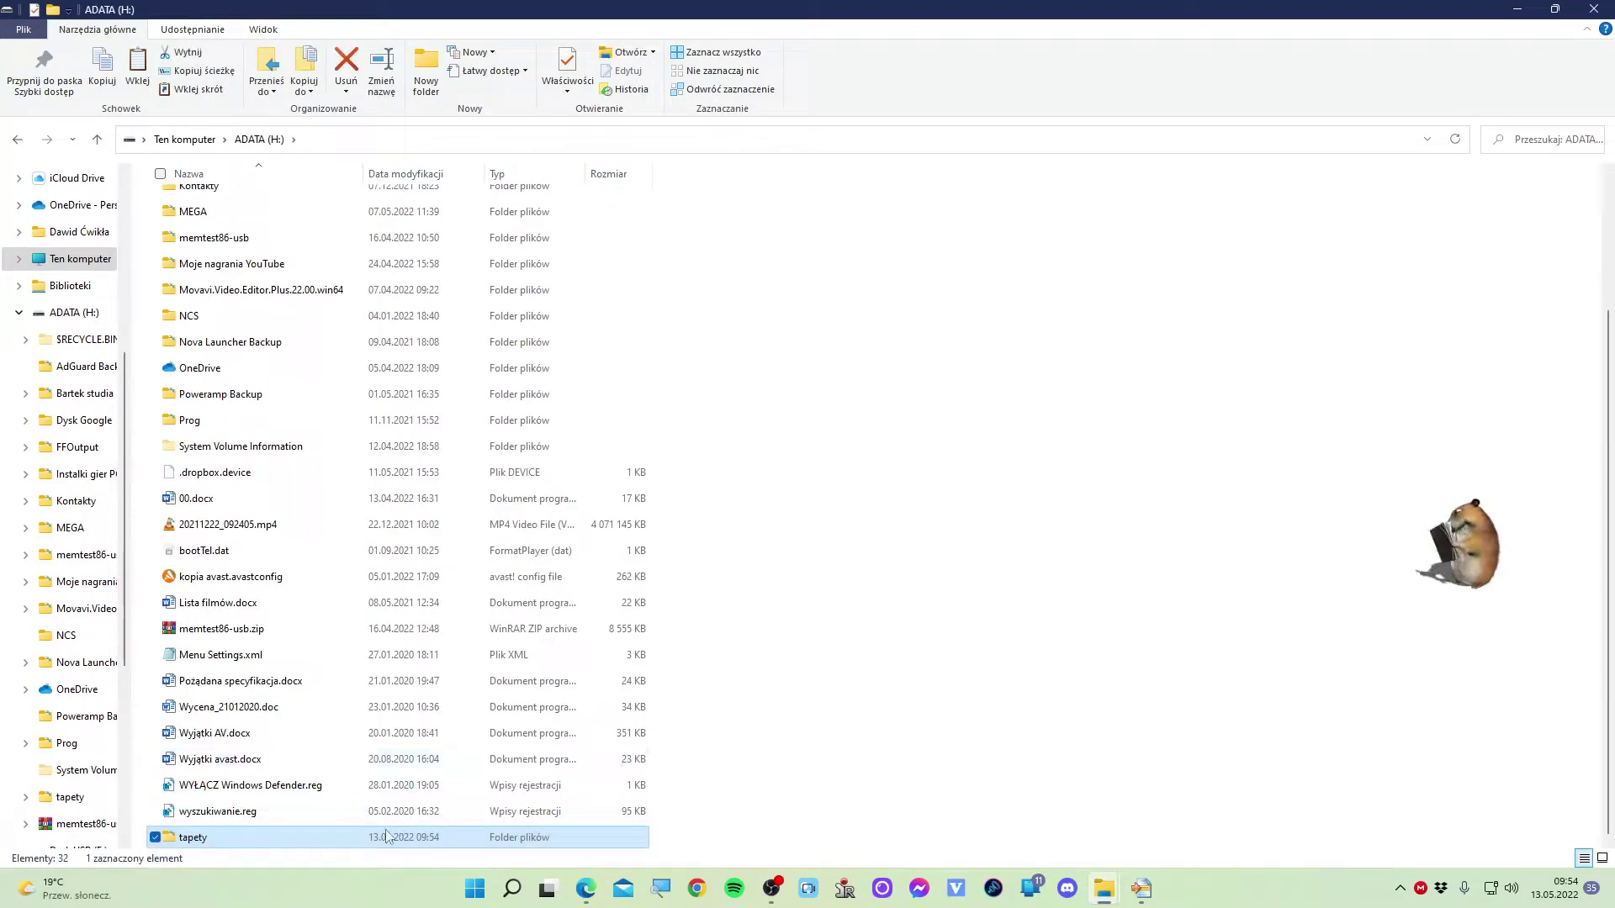
# Delete the "Windows XP" folder from the "tapety" copy on ADATA (H:), check the remaining folders, and close File Explorer.
pyautogui.doubleClick(358, 839)
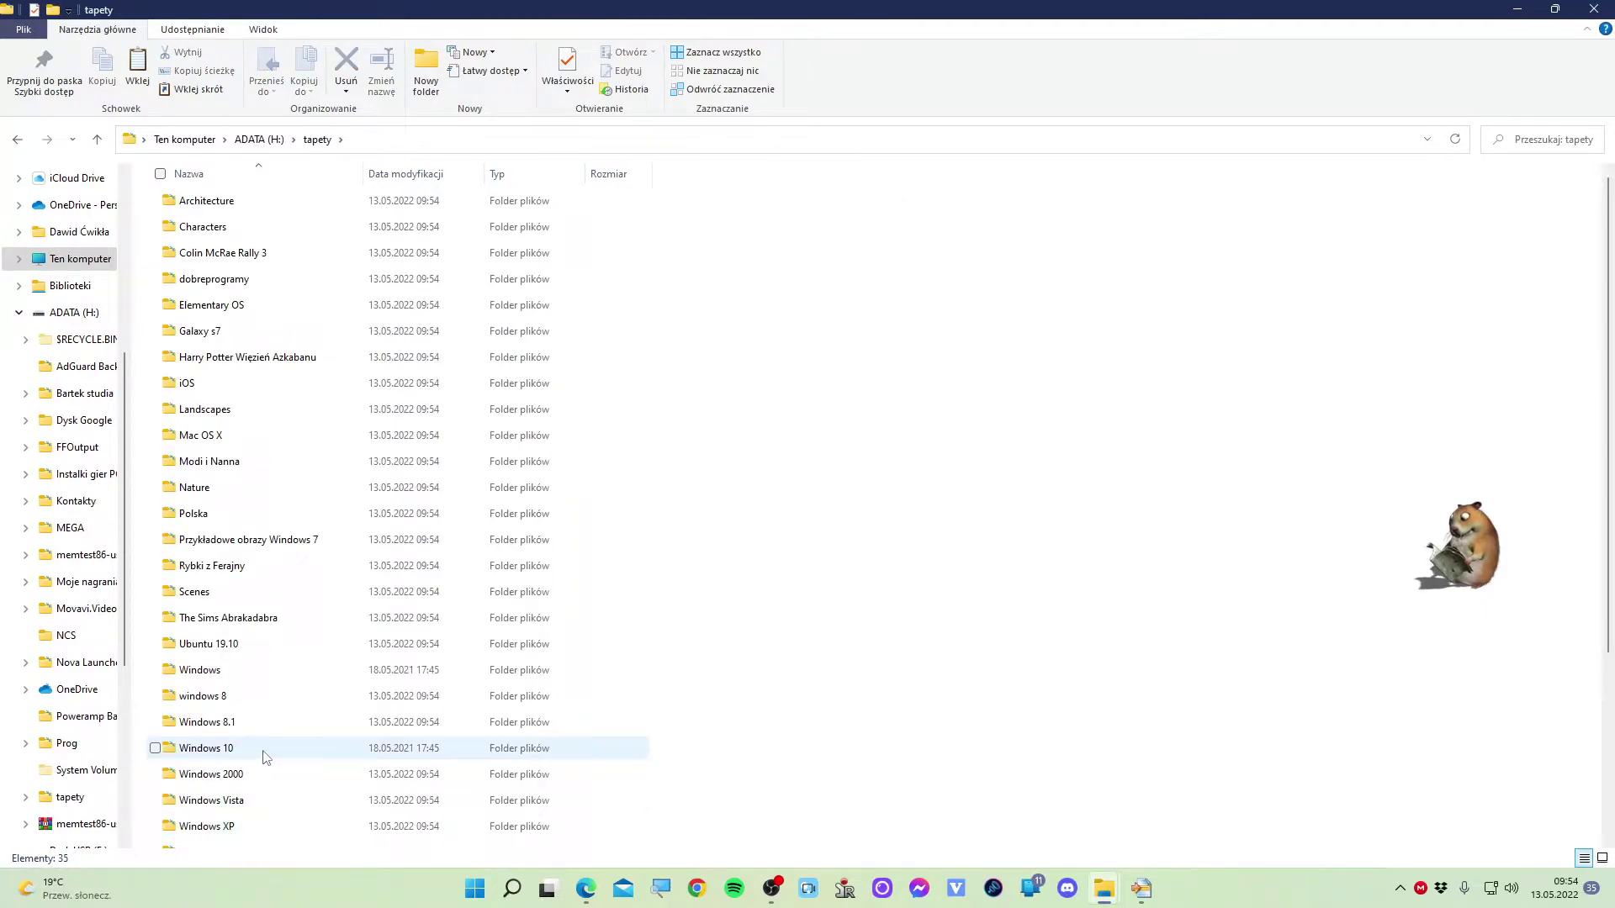
pyautogui.click(241, 835)
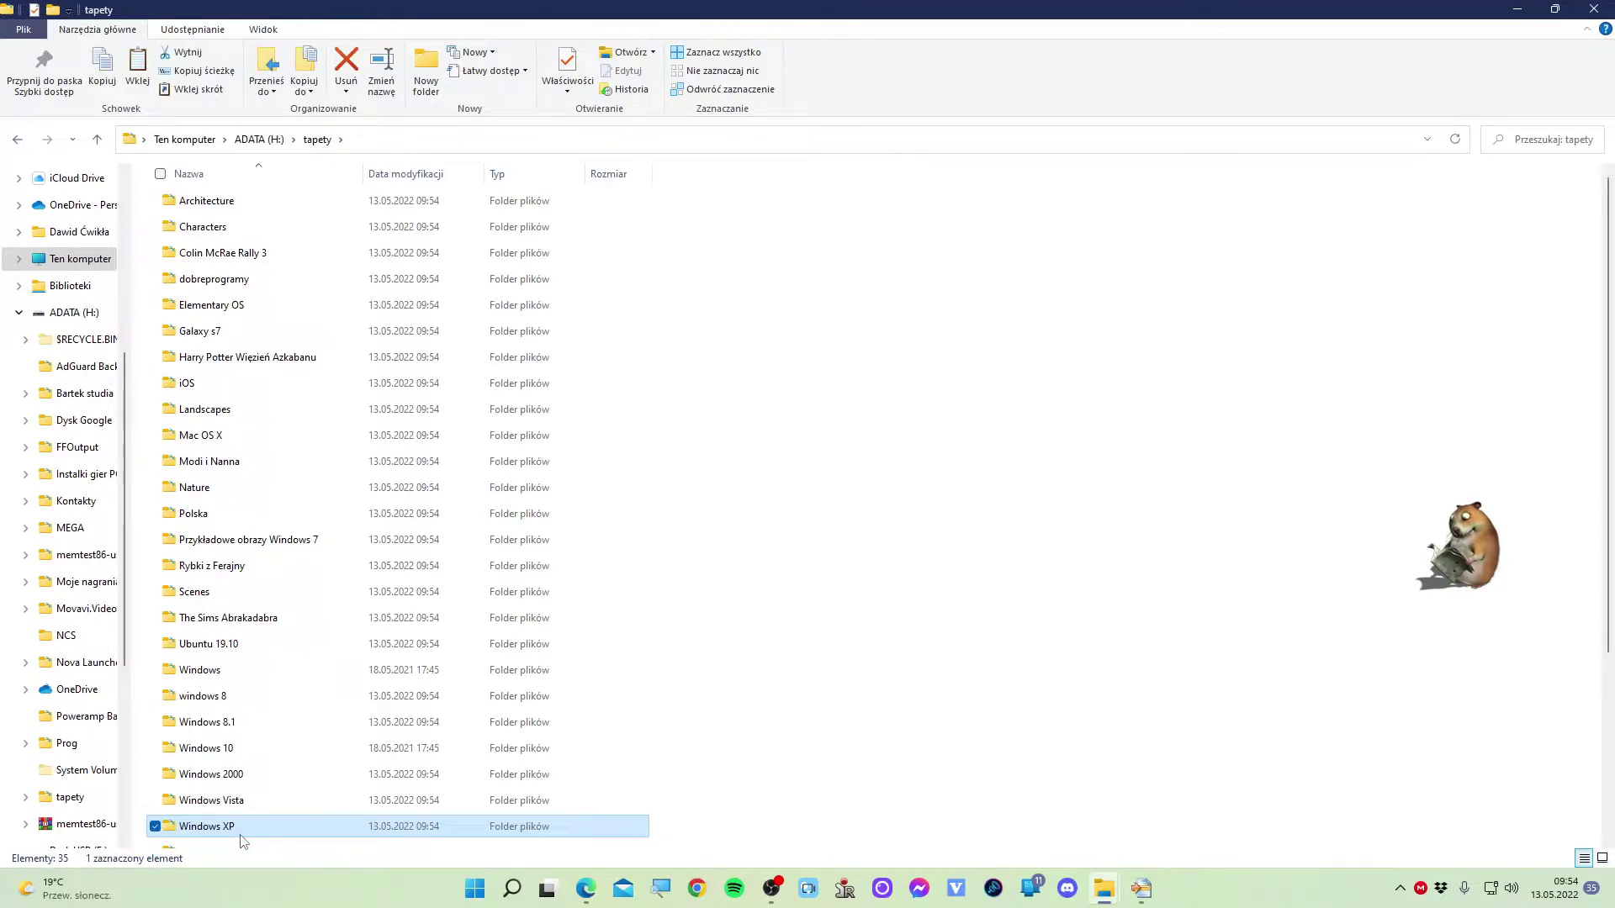
pyautogui.press('Return')
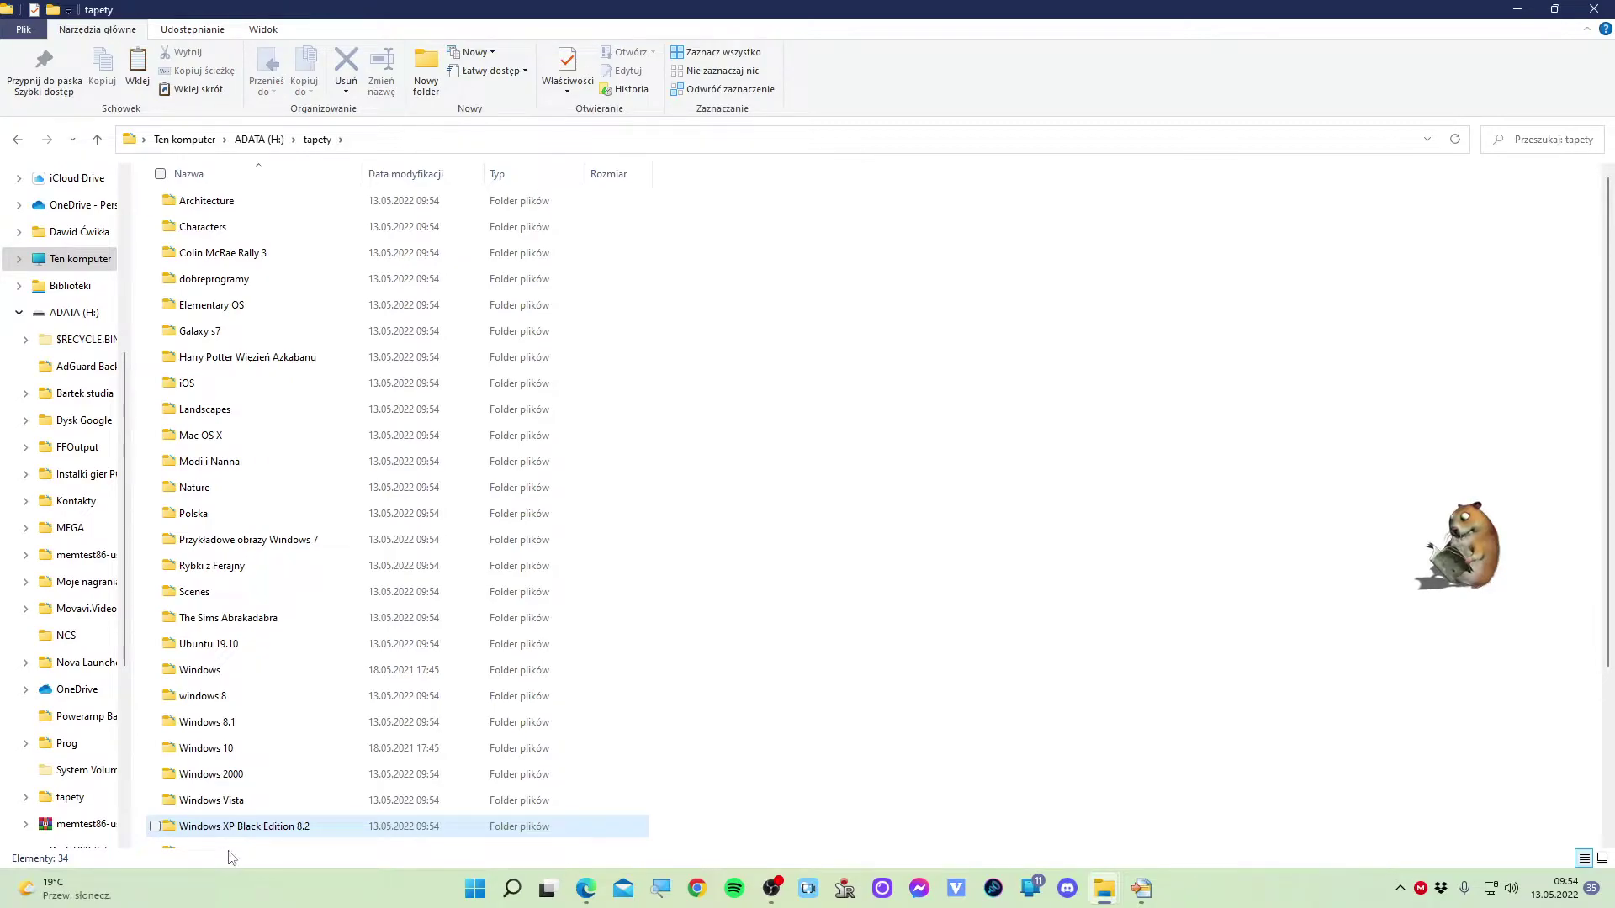
pyautogui.scroll(-1, 84, 589)
pyautogui.scroll(-3, 156, 572)
pyautogui.scroll(3, 148, 555)
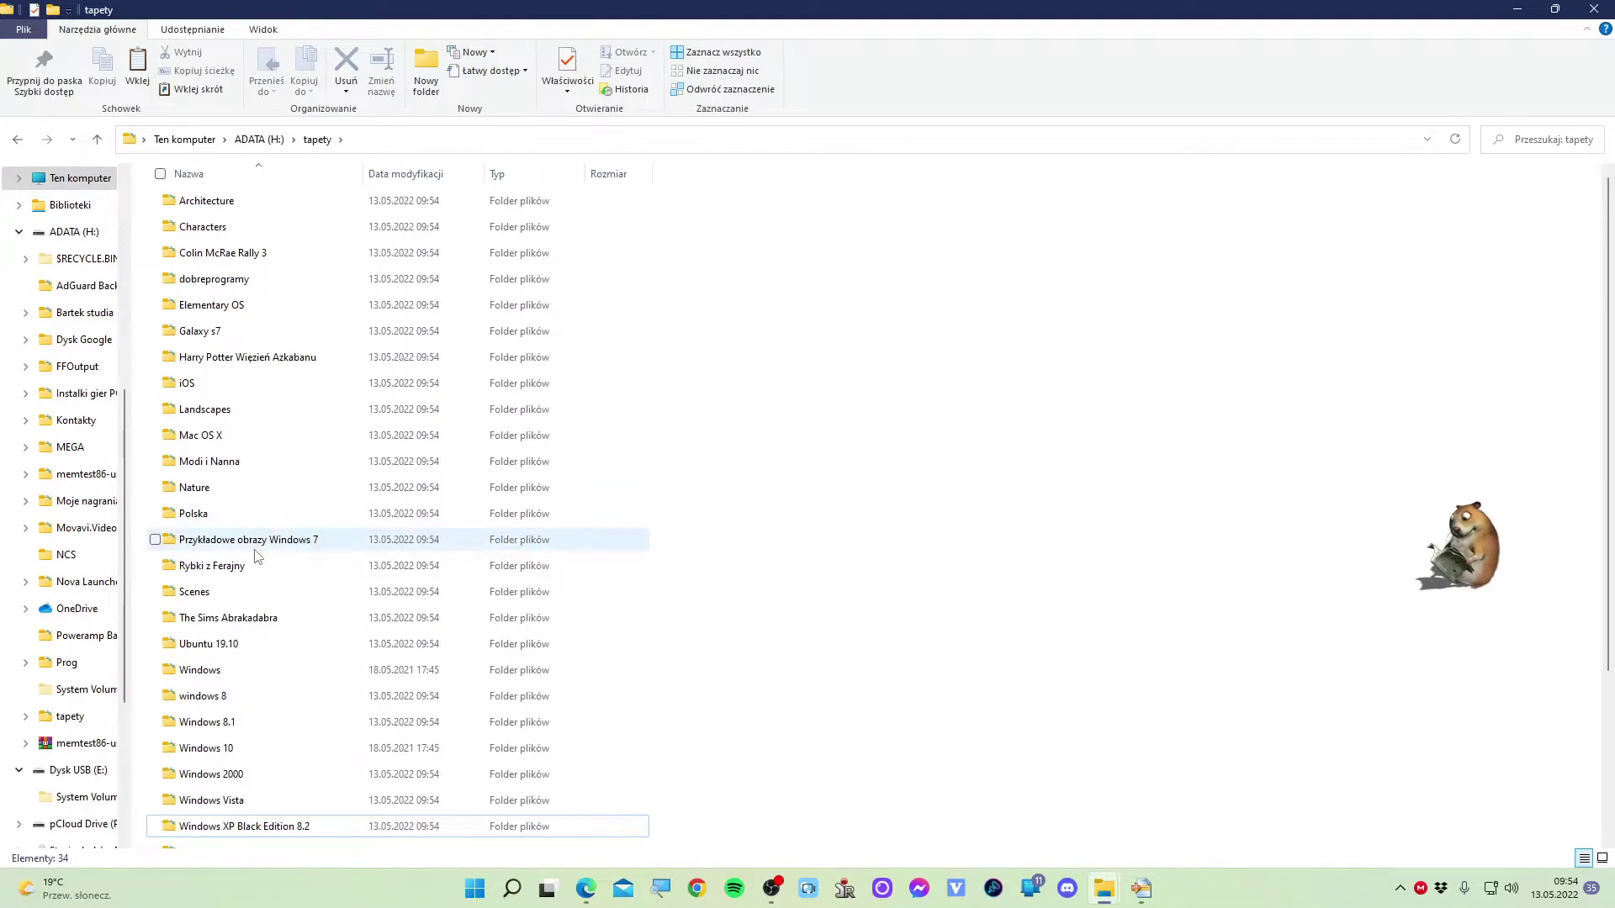
pyautogui.moveTo(257, 556)
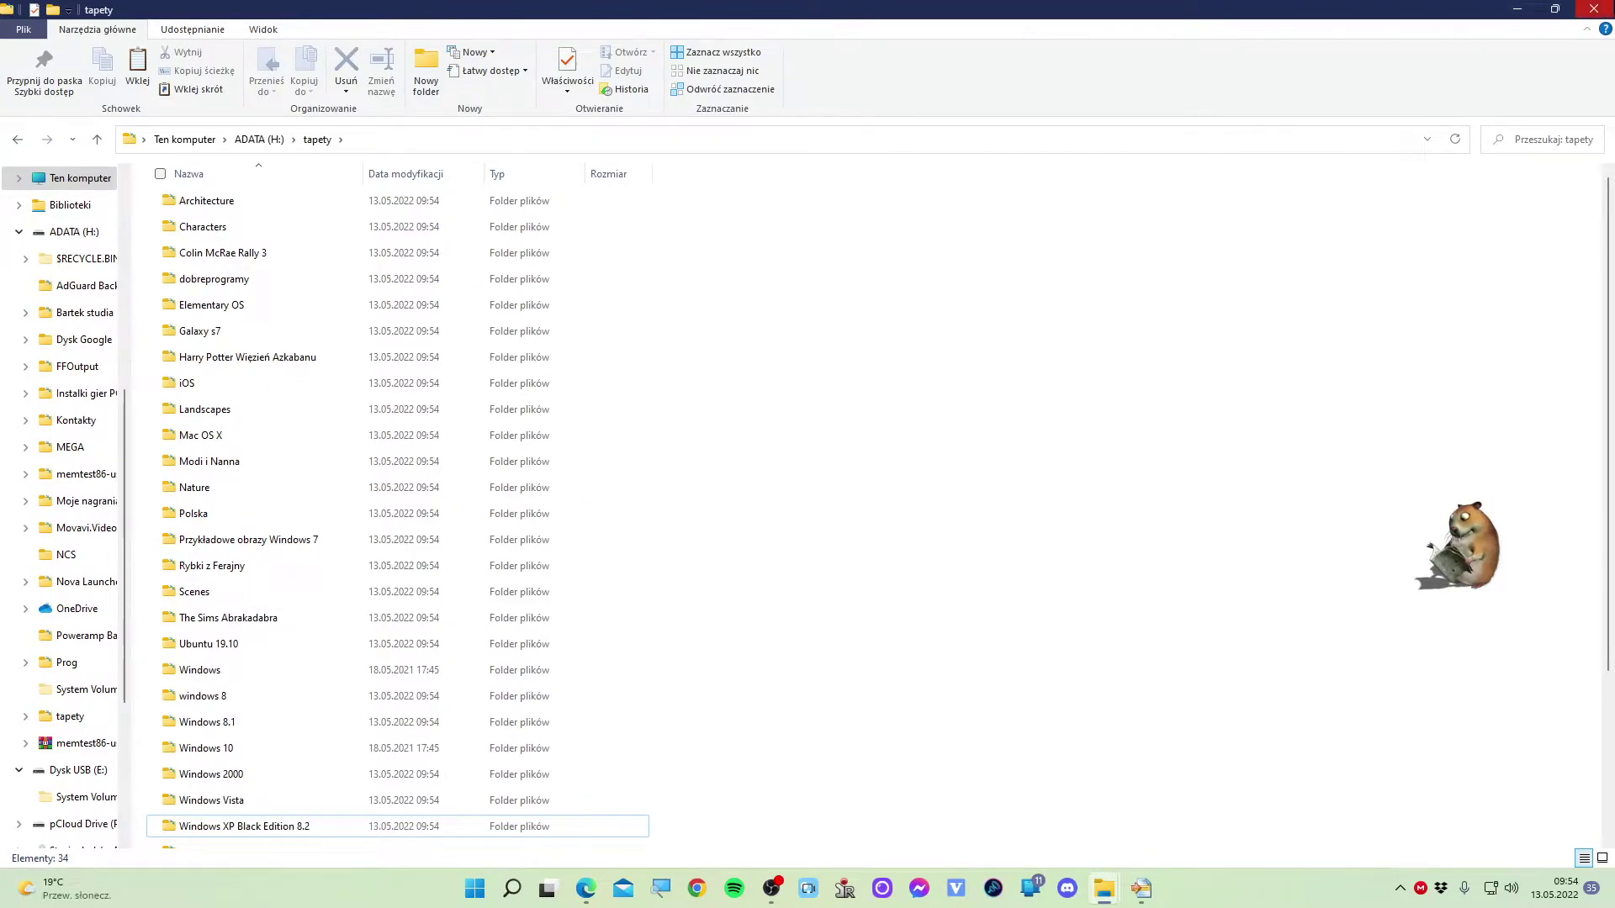
pyautogui.click(1593, 9)
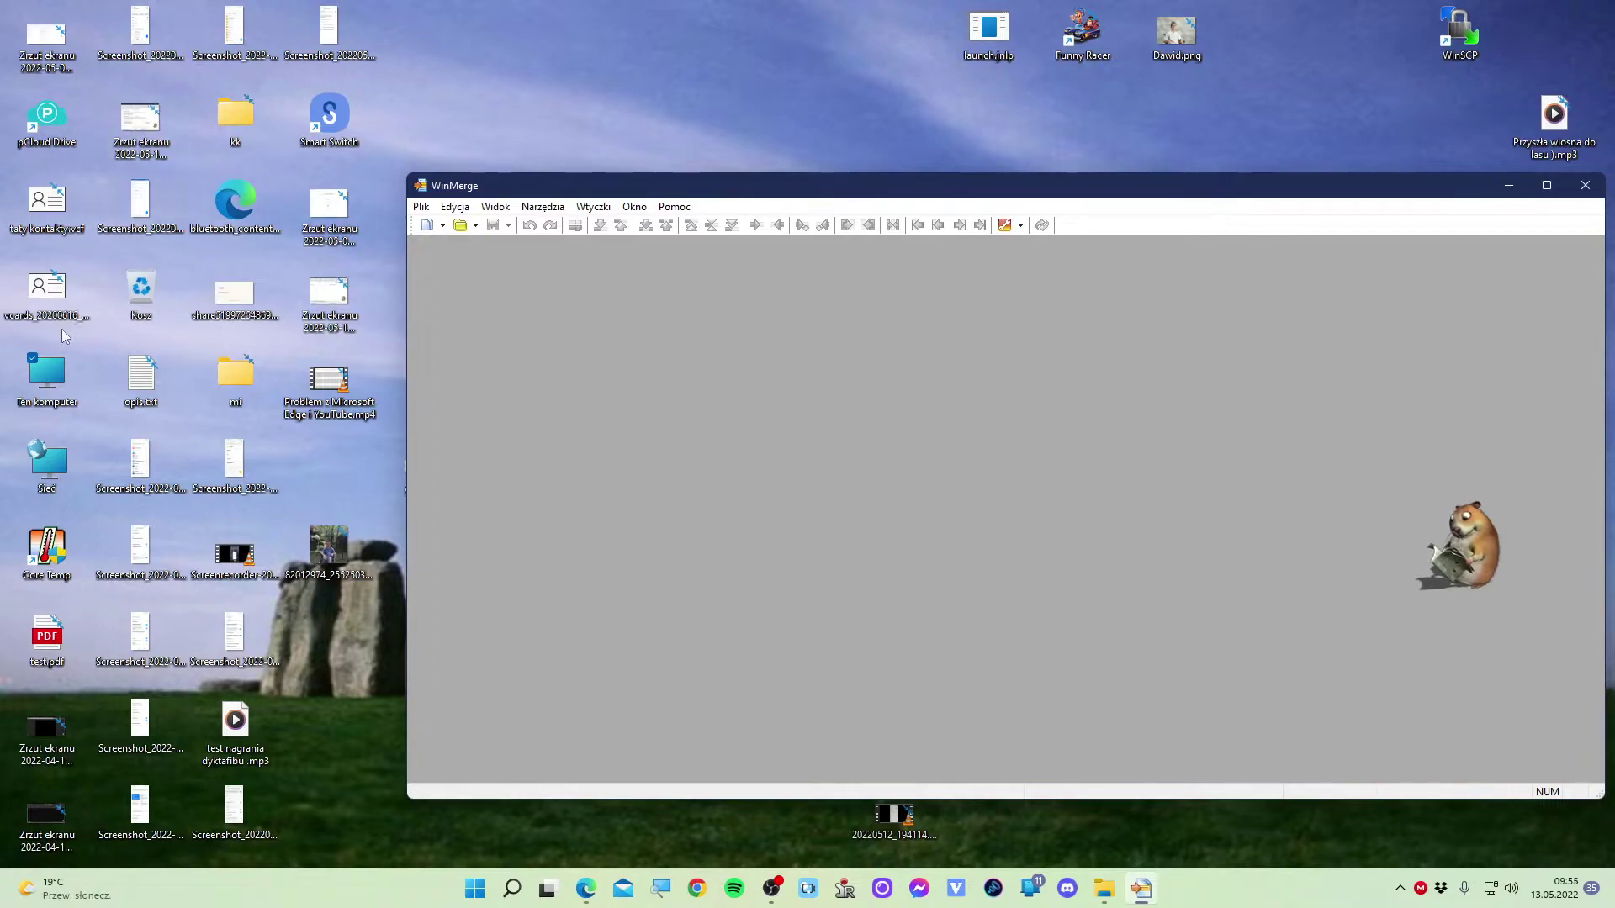
# Load the "tapety" folder from Dysk lokalny (D:) into WinMerge as the first folder, and close File Explorer.
pyautogui.doubleClick(47, 375)
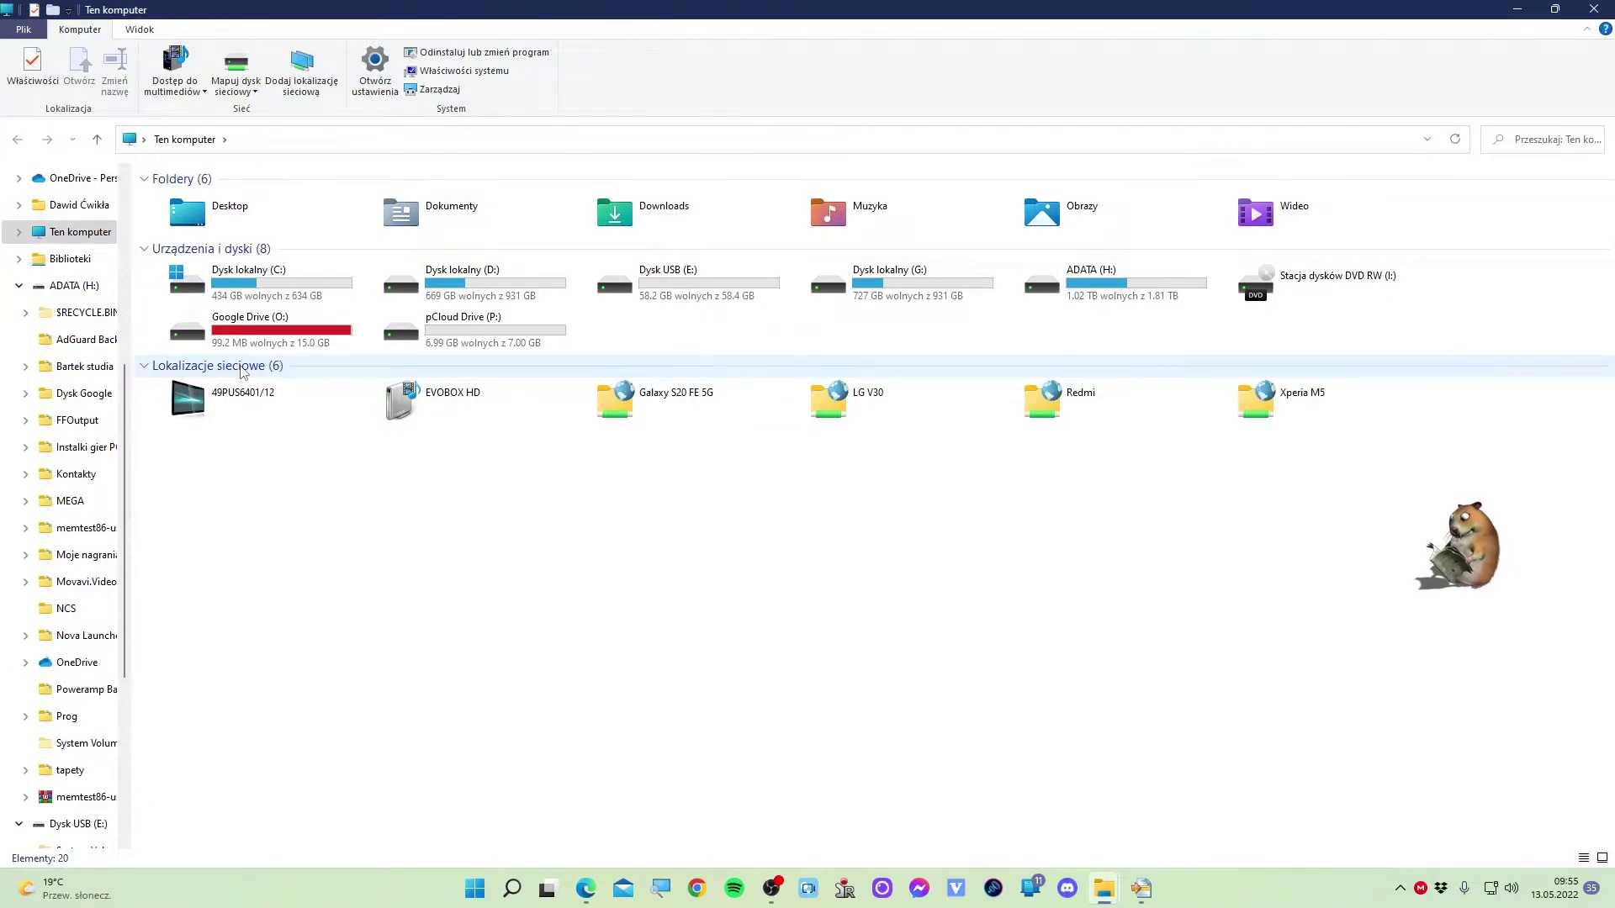
pyautogui.doubleClick(408, 285)
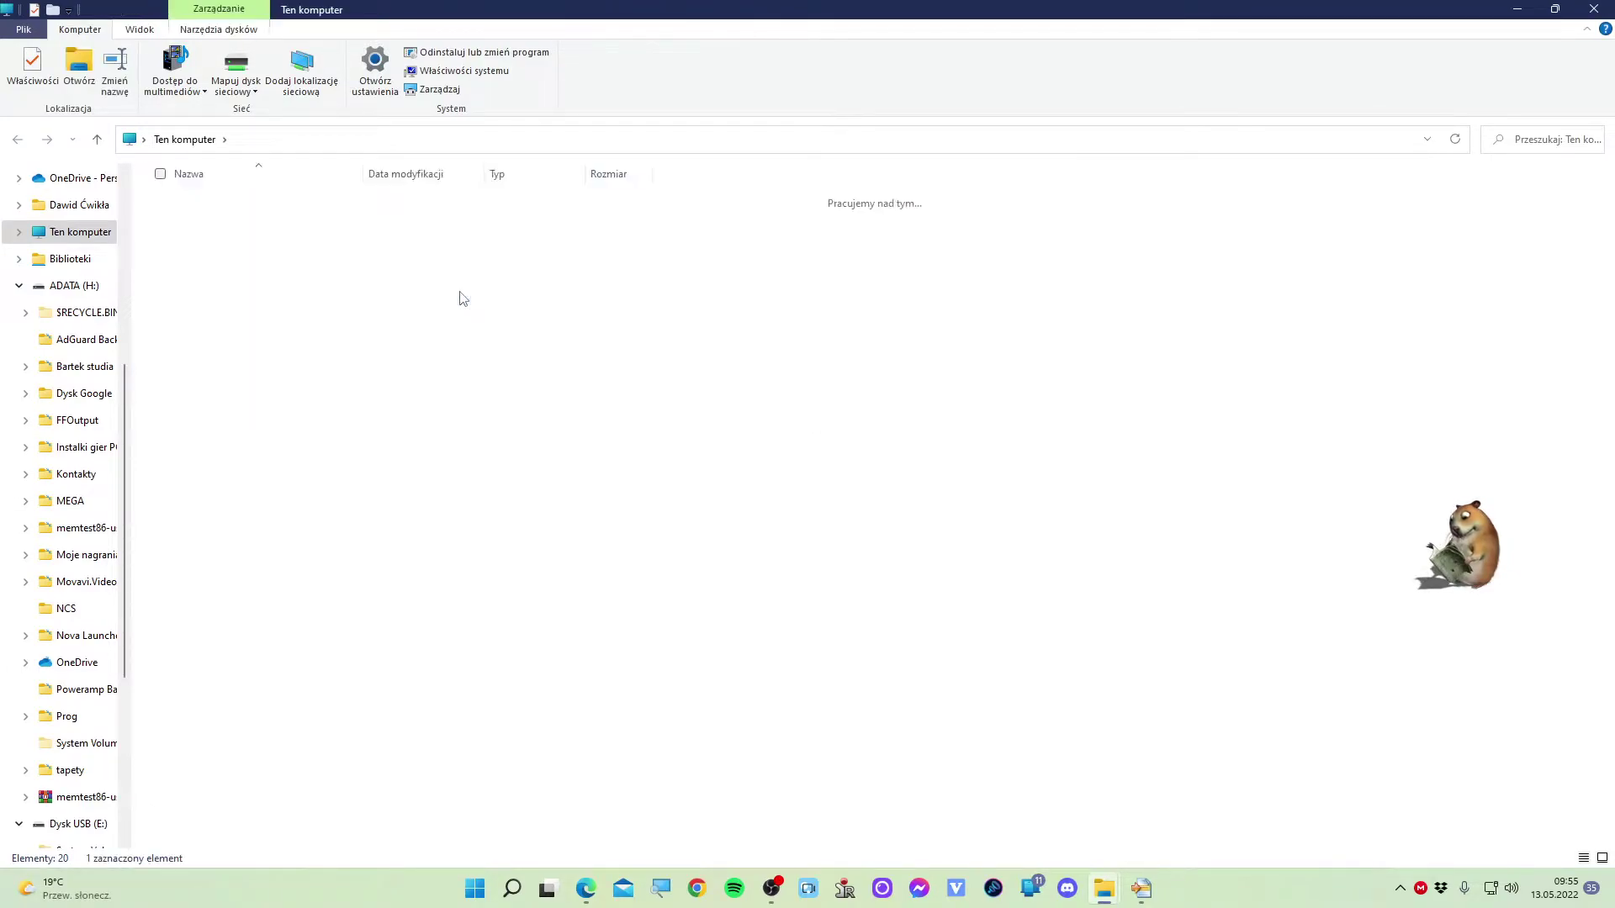
pyautogui.scroll(-8, 303, 513)
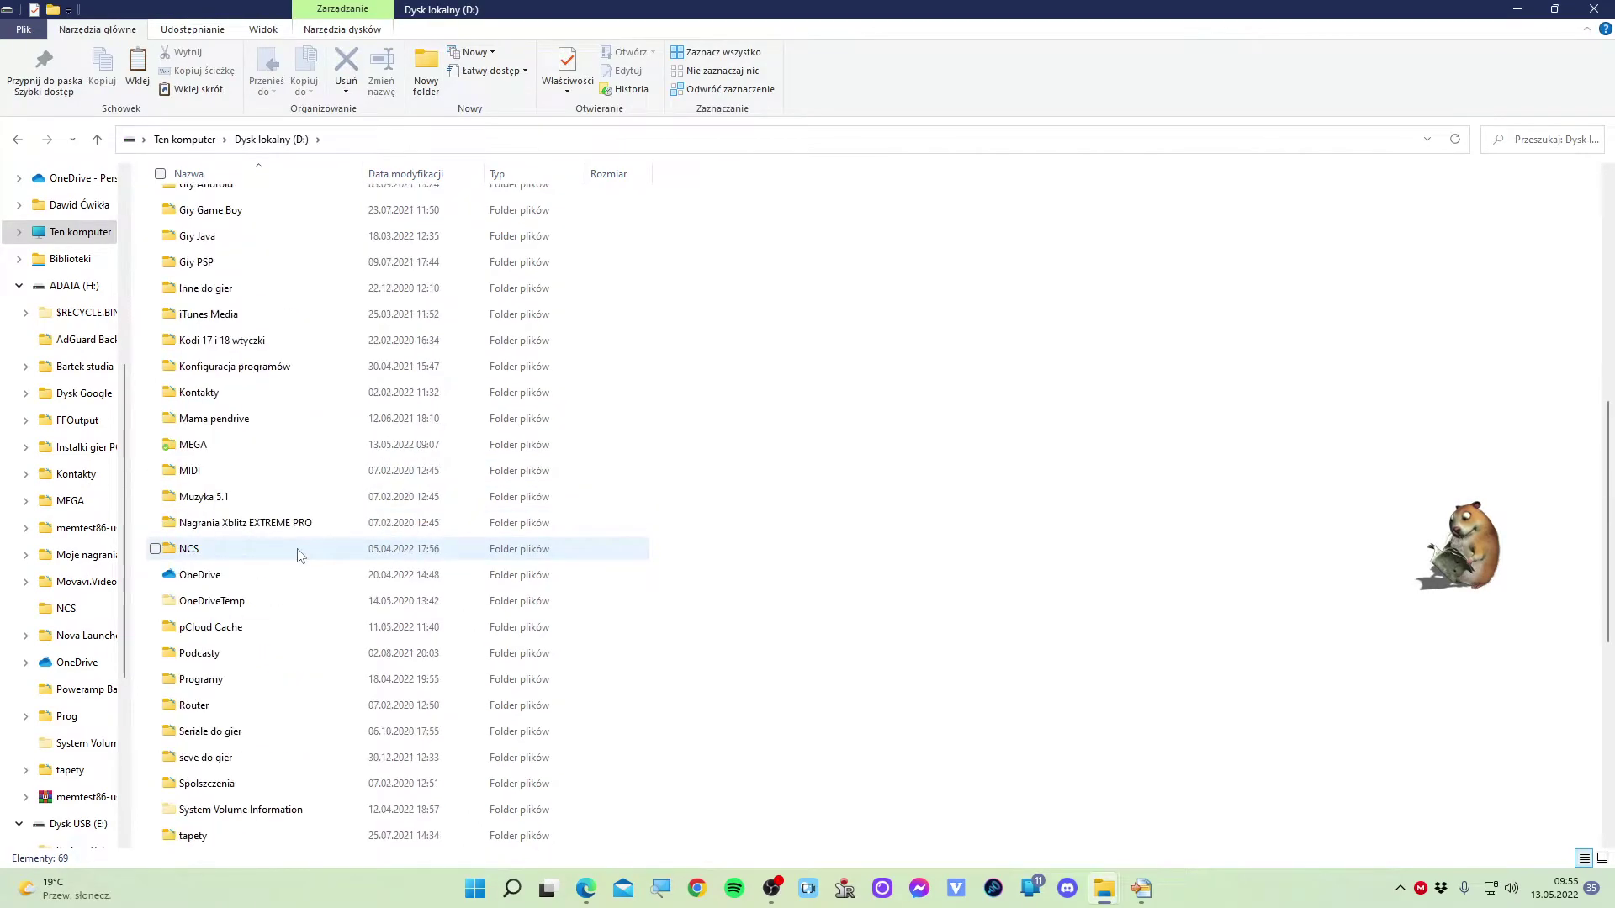
pyautogui.press('super+Down')
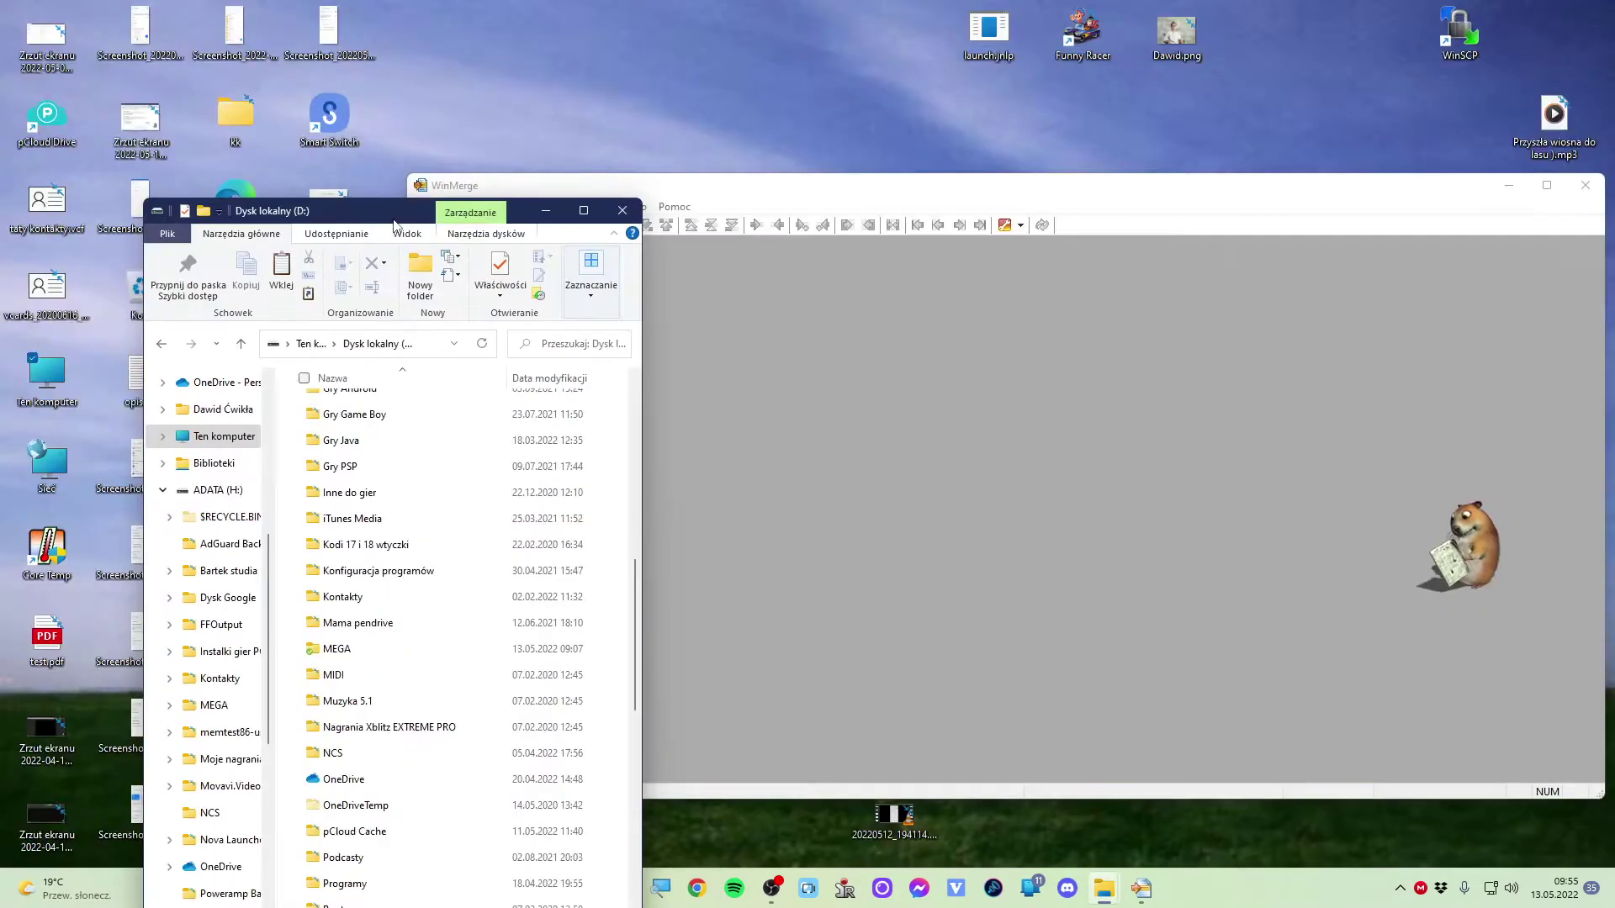
pyautogui.scroll(-8, 437, 458)
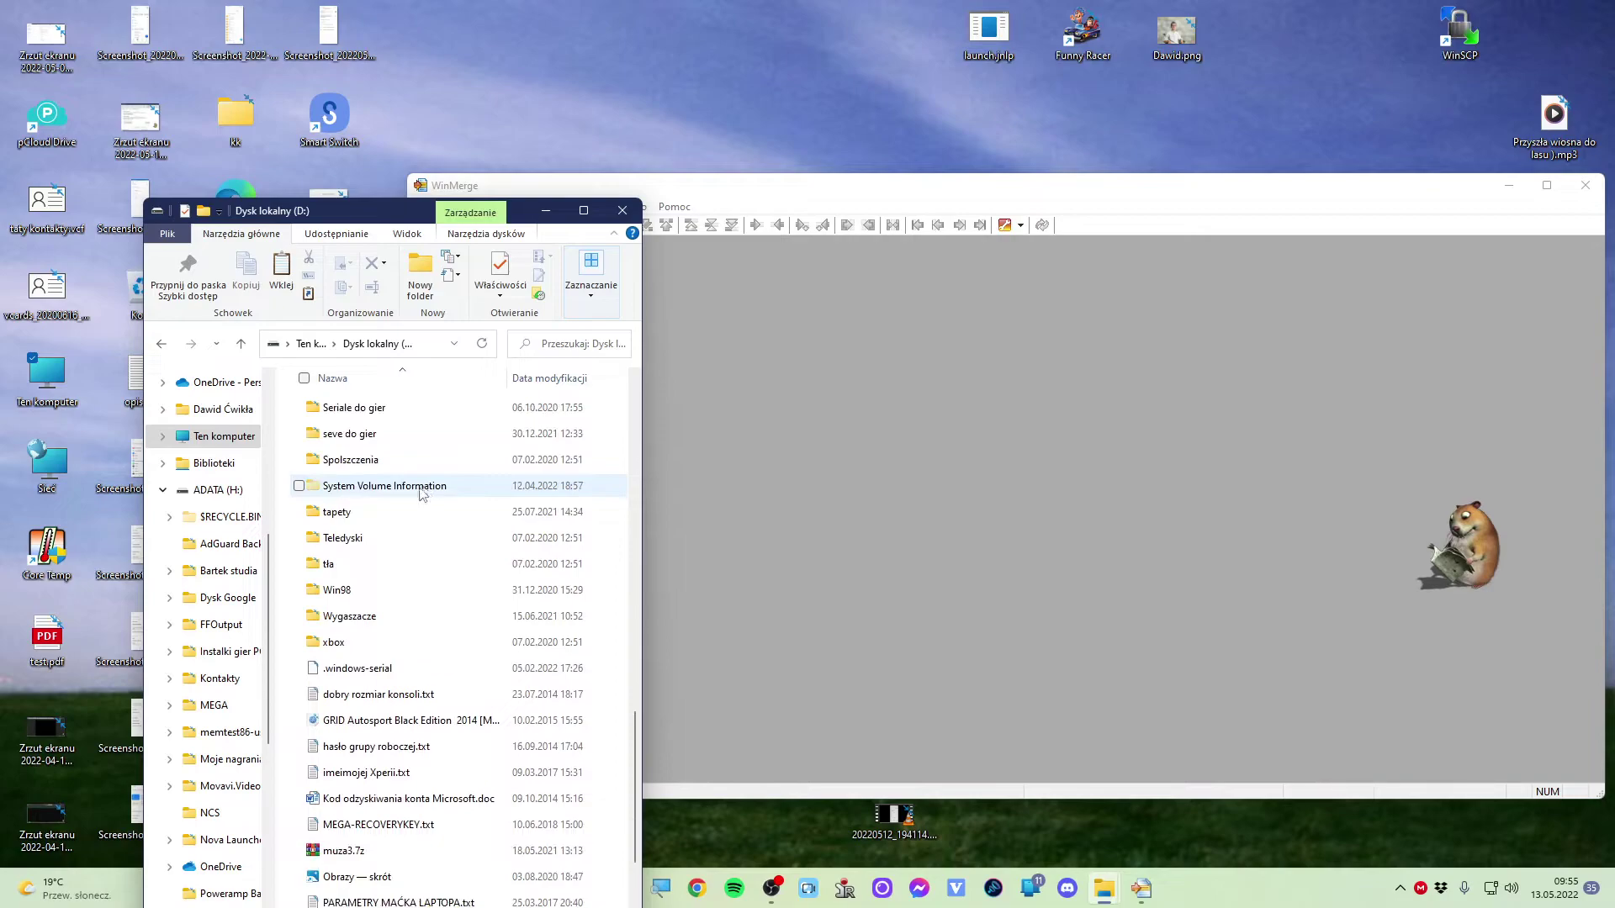
pyautogui.click(402, 522)
pyautogui.moveTo(380, 516); pyautogui.dragTo(763, 501)
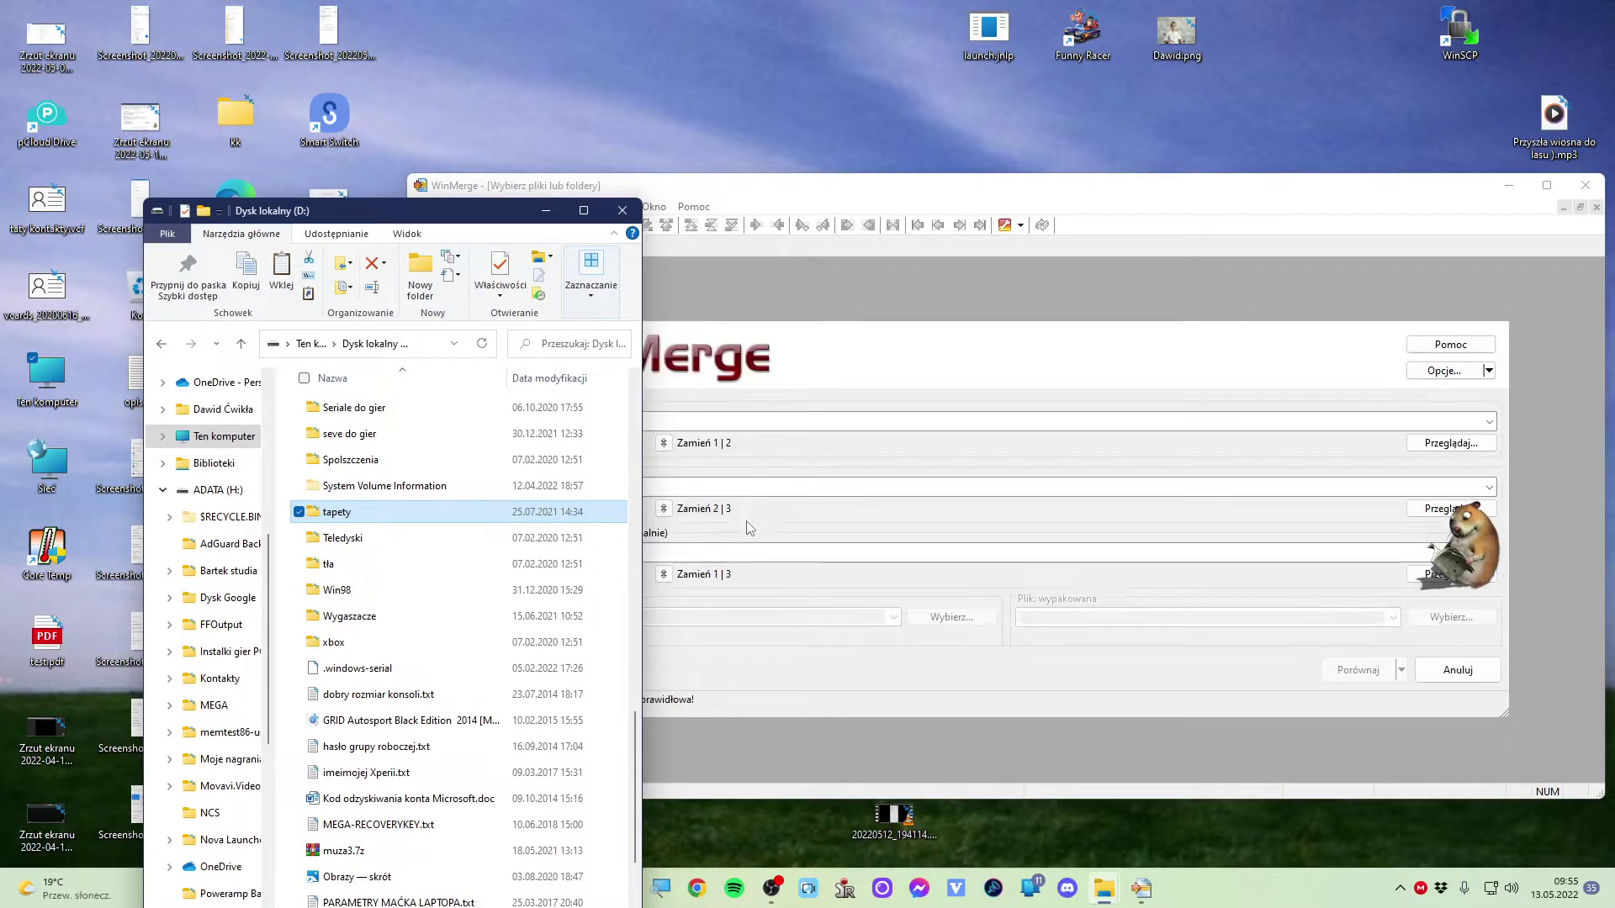
pyautogui.click(622, 210)
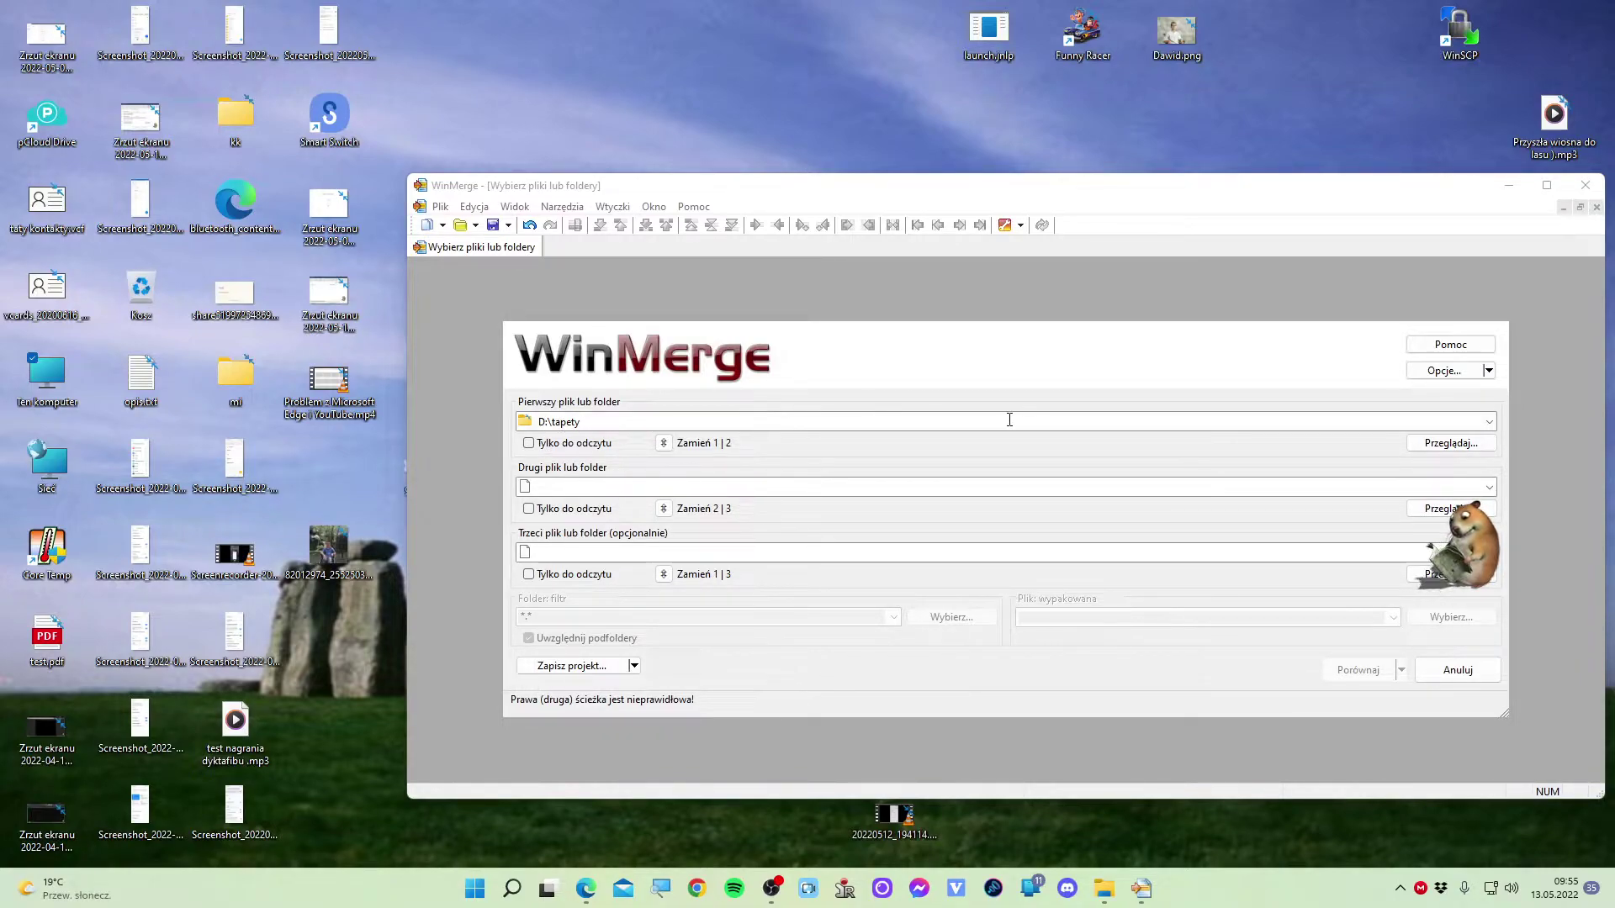
# Set the second folder for the comparison to H:\tapety\ on the ADATA drive.
pyautogui.click(578, 486)
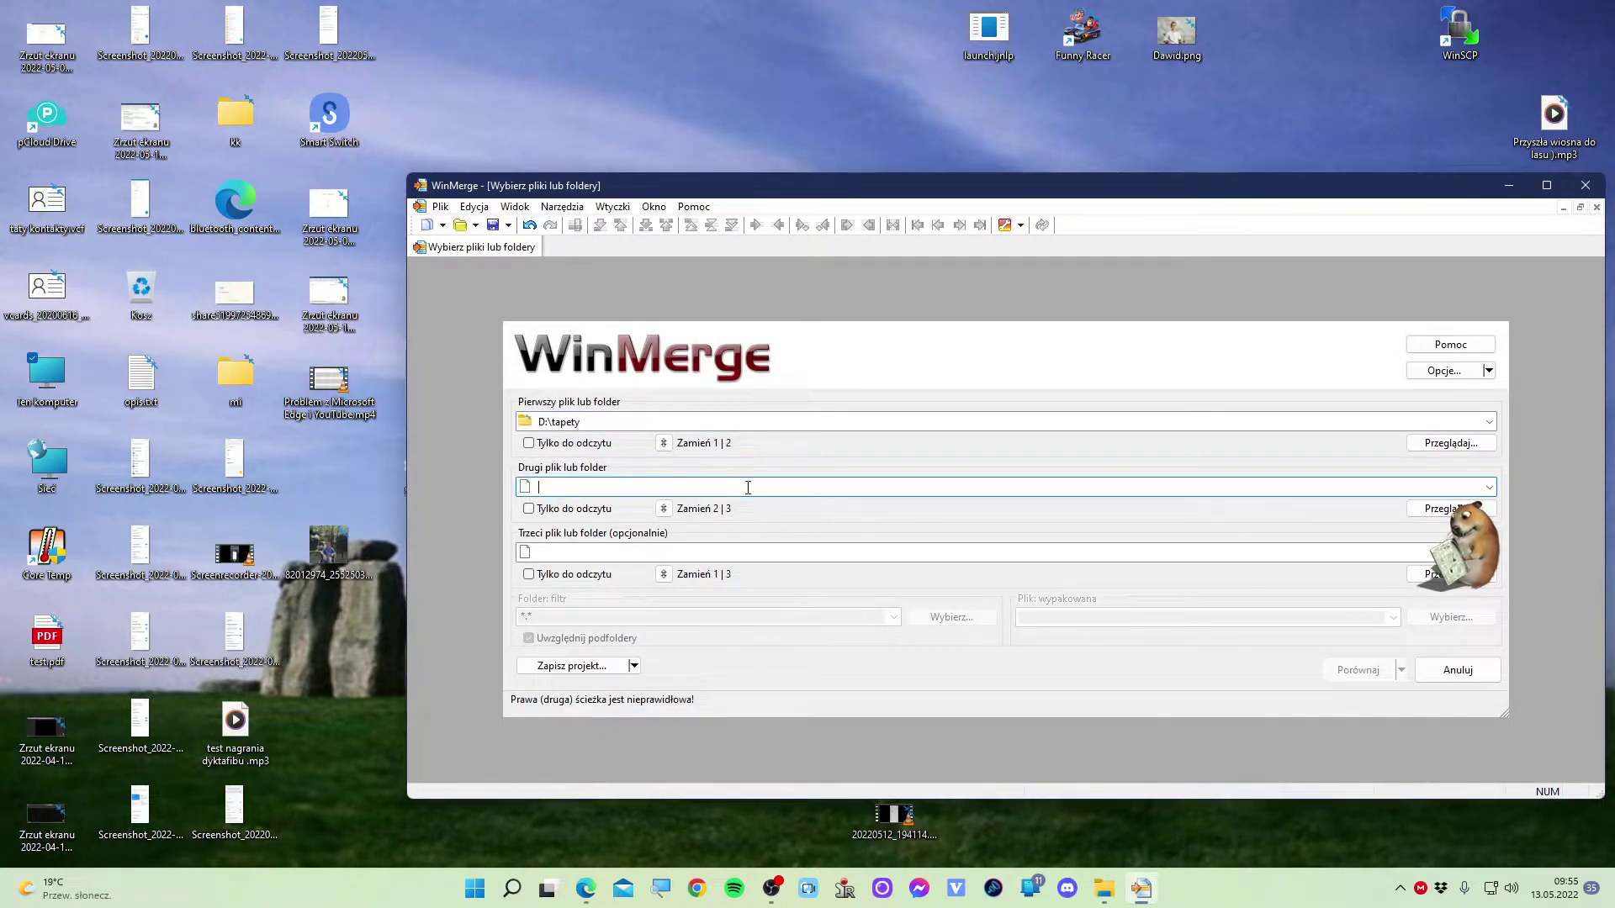
pyautogui.click(1423, 508)
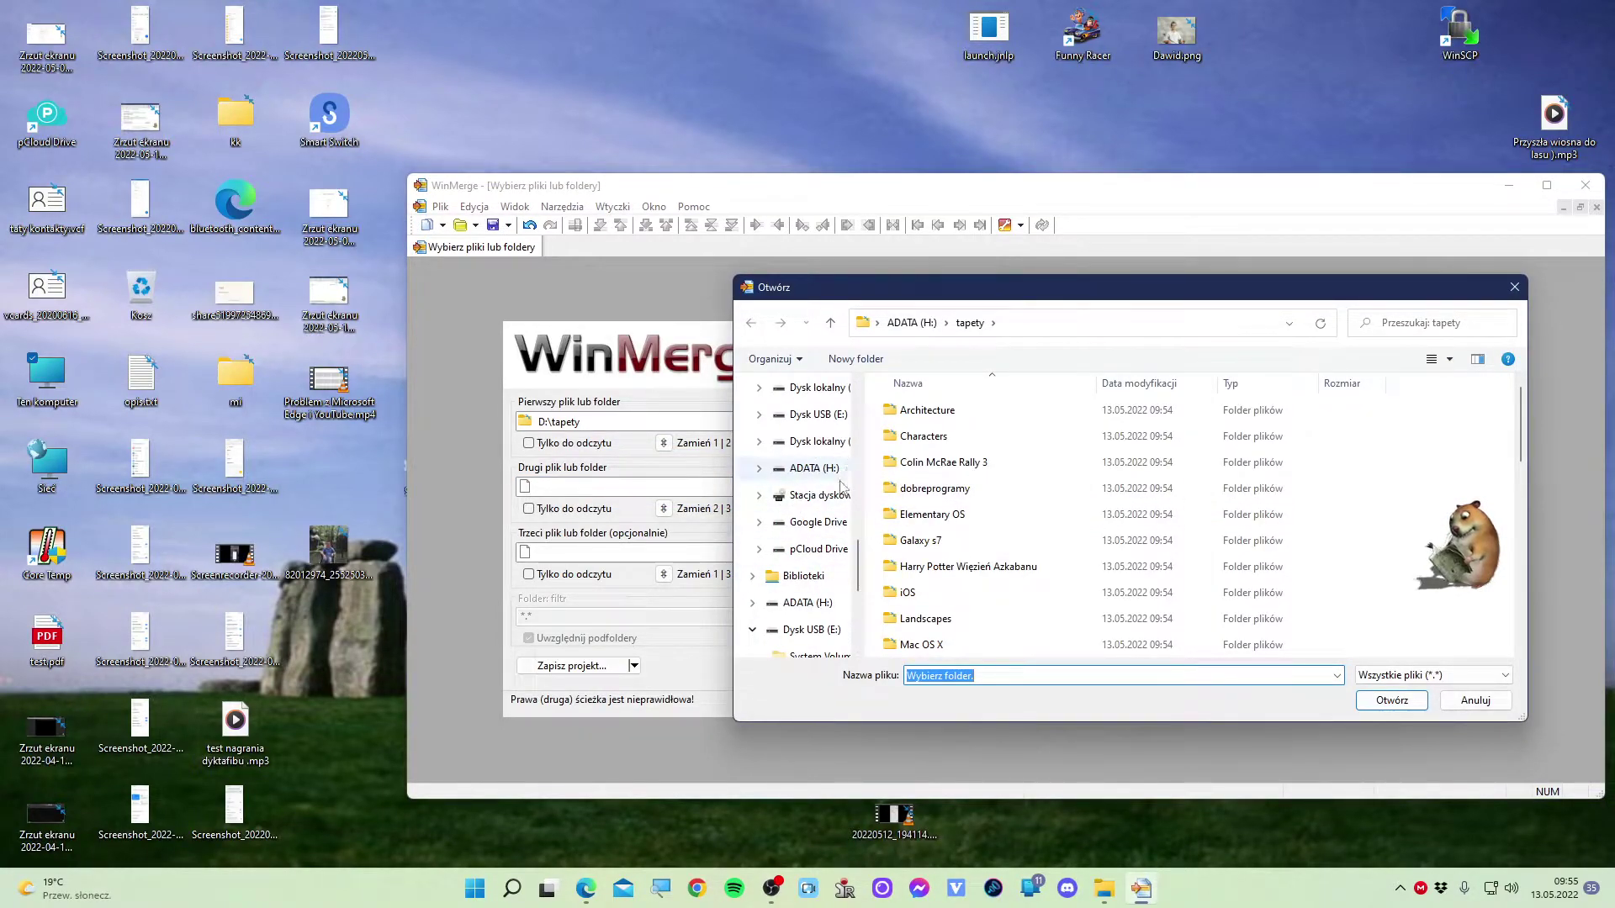
pyautogui.scroll(3, 811, 521)
pyautogui.scroll(3, 811, 527)
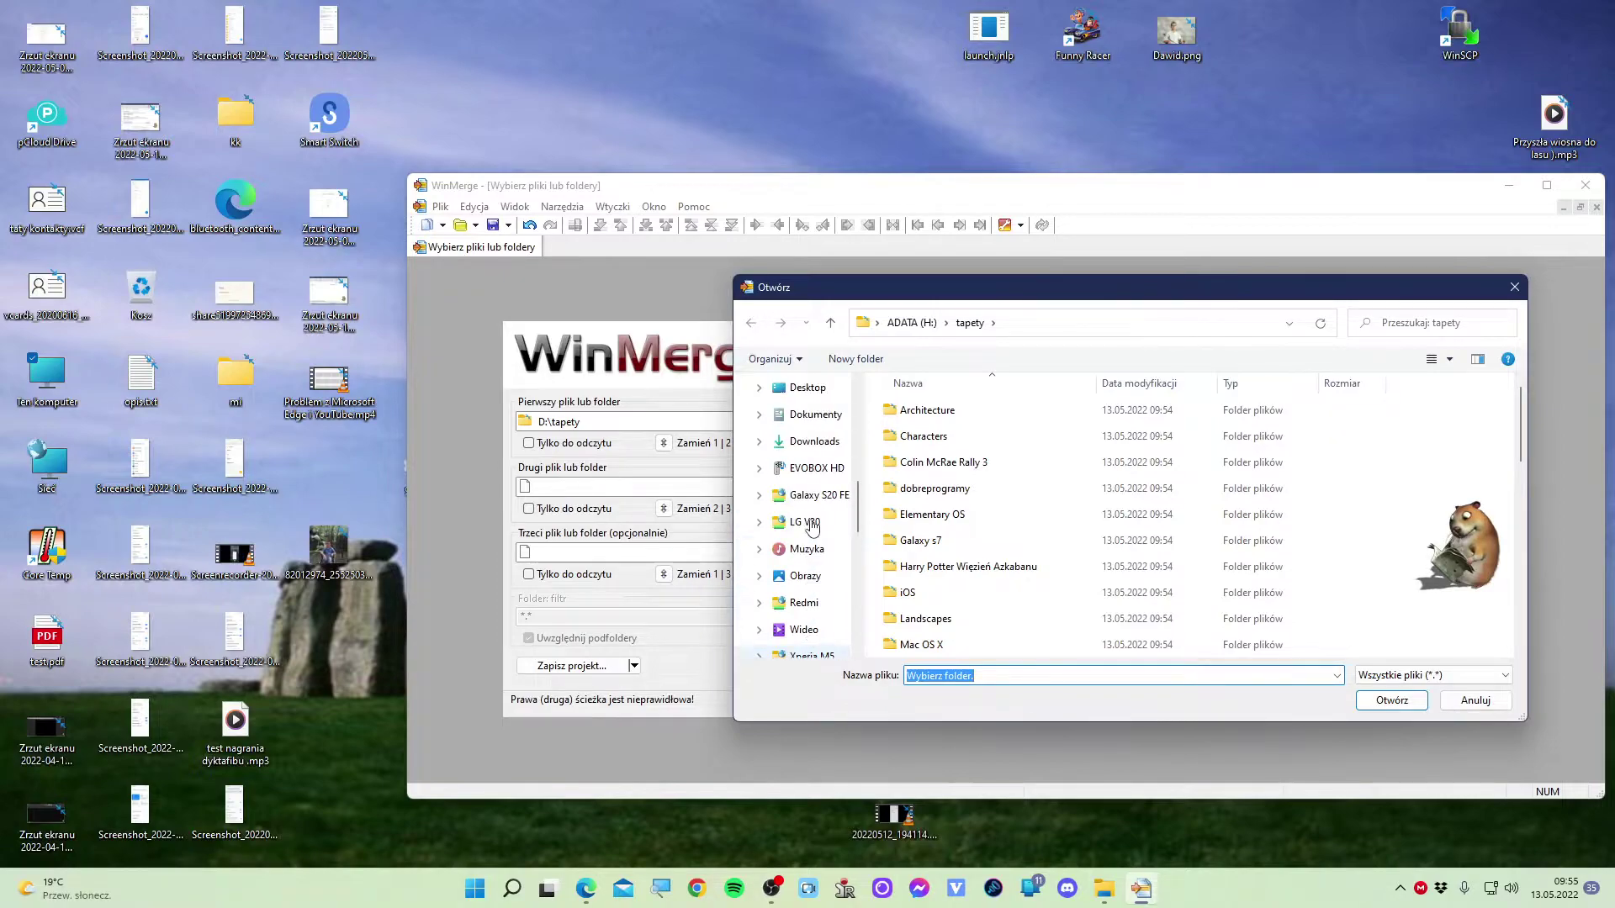
pyautogui.scroll(2, 812, 527)
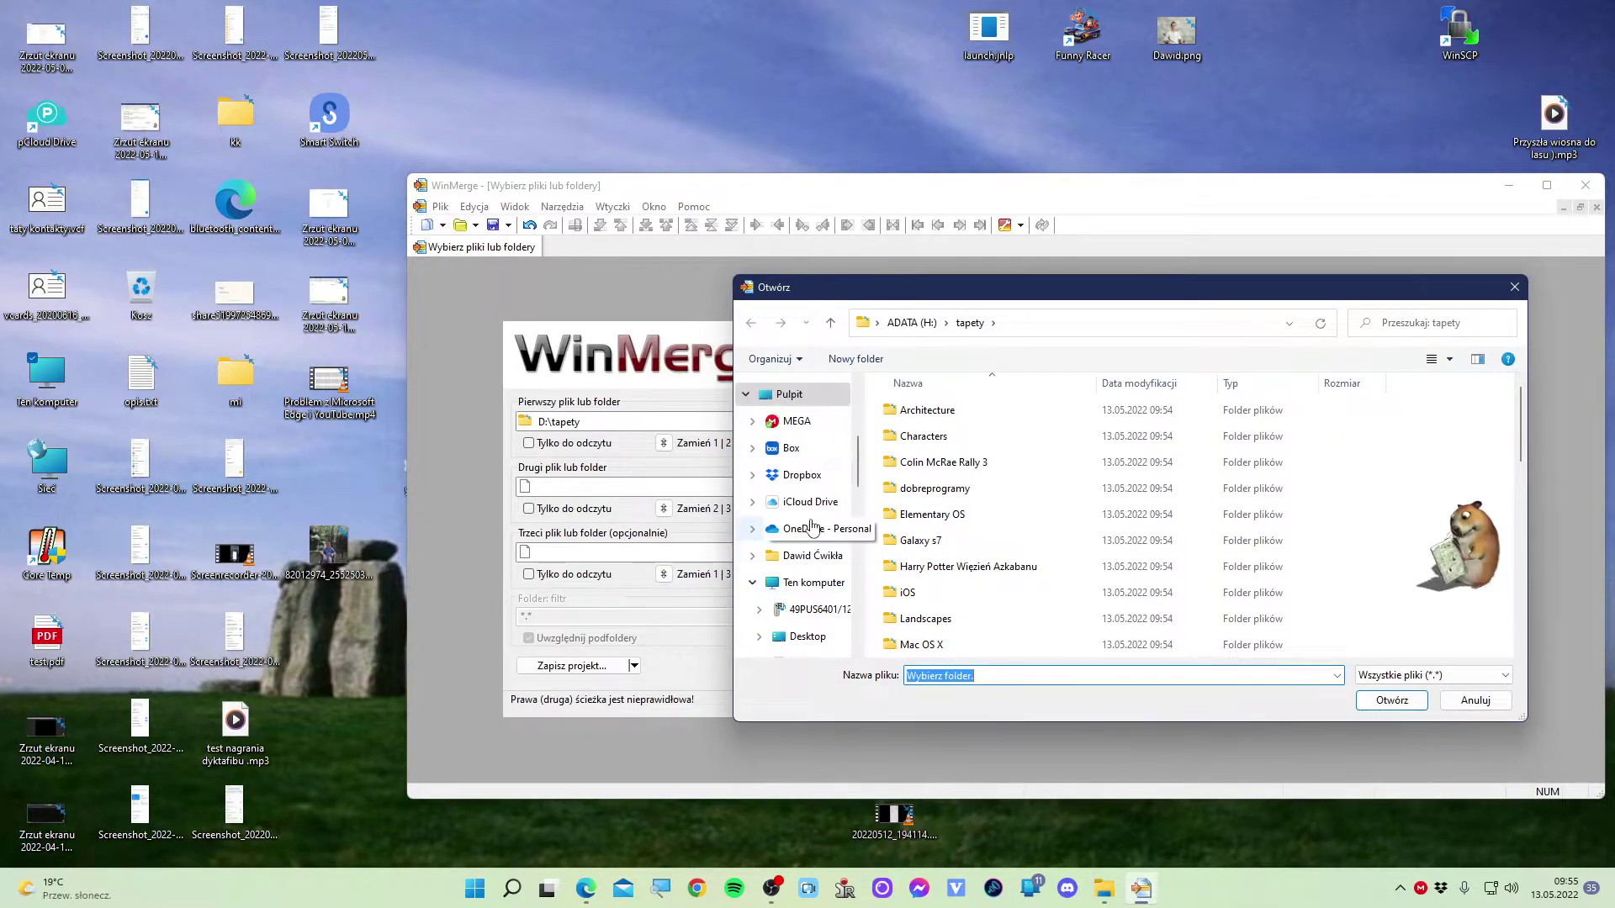
pyautogui.scroll(-5, 811, 527)
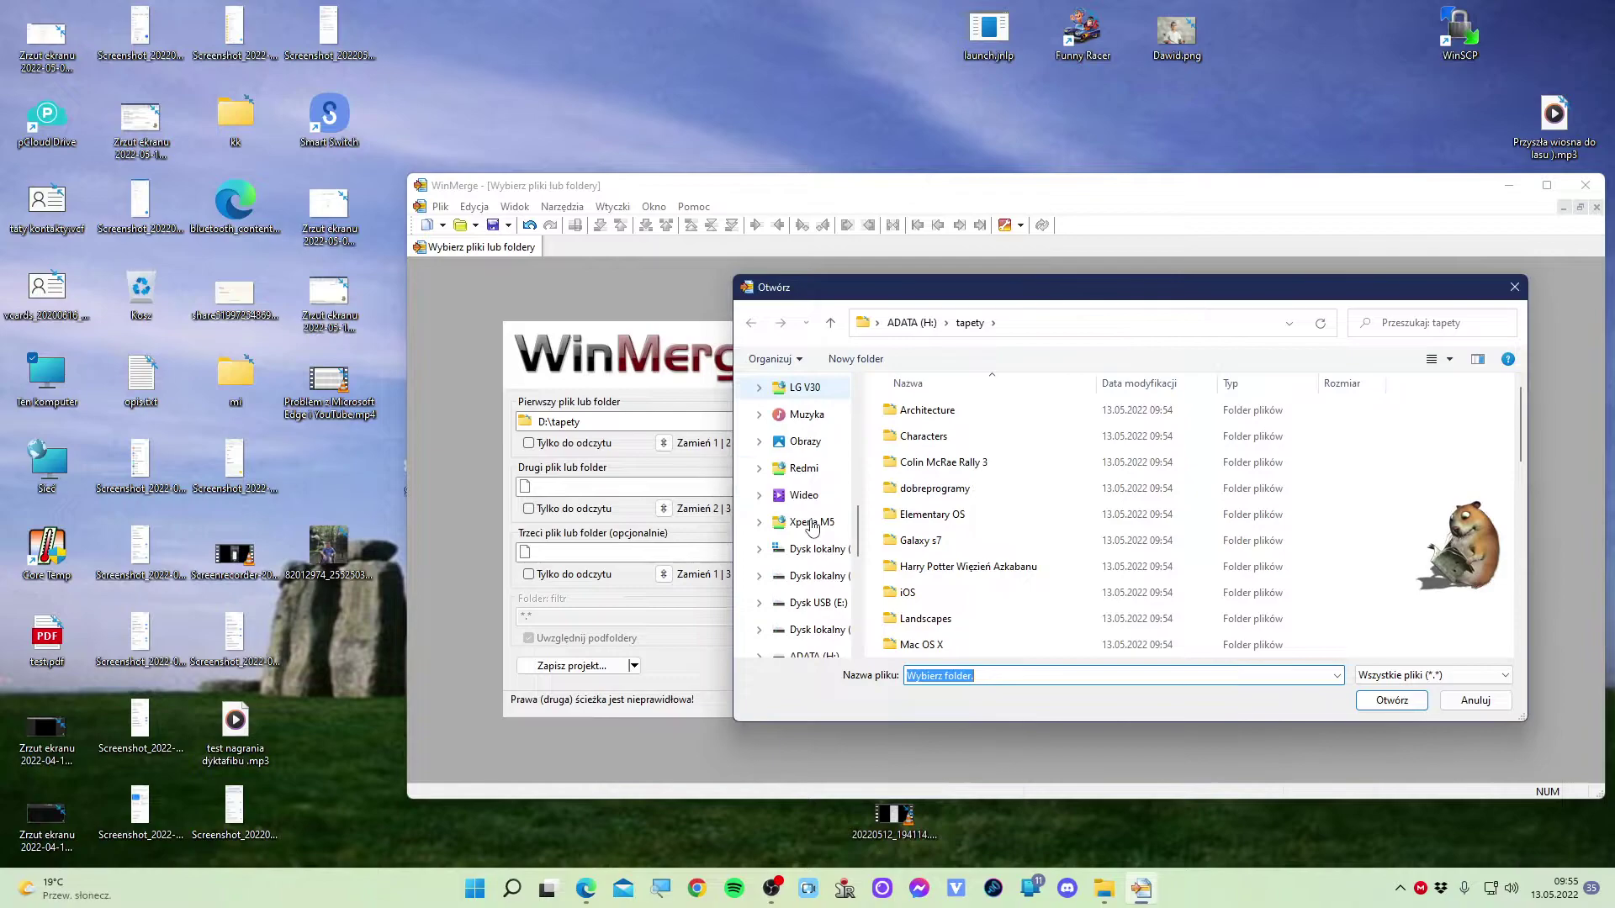
pyautogui.click(811, 629)
pyautogui.scroll(-5, 973, 591)
pyautogui.doubleClick(912, 540)
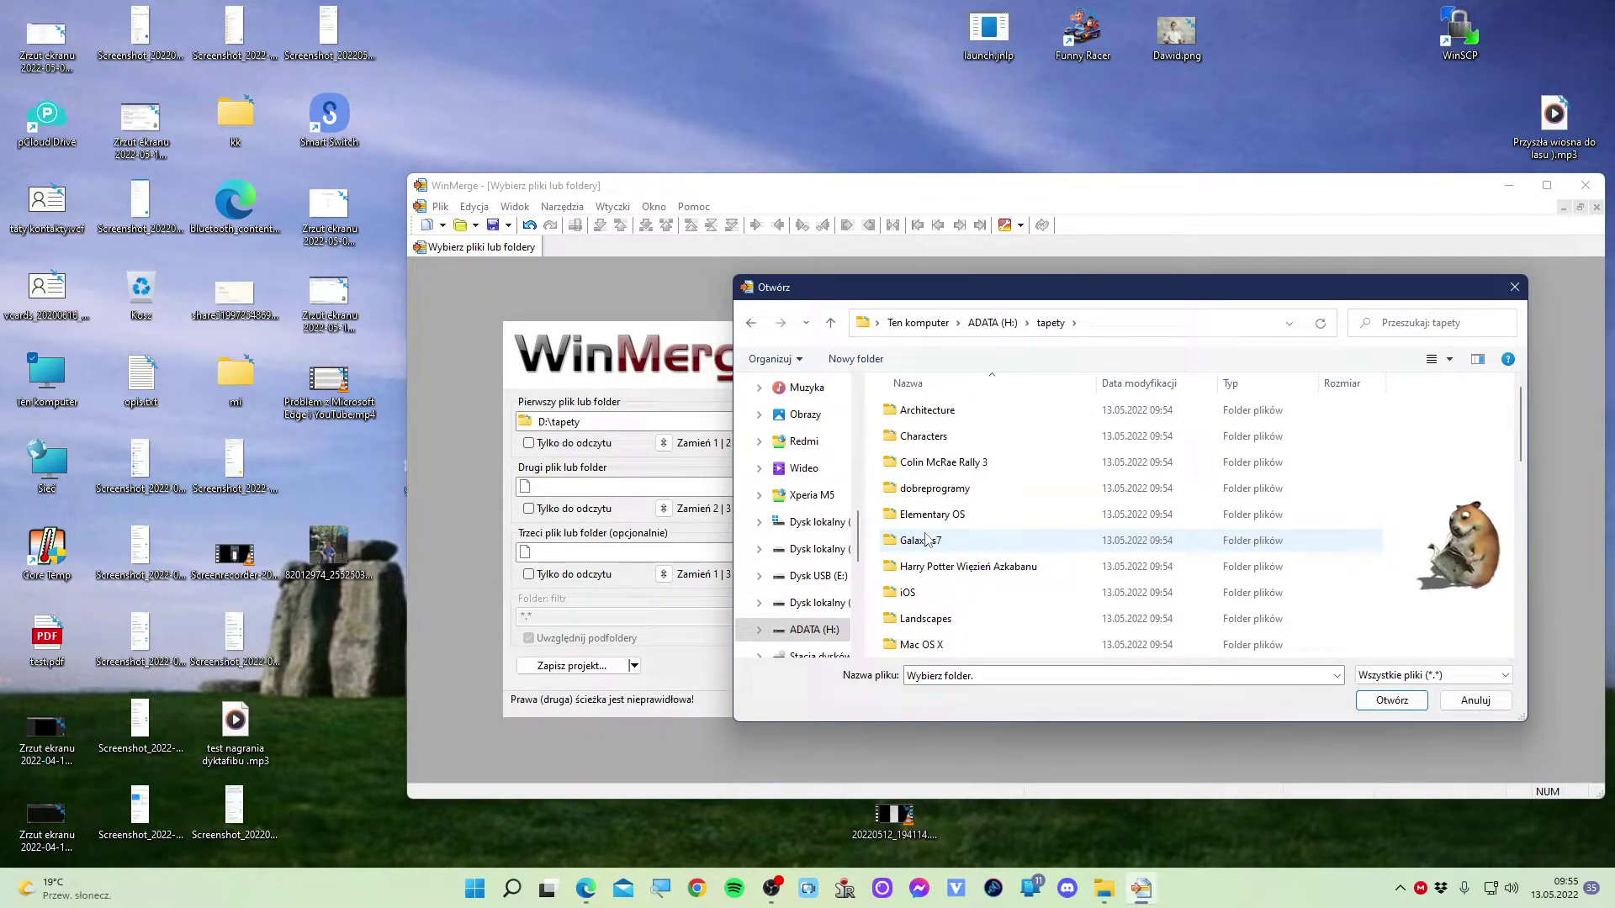
pyautogui.click(1391, 701)
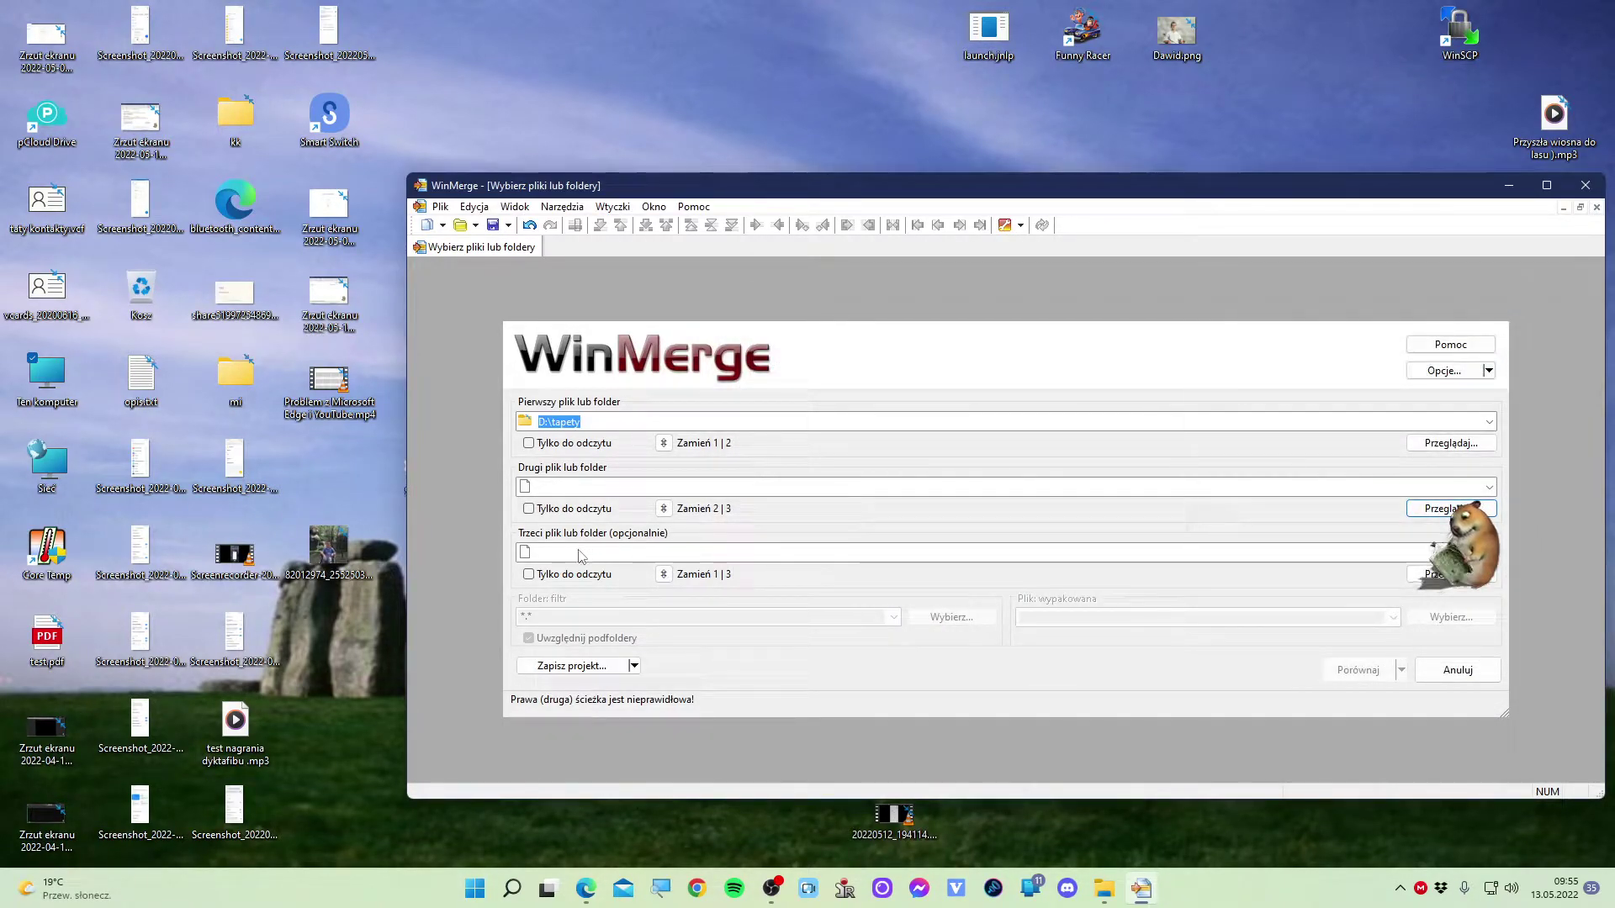
pyautogui.click(643, 486)
pyautogui.click(643, 486)
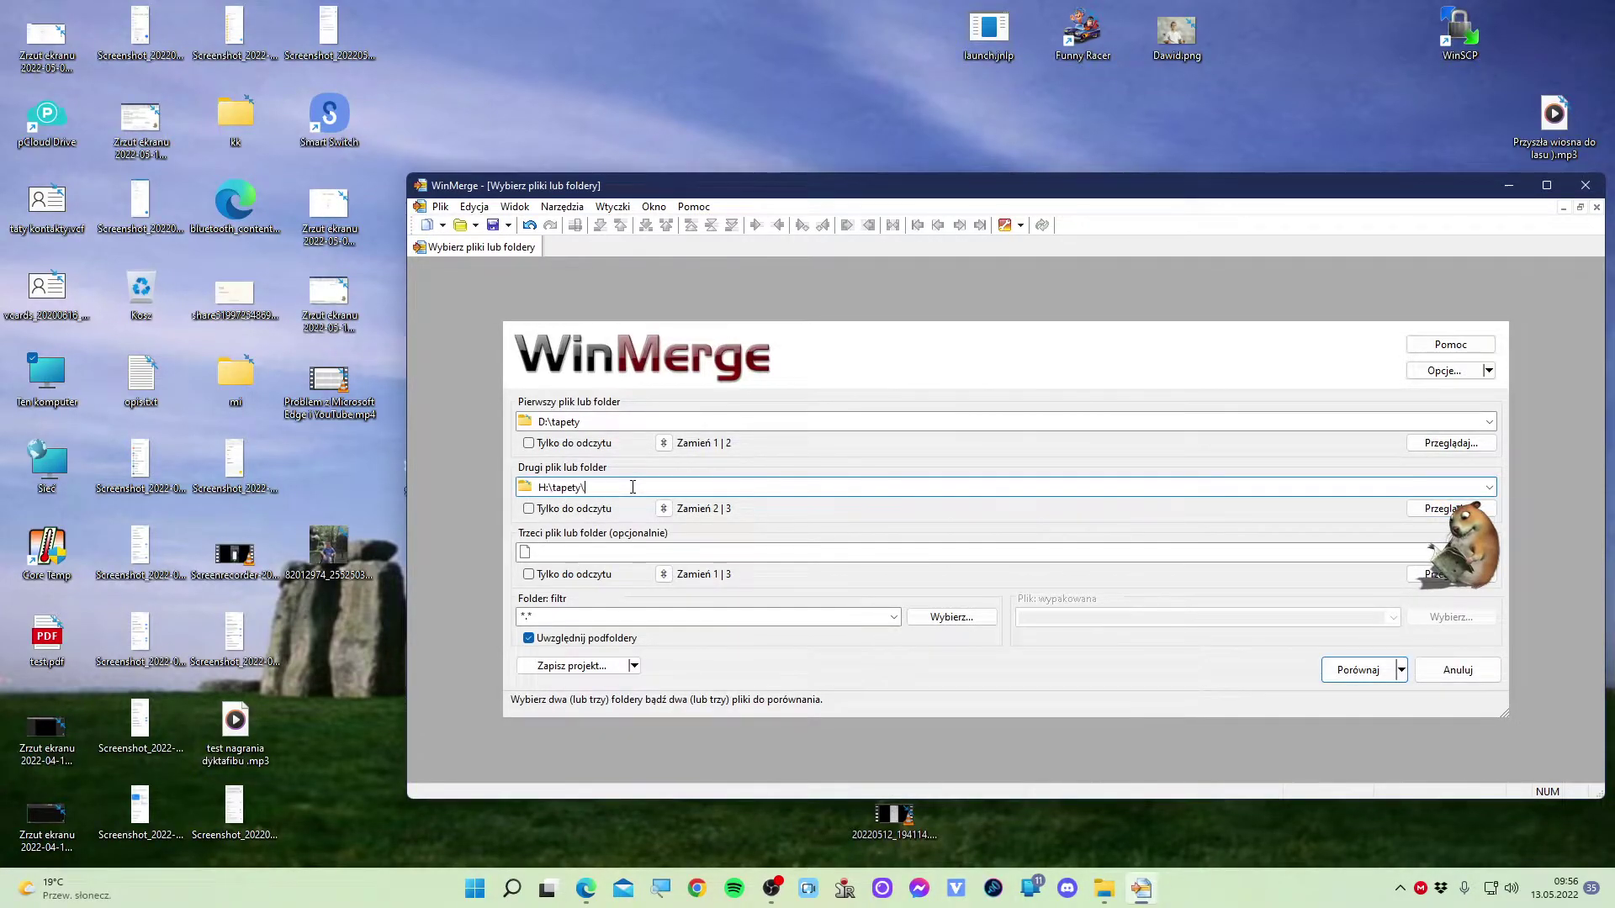
# Examine the optional third folder field, the folder filter and the list of predefined file filters, without applying any filter.
pyautogui.click(583, 558)
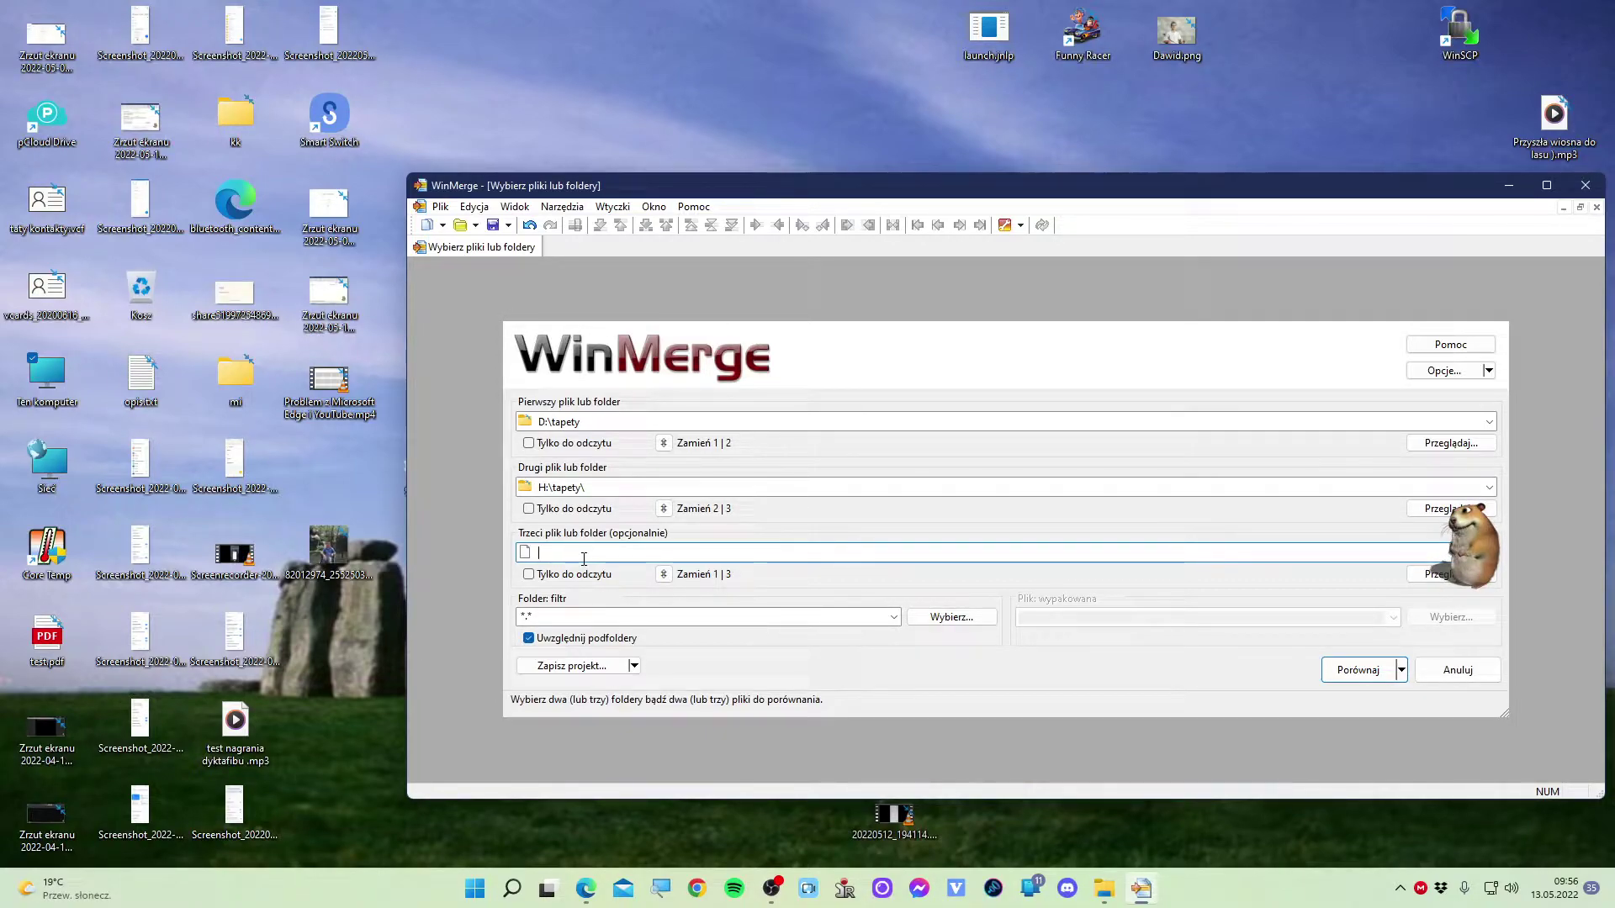
pyautogui.click(550, 614)
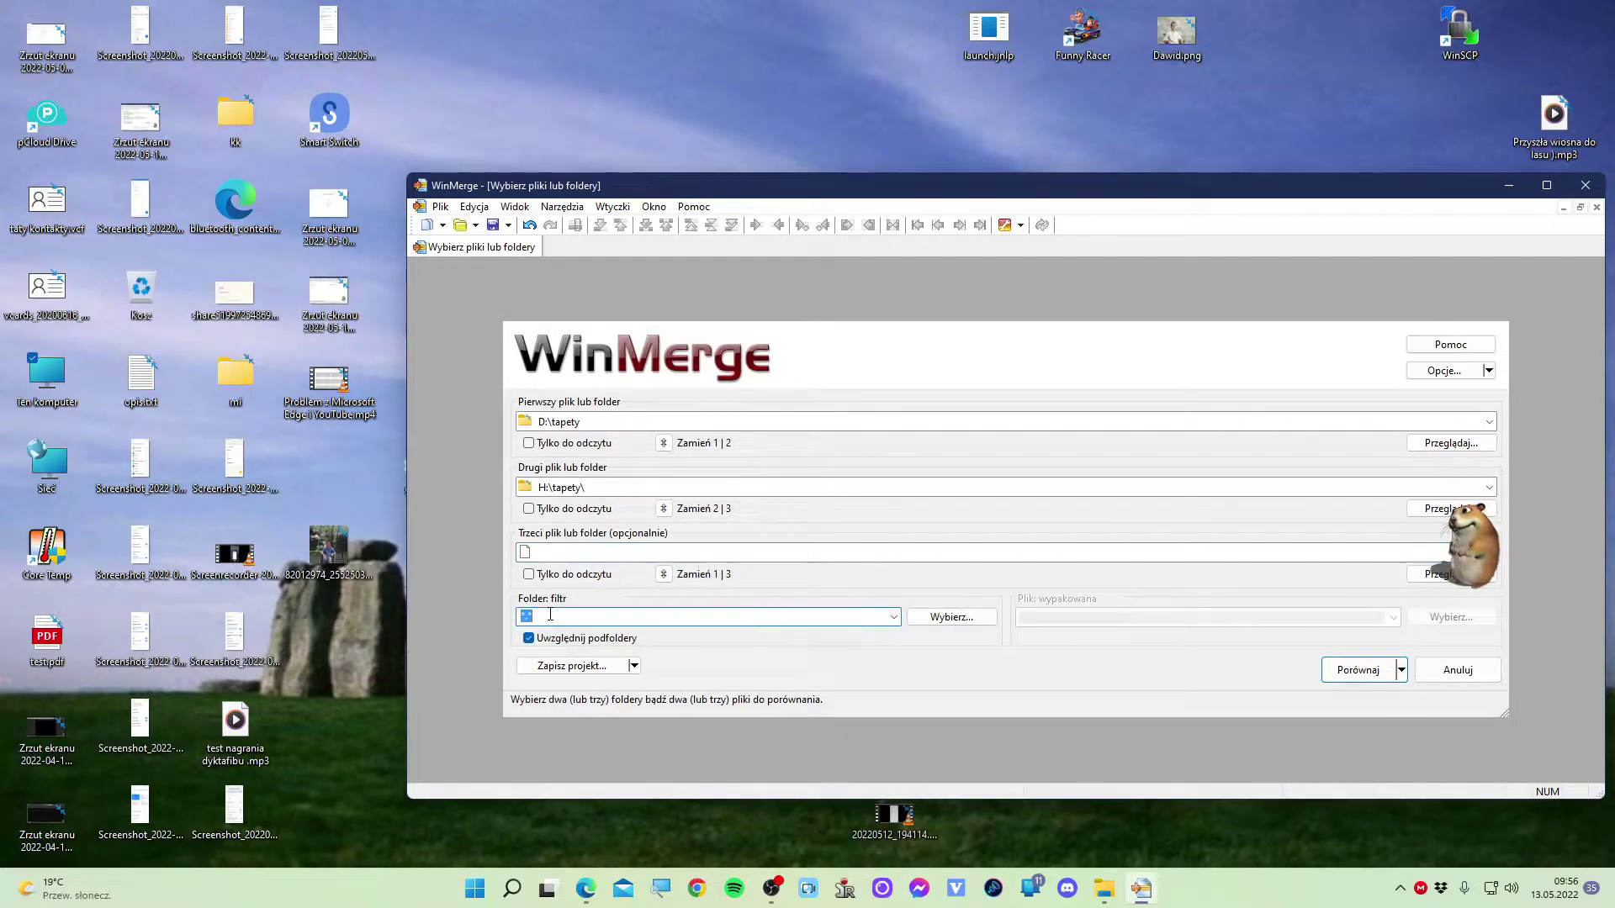
pyautogui.click(930, 623)
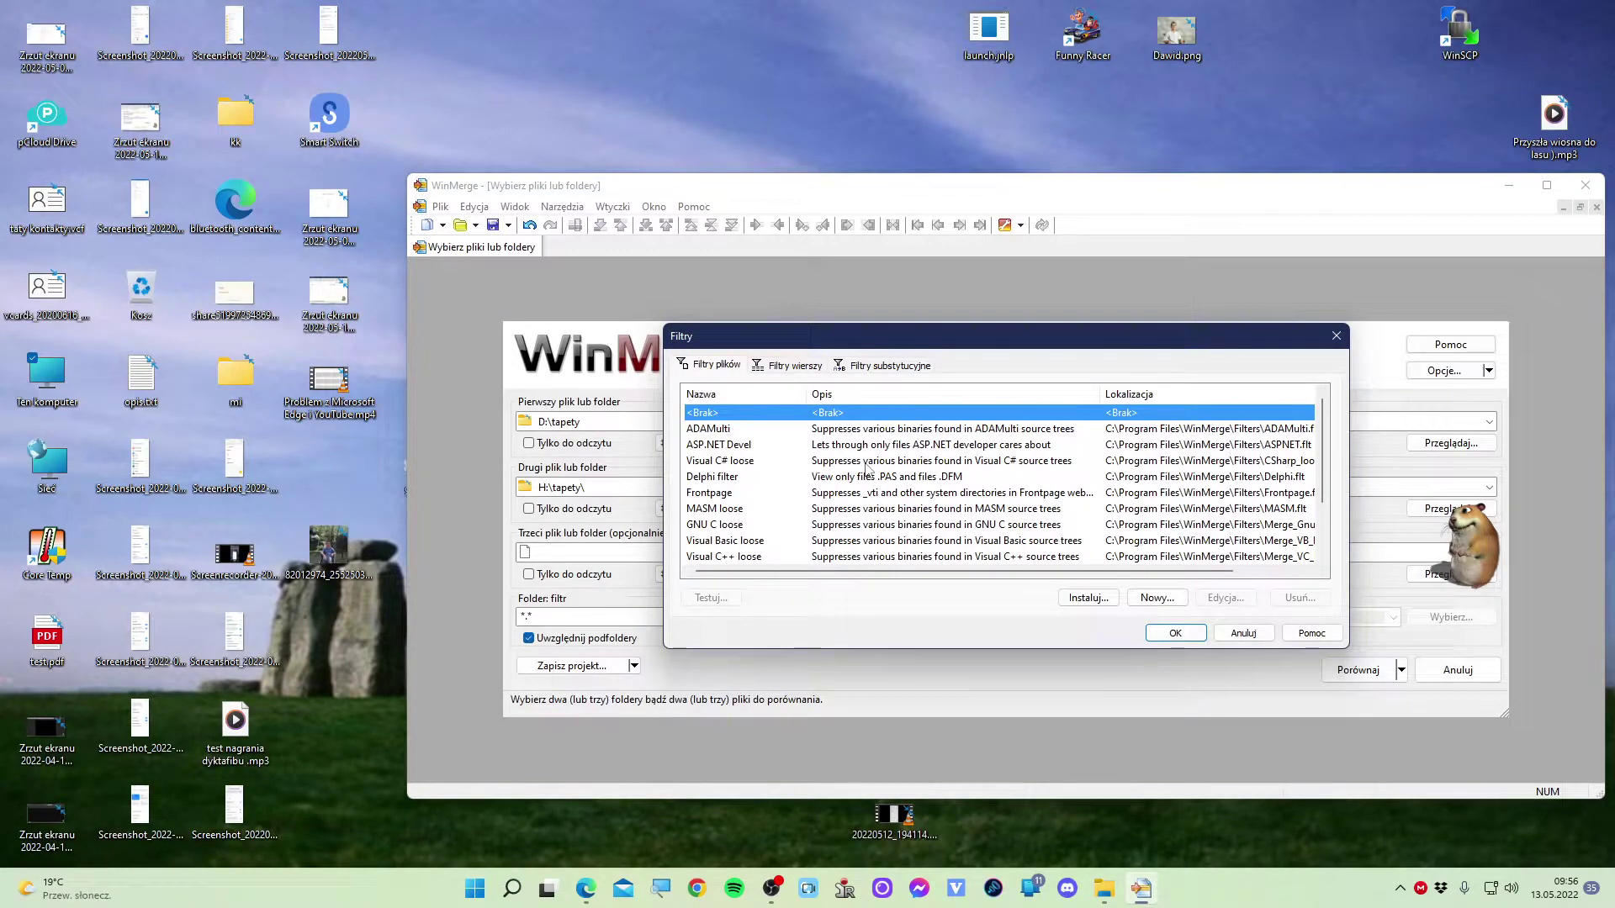
pyautogui.scroll(-2, 868, 471)
pyautogui.scroll(2, 867, 471)
pyautogui.scroll(-2, 868, 471)
pyautogui.scroll(2, 868, 471)
pyautogui.click(1244, 633)
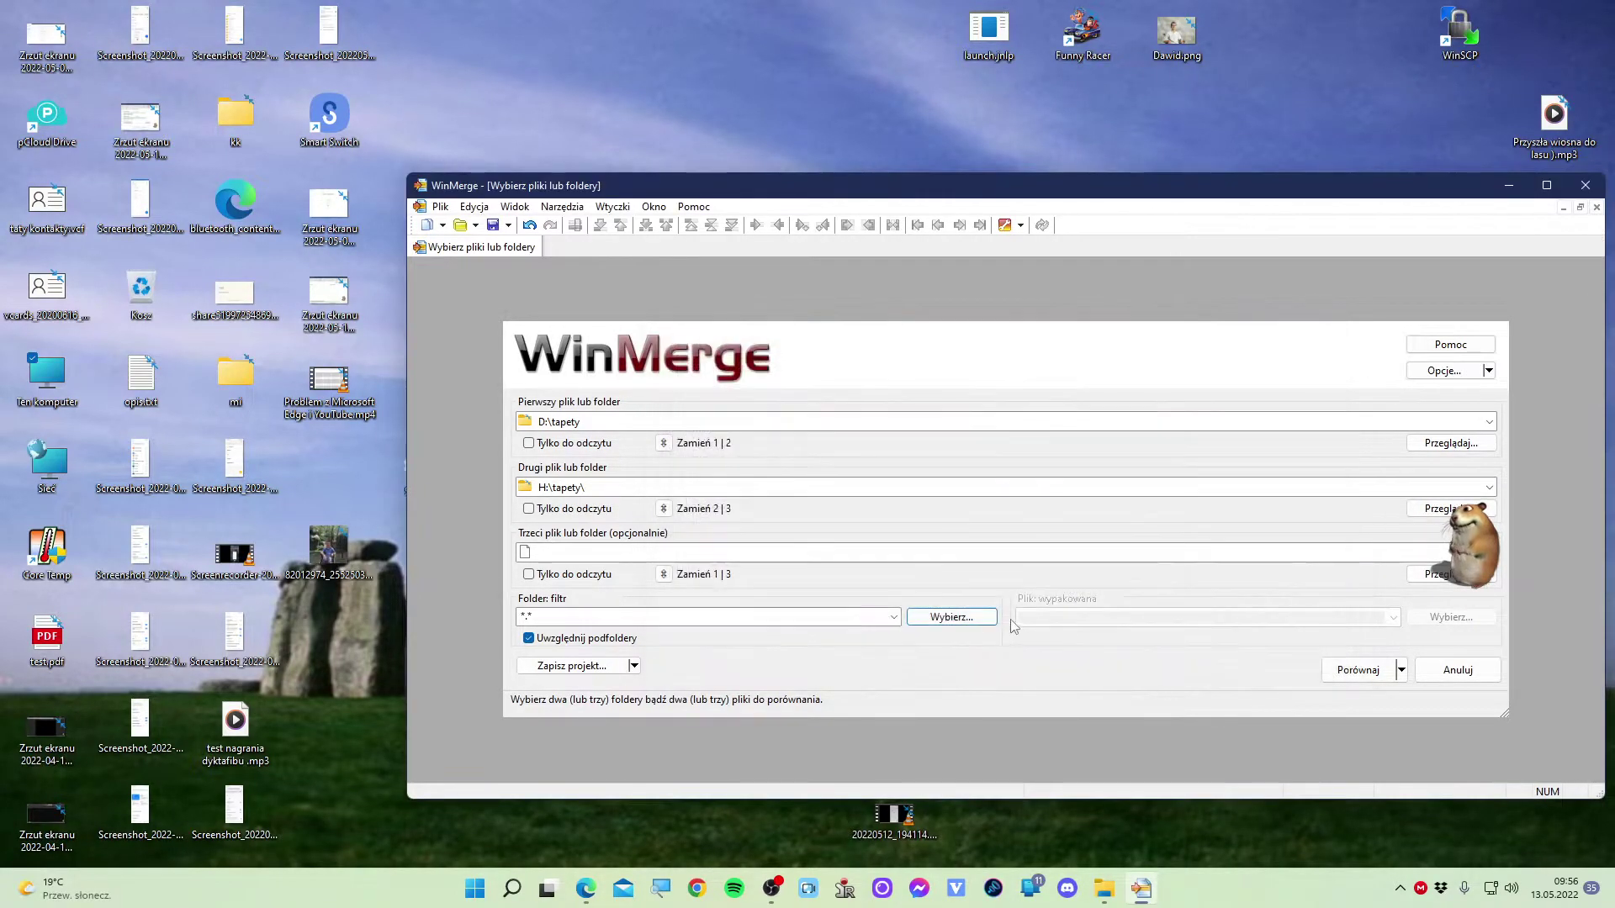
pyautogui.click(670, 613)
pyautogui.click(671, 614)
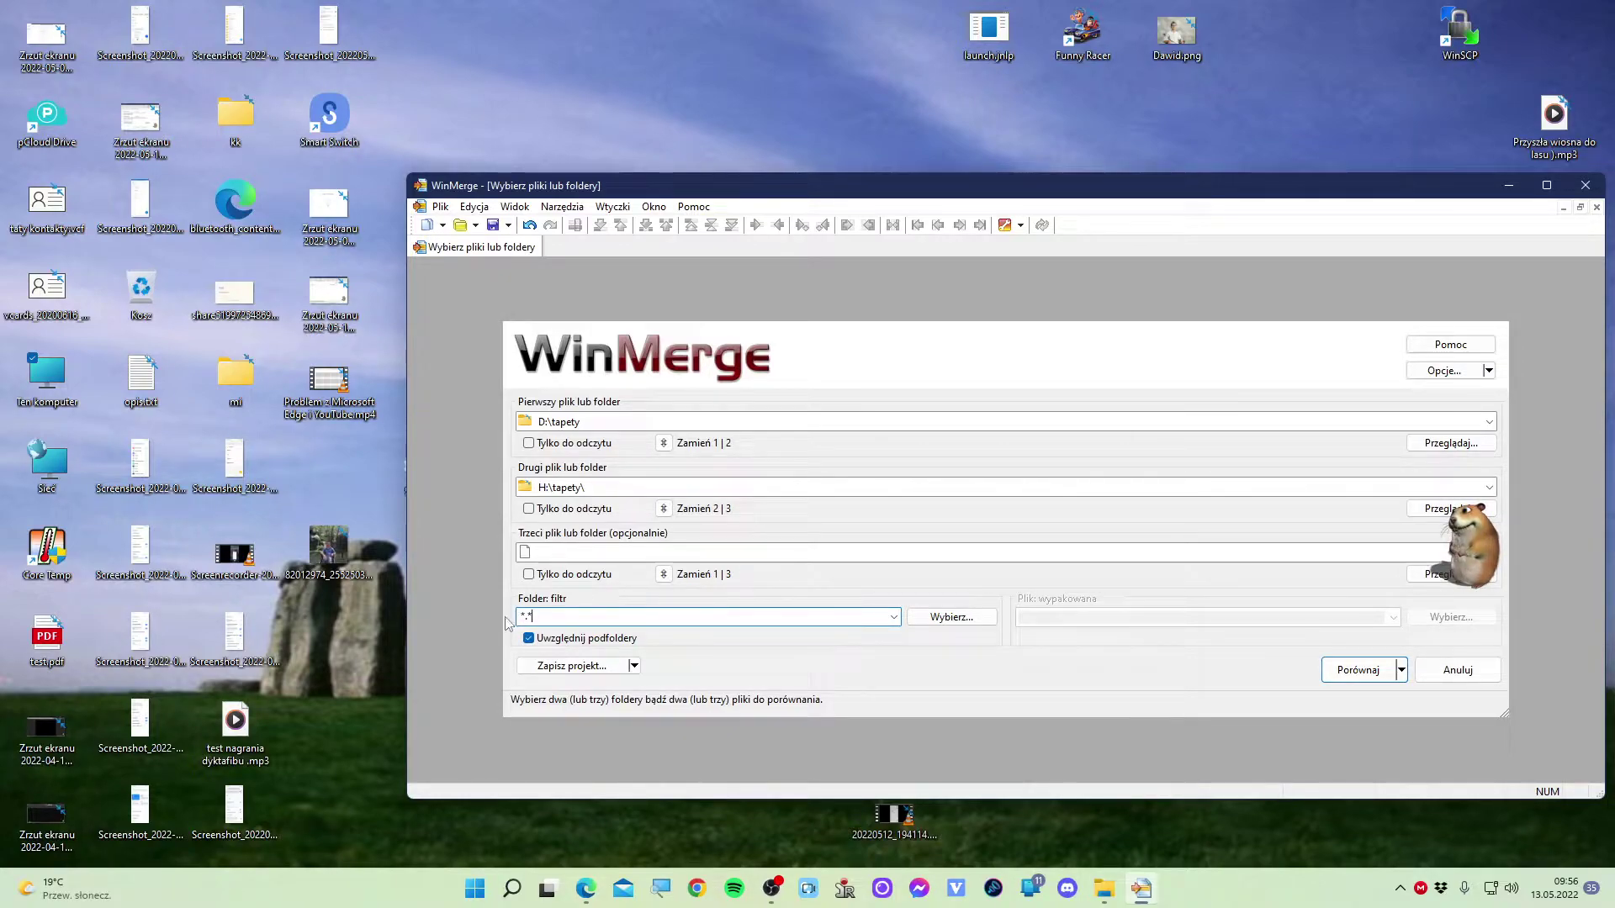
# Switch subfolder inclusion off and on again, and open the dialog for saving the project without saving anything.
pyautogui.doubleClick(577, 643)
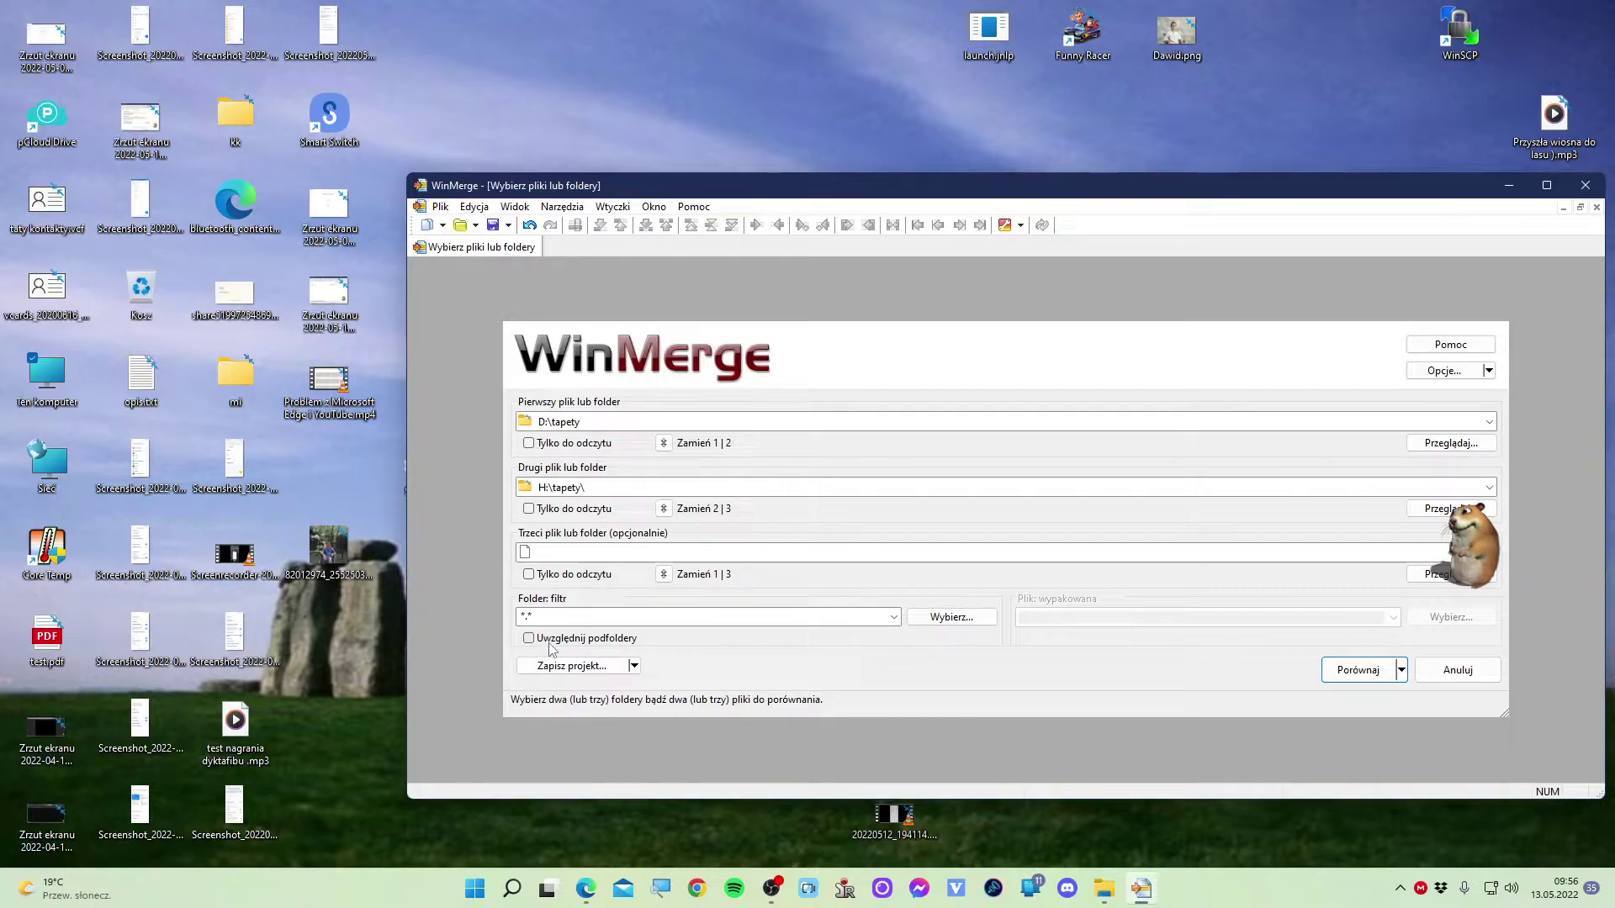
pyautogui.click(550, 648)
pyautogui.click(620, 669)
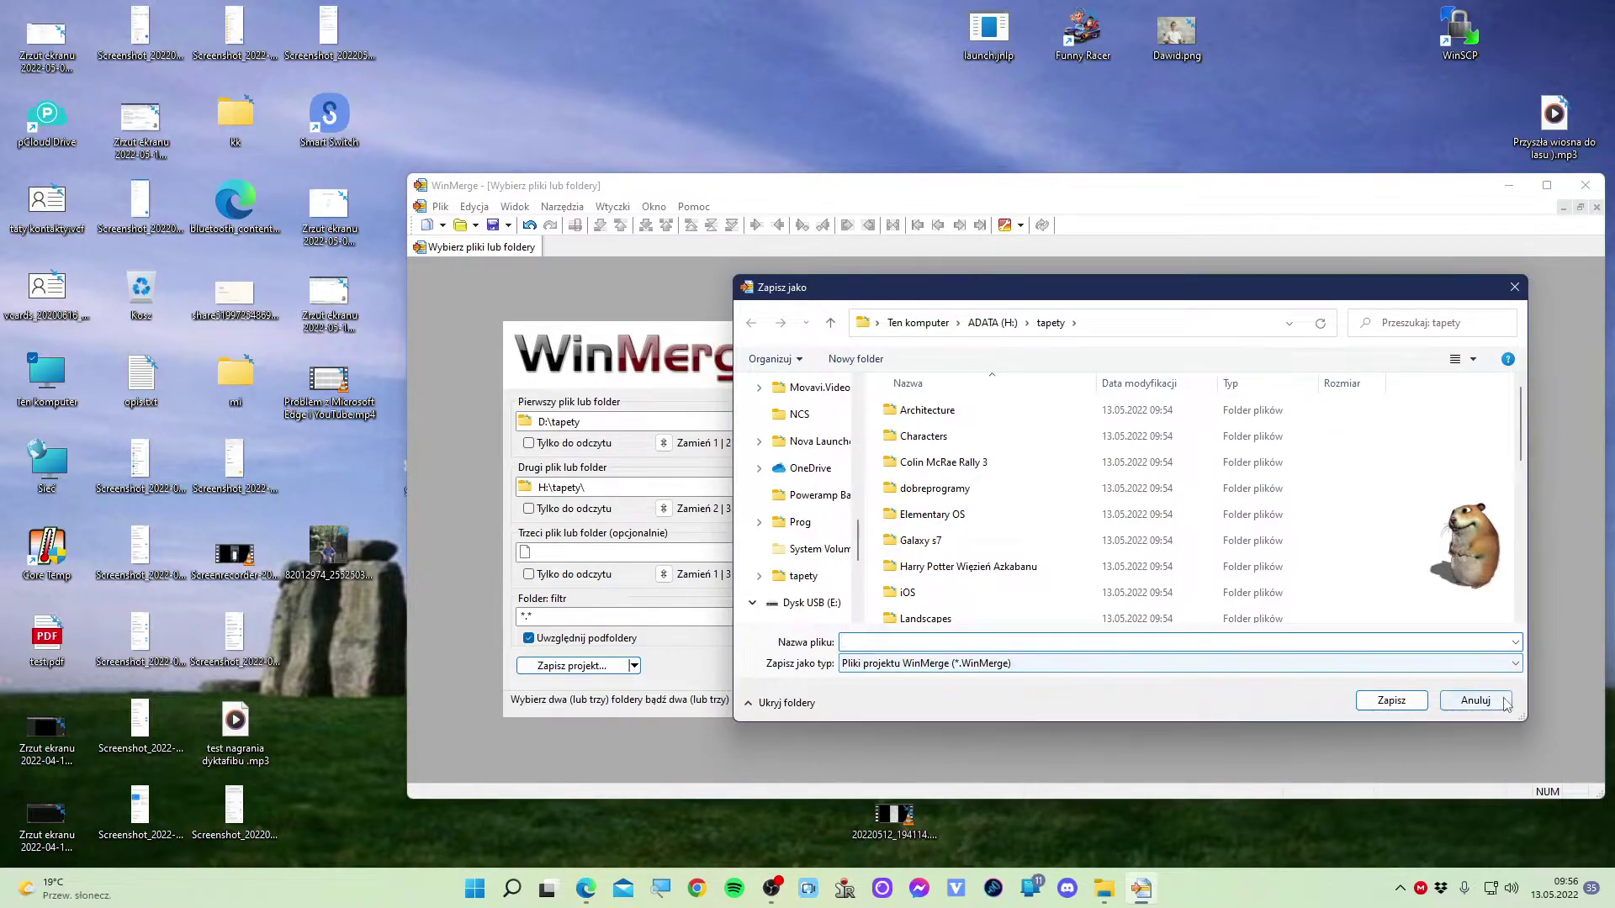
pyautogui.click(1475, 700)
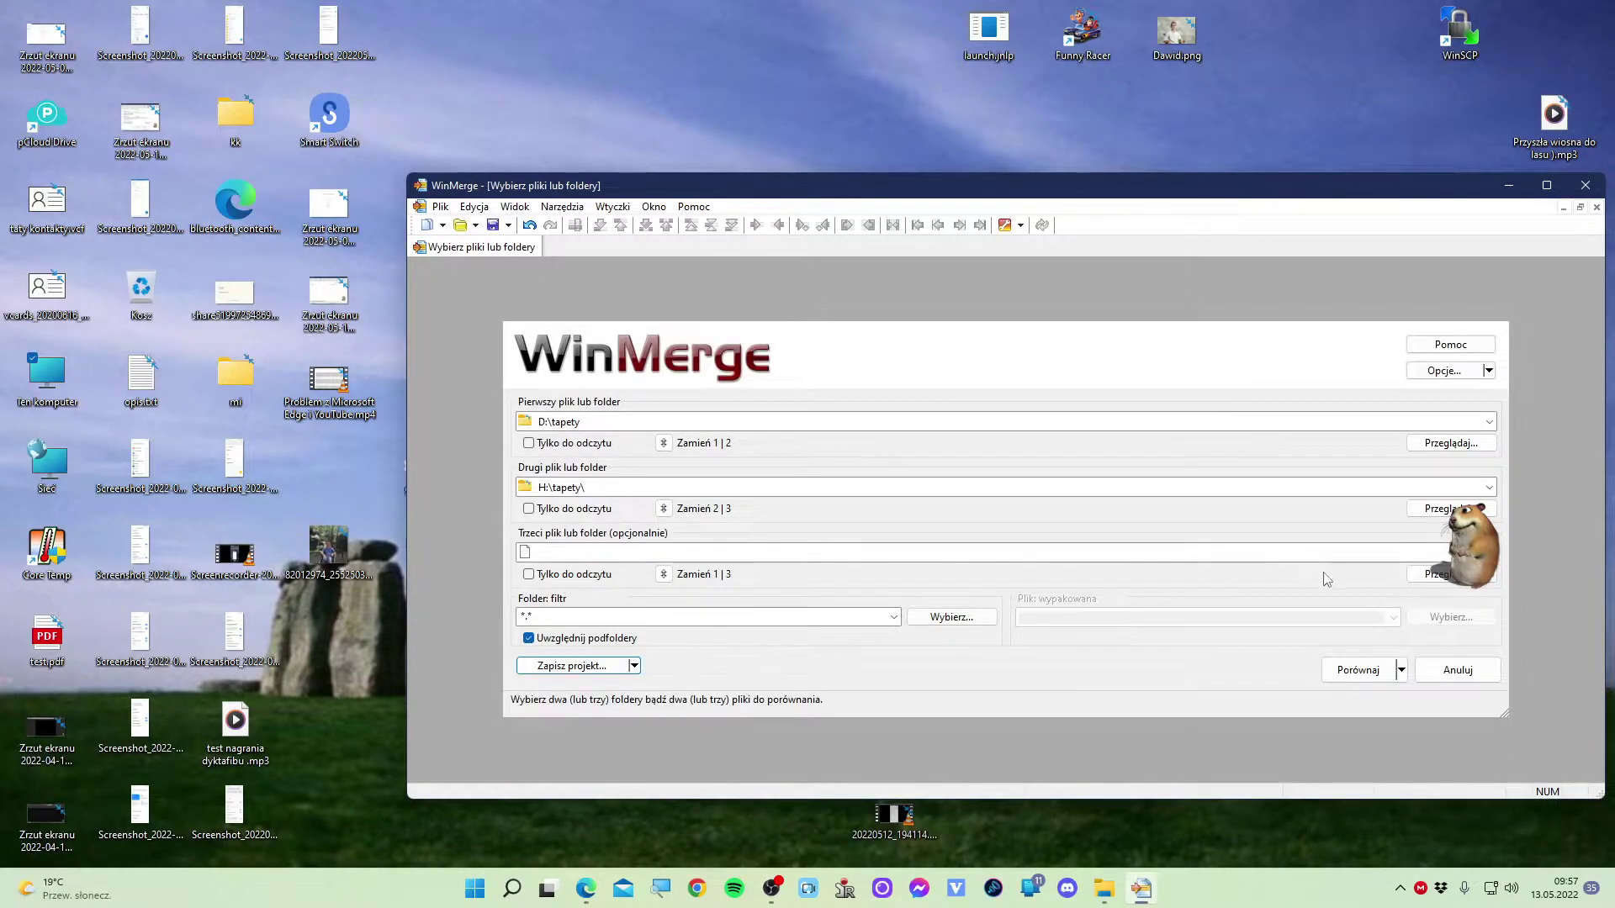
# Run the comparison of D:\tapety with H:\tapety\ and select the Windows XP folder in the results.
pyautogui.click(1359, 670)
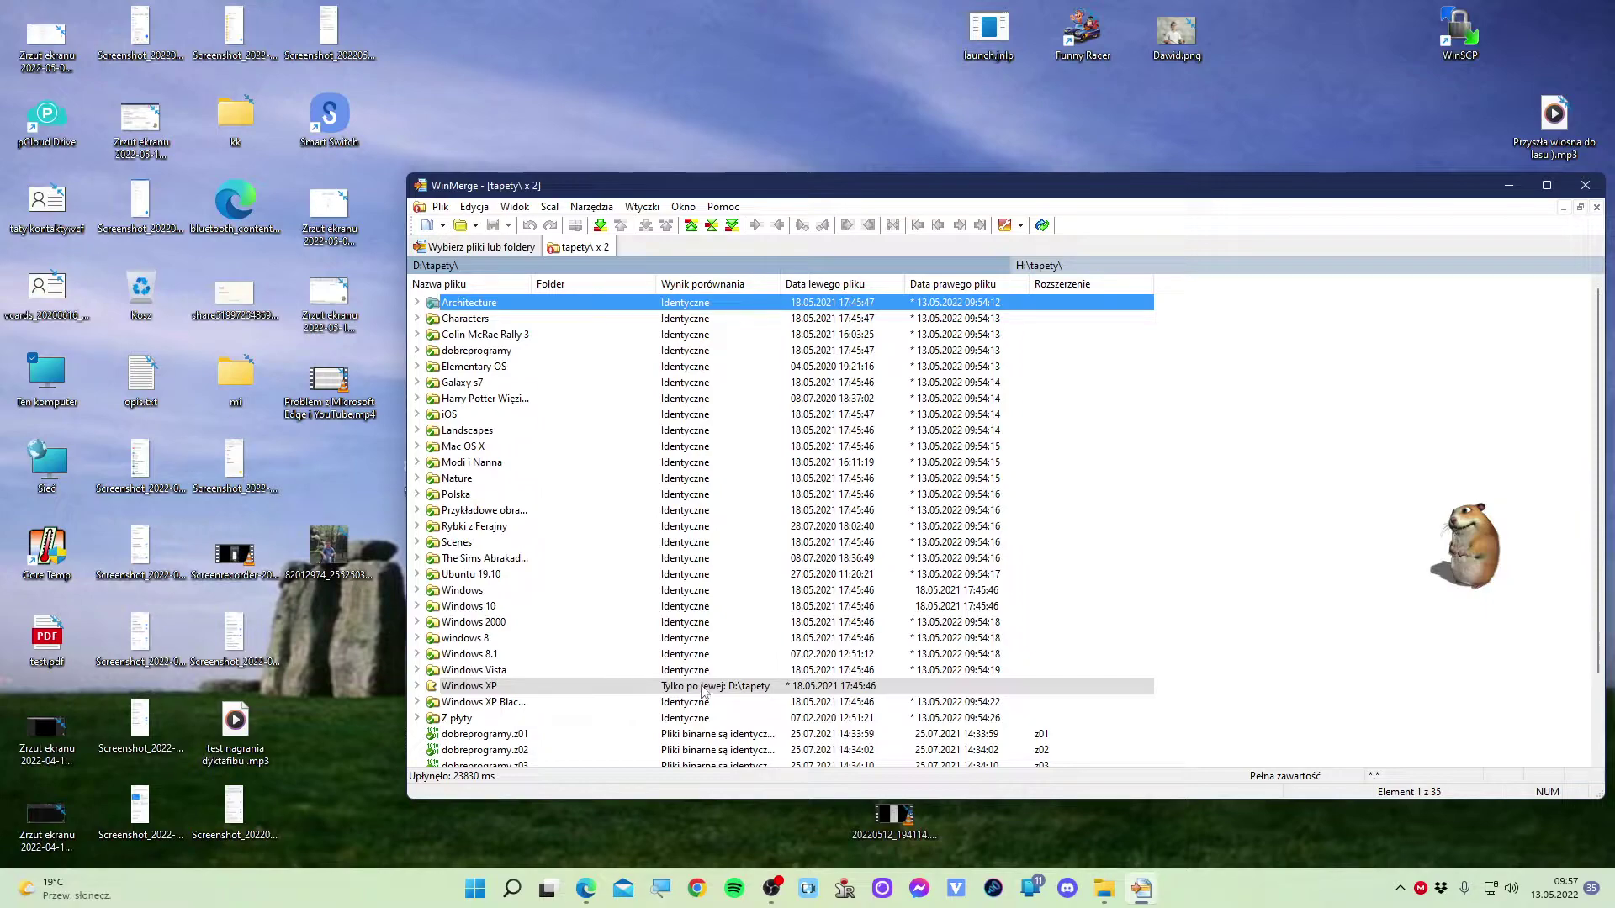
pyautogui.click(470, 685)
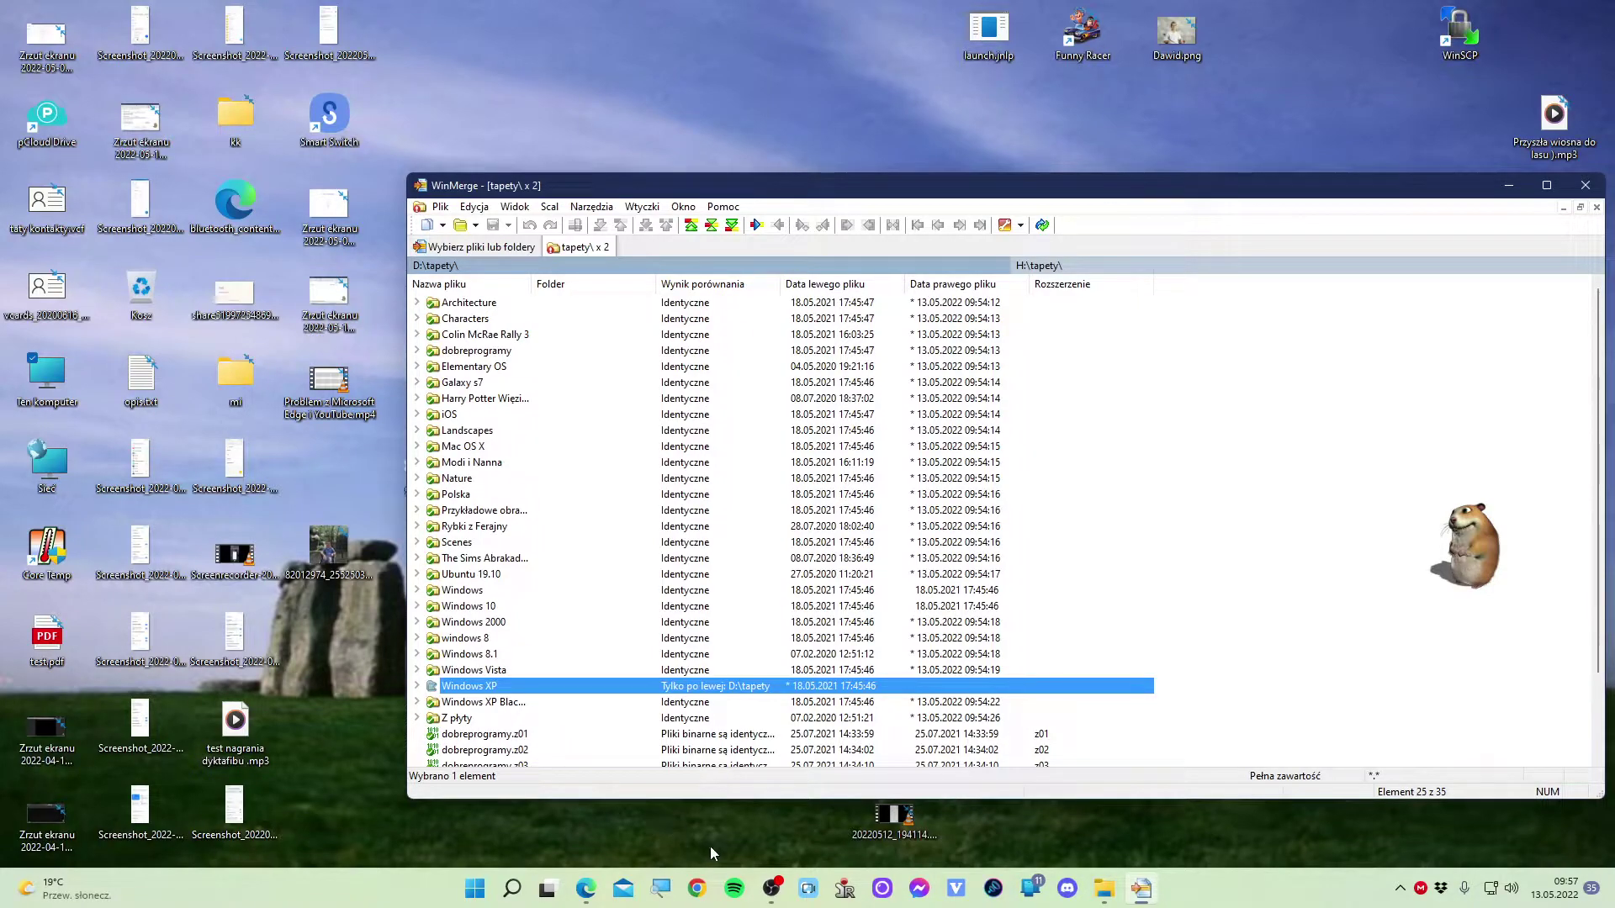
pyautogui.click(769, 886)
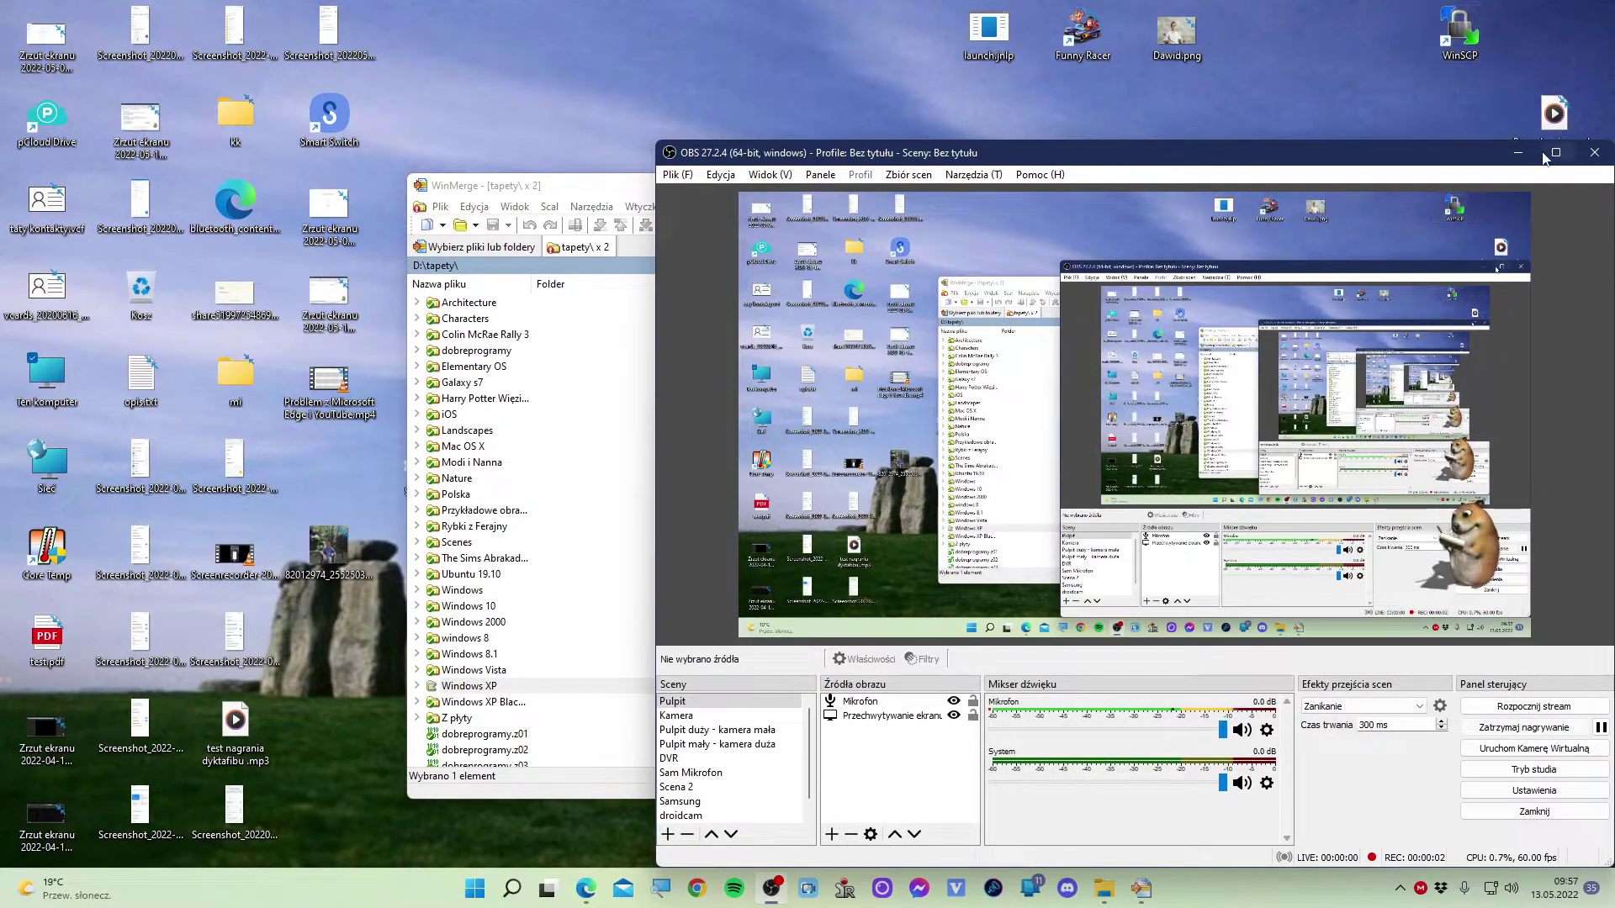
pyautogui.click(1517, 152)
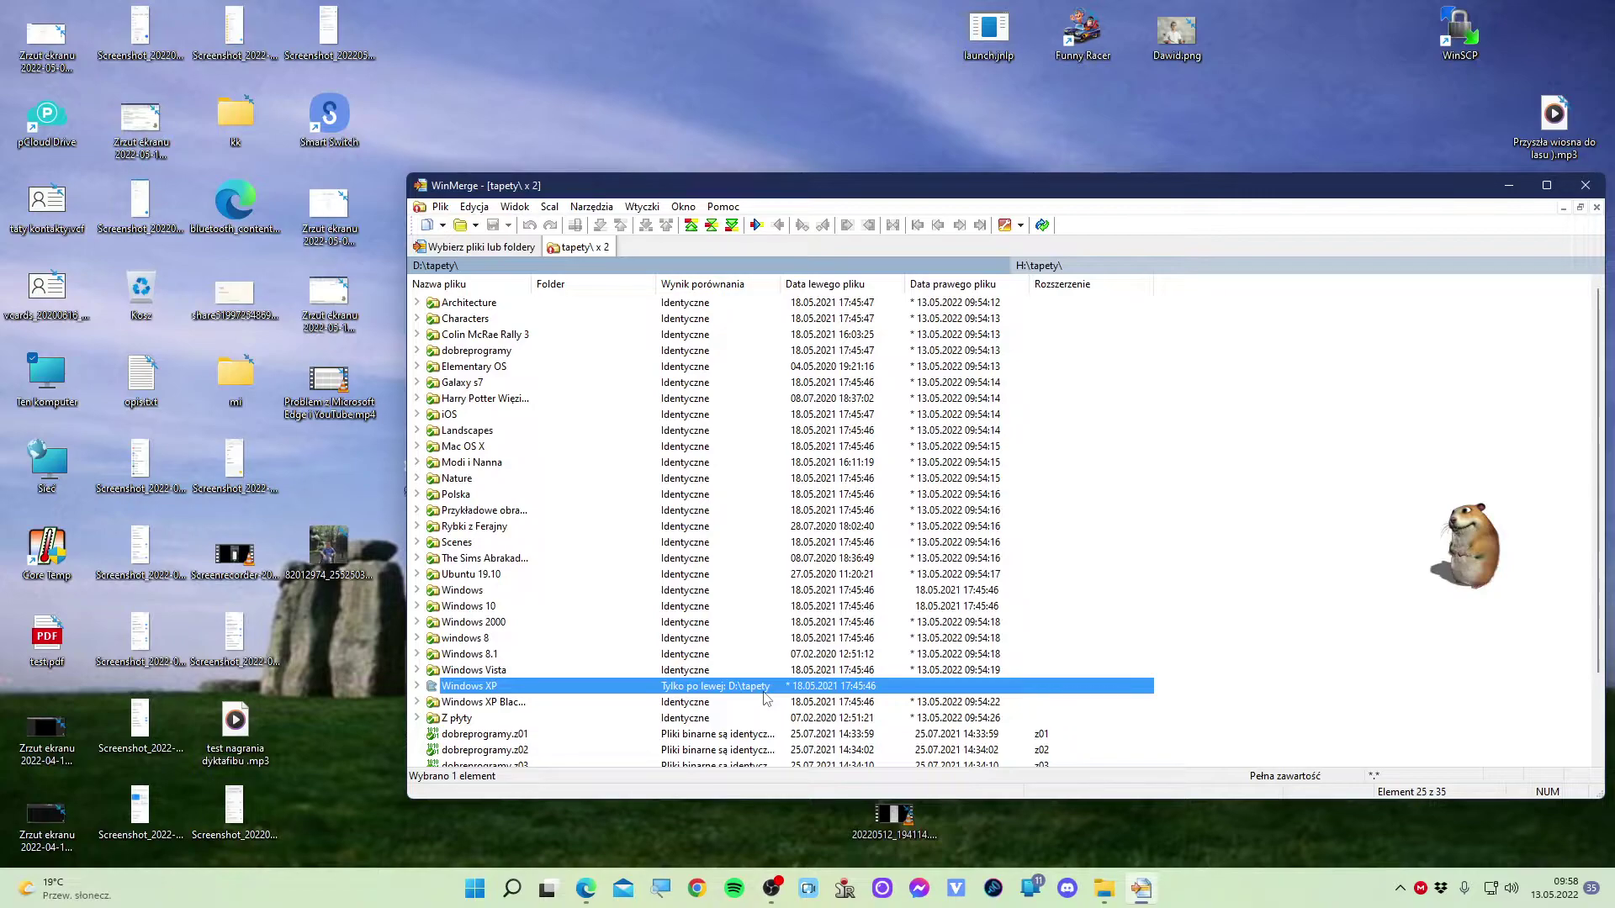
# Expand the Windows XP folder in the comparison results and look through its files.
pyautogui.click(417, 686)
pyautogui.scroll(-6, 518, 682)
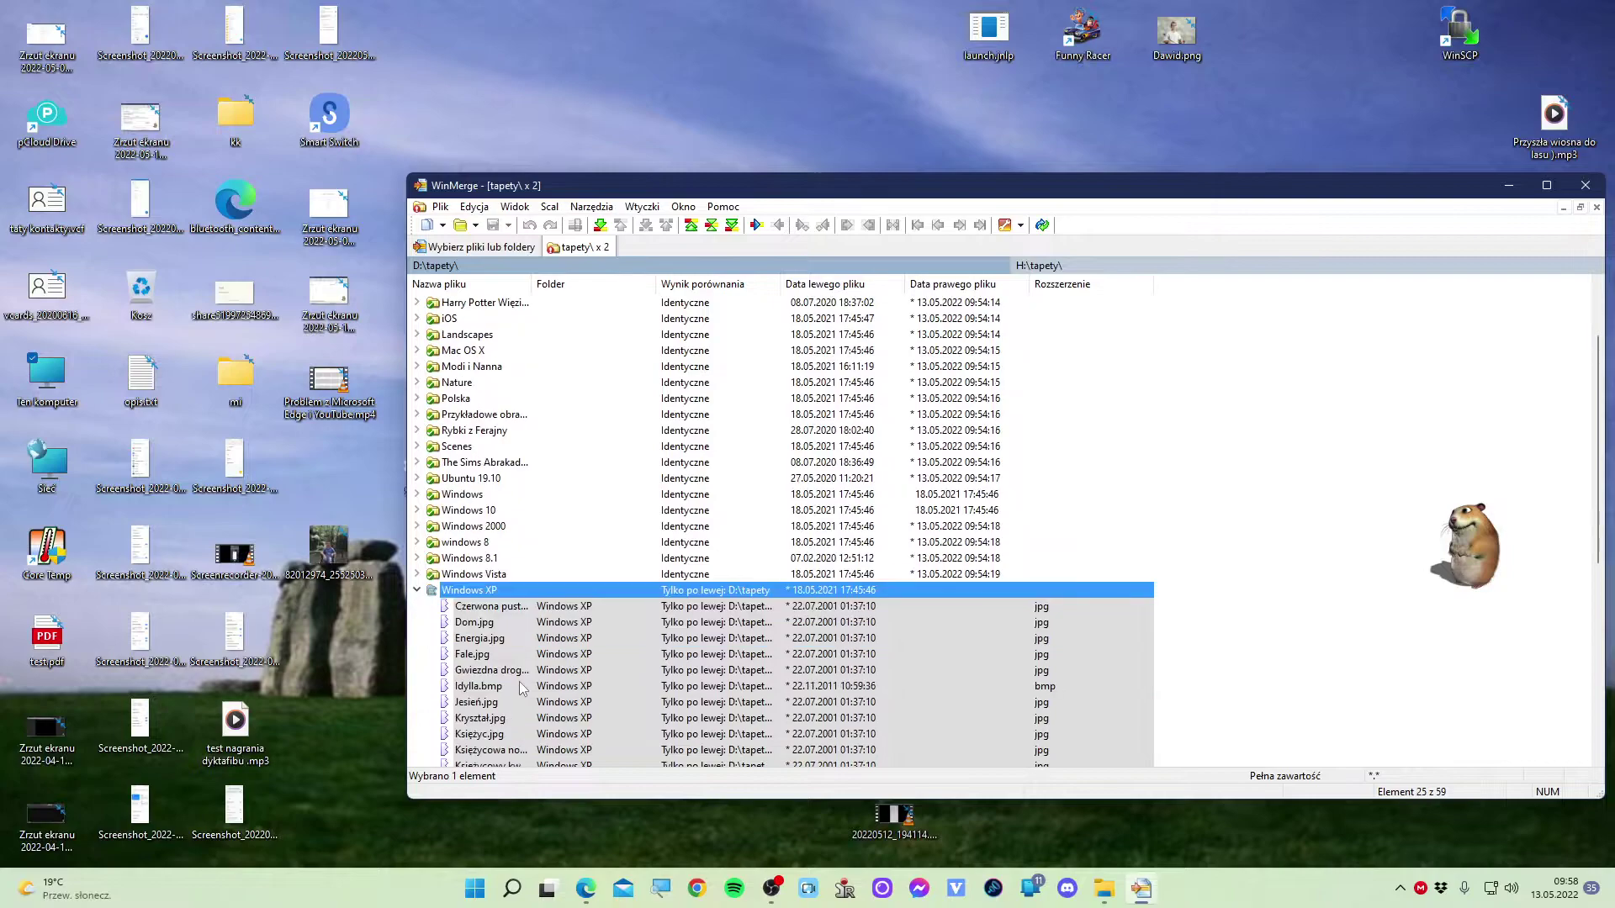
pyautogui.scroll(2, 520, 688)
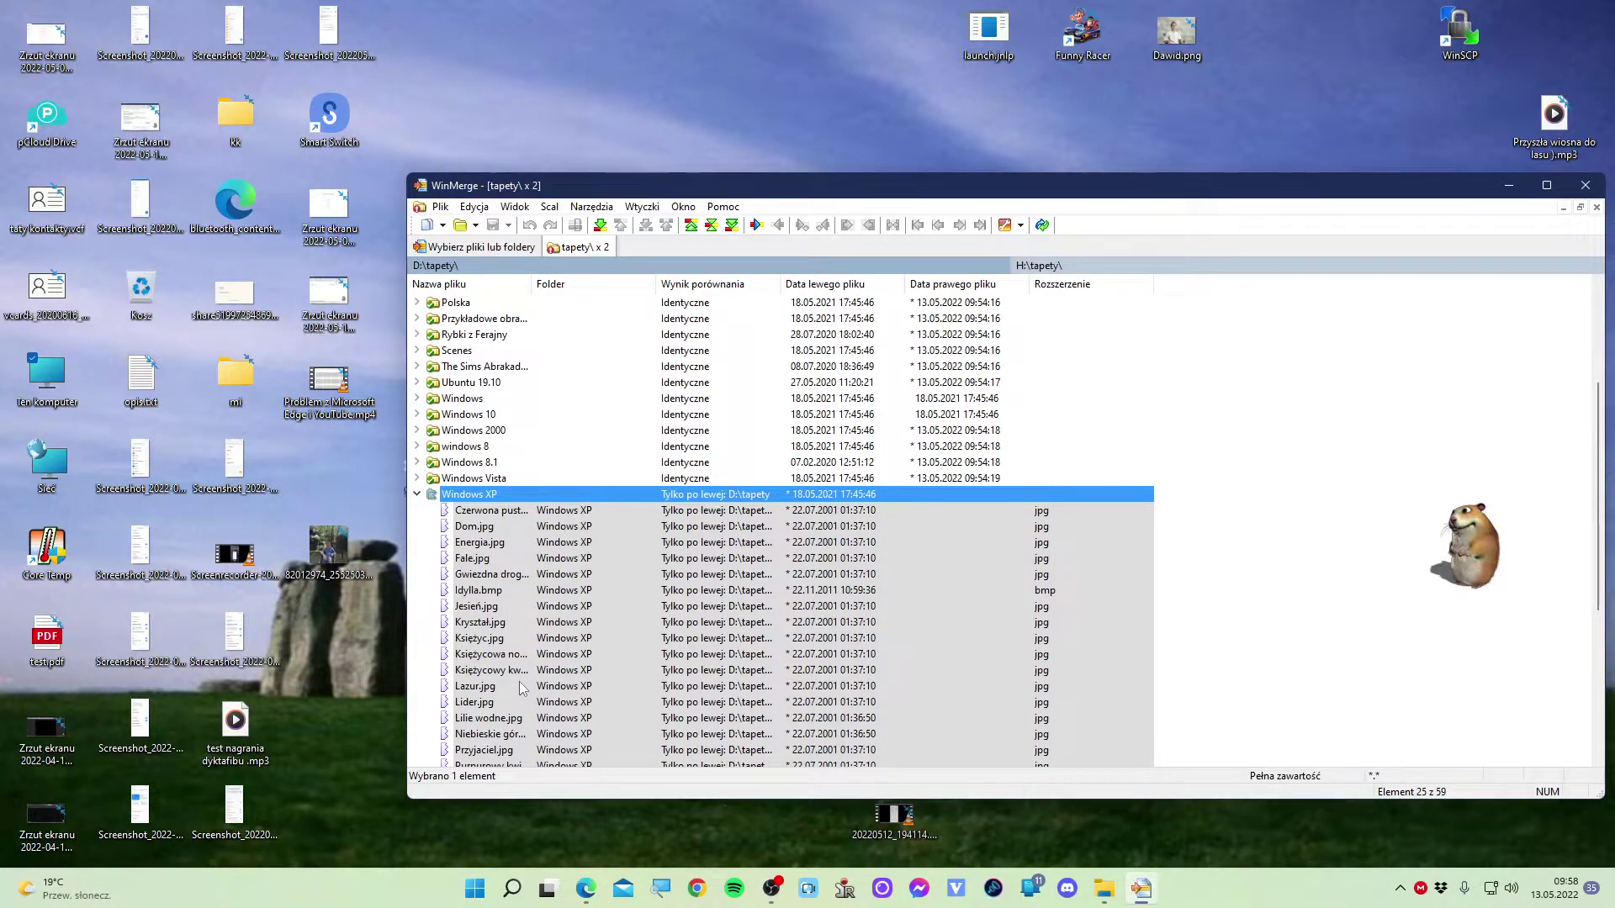
pyautogui.scroll(1, 519, 688)
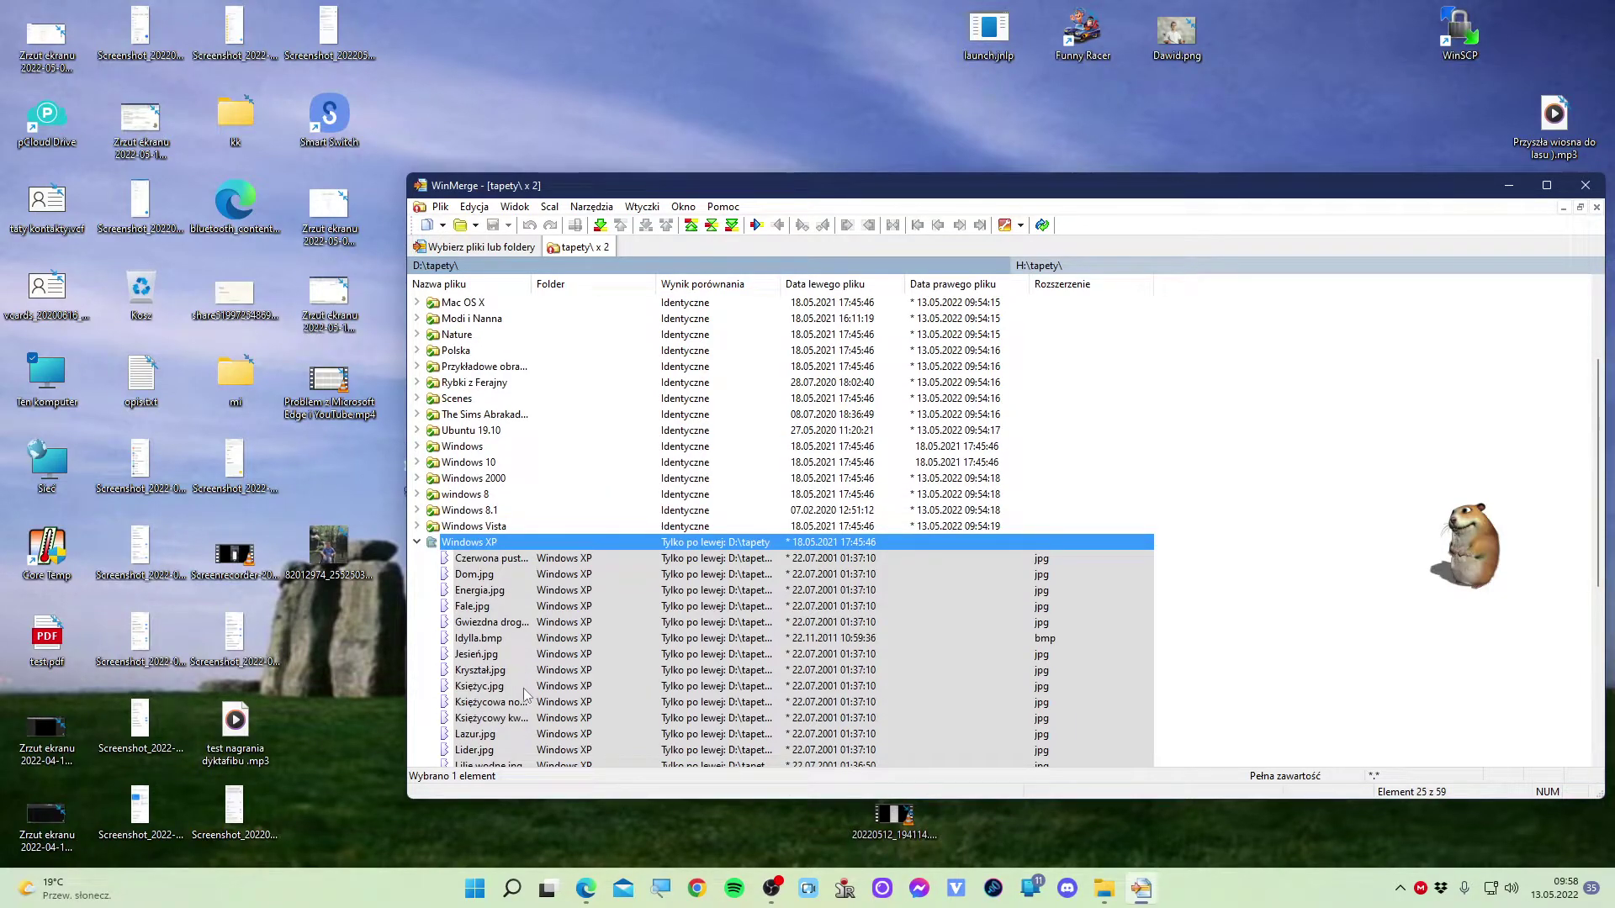
# Switch to File Explorer and open the Nature folder inside "tapety" on the ADATA (H:) drive.
pyautogui.doubleClick(33, 396)
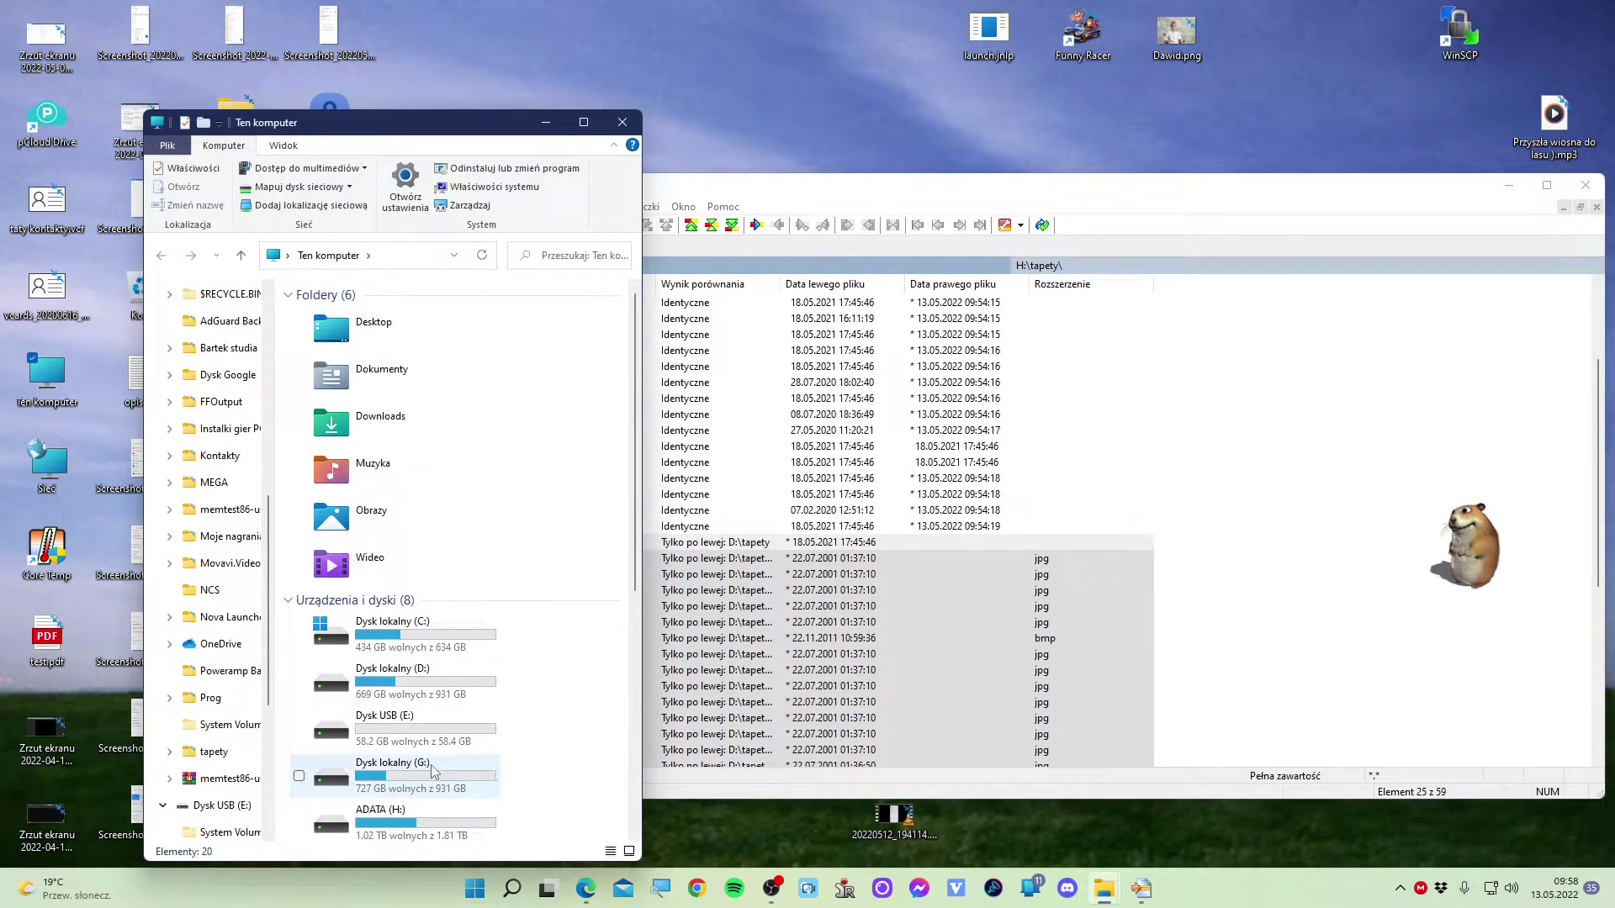
pyautogui.doubleClick(395, 814)
pyautogui.scroll(-2, 412, 738)
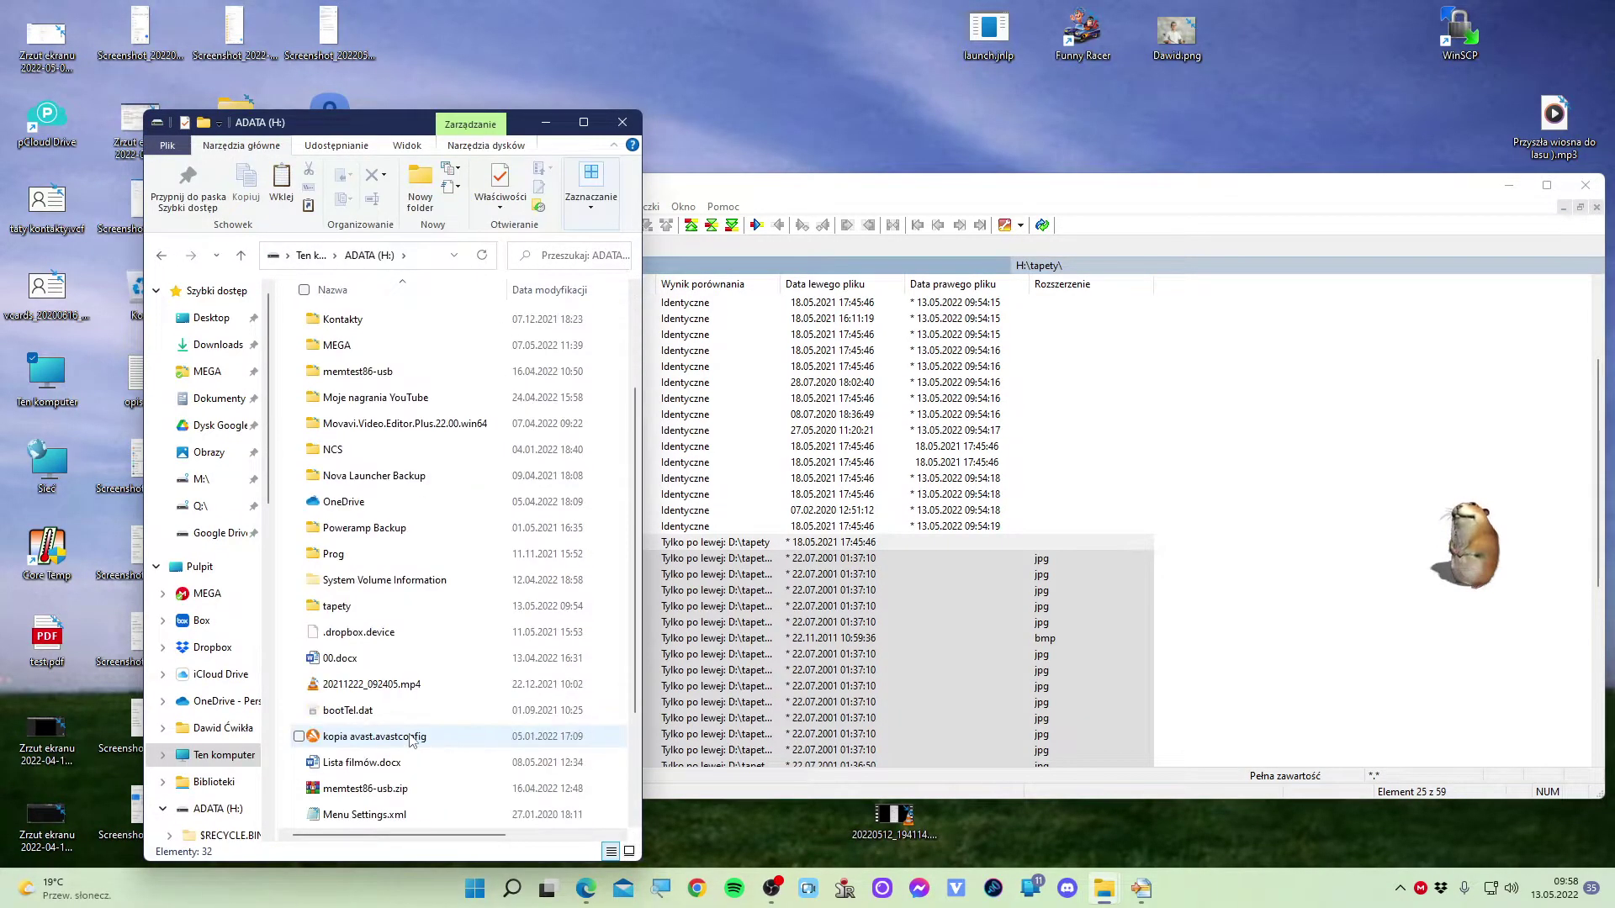
pyautogui.doubleClick(382, 605)
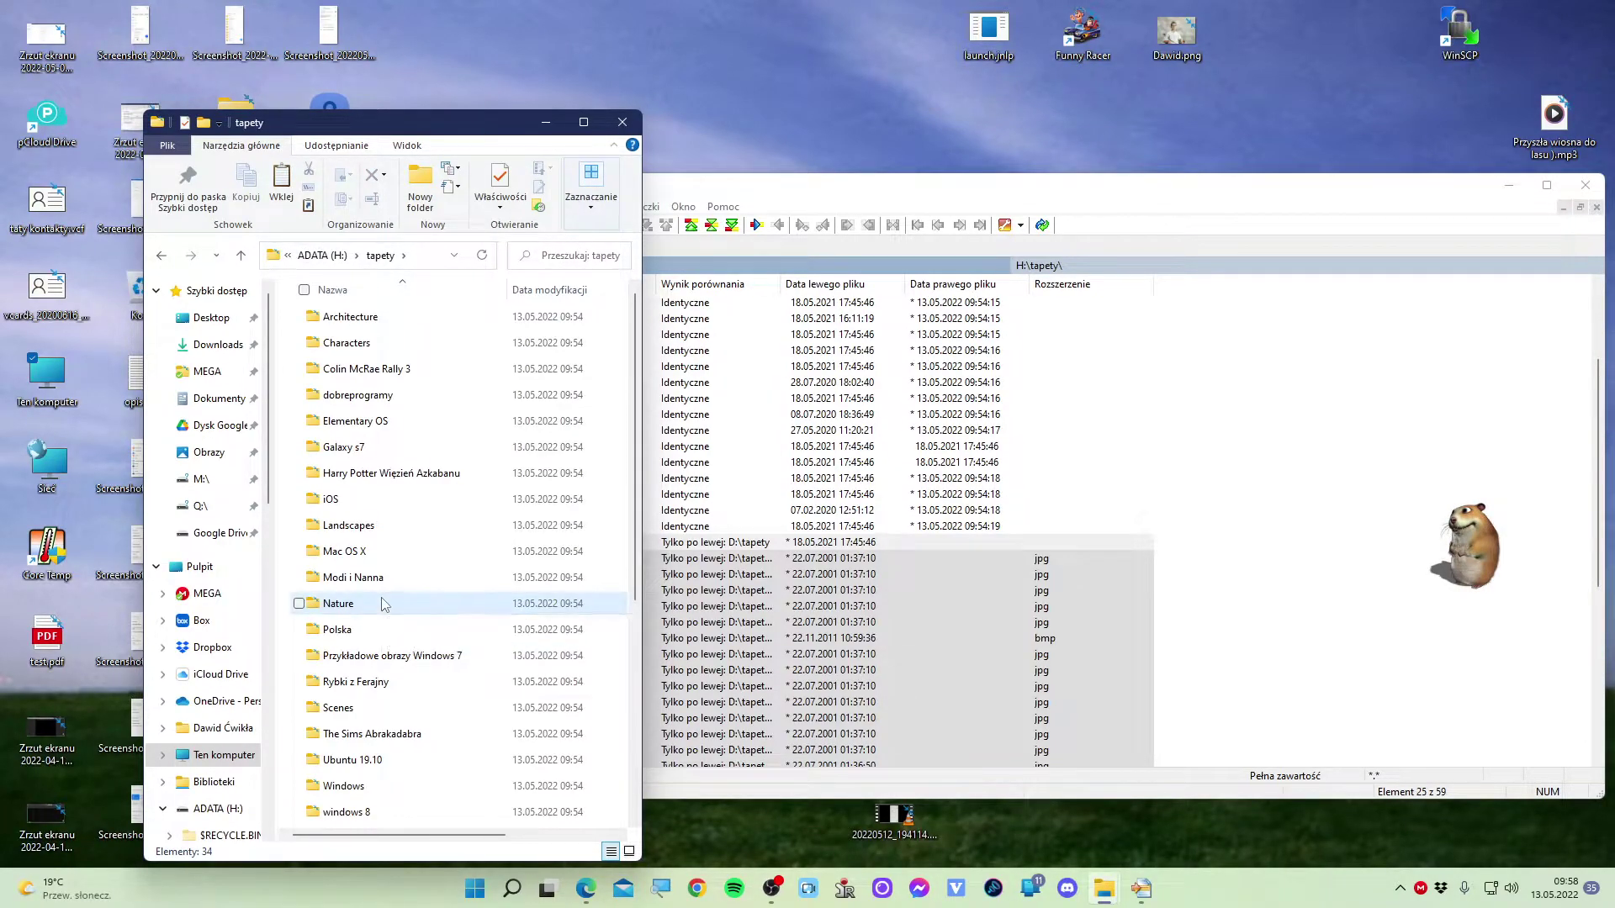
pyautogui.doubleClick(383, 604)
# Rename img4.jpg in the Nature folder to img455.jpg and close File Explorer.
pyautogui.click(360, 475)
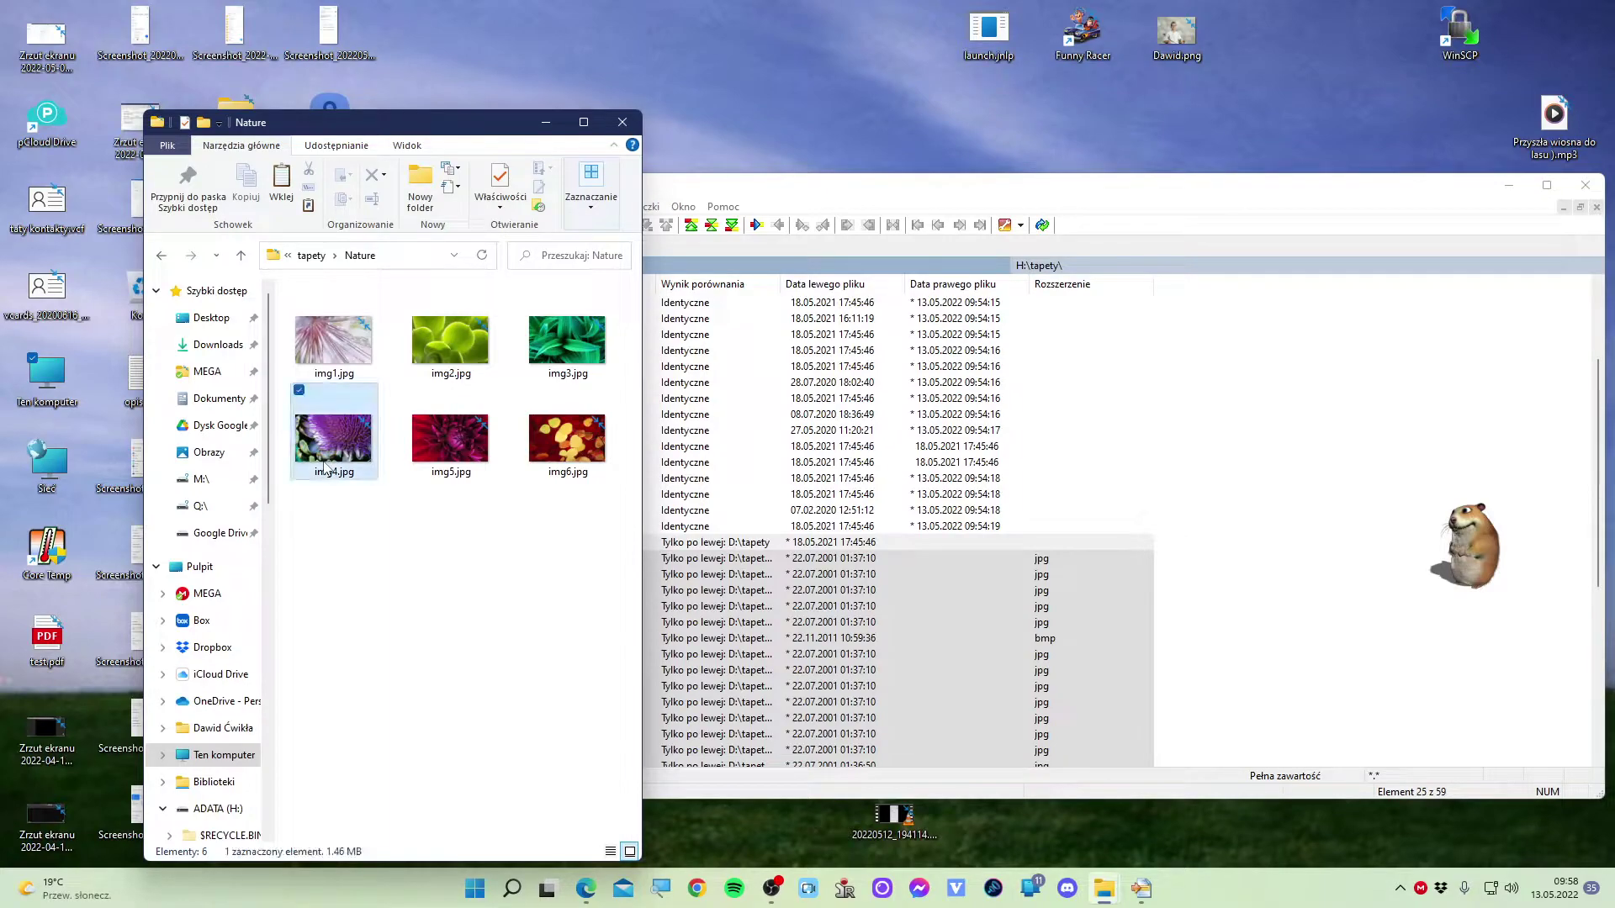
pyautogui.rightClick(328, 437)
pyautogui.click(454, 830)
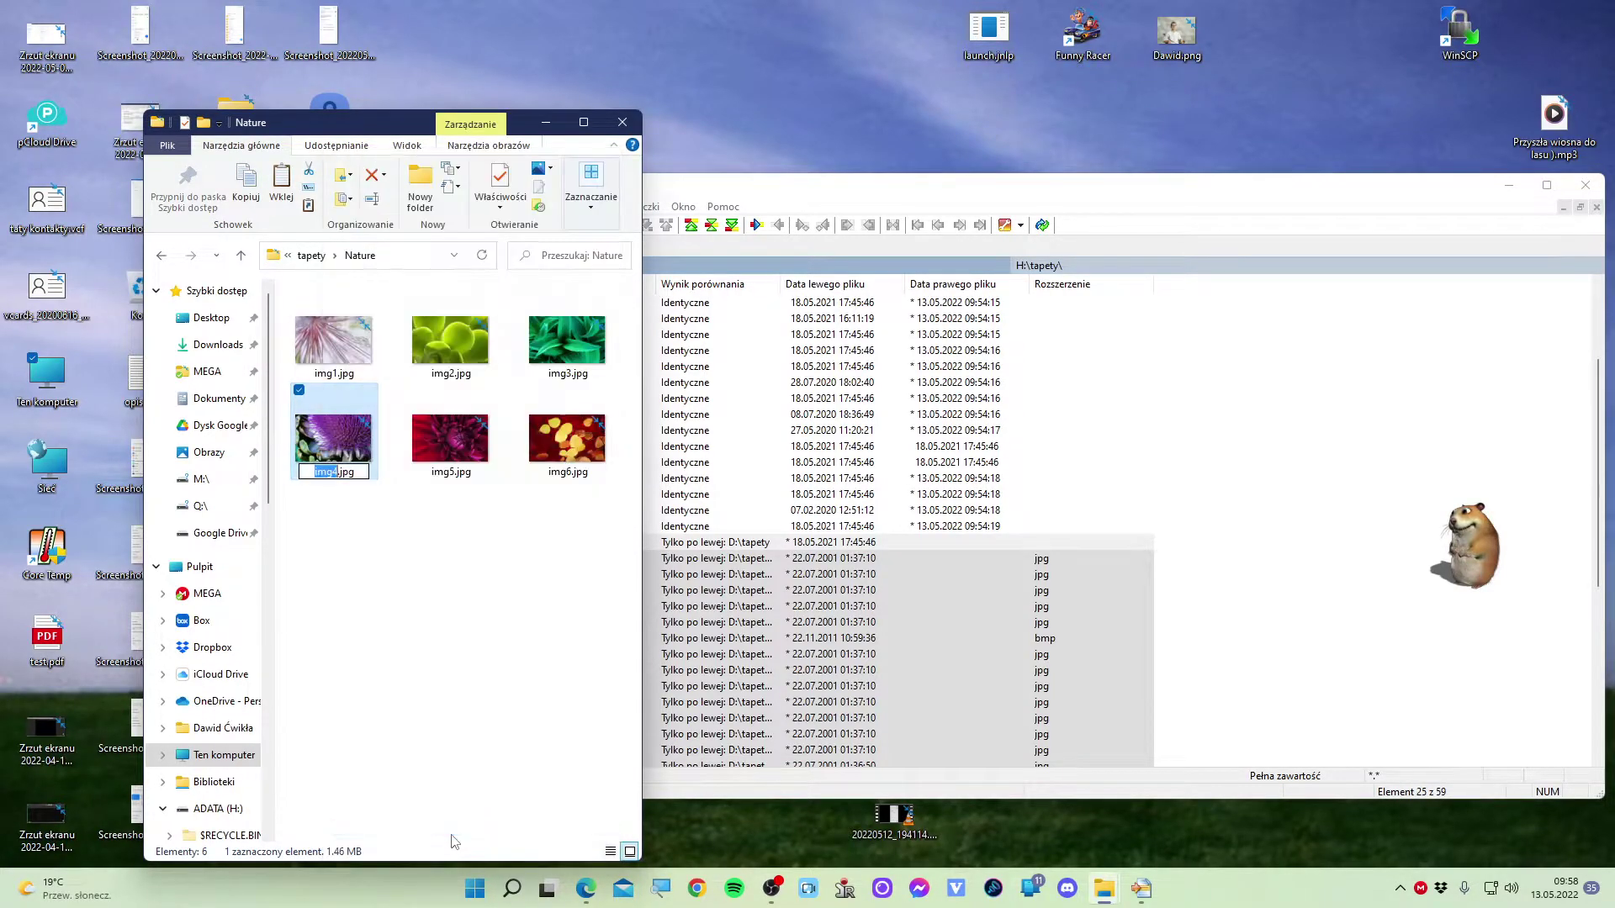
pyautogui.press('End')
pyautogui.write('55')
pyautogui.press('Return')
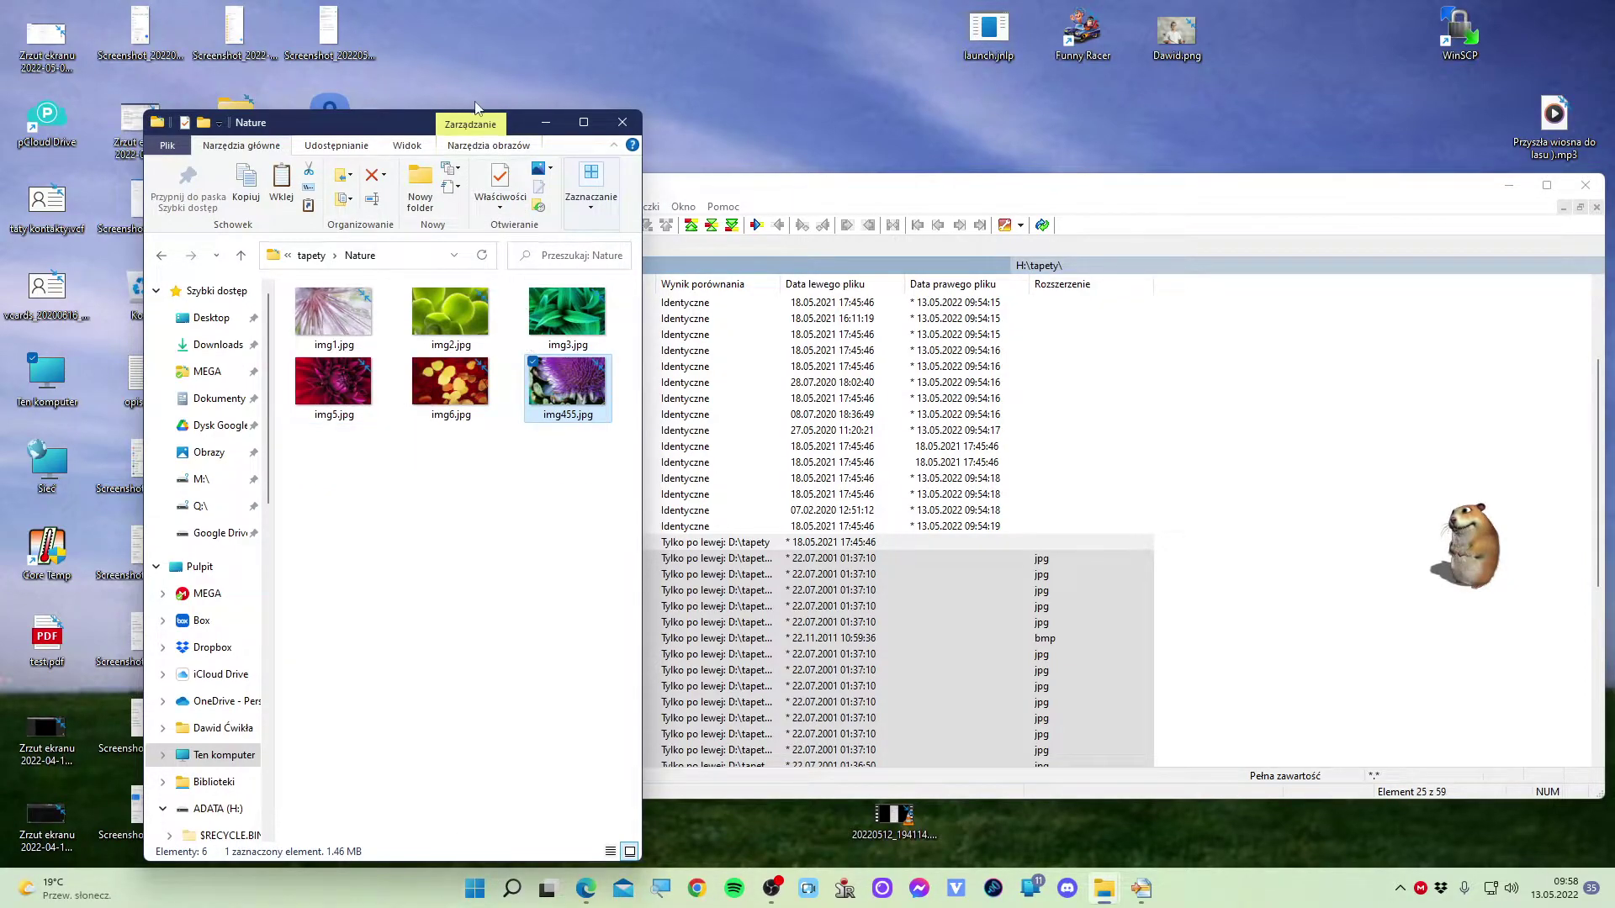
pyautogui.click(622, 122)
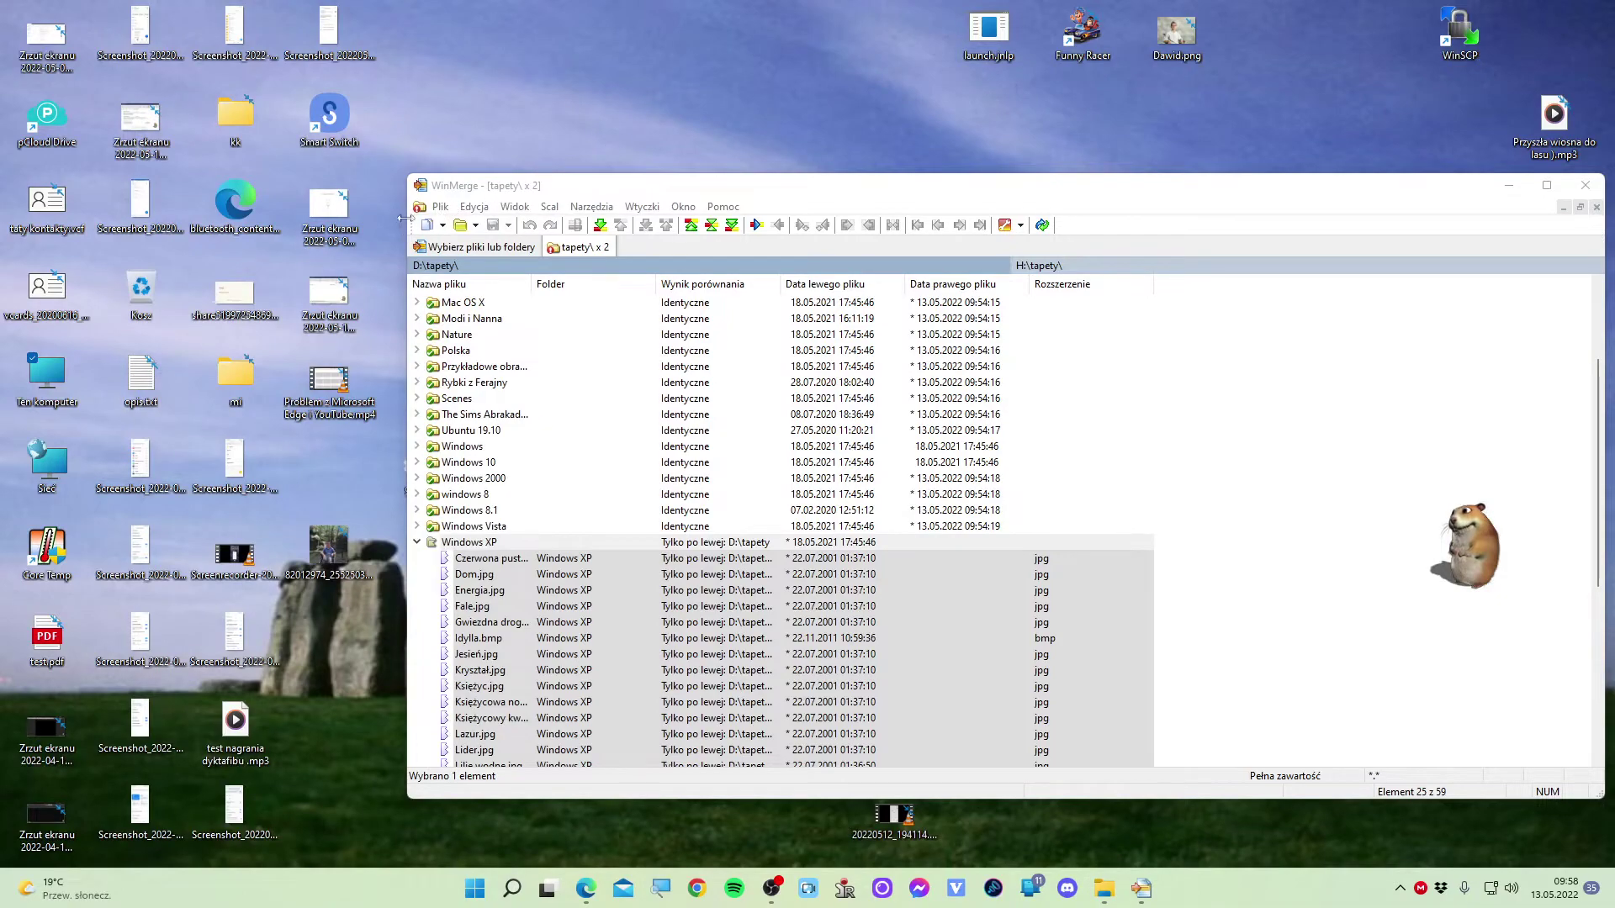
pyautogui.click(437, 208)
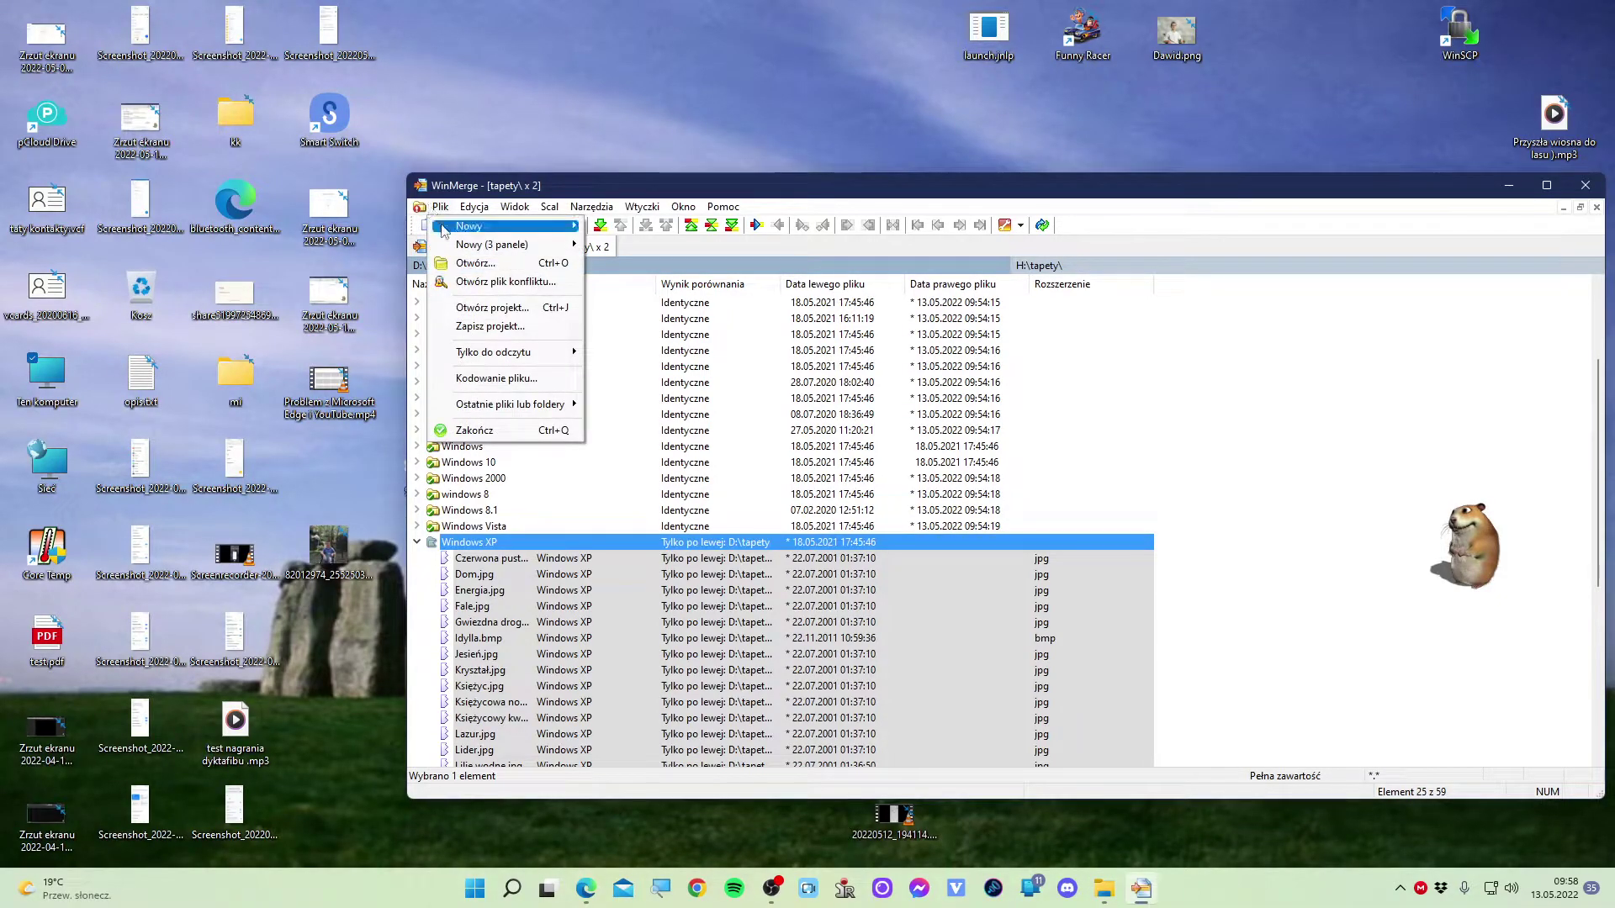
pyautogui.moveTo(444, 232)
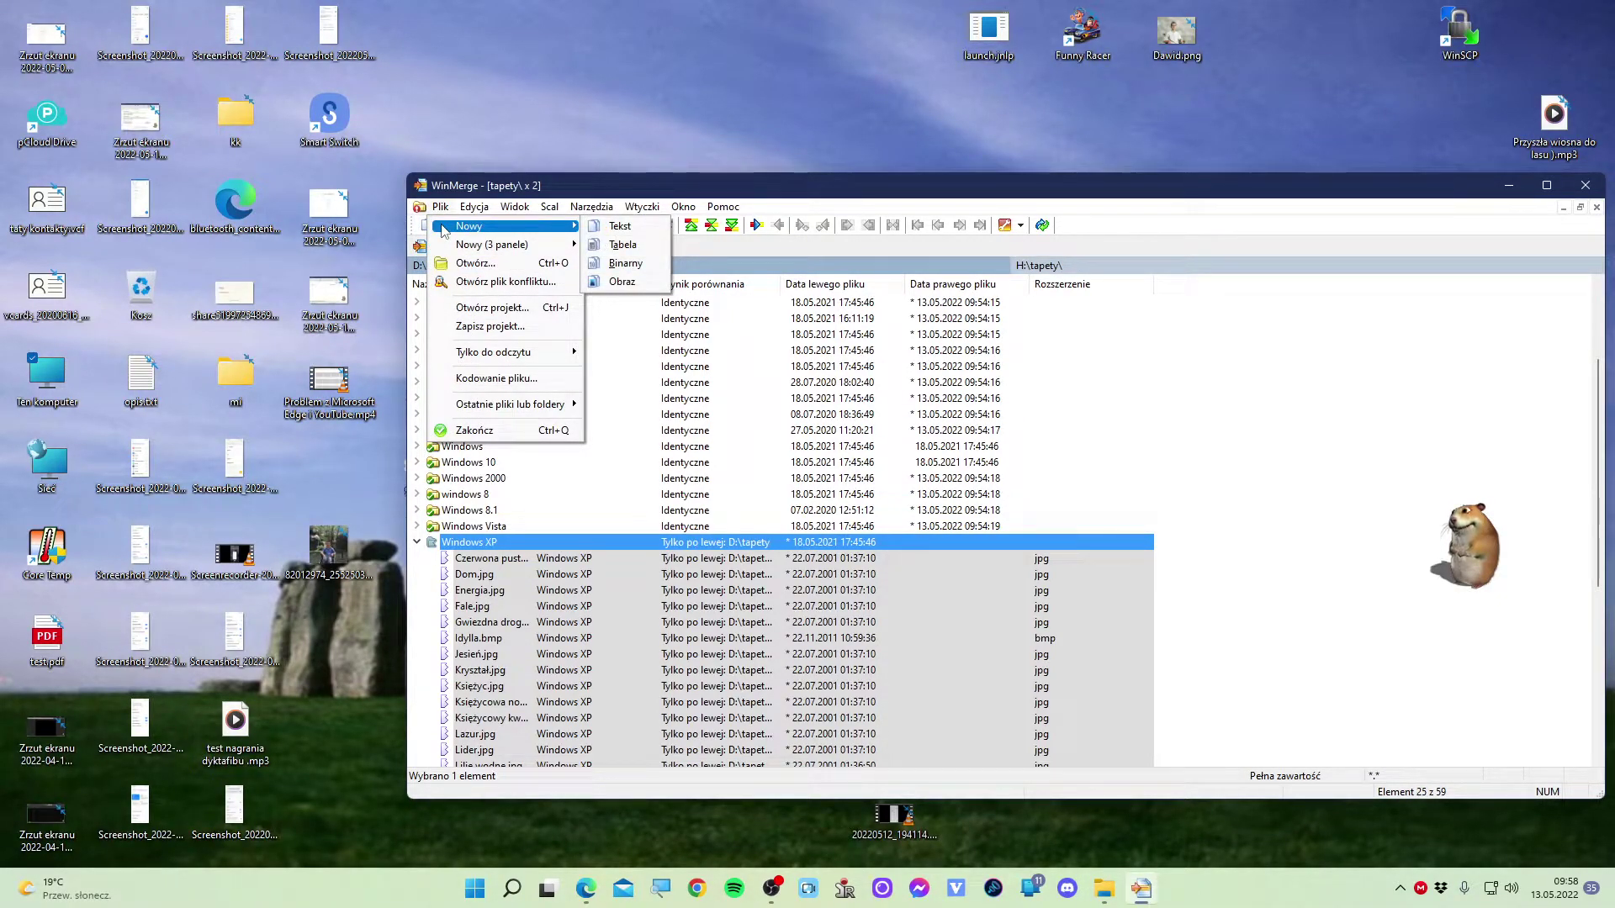
pyautogui.moveTo(724, 208)
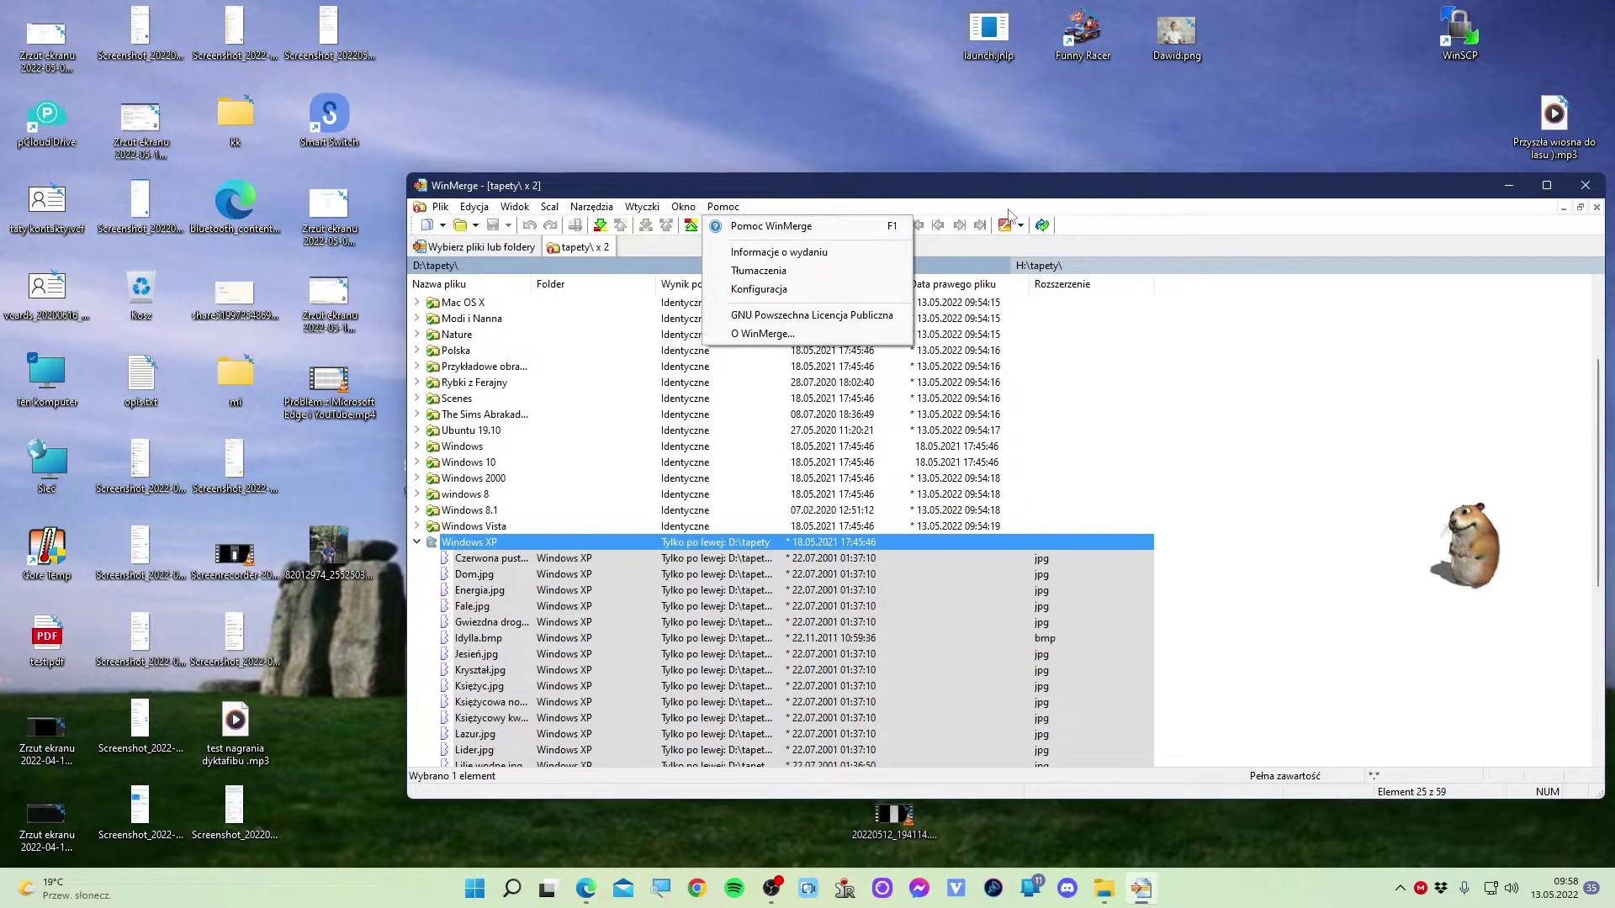
# Close WinMerge with the current comparison and start it again.
pyautogui.click(1585, 185)
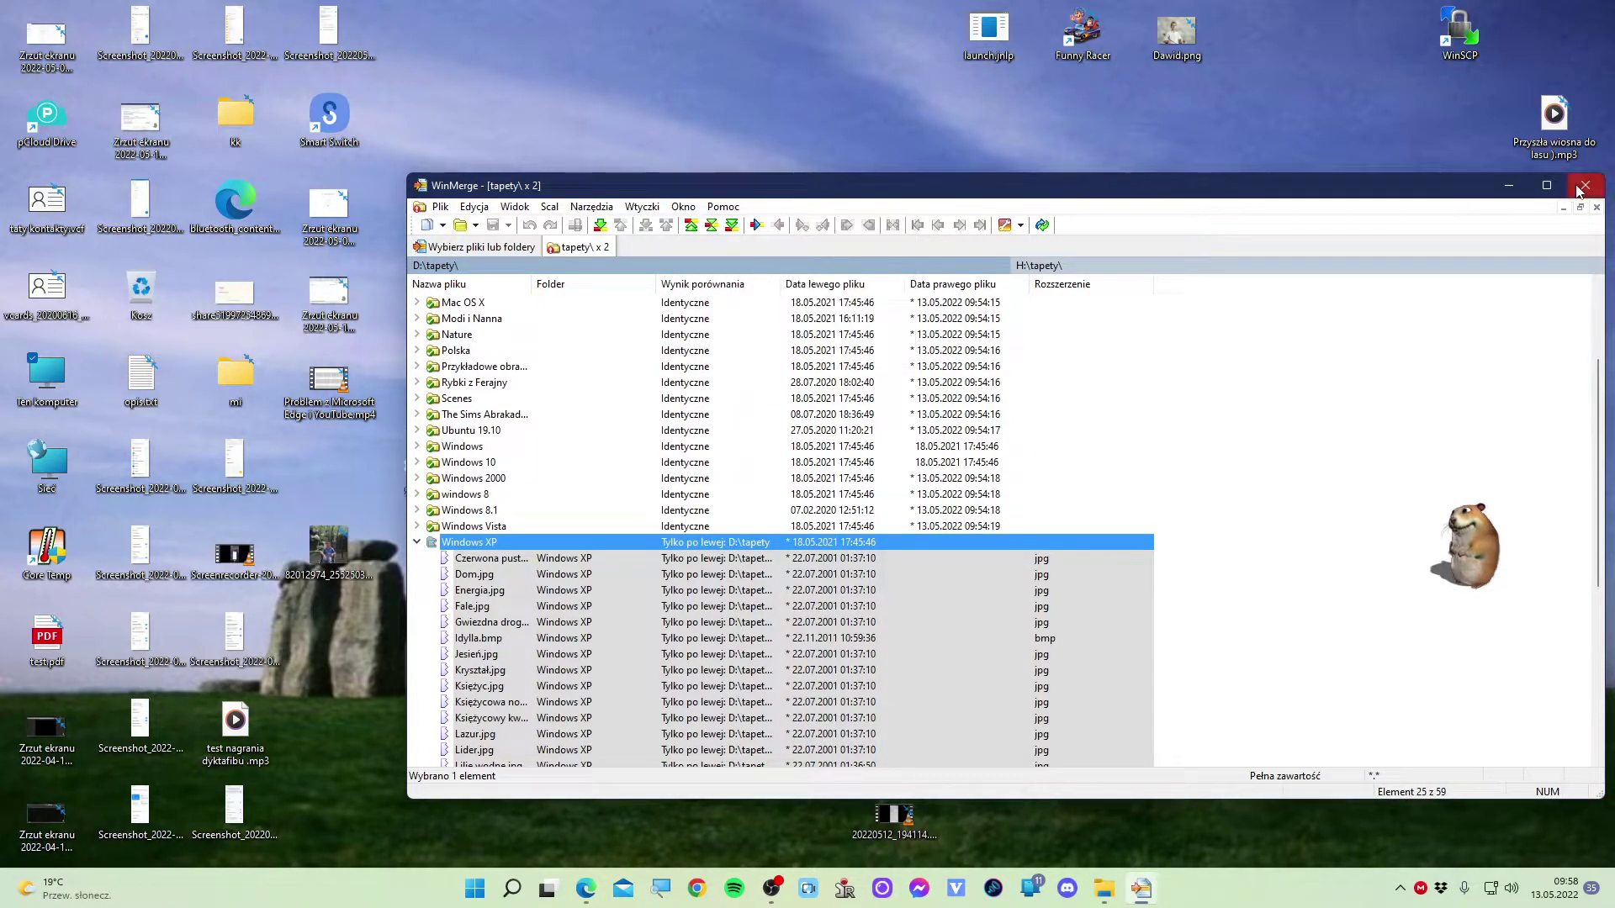
pyautogui.click(495, 889)
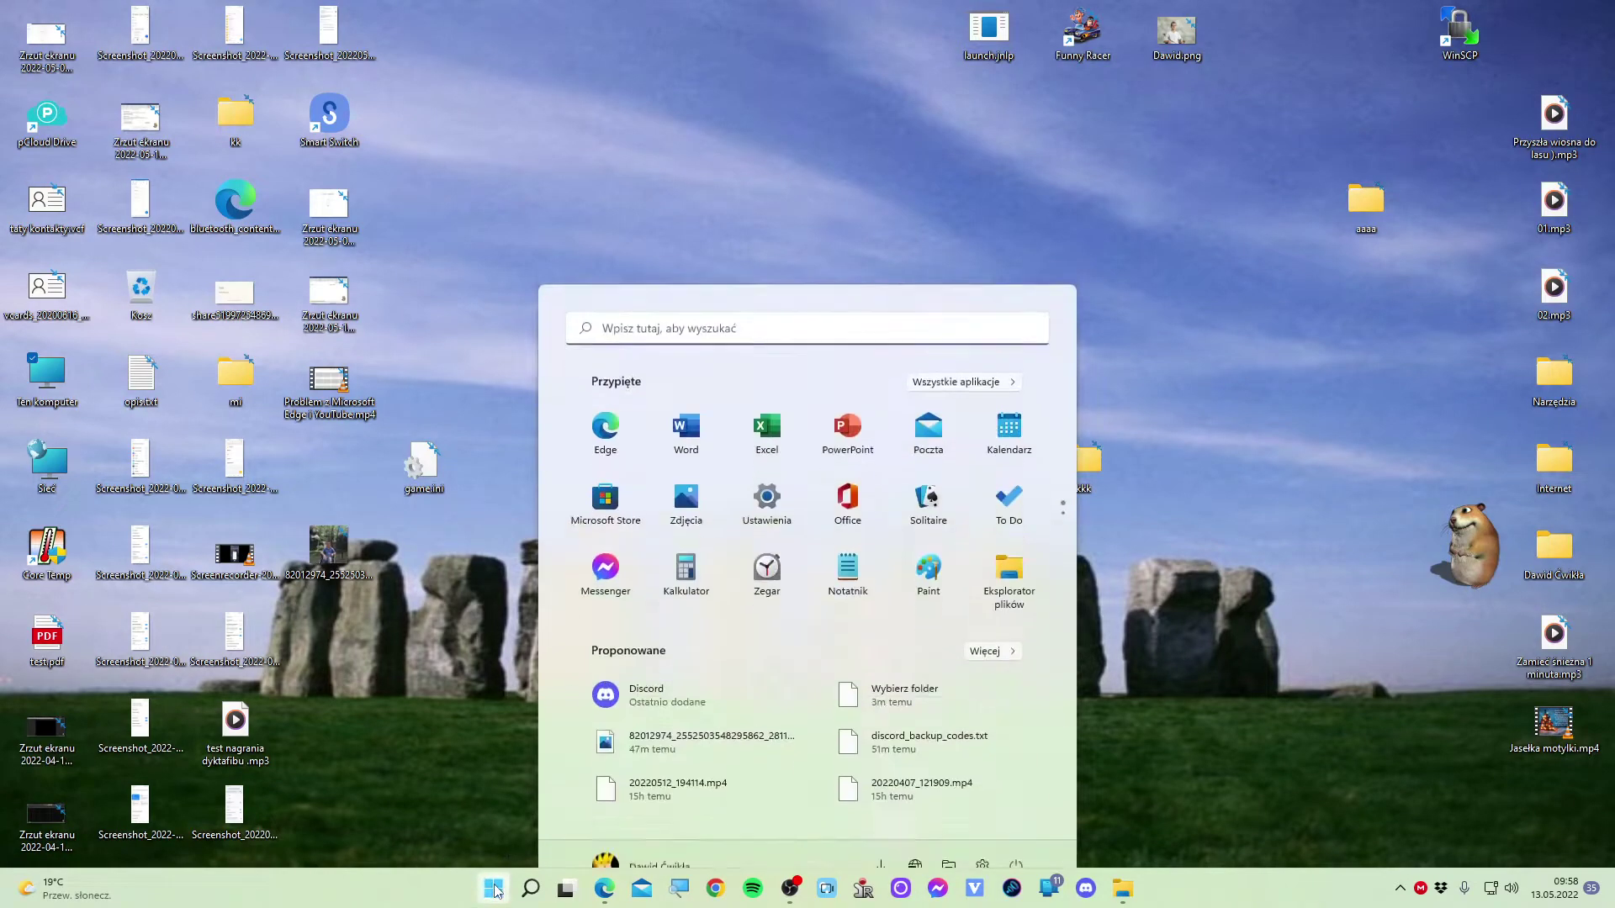
pyautogui.write('winmerge')
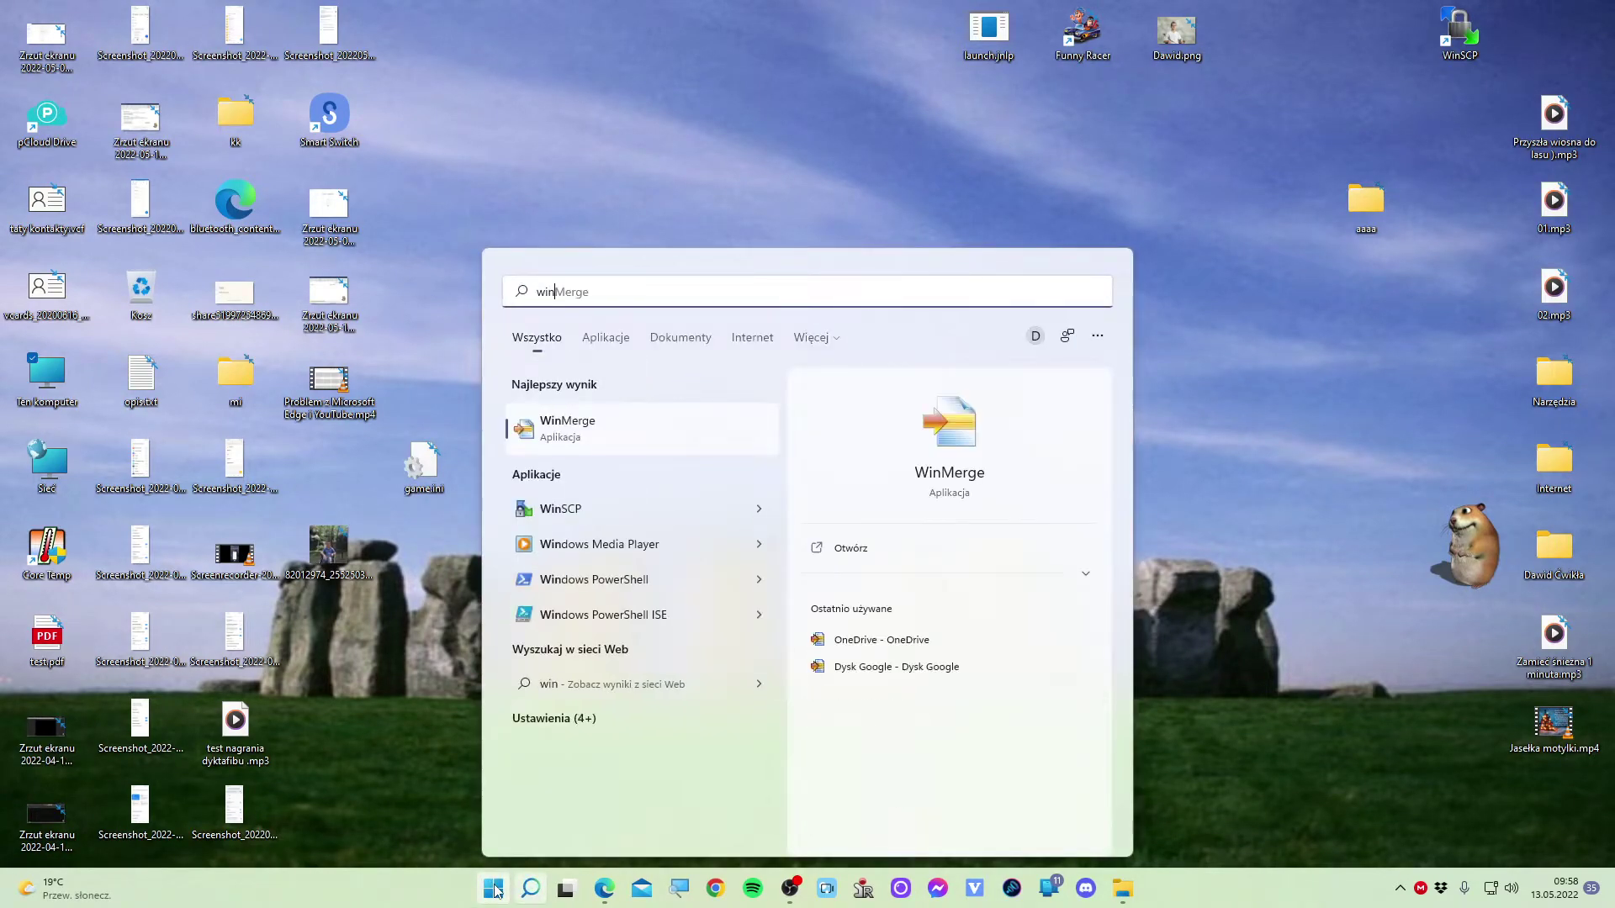
pyautogui.press('Return')
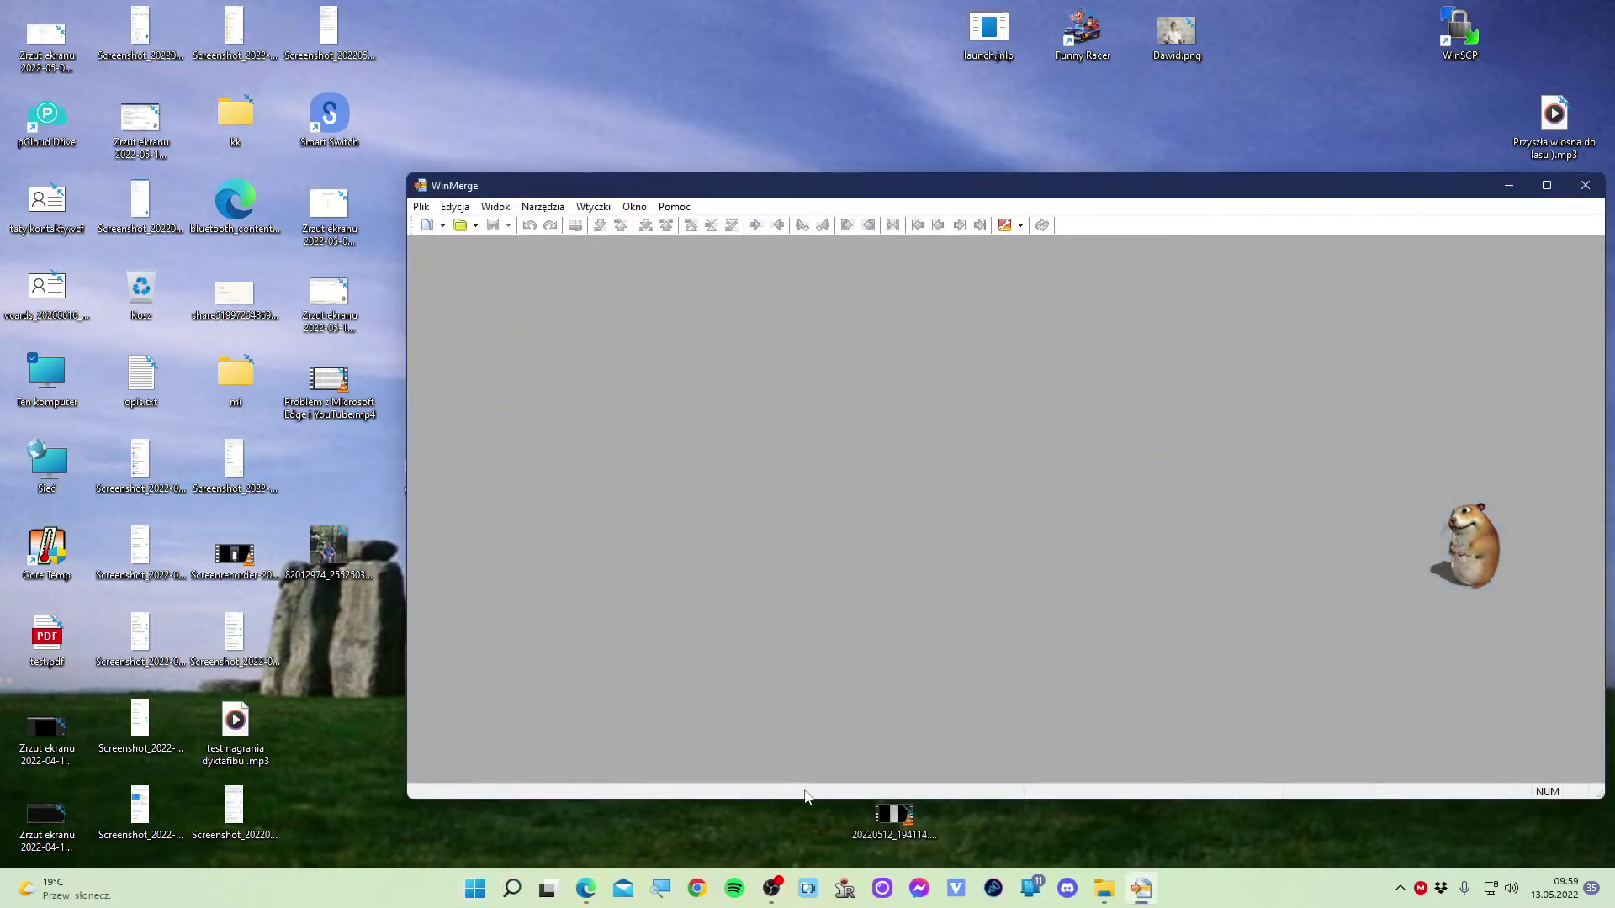
# Load the "tapety" folder from drive D: into the restarted WinMerge as the first folder, and close File Explorer.
pyautogui.click(1115, 903)
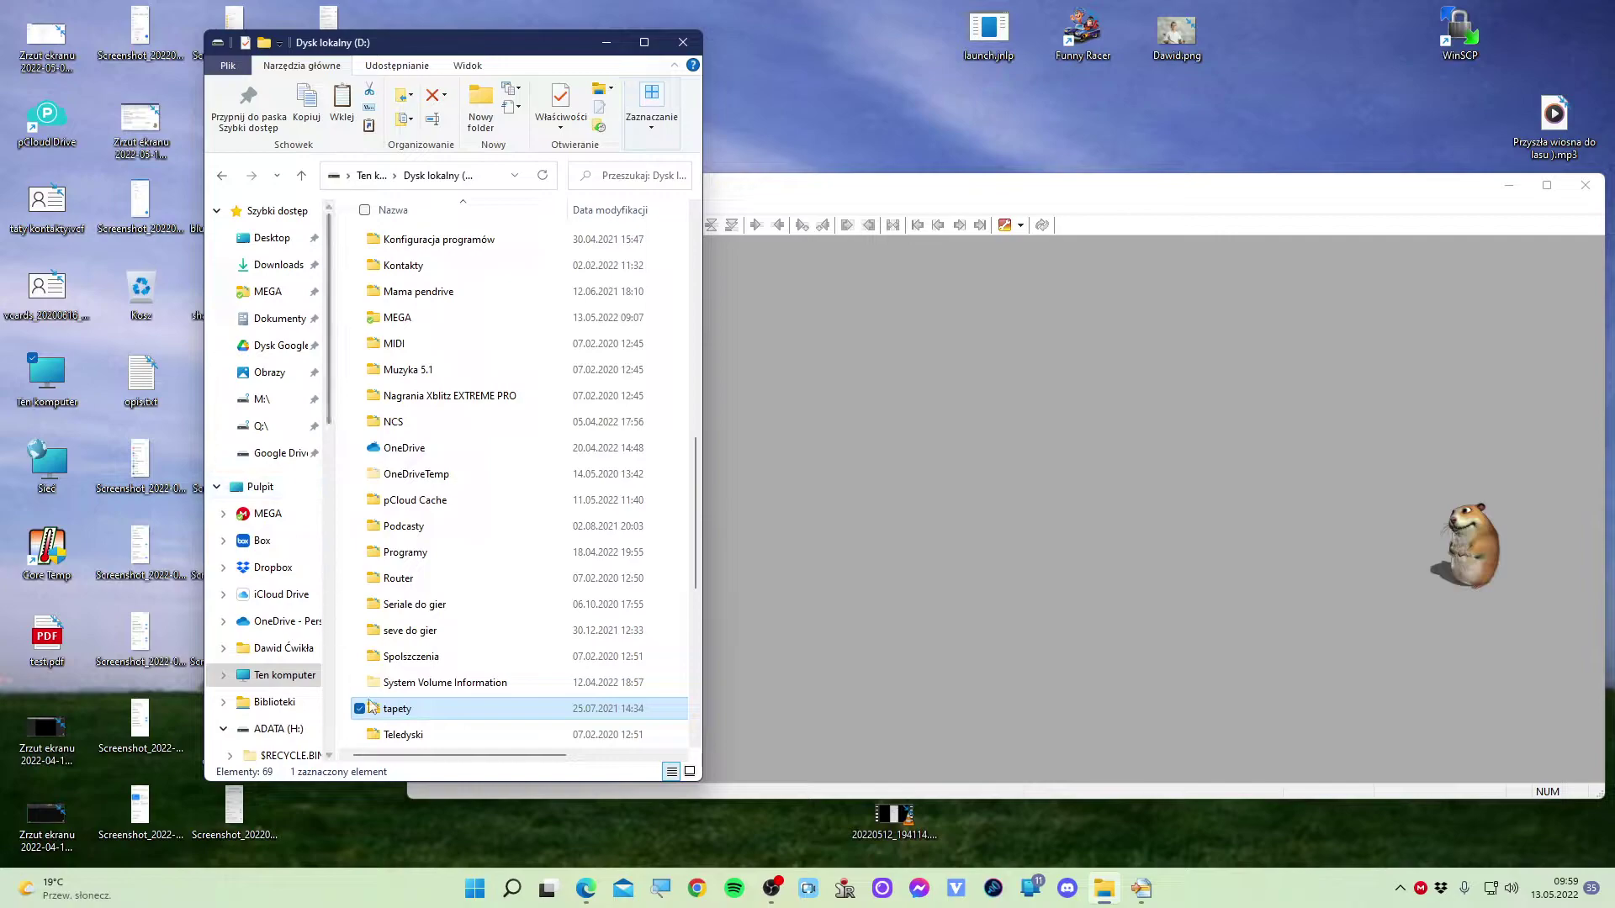
pyautogui.moveTo(421, 710); pyautogui.dragTo(807, 577)
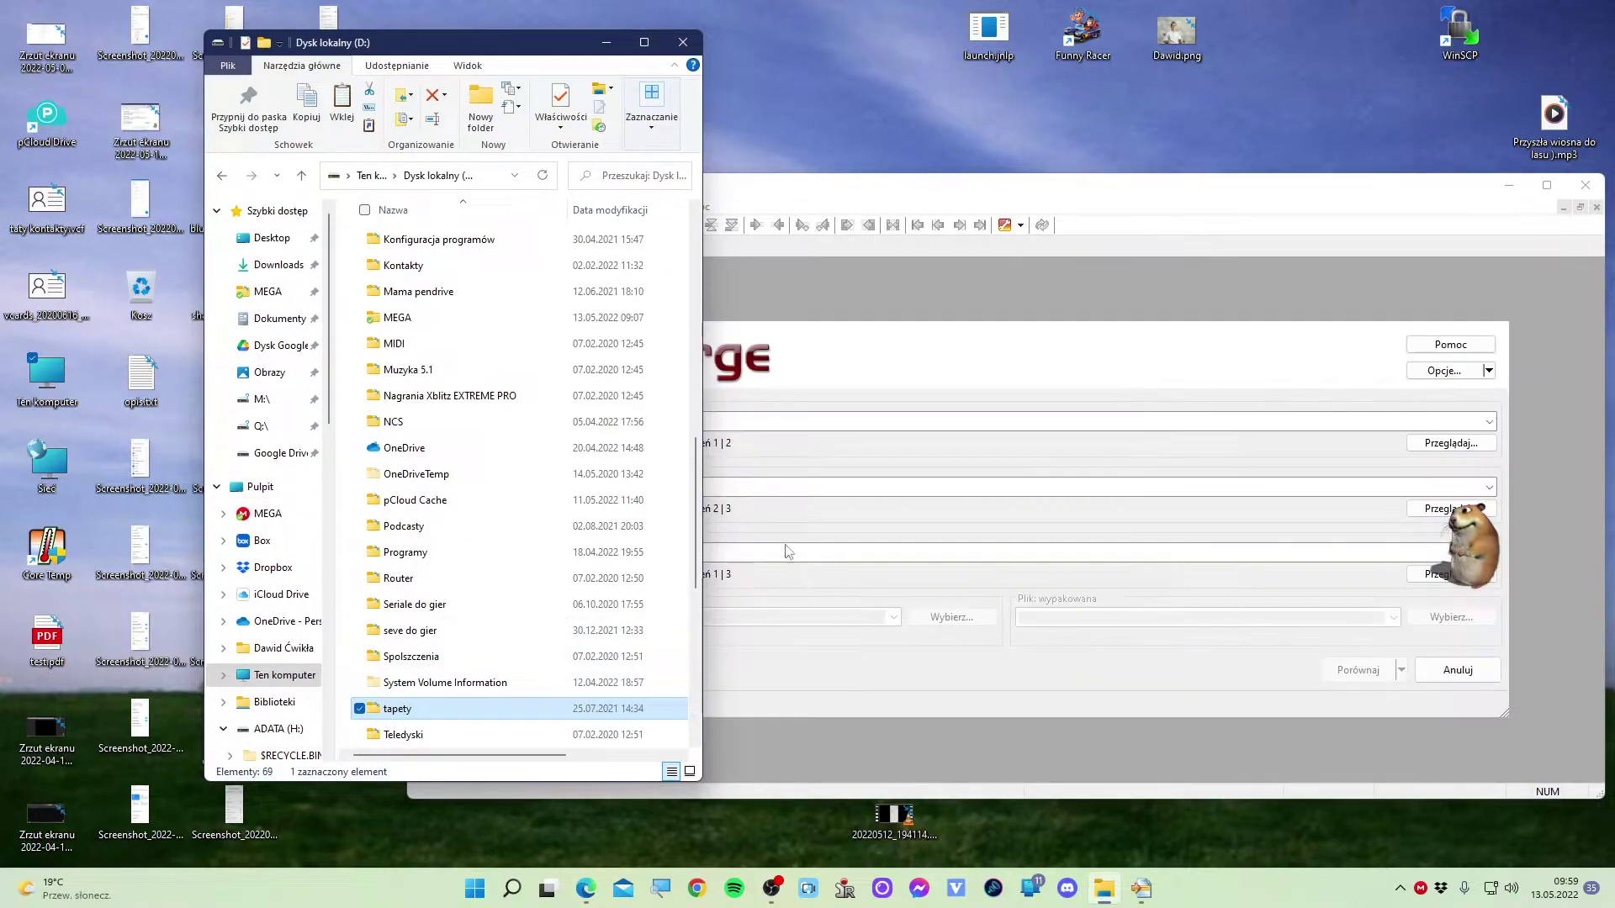
pyautogui.click(682, 42)
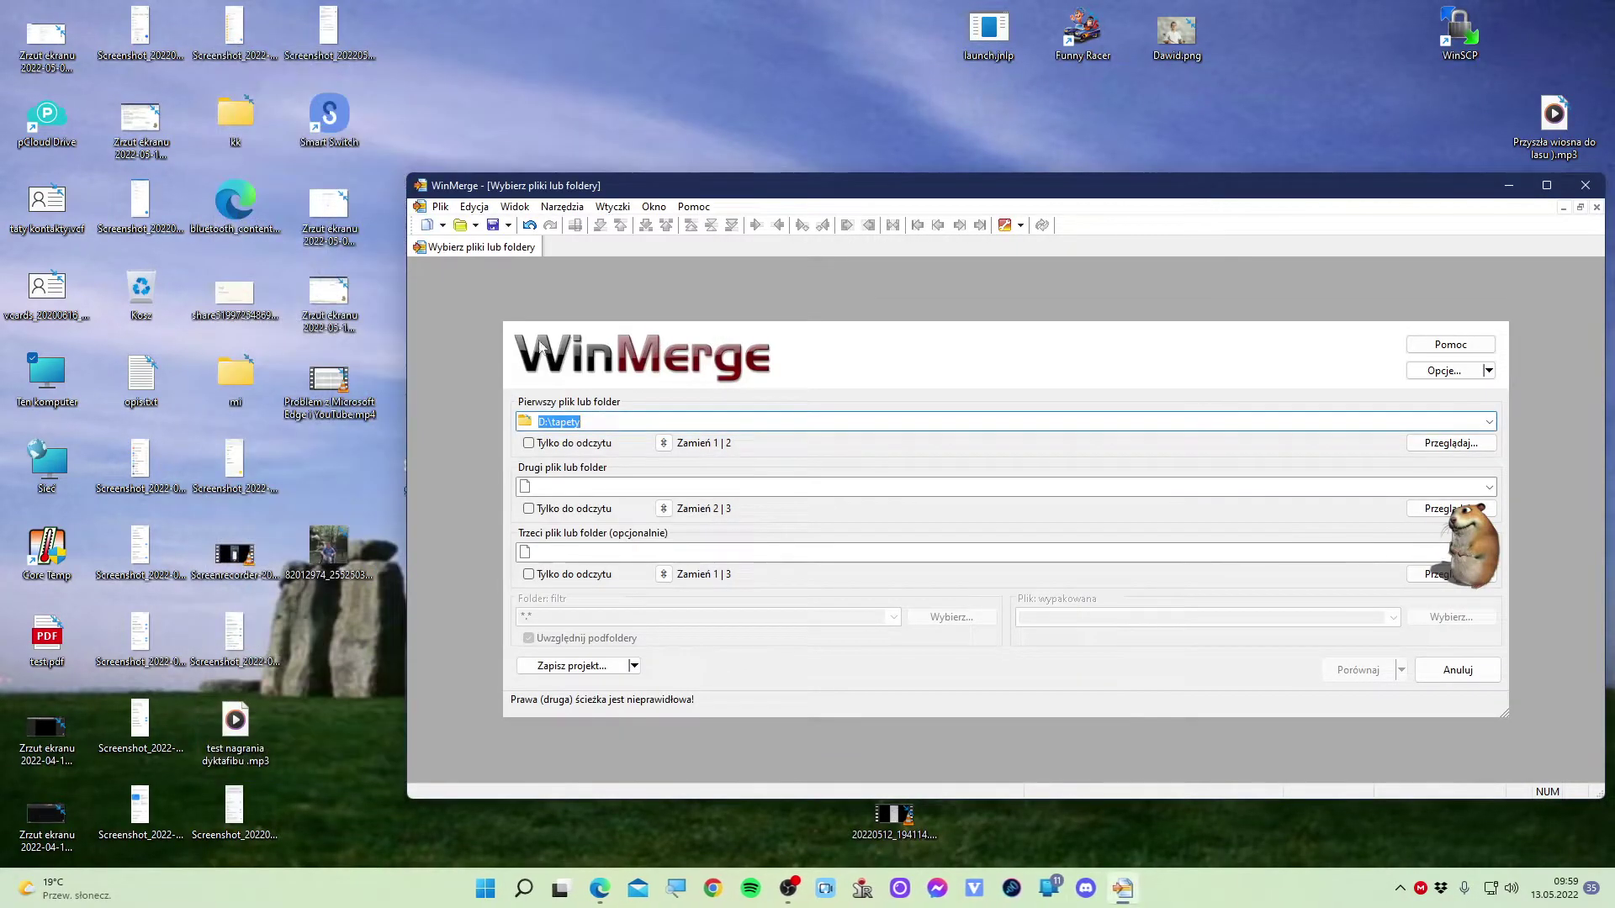
# Set the second folder to H:\tapety\ on the ADATA drive and run the comparison with D:\tapety.
pyautogui.click(572, 488)
pyautogui.click(1439, 509)
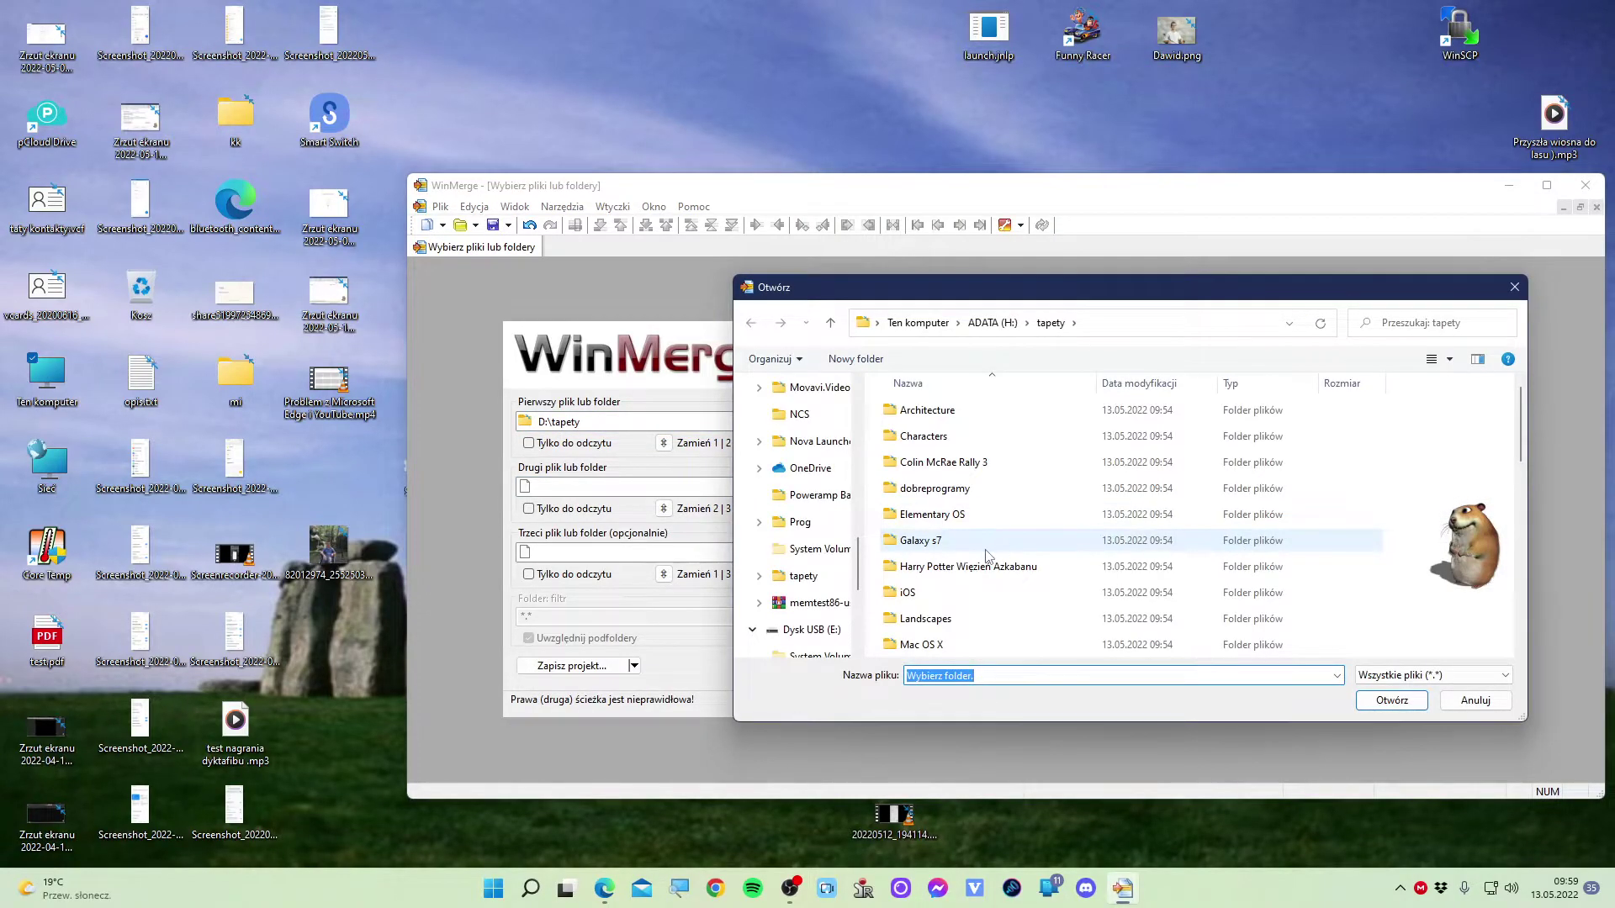
pyautogui.scroll(-4, 984, 560)
pyautogui.scroll(-2, 980, 569)
pyautogui.click(943, 574)
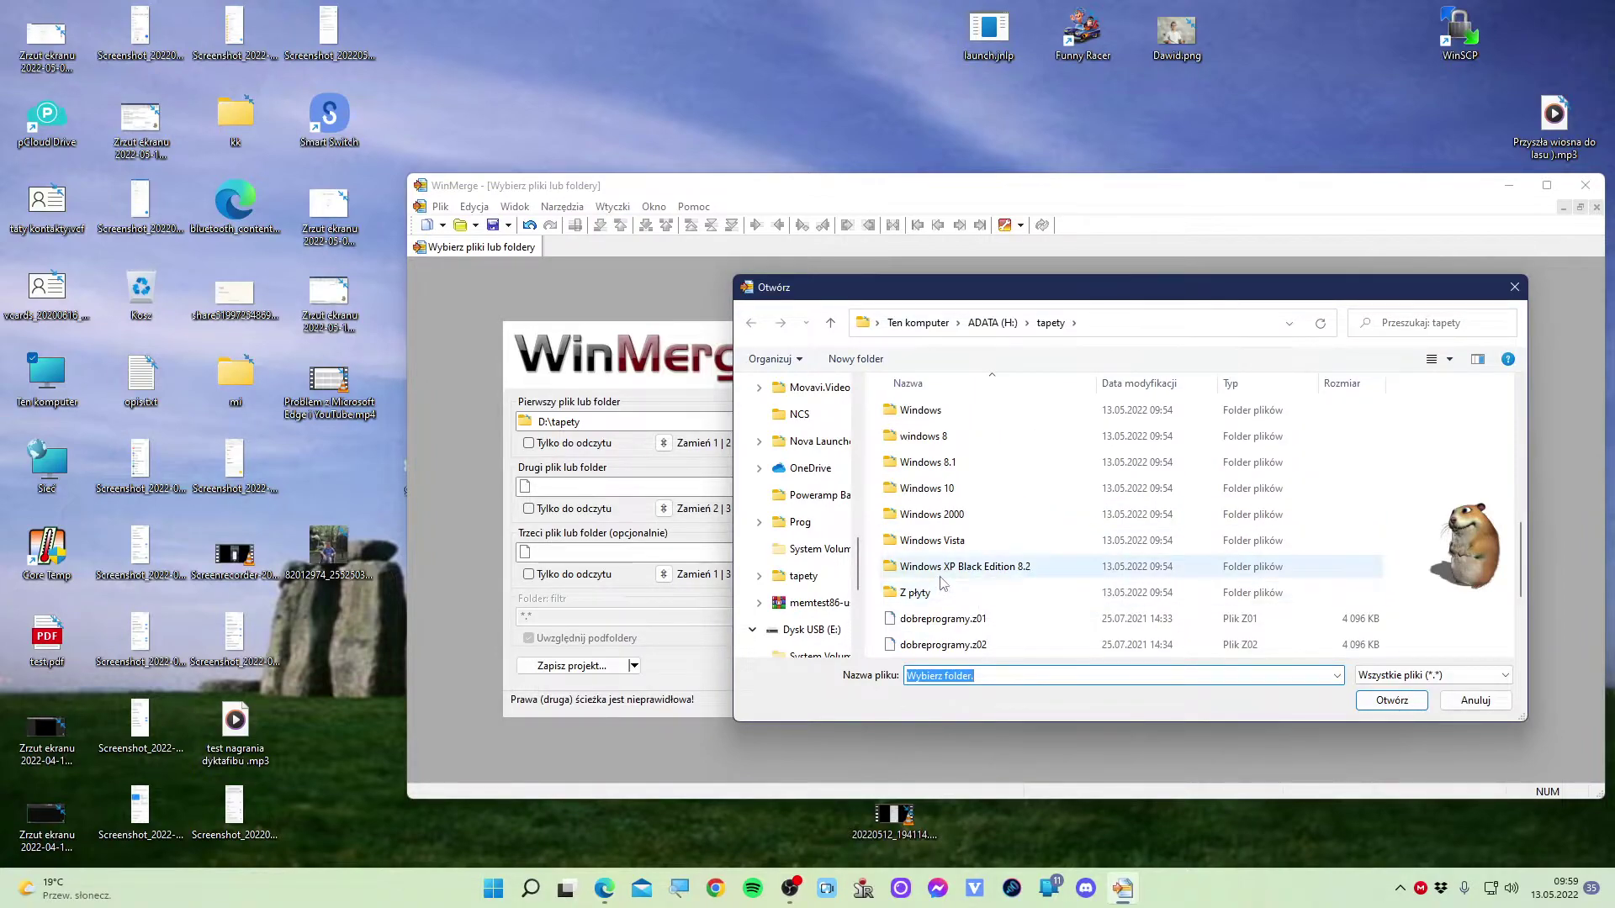
pyautogui.scroll(1, 944, 582)
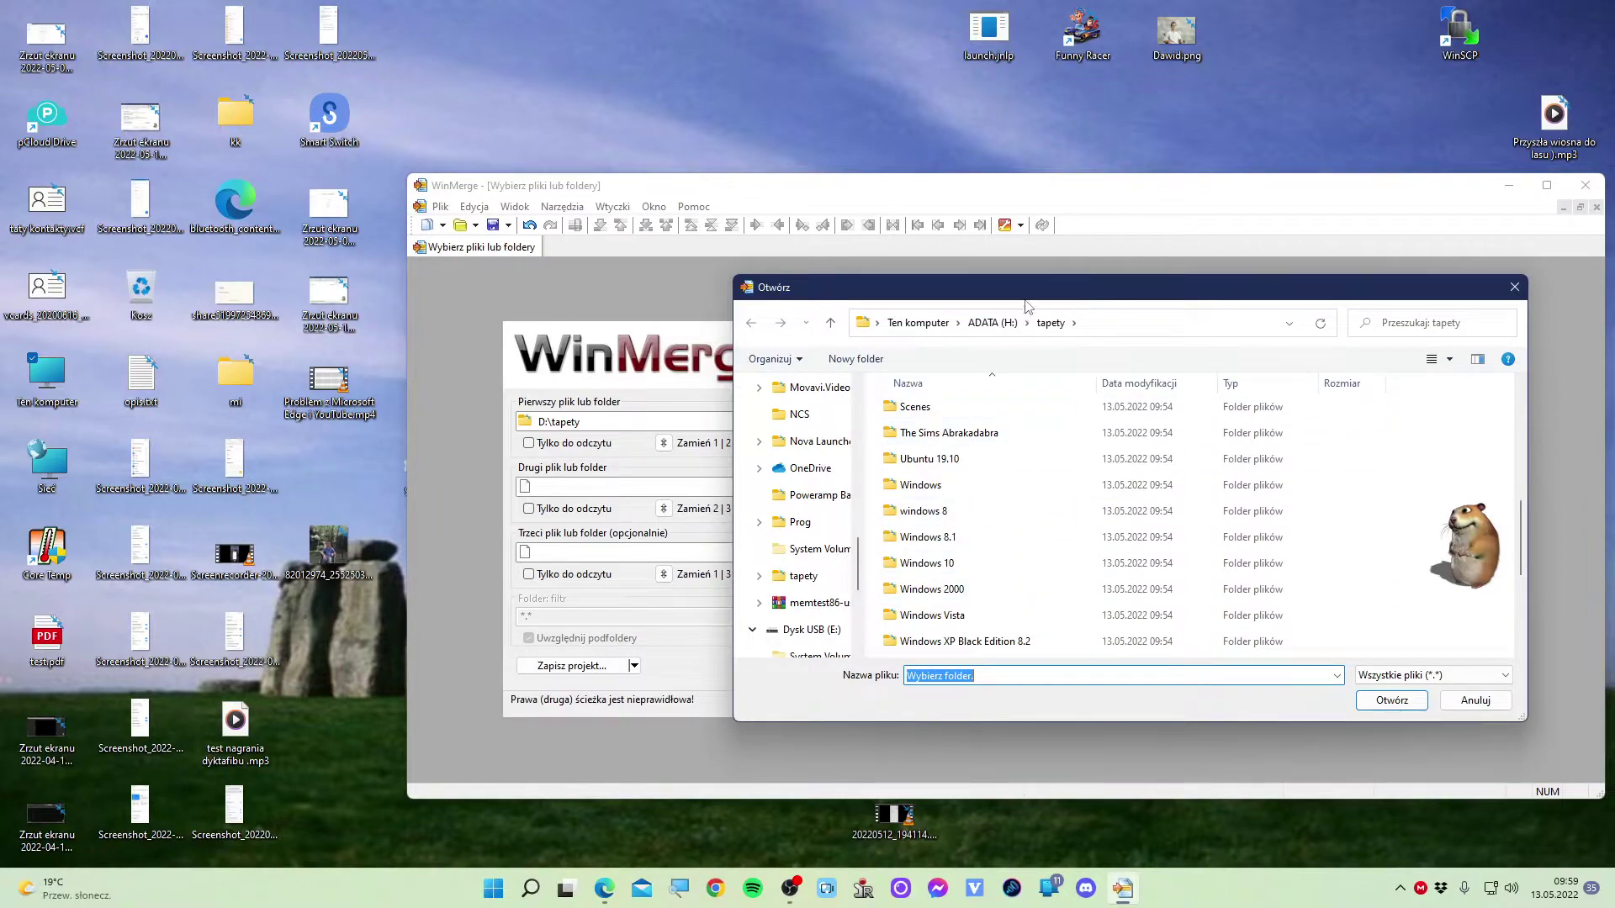
pyautogui.click(992, 323)
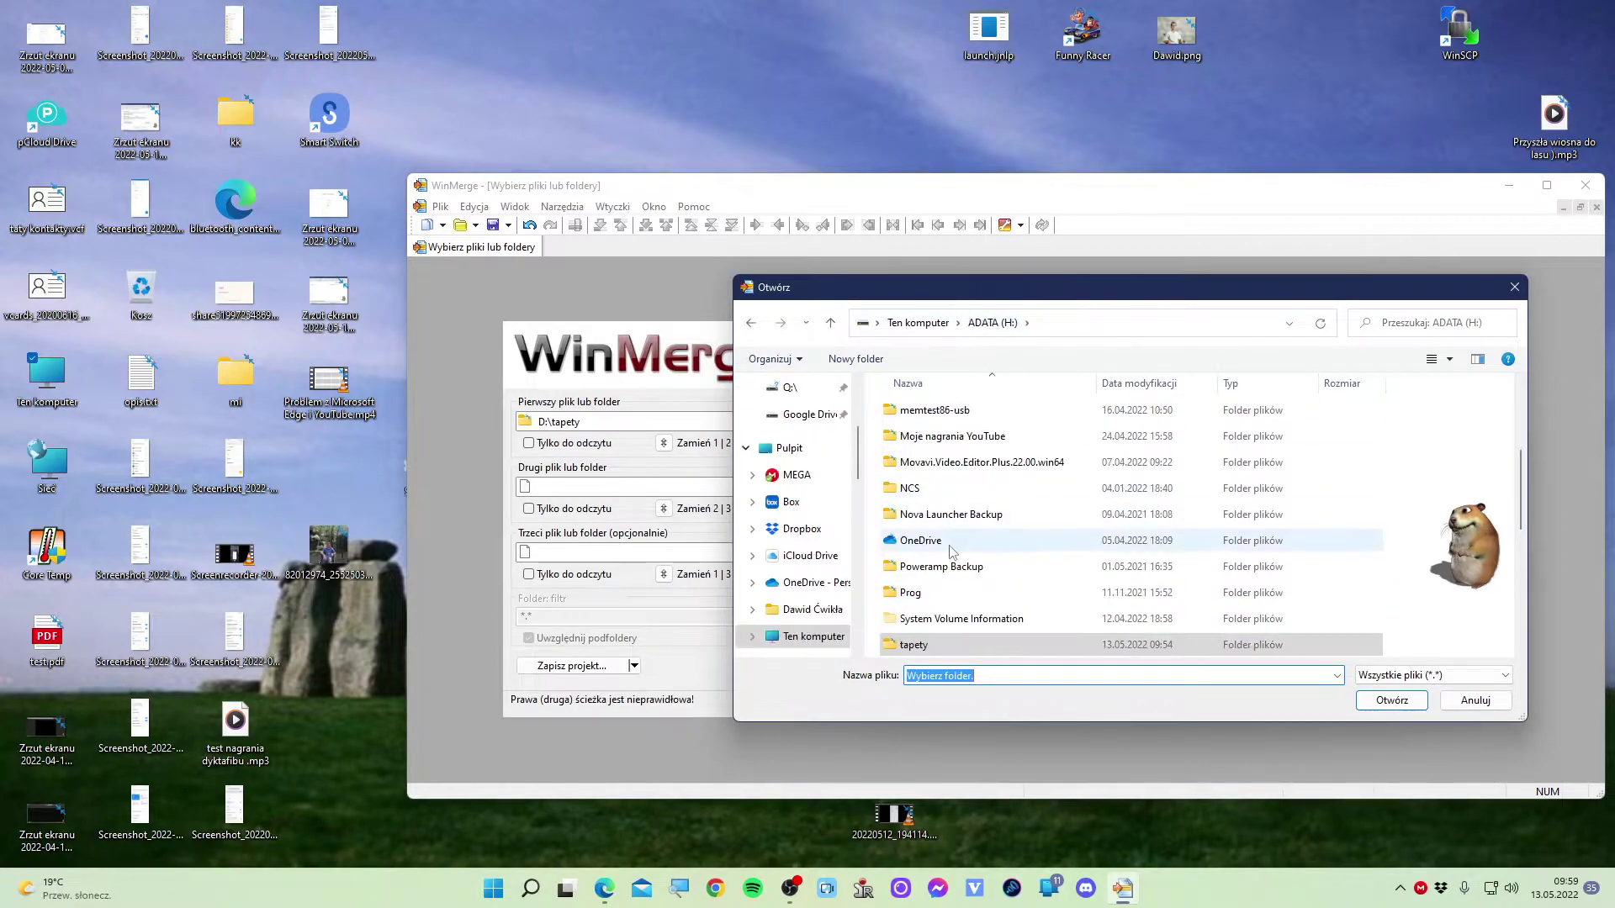
pyautogui.doubleClick(927, 490)
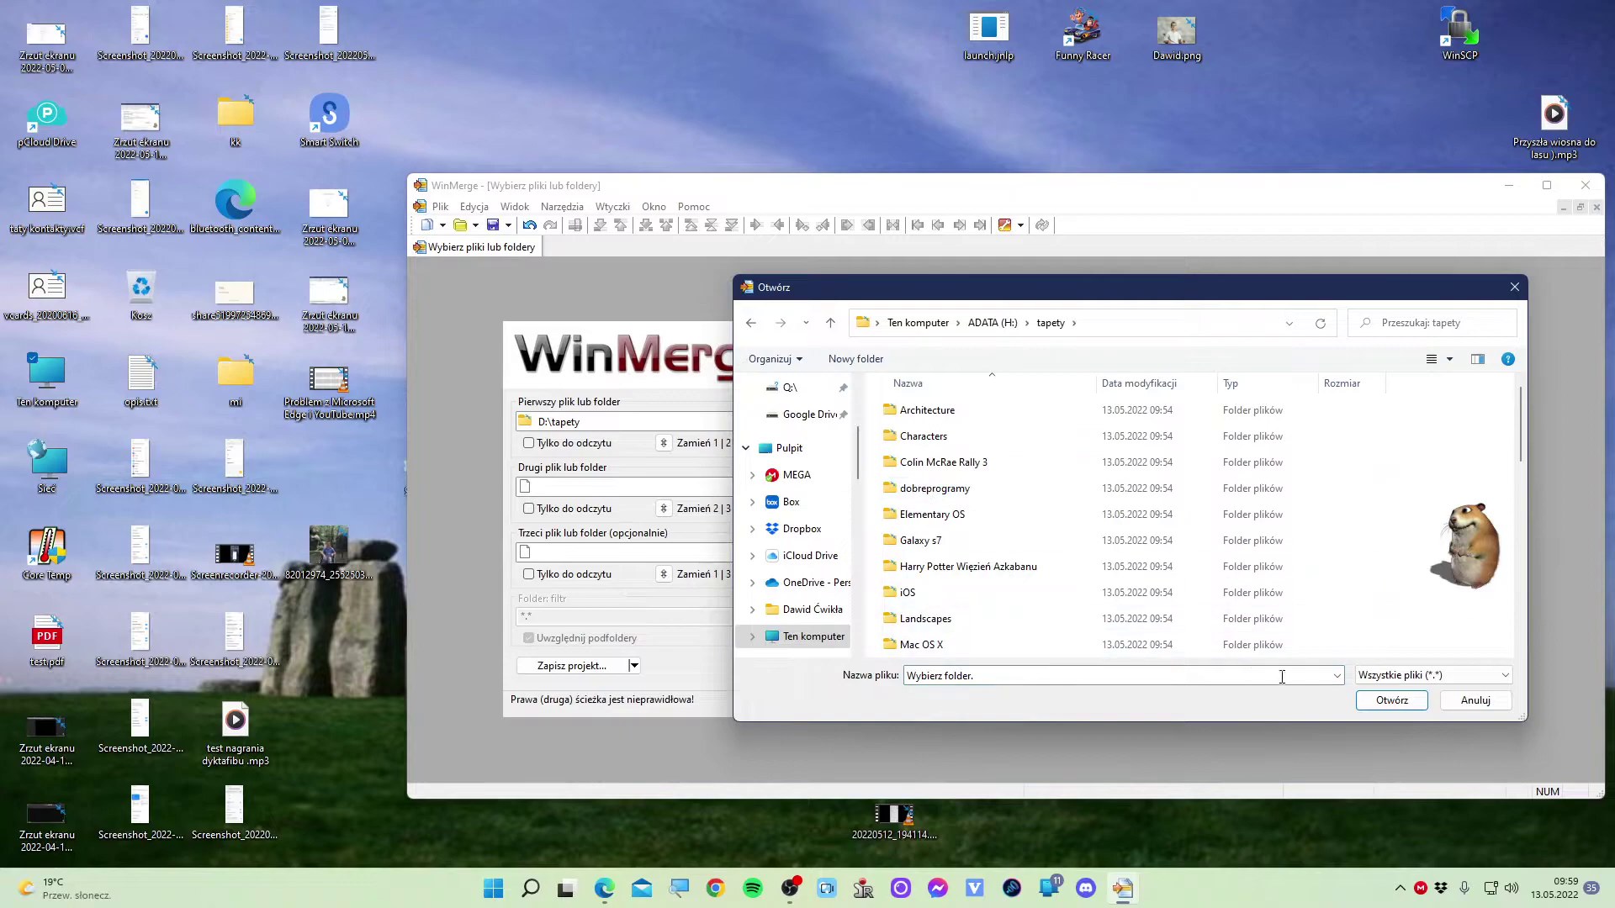
pyautogui.click(1389, 701)
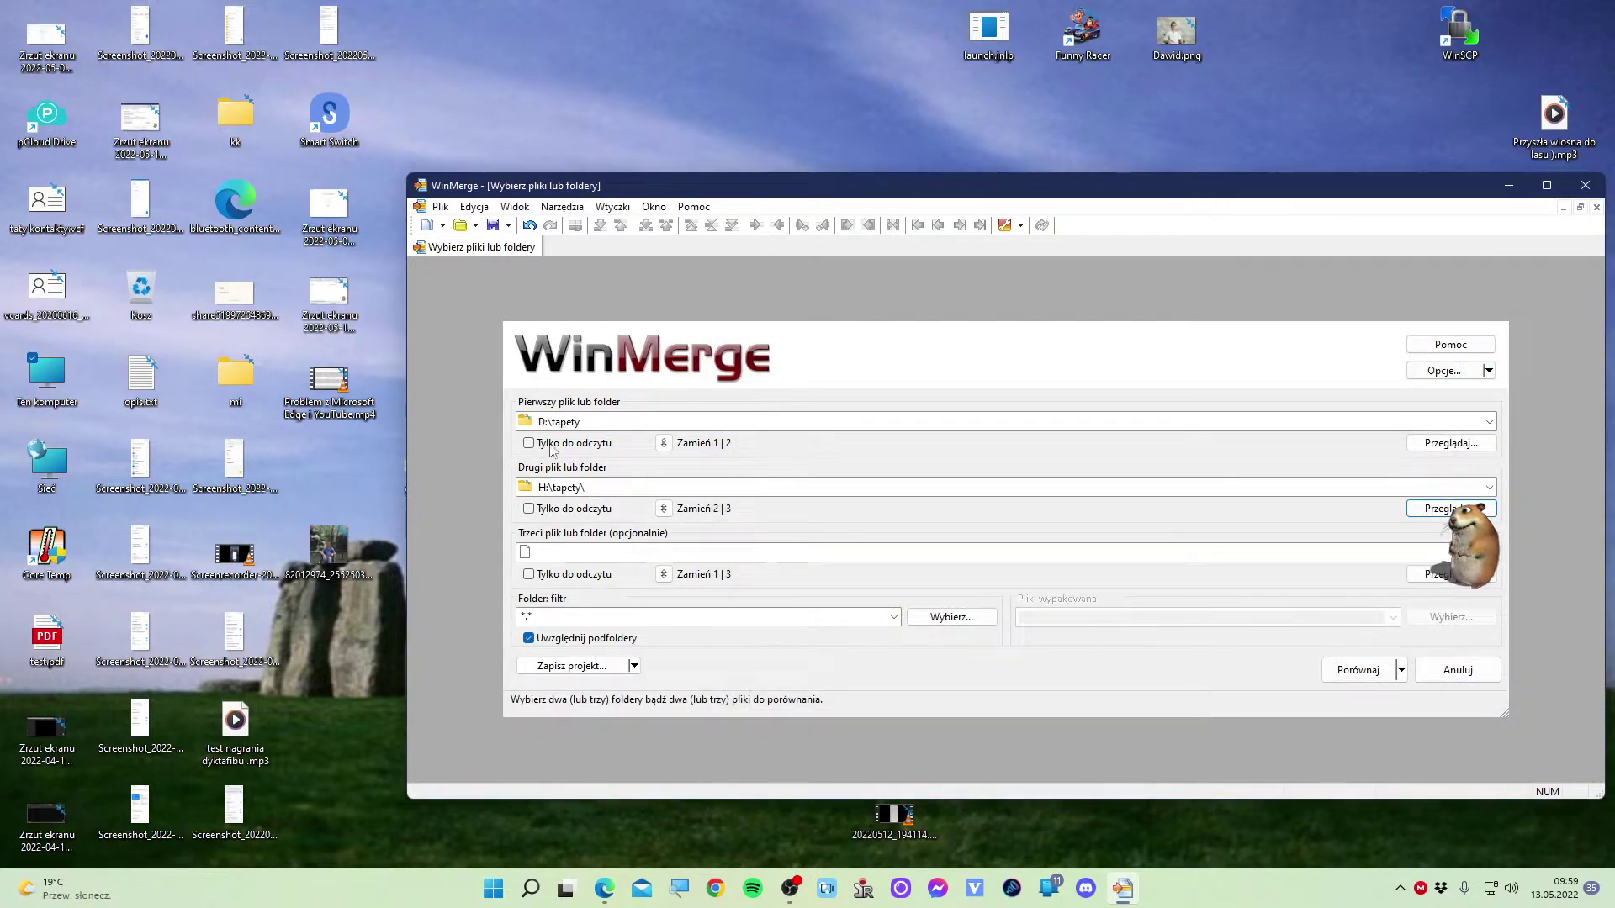
pyautogui.click(593, 491)
pyautogui.click(599, 489)
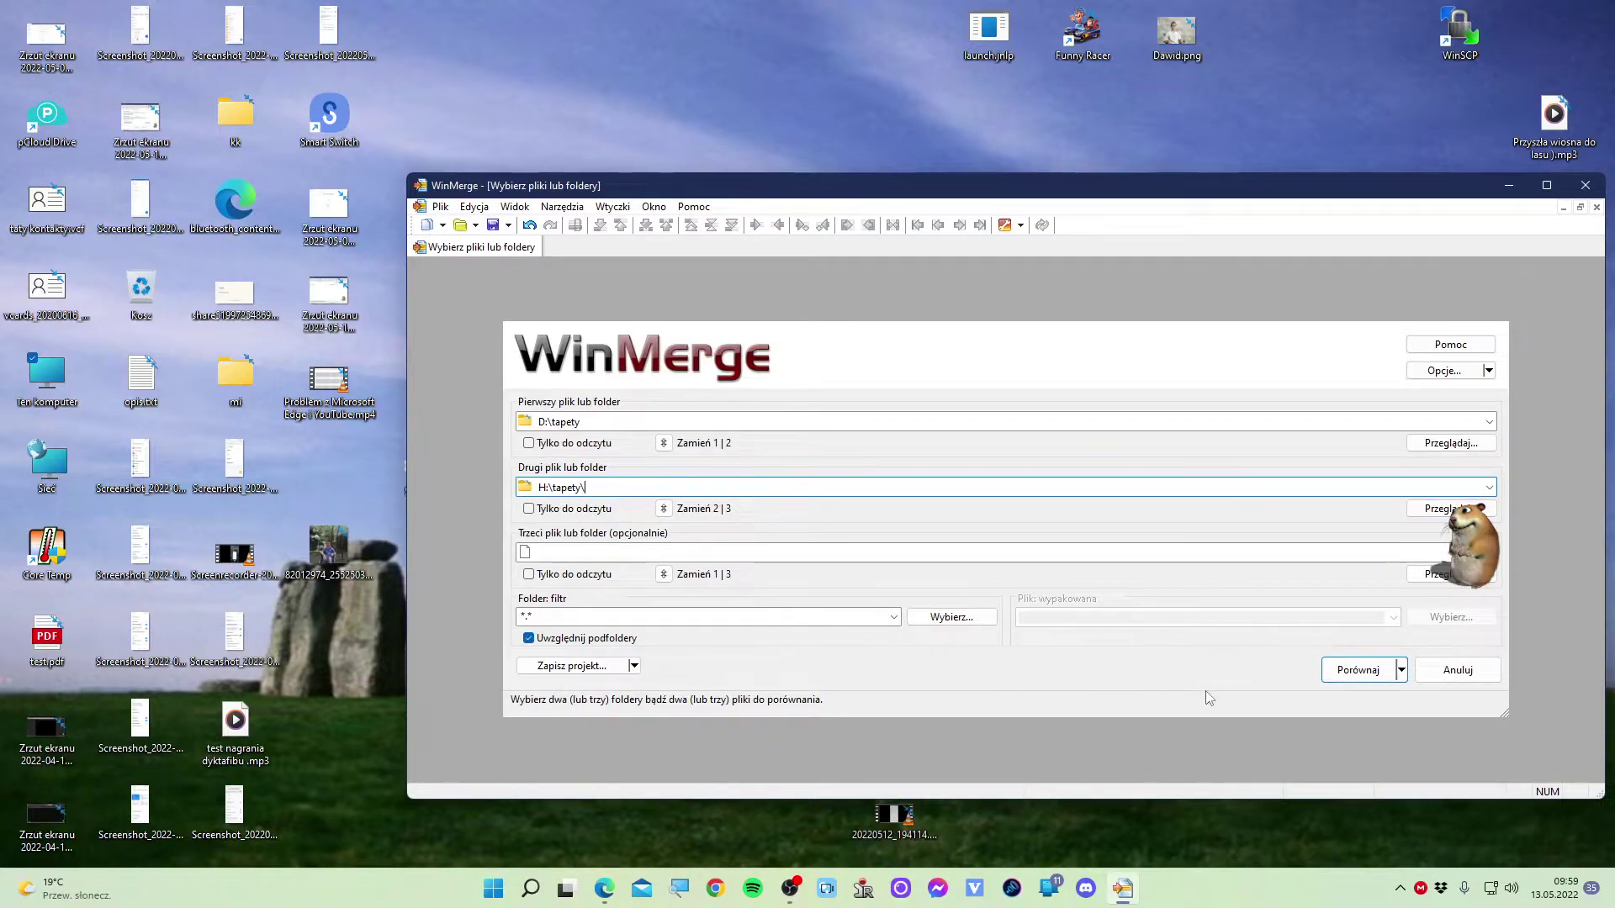
pyautogui.click(1349, 670)
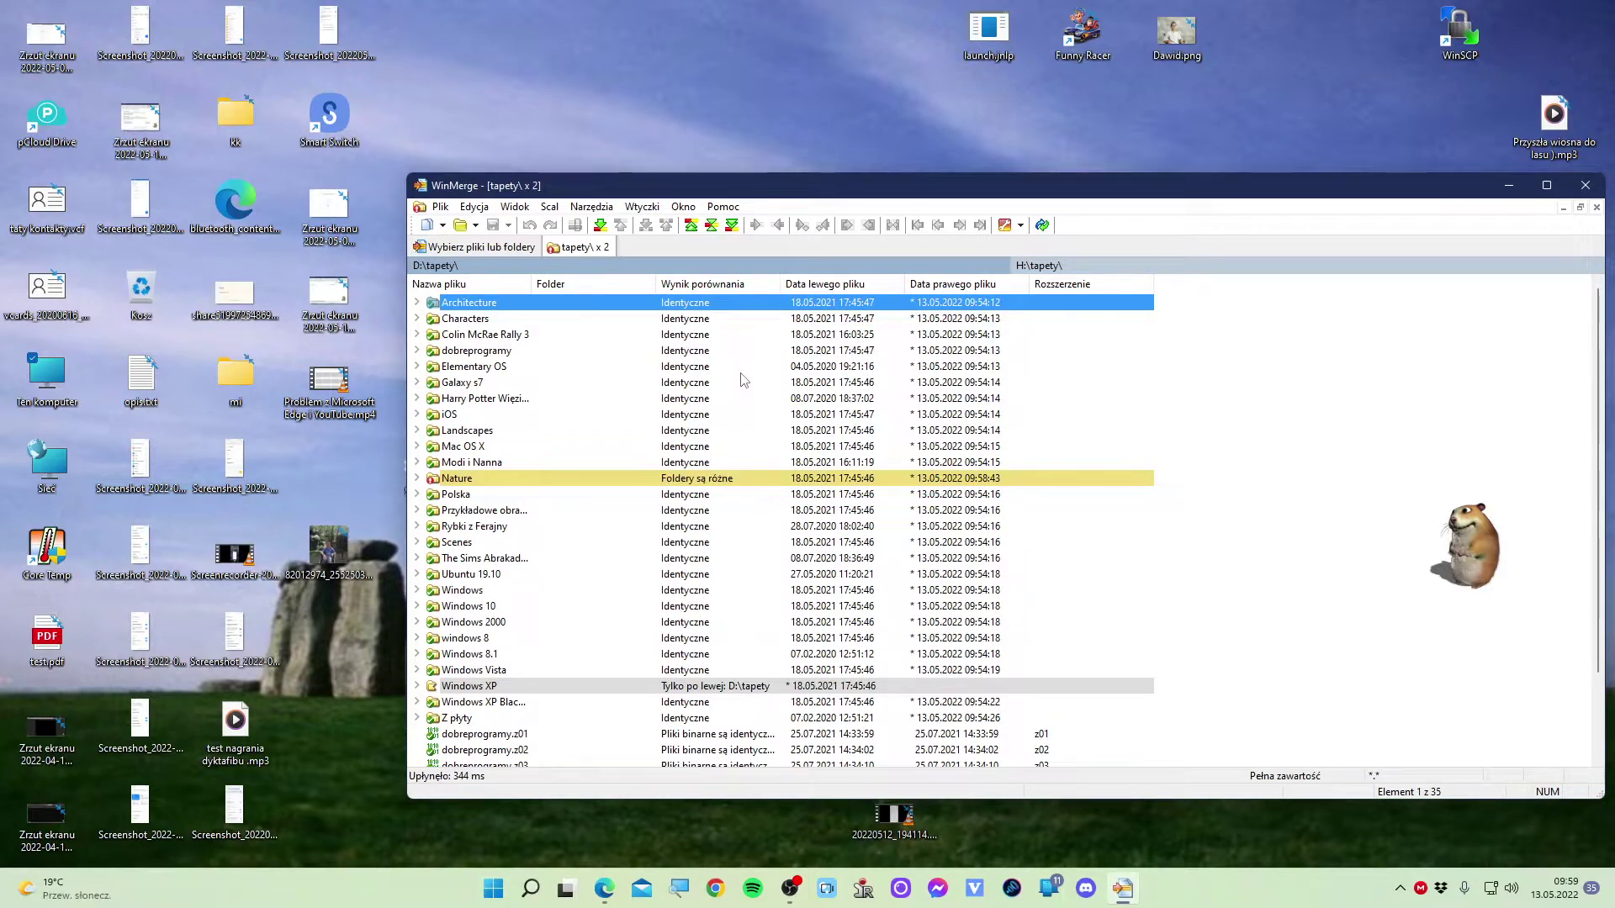
# Examine the comparison results for the Windows XP and Nature folders in the tapety comparison.
pyautogui.click(725, 686)
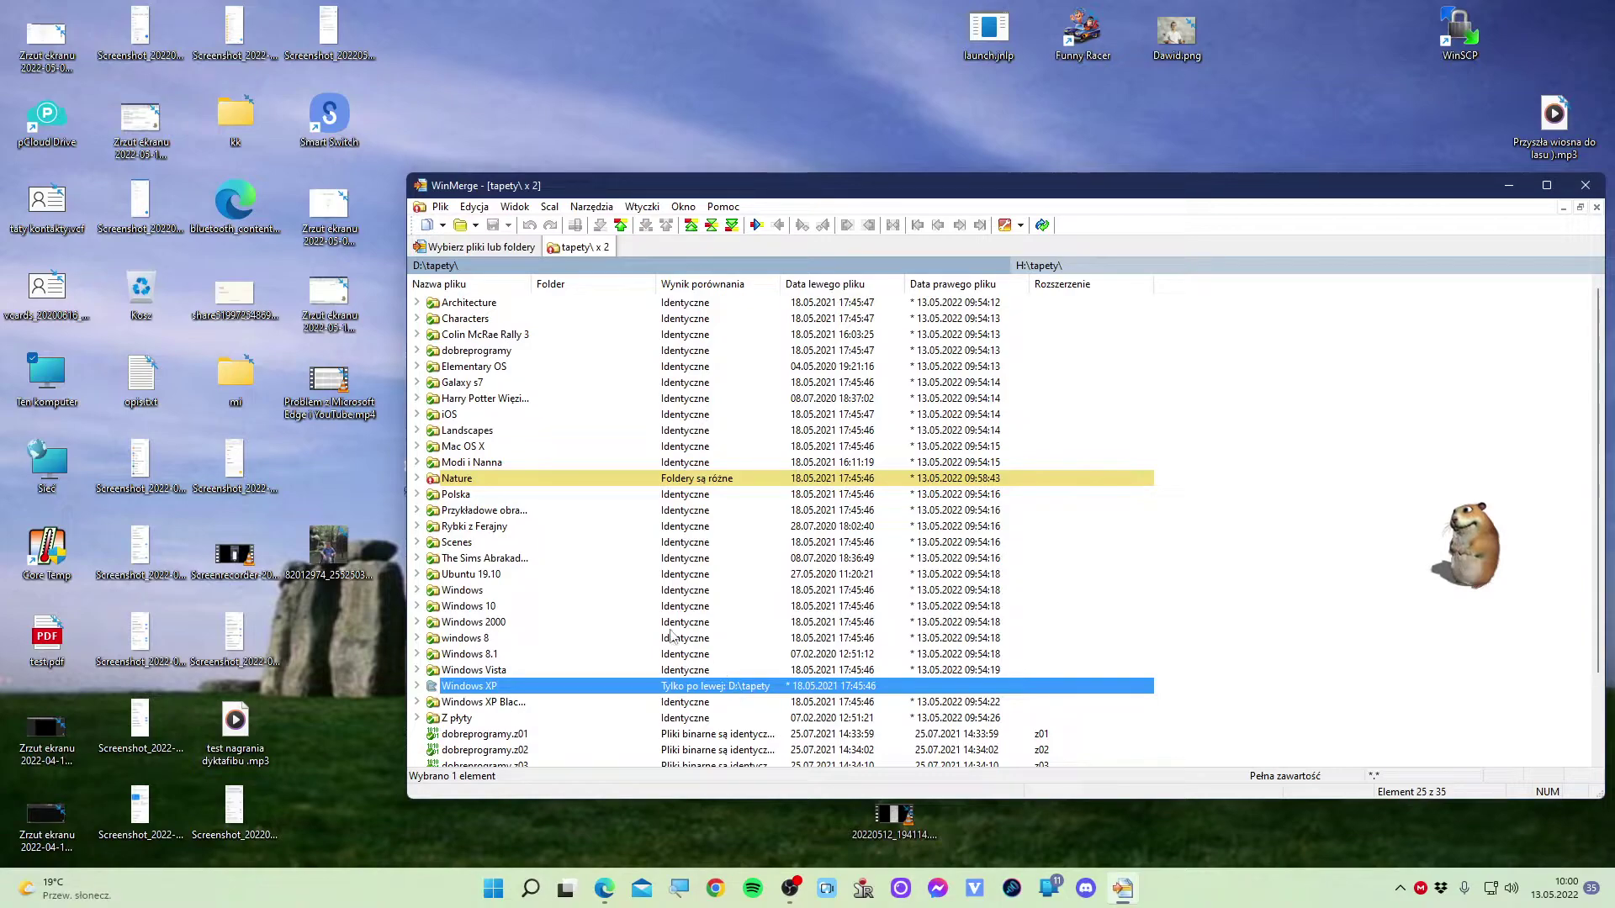
pyautogui.click(681, 458)
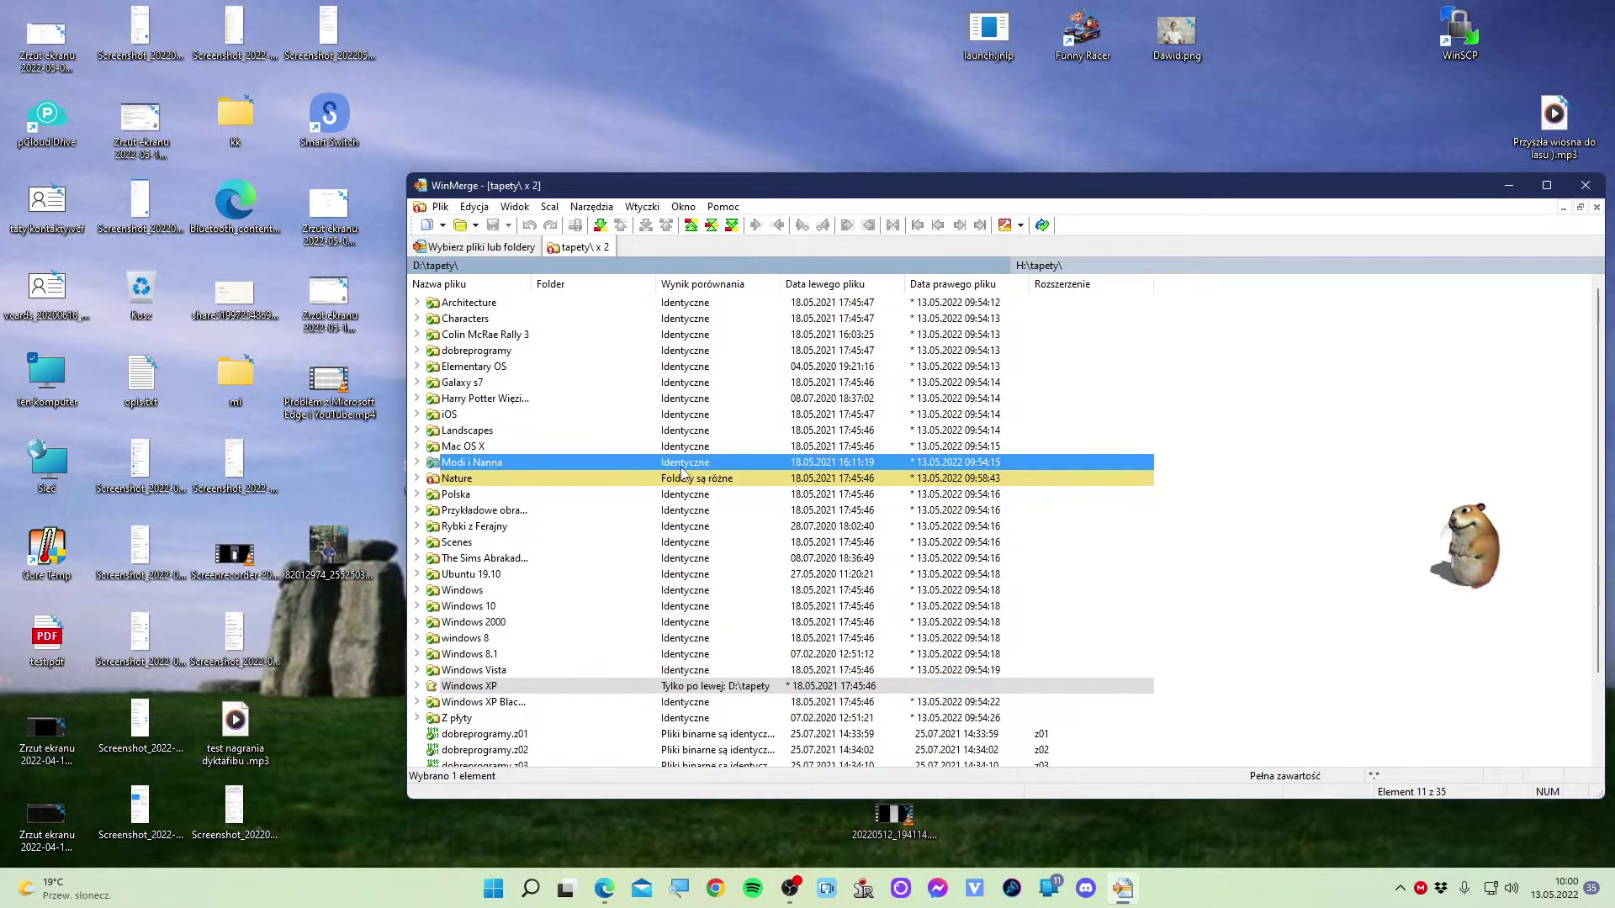
pyautogui.click(685, 482)
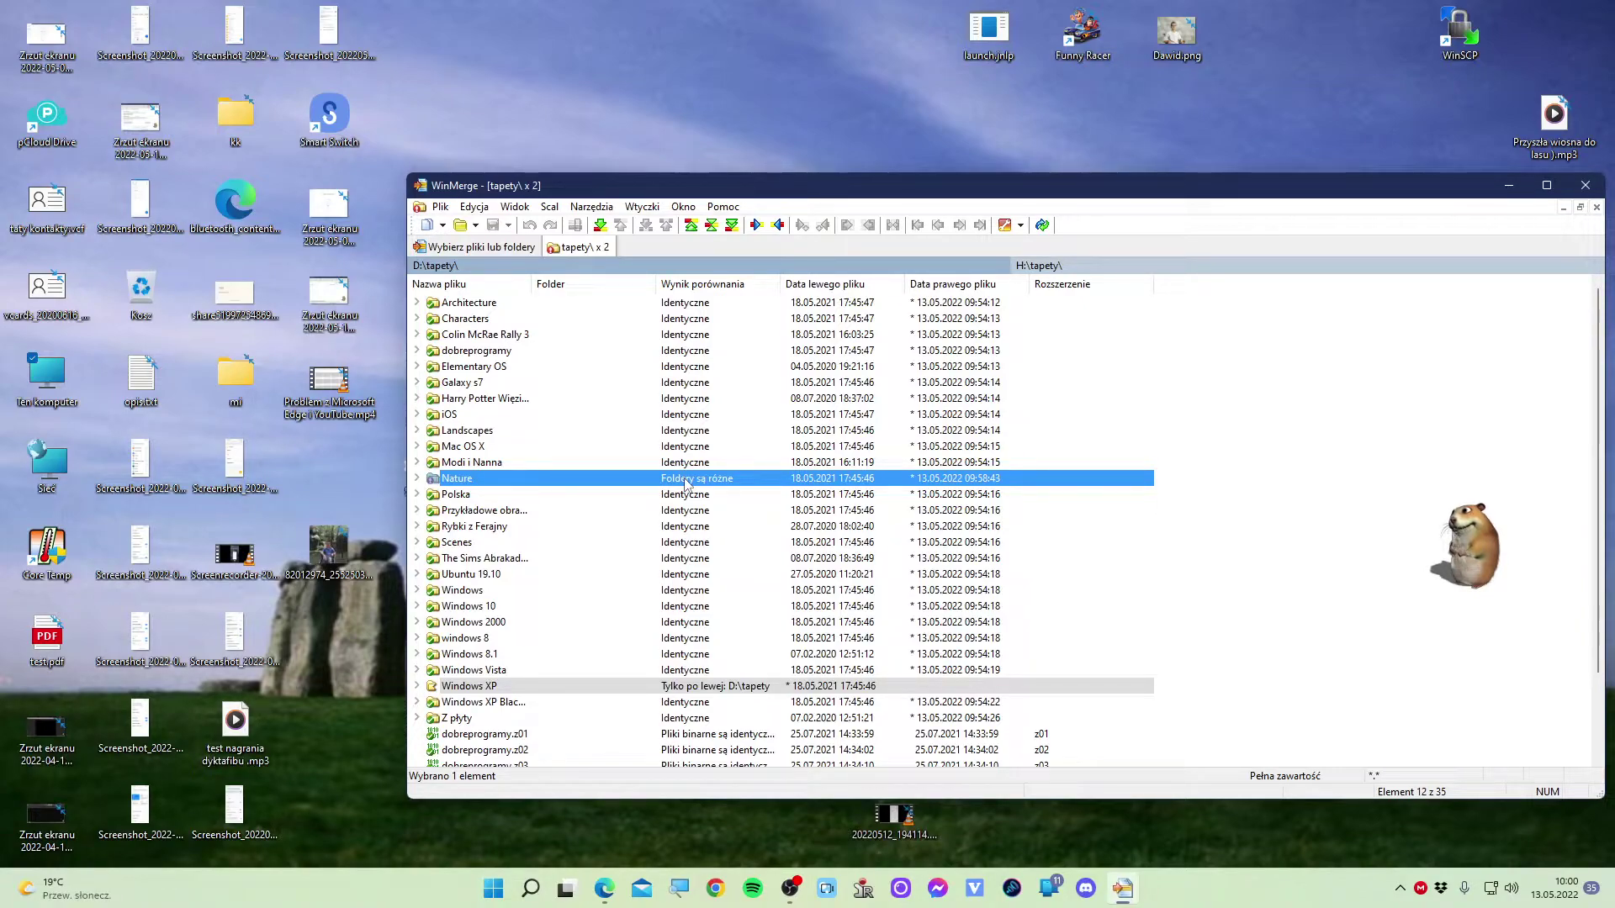
pyautogui.rightClick(685, 484)
pyautogui.click(730, 688)
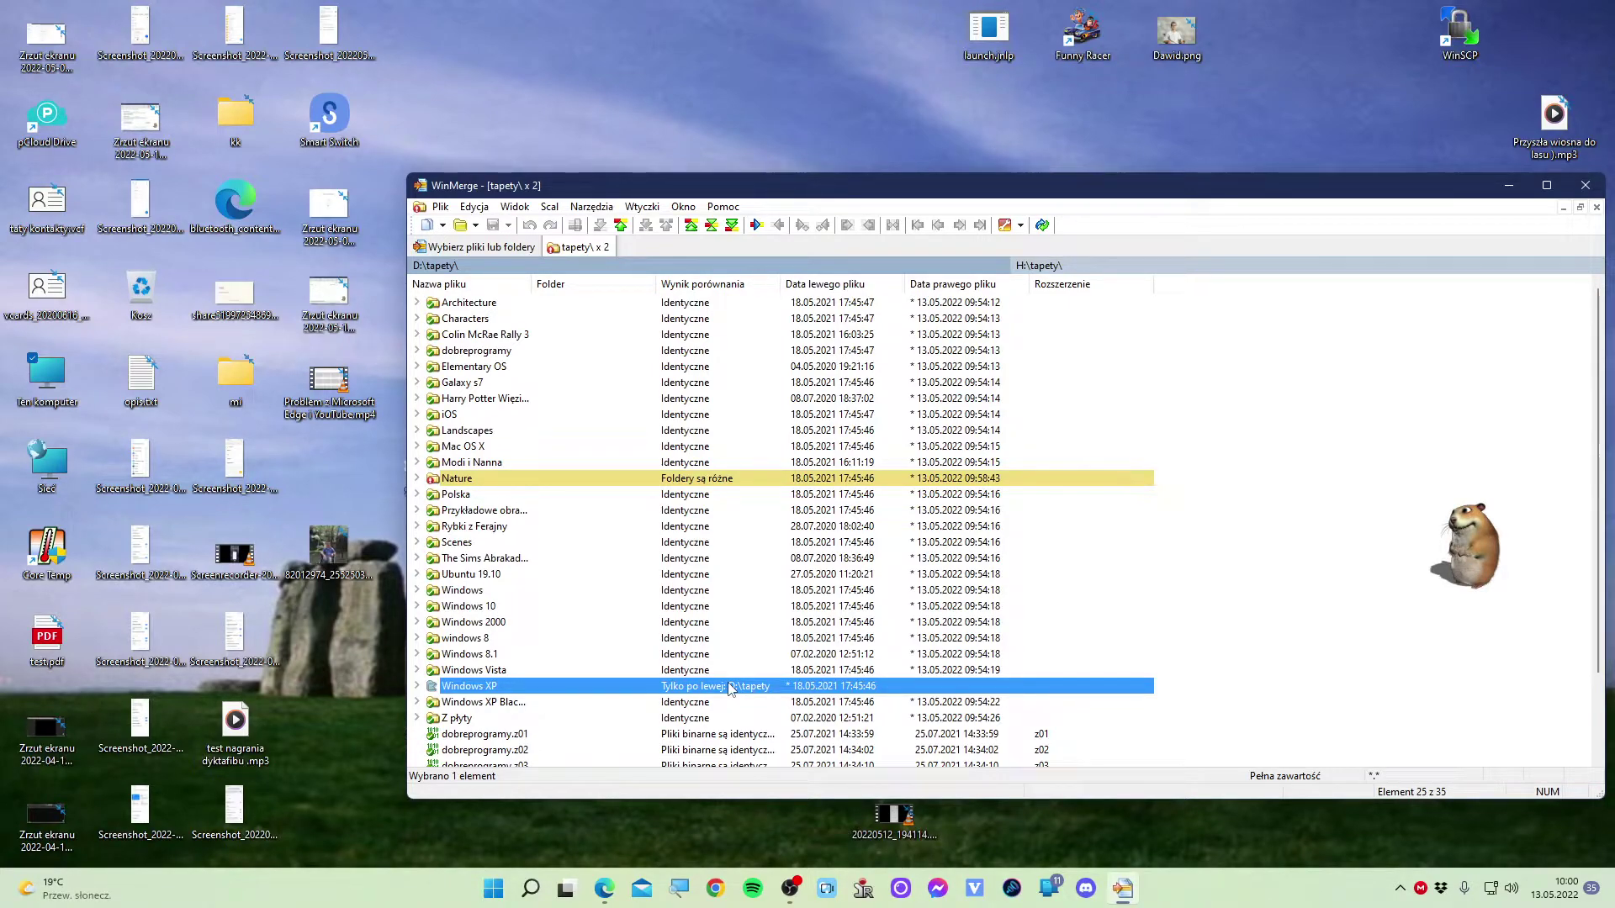
pyautogui.click(709, 479)
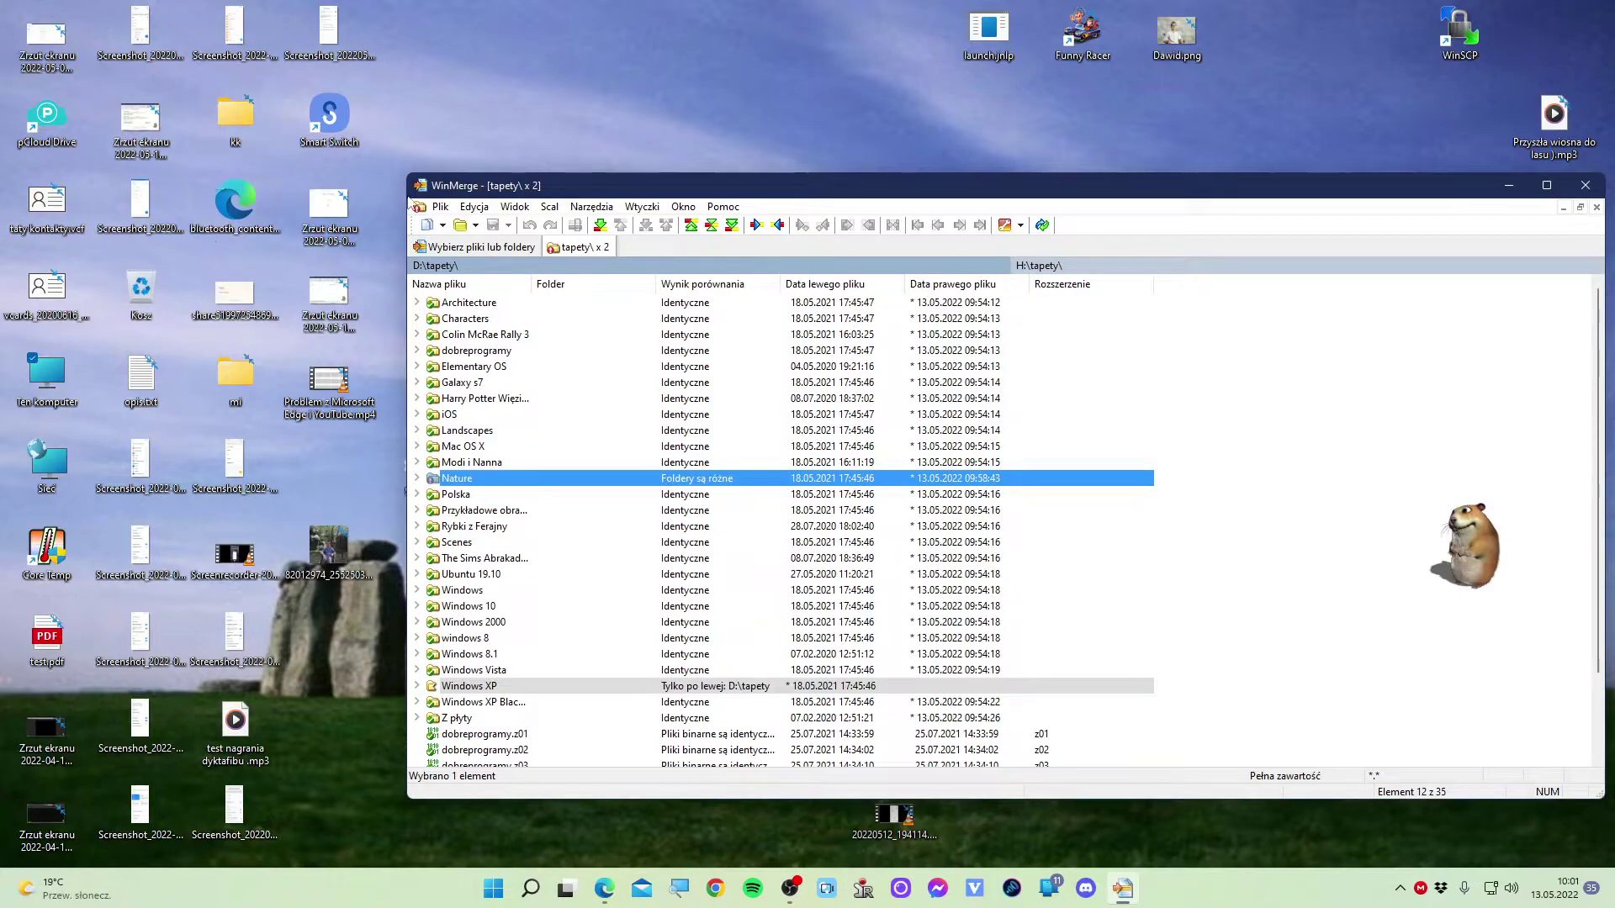
# Open a new blank two-pane text comparison and close WinMerge.
pyautogui.click(439, 206)
pyautogui.moveTo(472, 234)
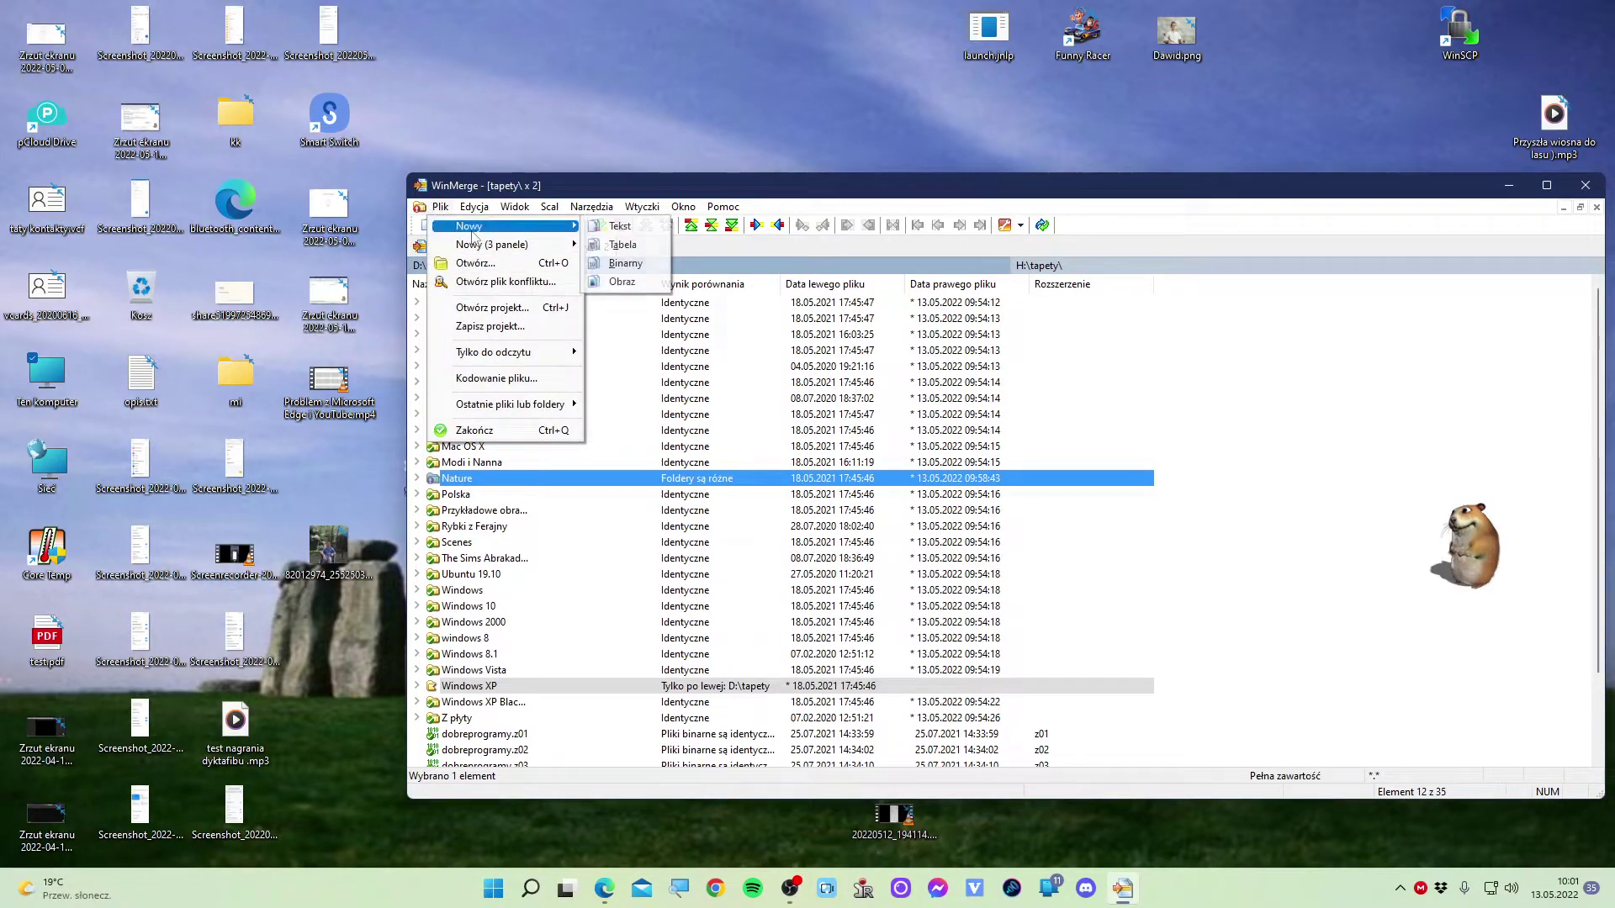
pyautogui.click(620, 225)
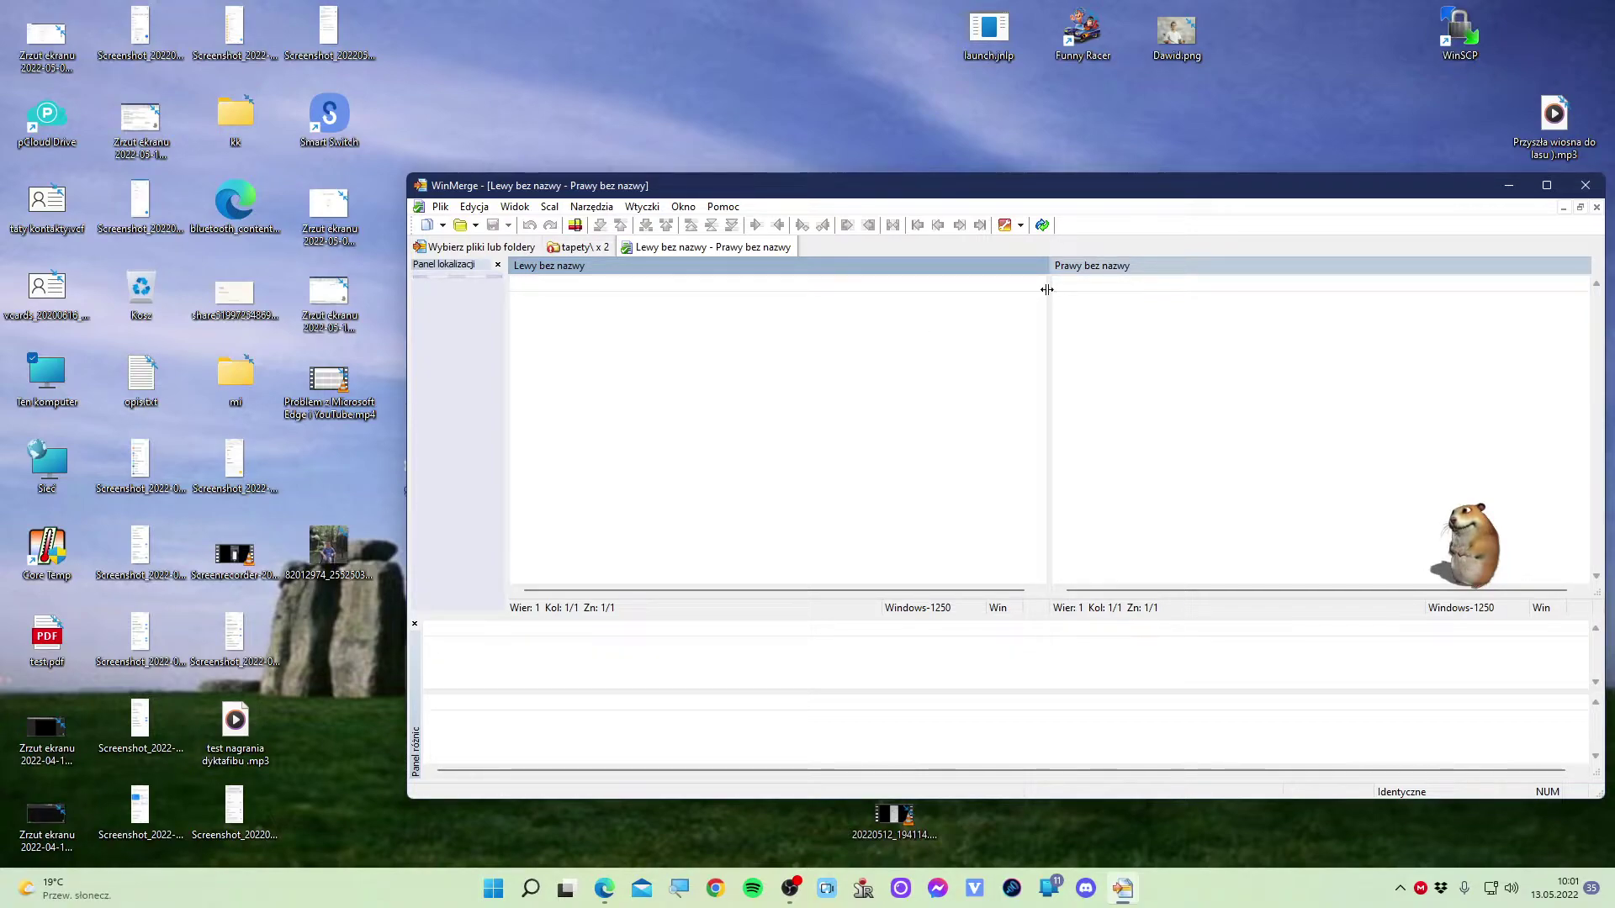
pyautogui.click(1585, 185)
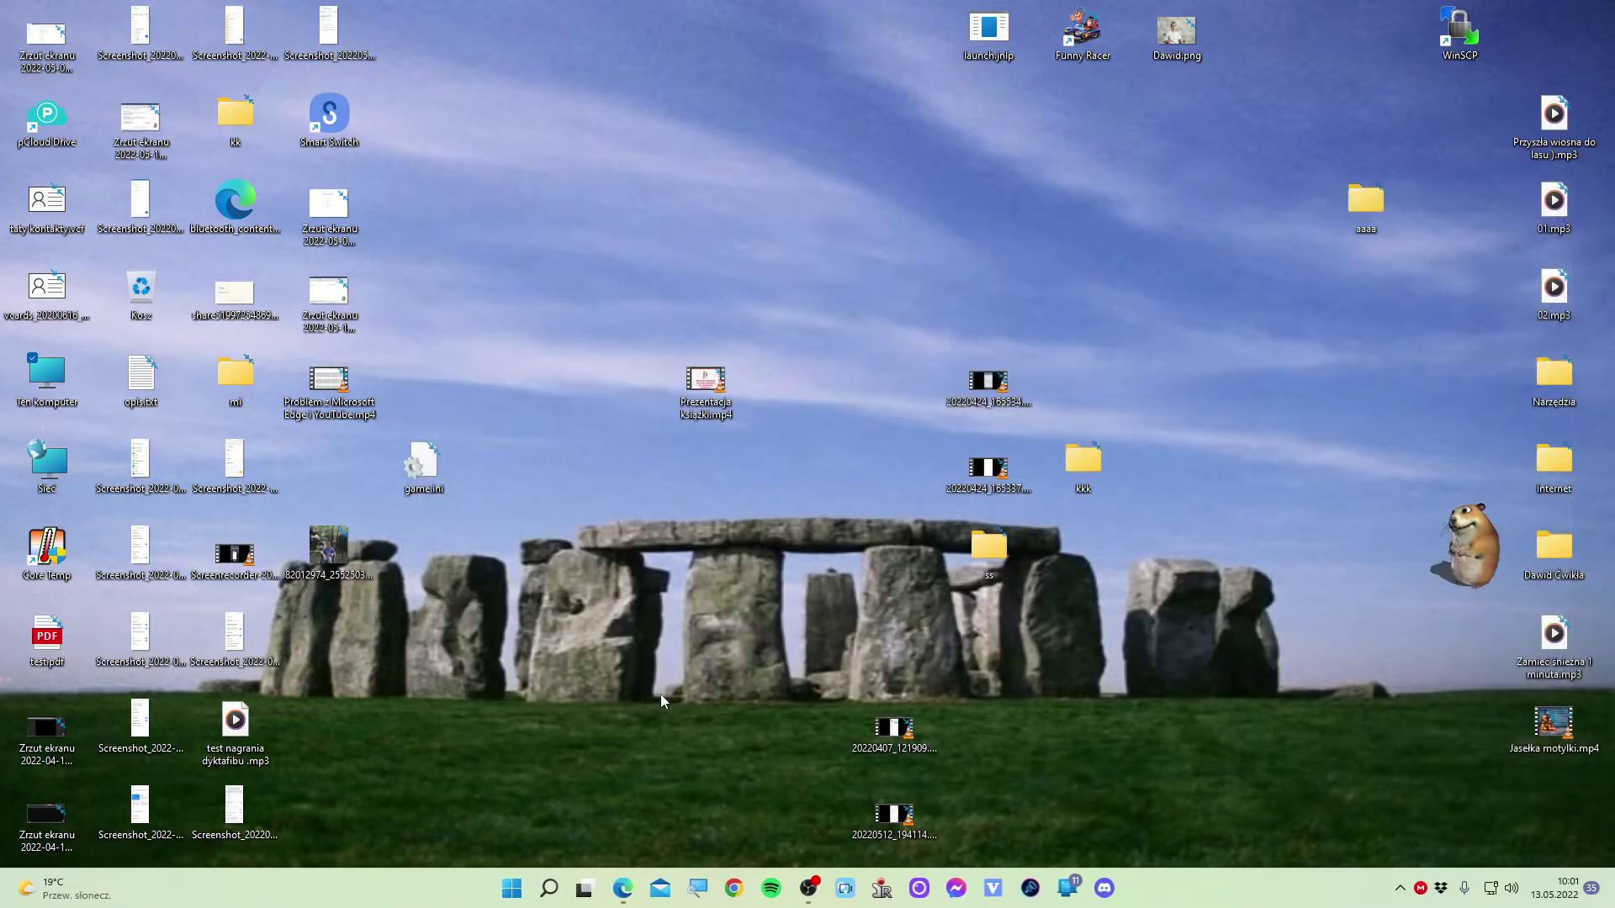
# Create a text document named "test 1.txt" on the desktop and open it in Notepad.
pyautogui.rightClick(465, 823)
pyautogui.moveTo(581, 762)
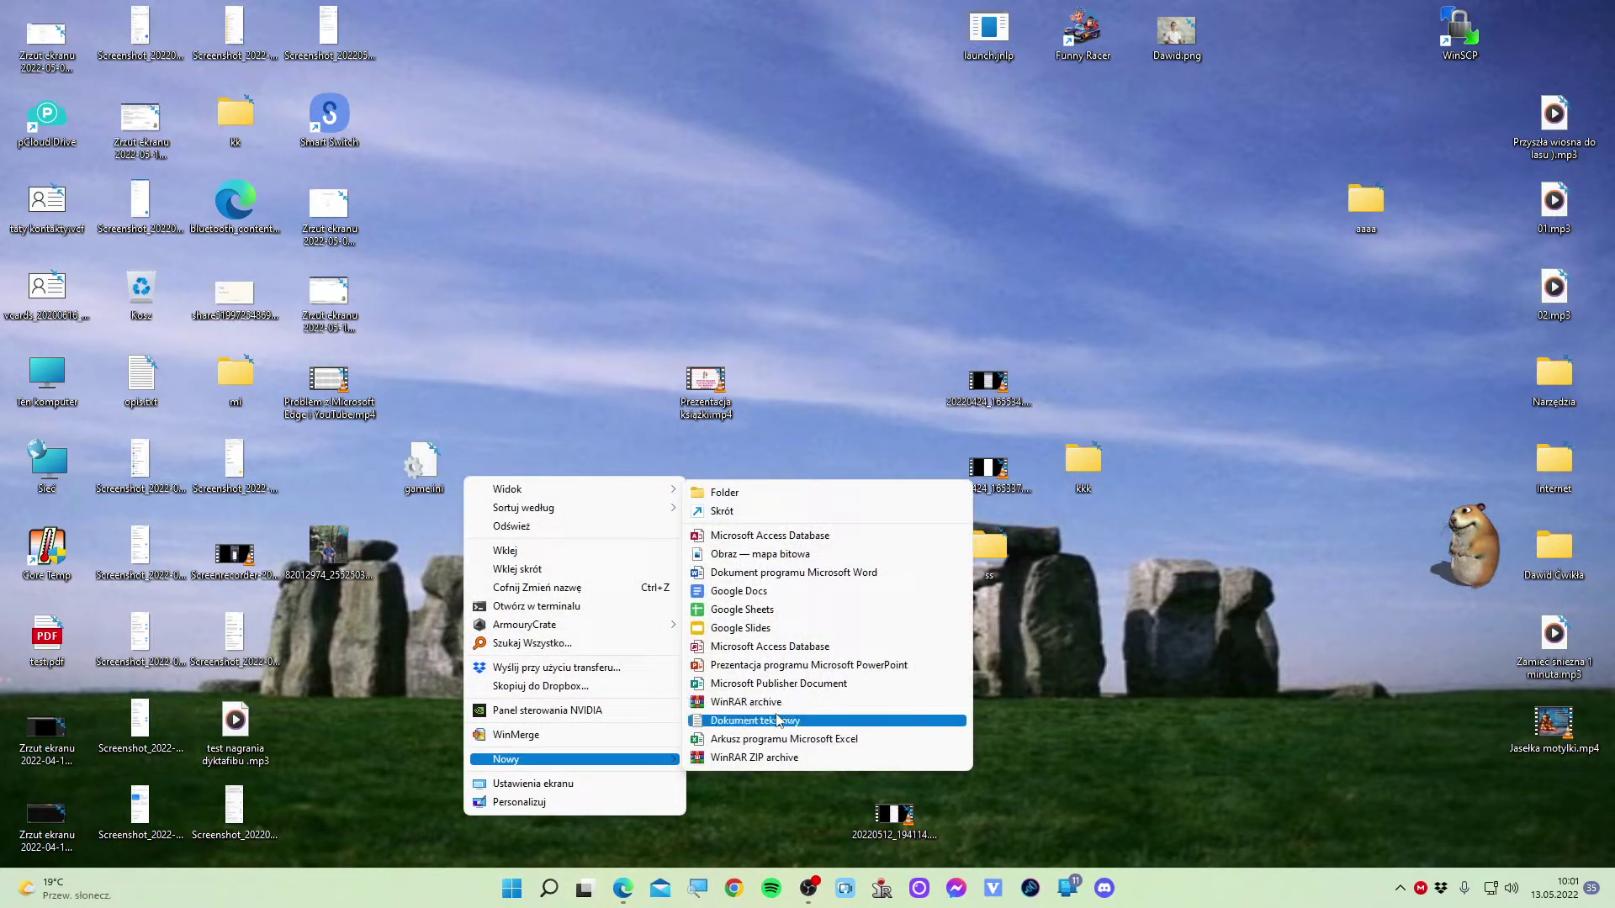
pyautogui.click(776, 717)
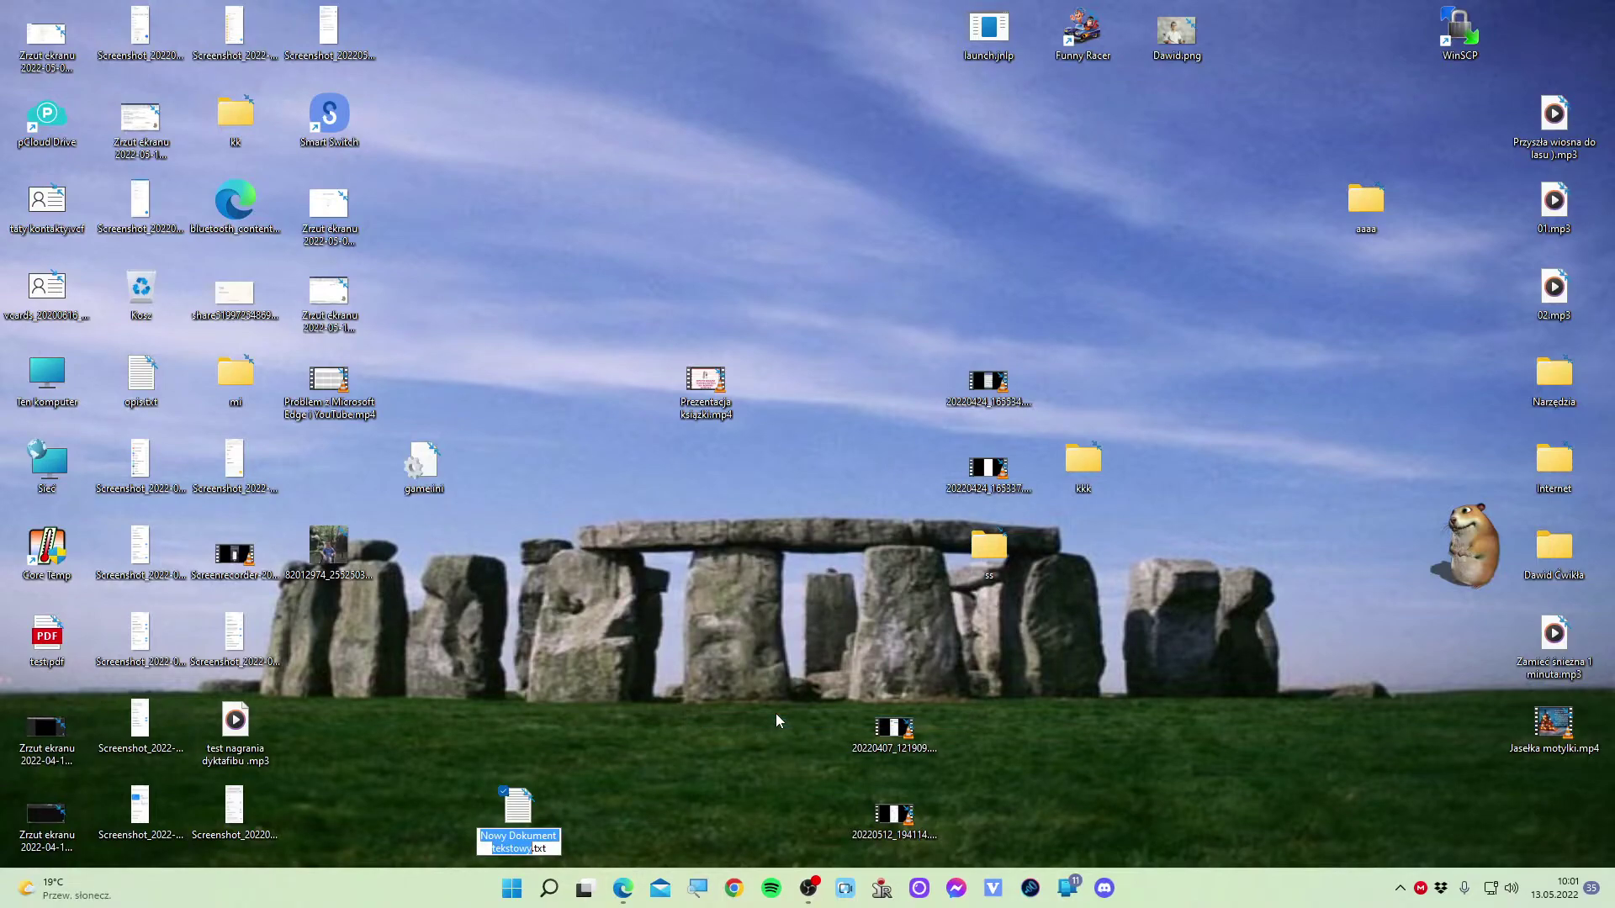
pyautogui.write('test 1')
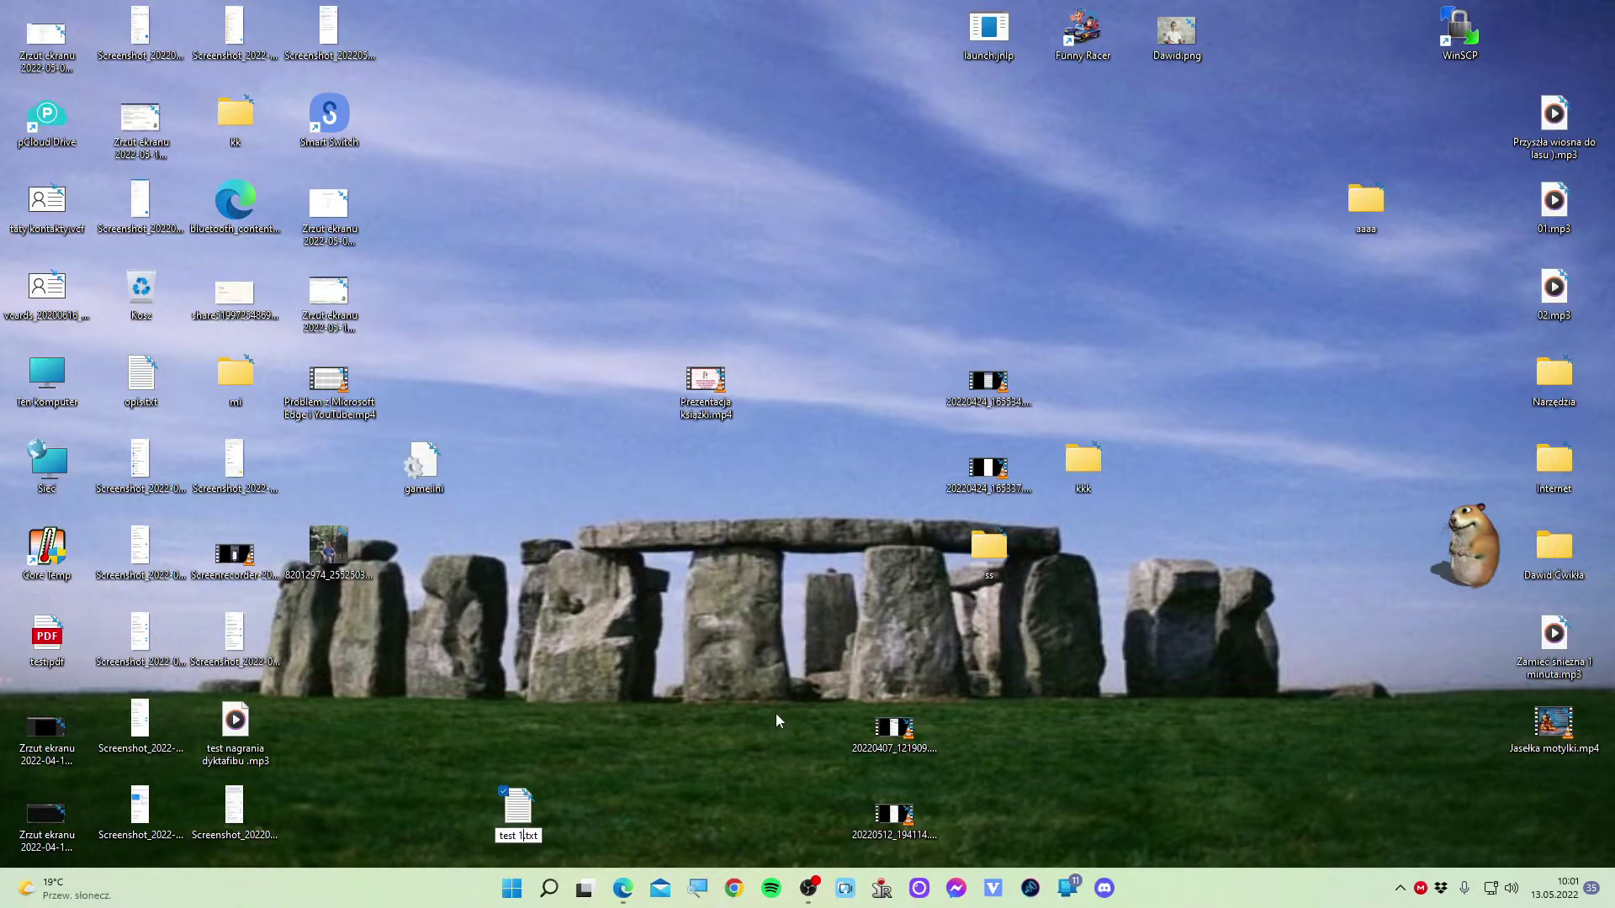
pyautogui.press('Return')
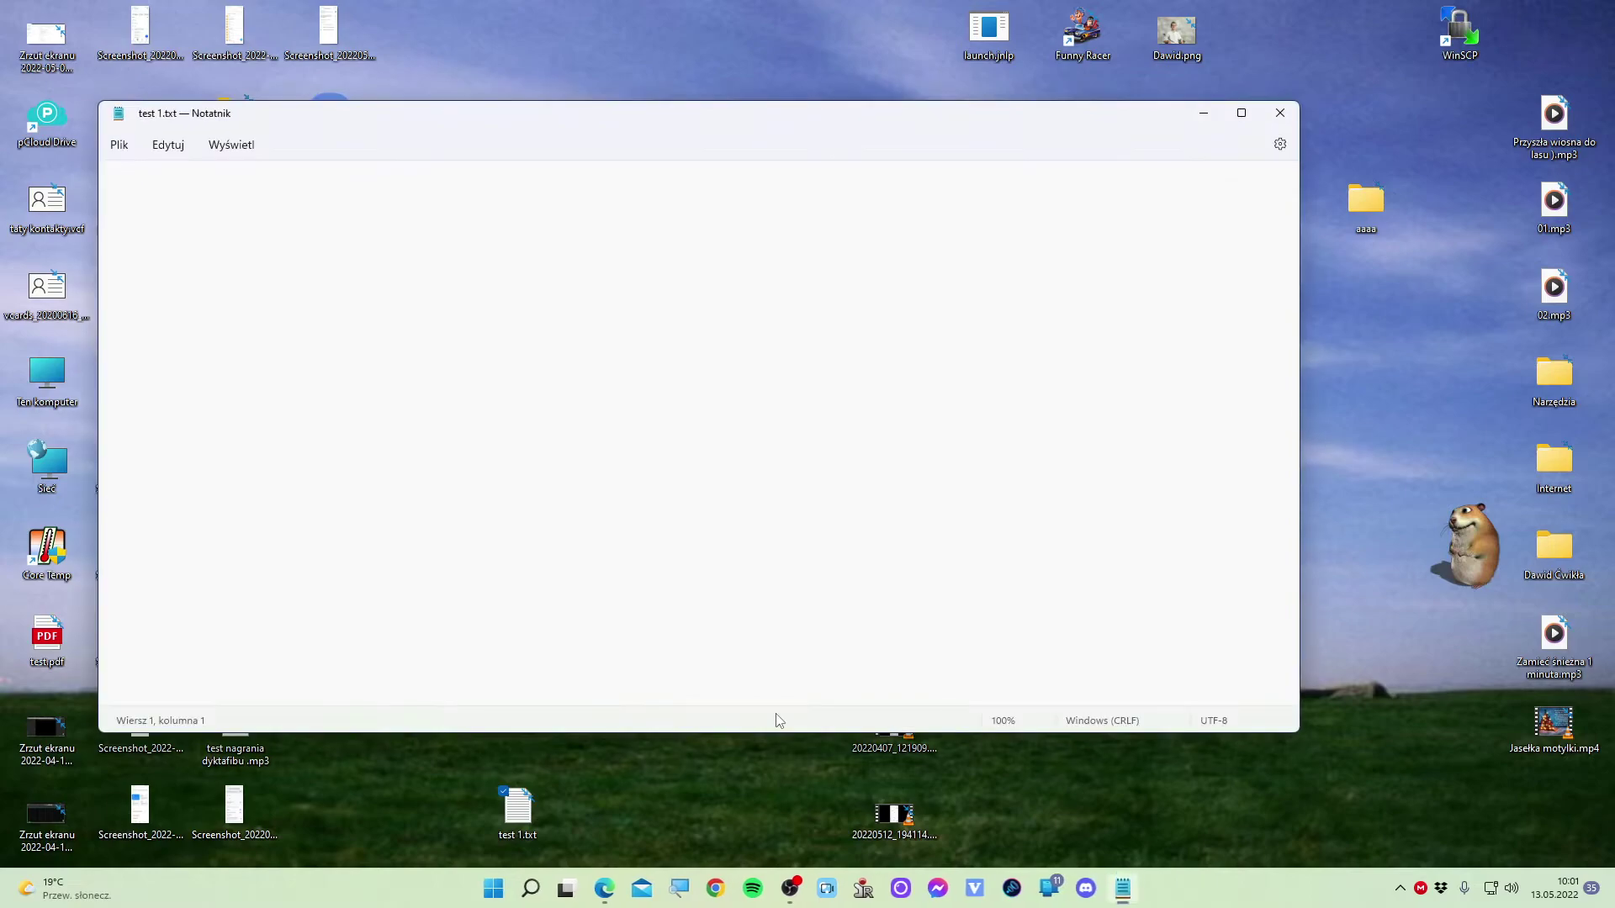
# Enter "Zasubskrybuj :)" followed by a line break in test 1.txt, and close the file with its changes saved.
pyautogui.write('Zasu')
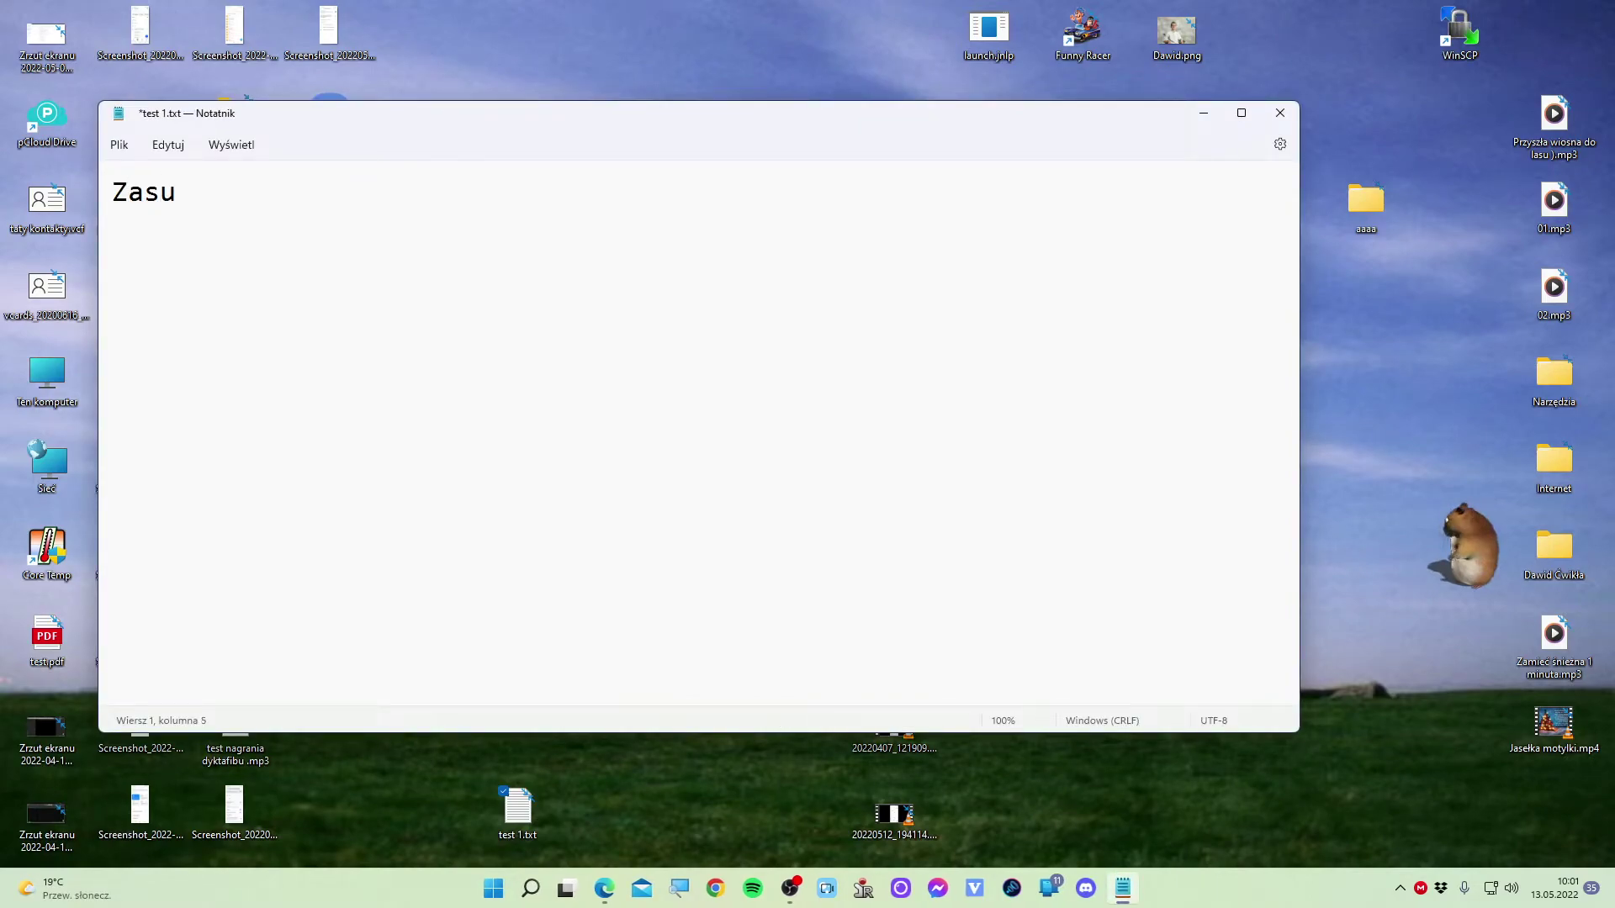
pyautogui.write('bskryb')
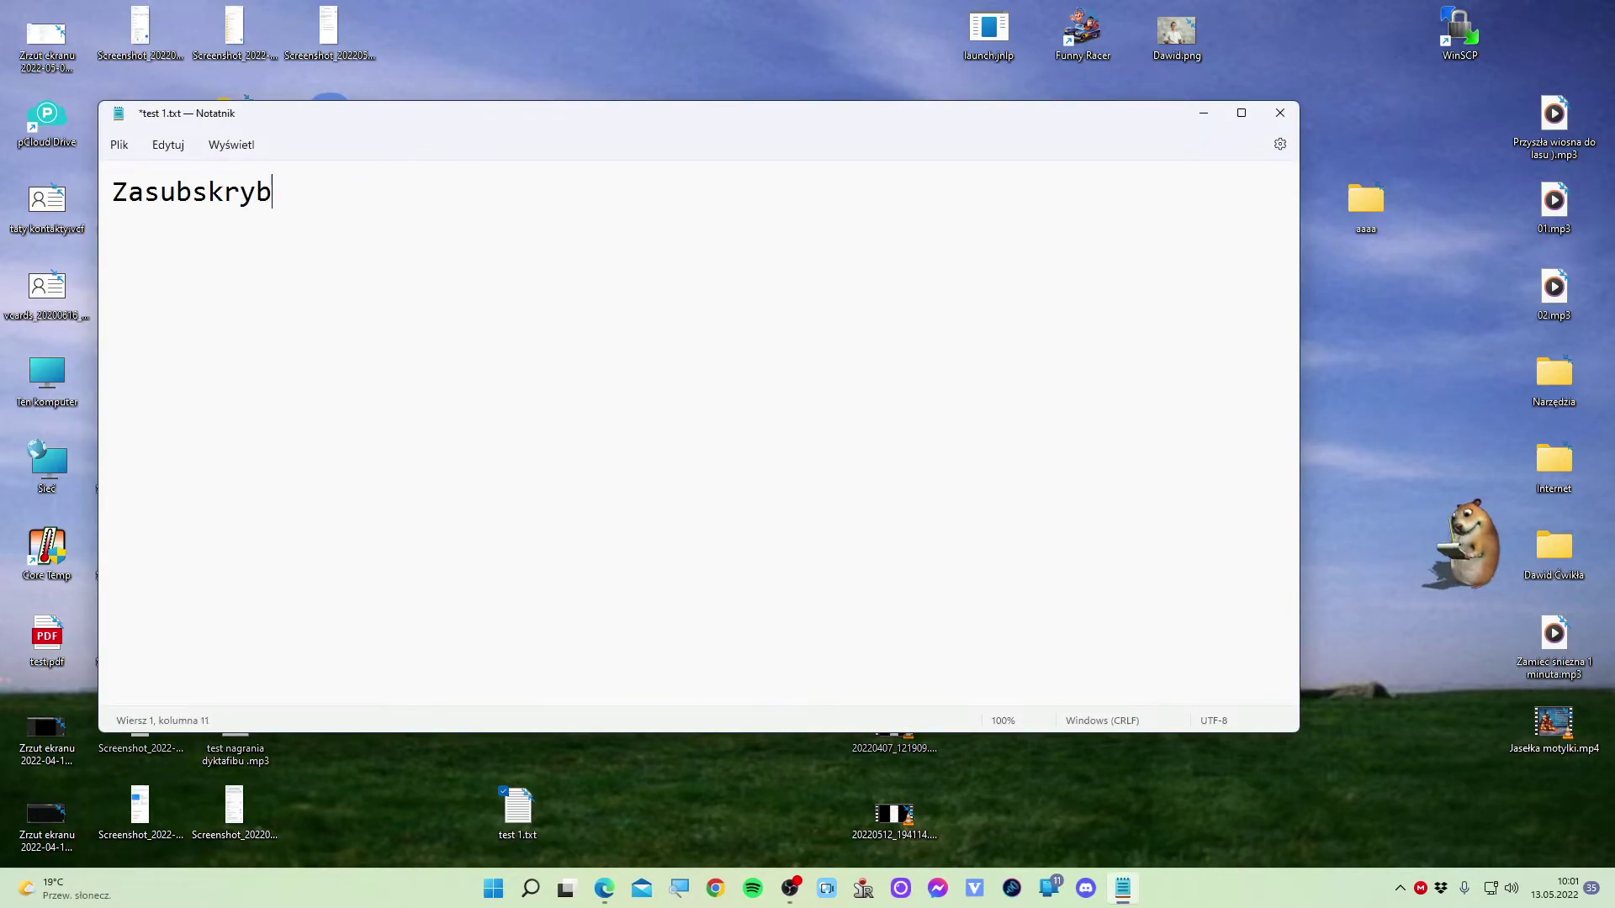
pyautogui.write('uj :)')
pyautogui.press('Return')
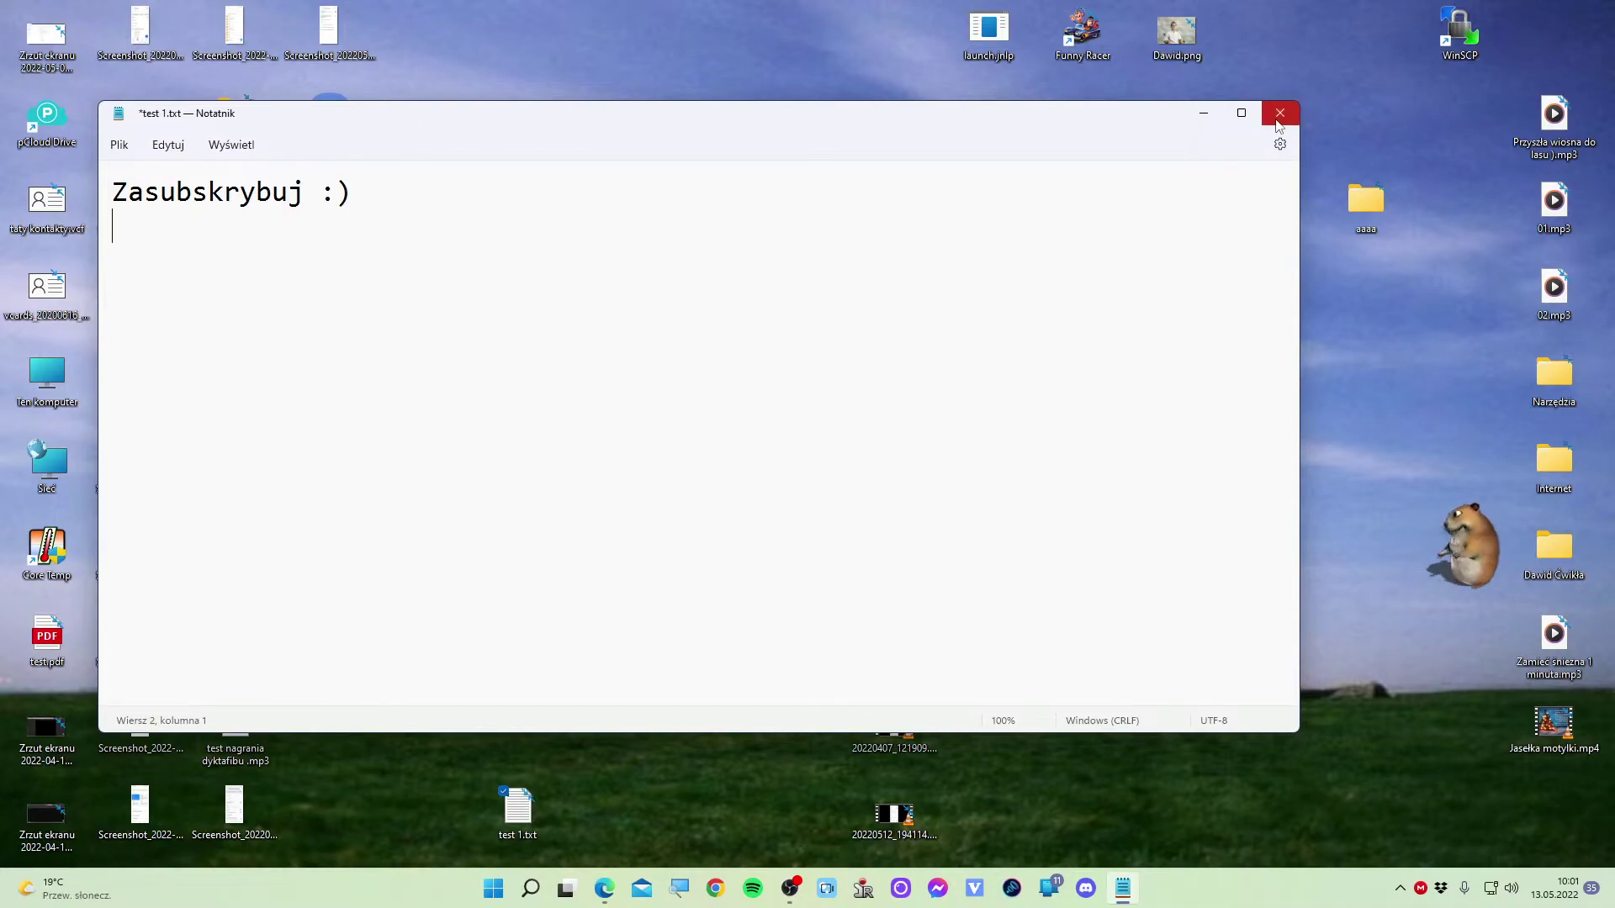
pyautogui.click(1277, 122)
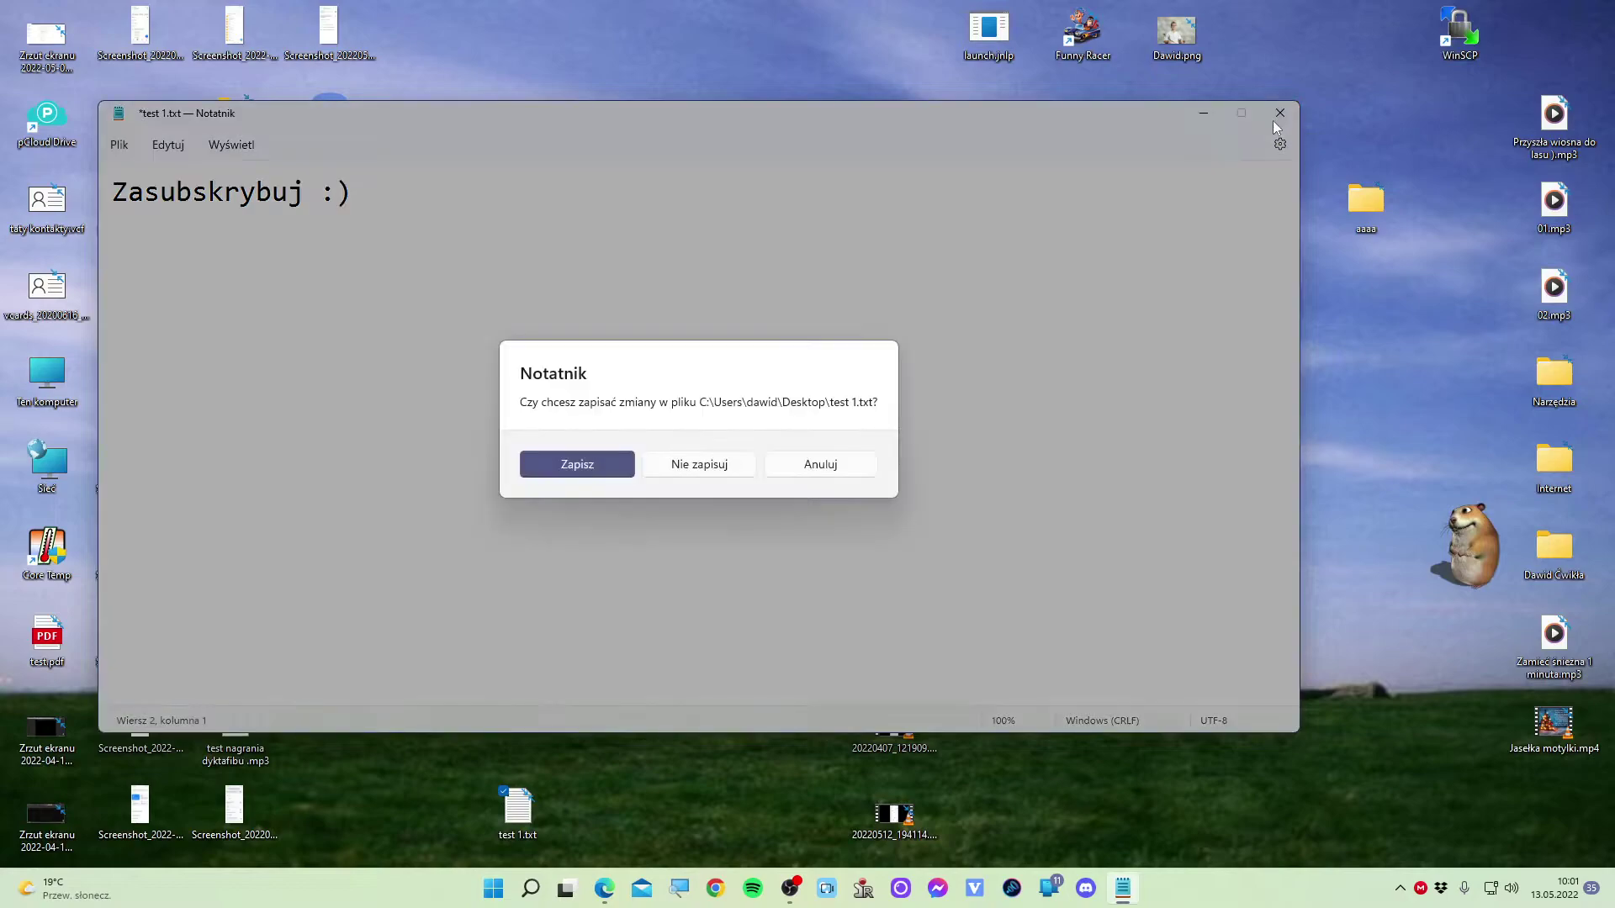
pyautogui.click(576, 467)
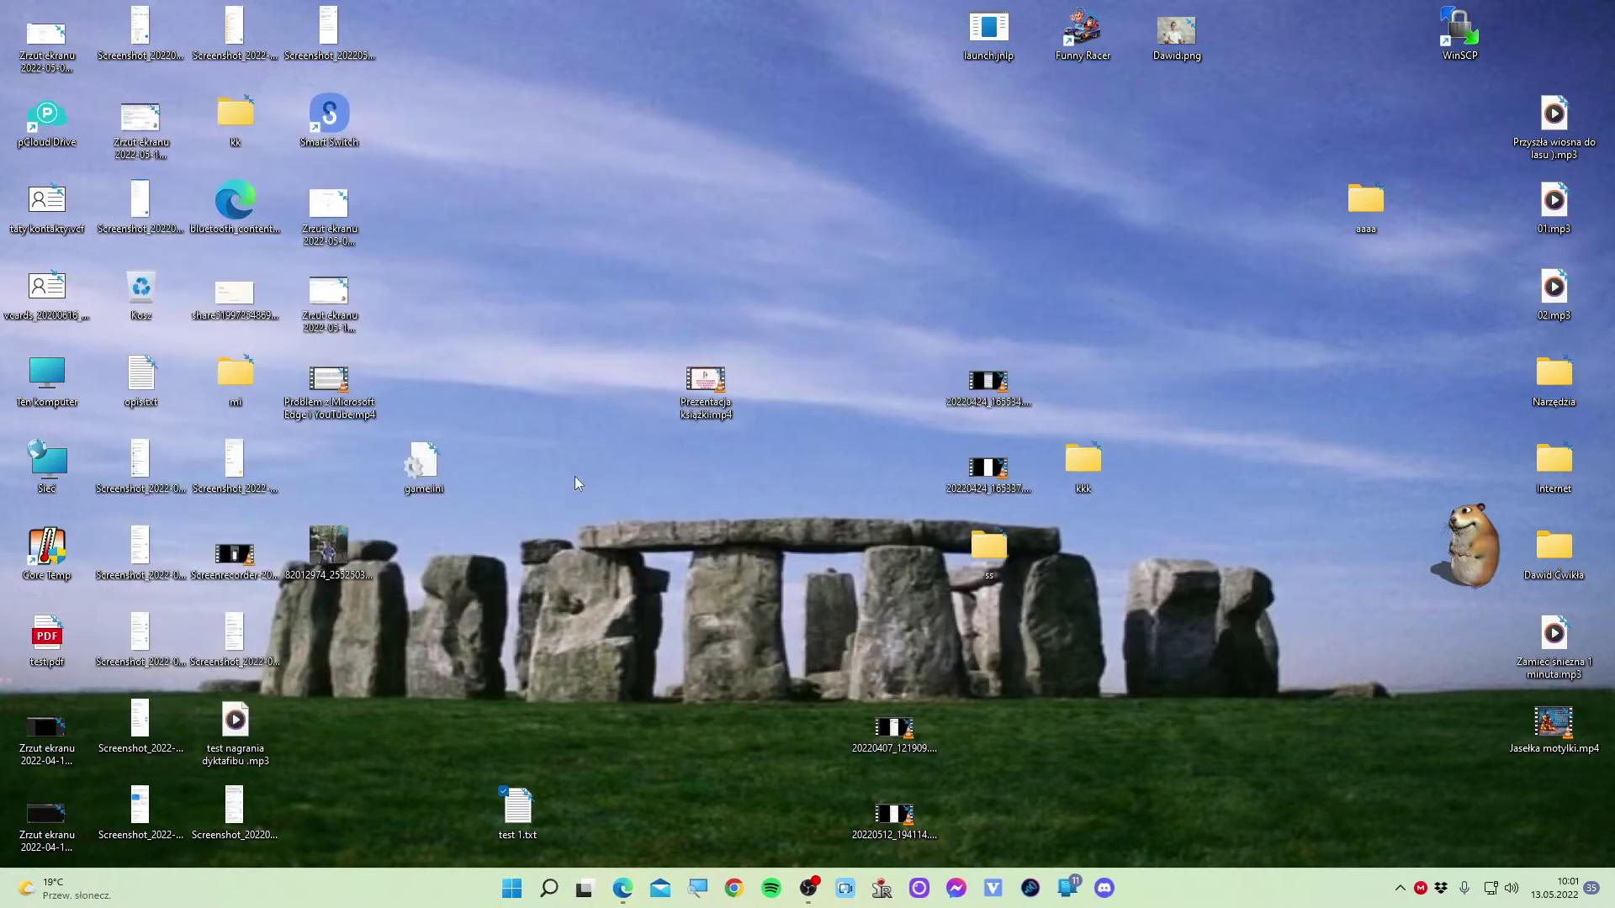
# Create a second text document named "test 2.txt" on the desktop and open it in Notepad.
pyautogui.rightClick(633, 822)
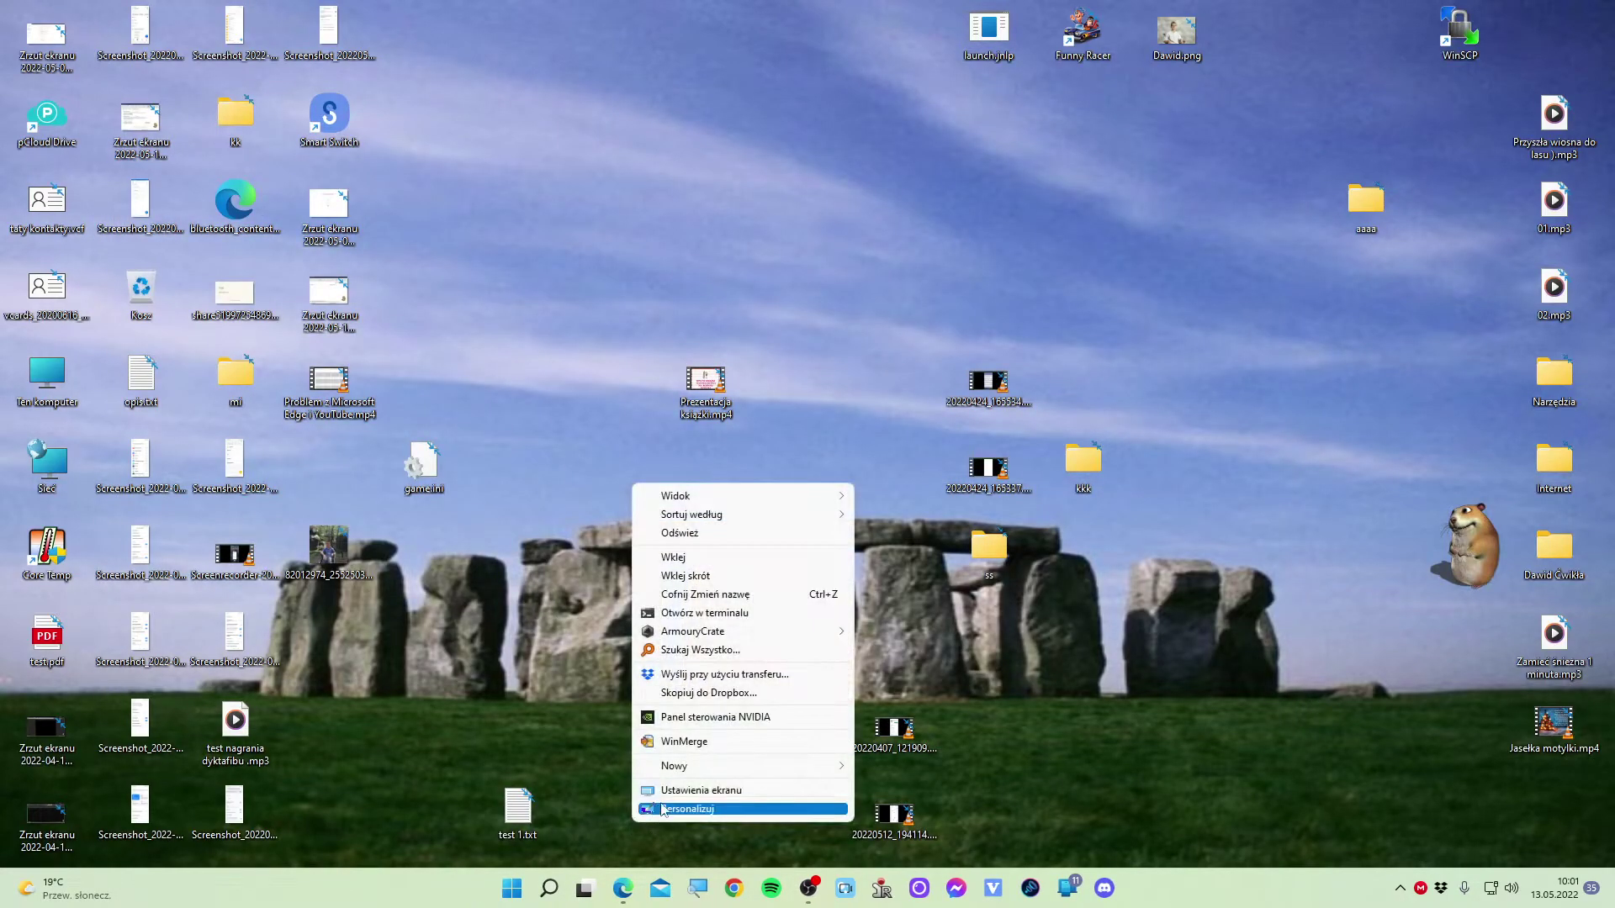
pyautogui.moveTo(715, 765)
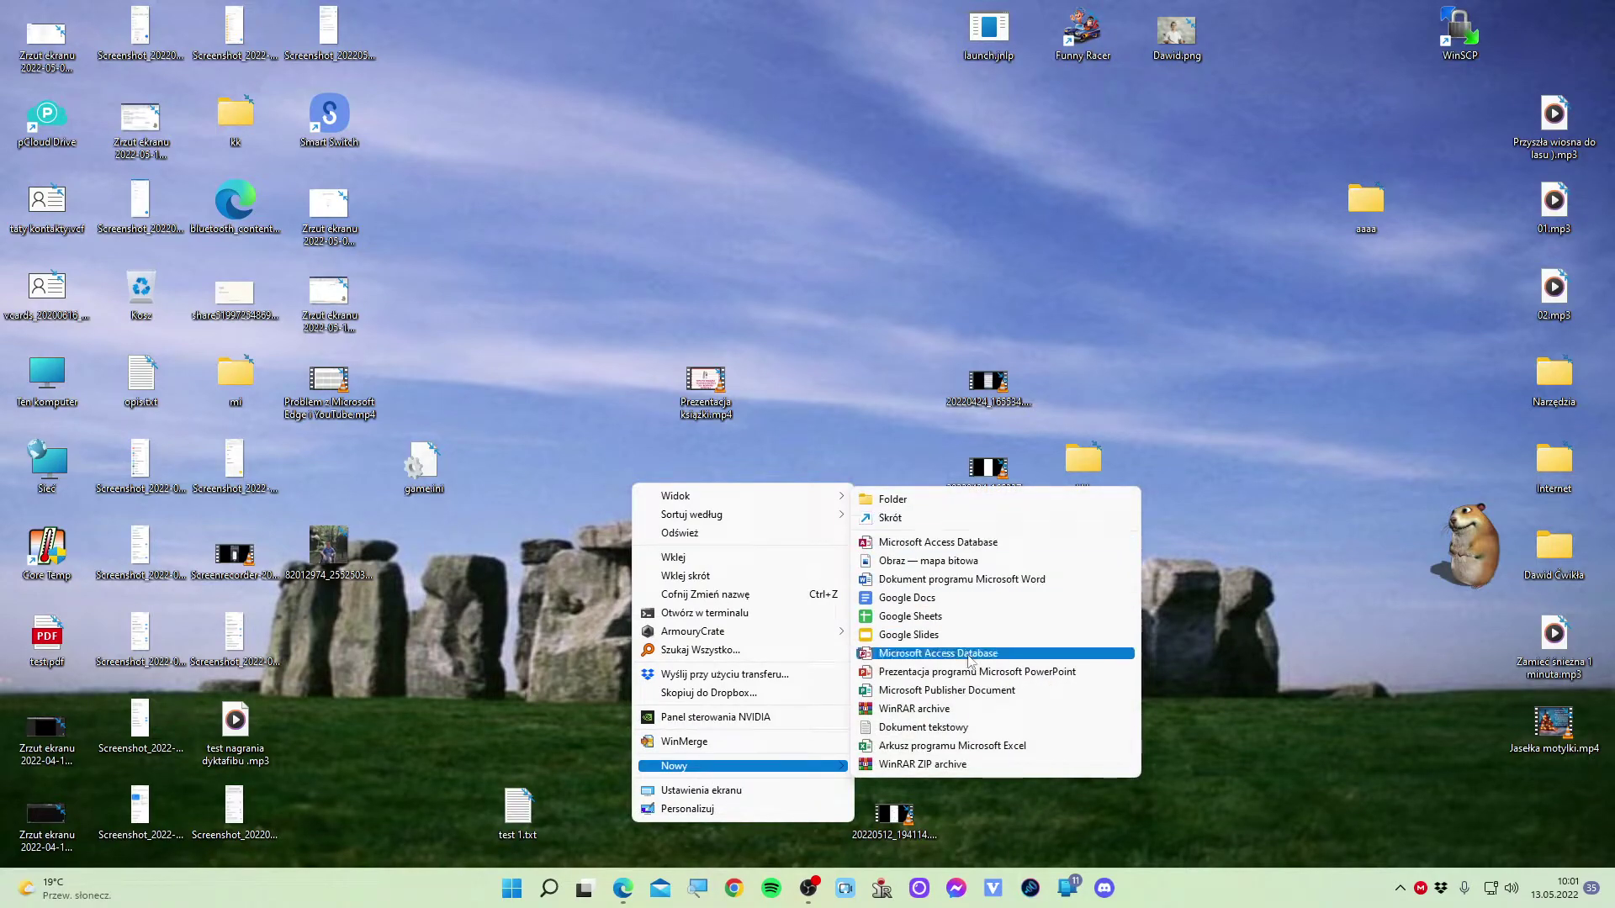
pyautogui.click(995, 726)
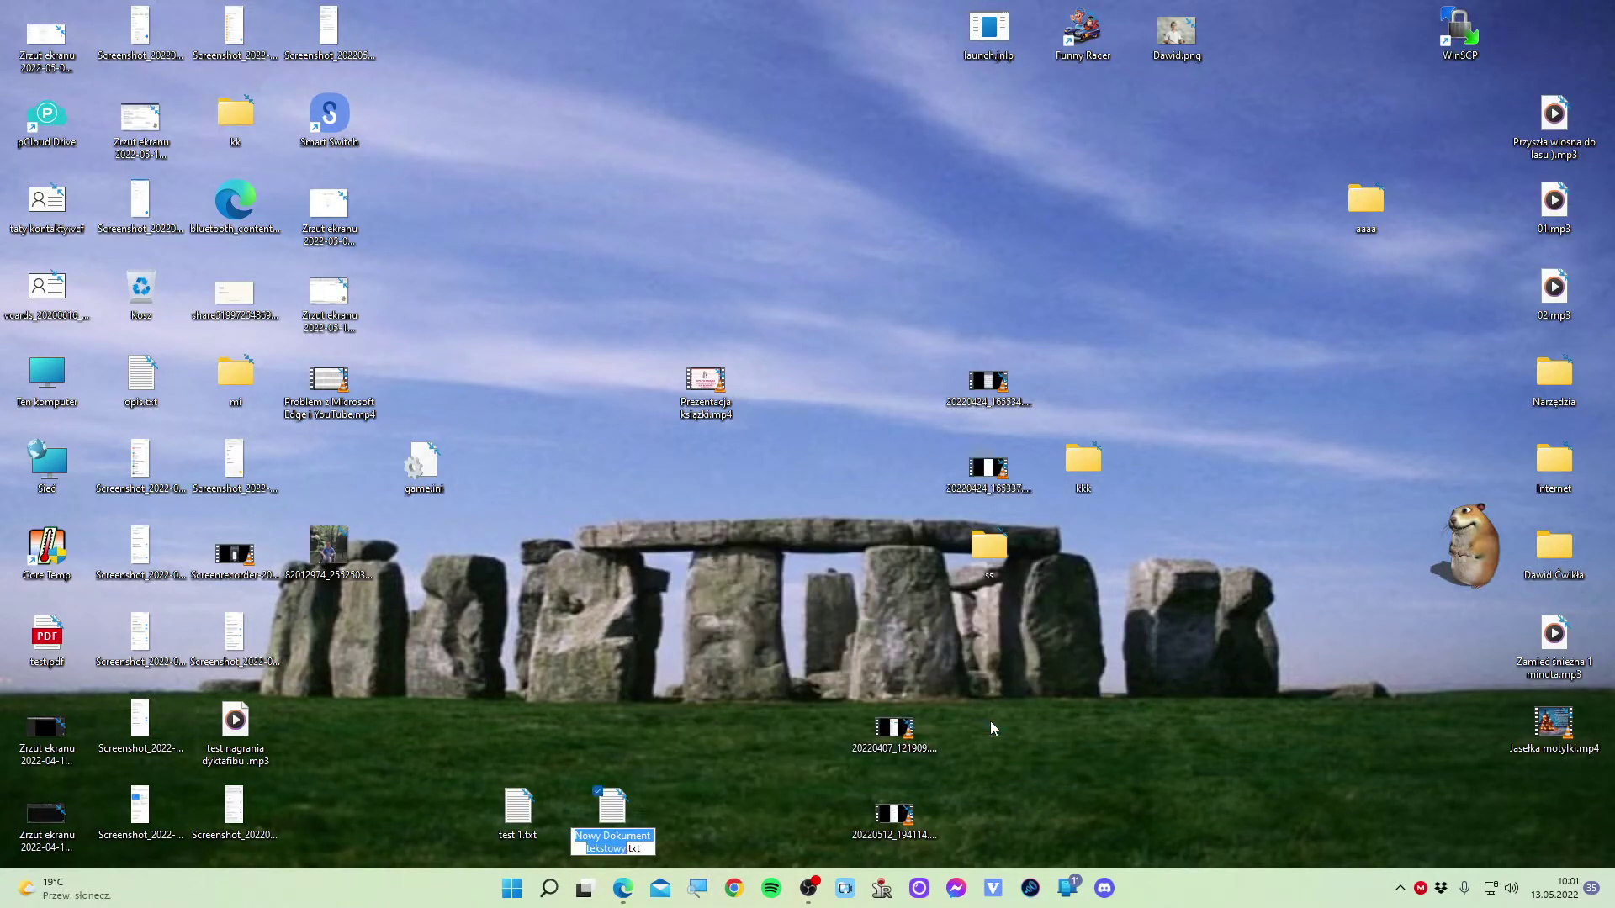
pyautogui.write('test ')
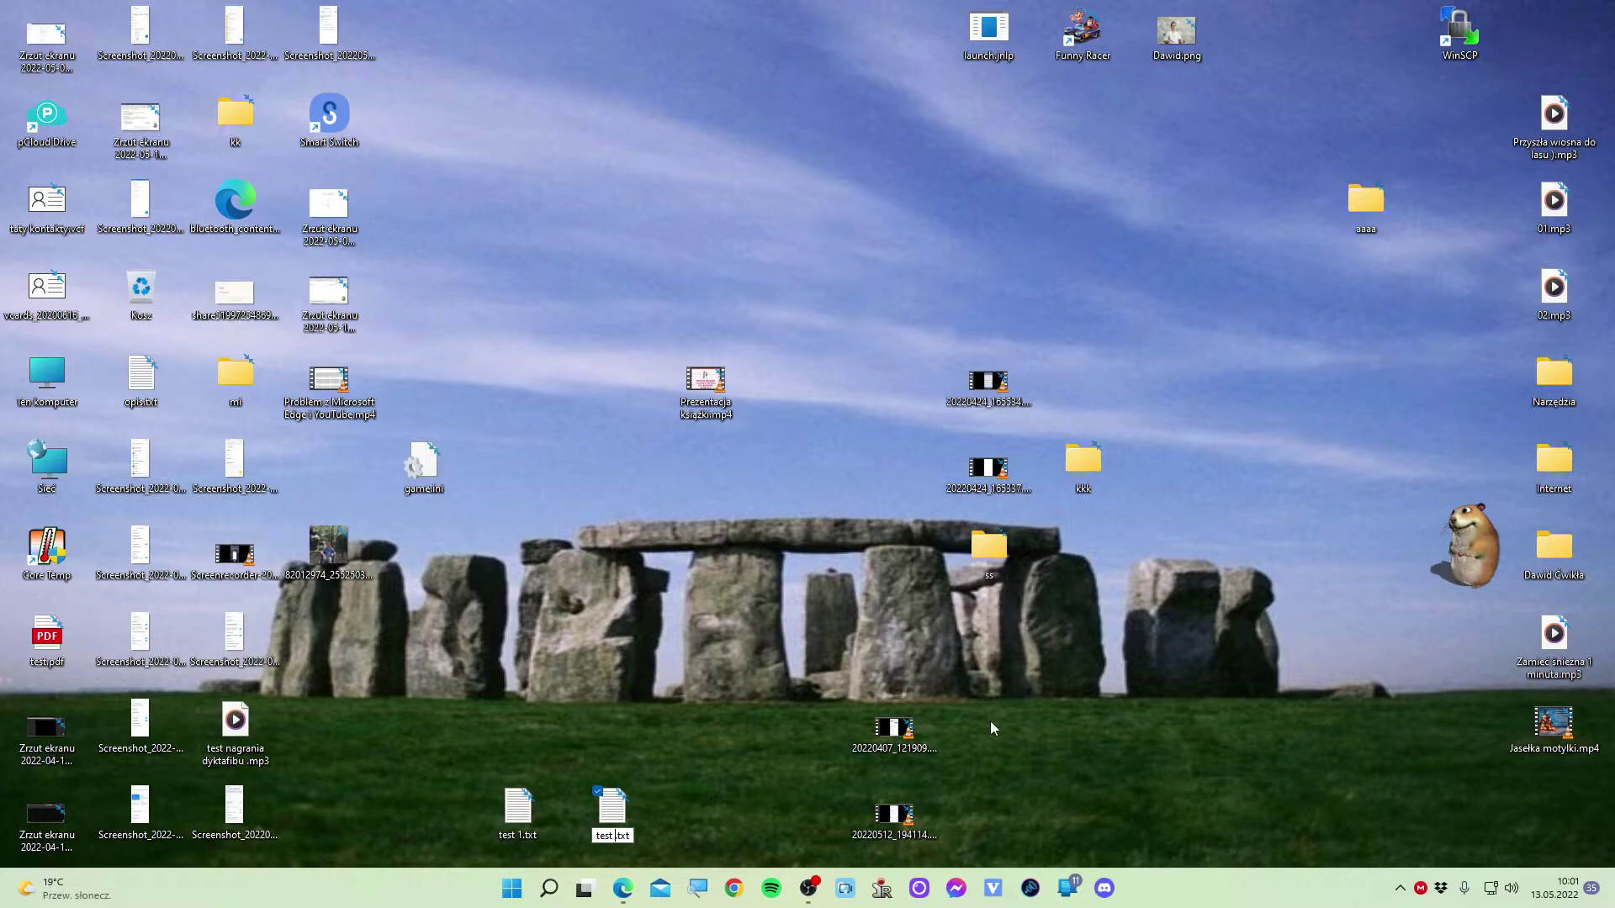
pyautogui.write('2')
pyautogui.press('Return')
pyautogui.press('Return')
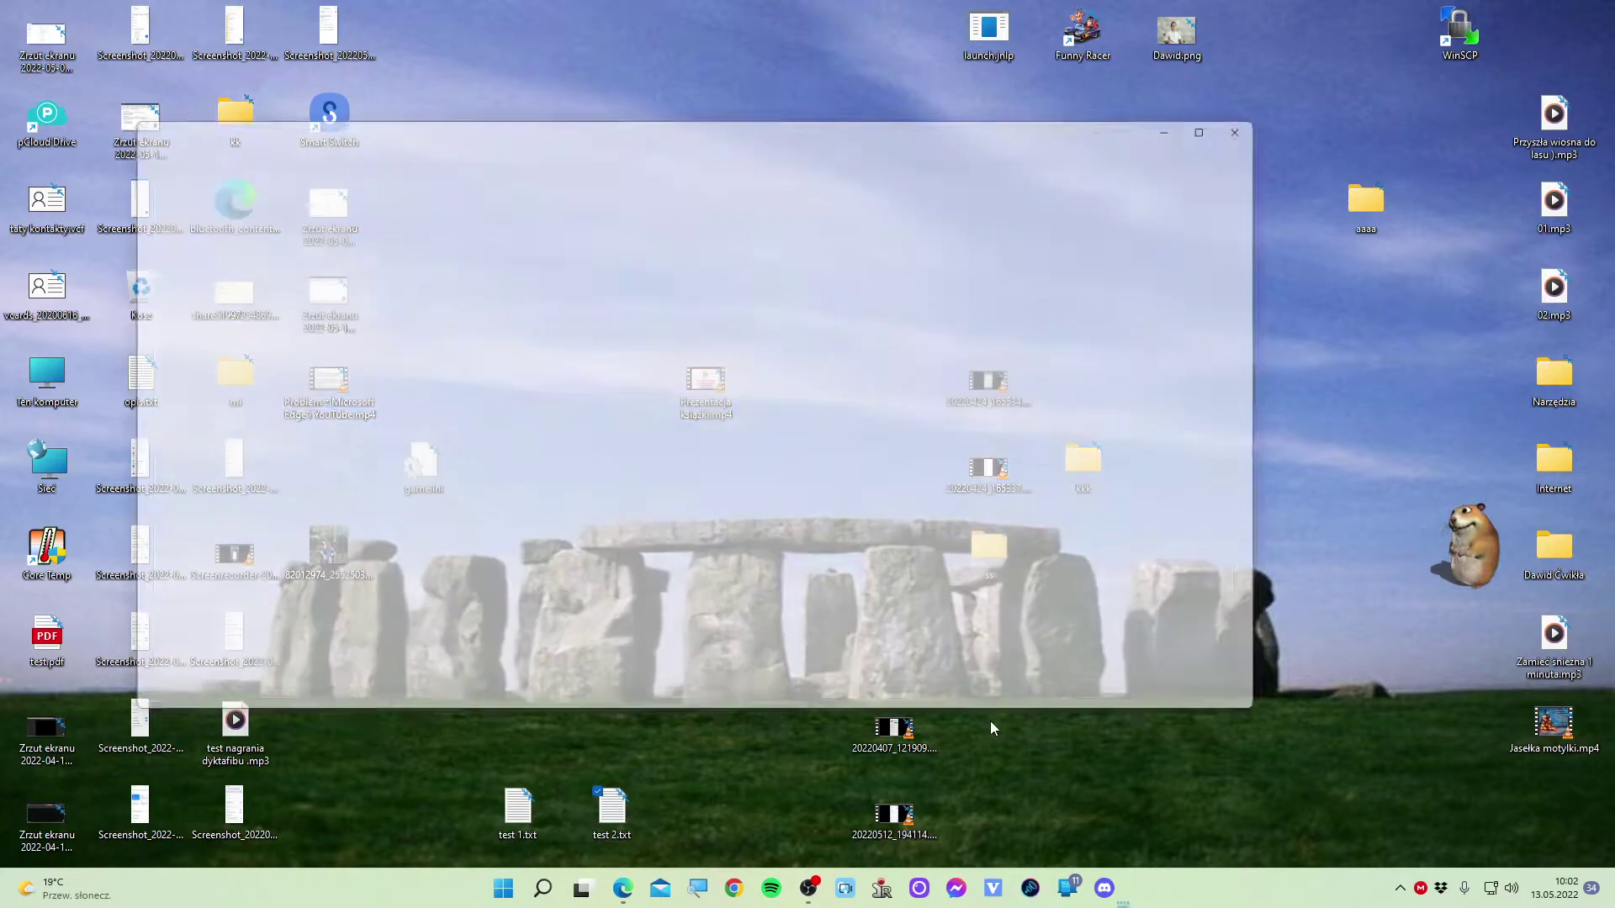
# Write "Zostaw Suba :)" in test 2.txt, then save and close the file.
pyautogui.write('Zo')
pyautogui.write('sra')
pyautogui.press('BackSpace')
pyautogui.press('BackSpace')
pyautogui.write('taw')
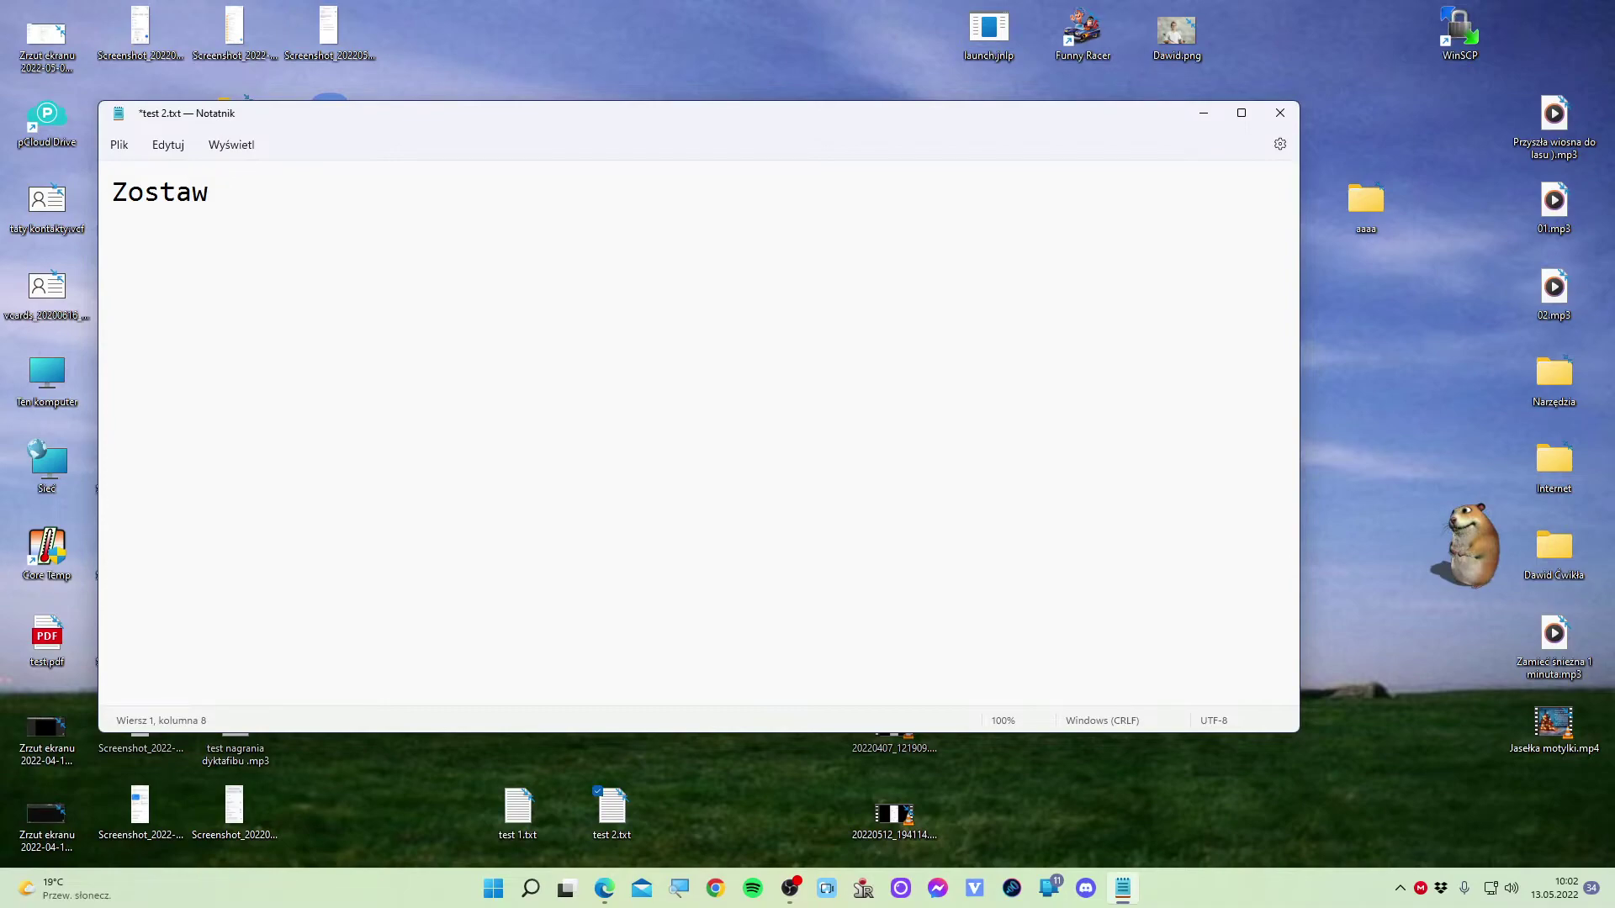
pyautogui.write('Suba')
pyautogui.press('BackSpace')
pyautogui.press('BackSpace')
pyautogui.write(':)')
pyautogui.hotkey('ctrl', 's')
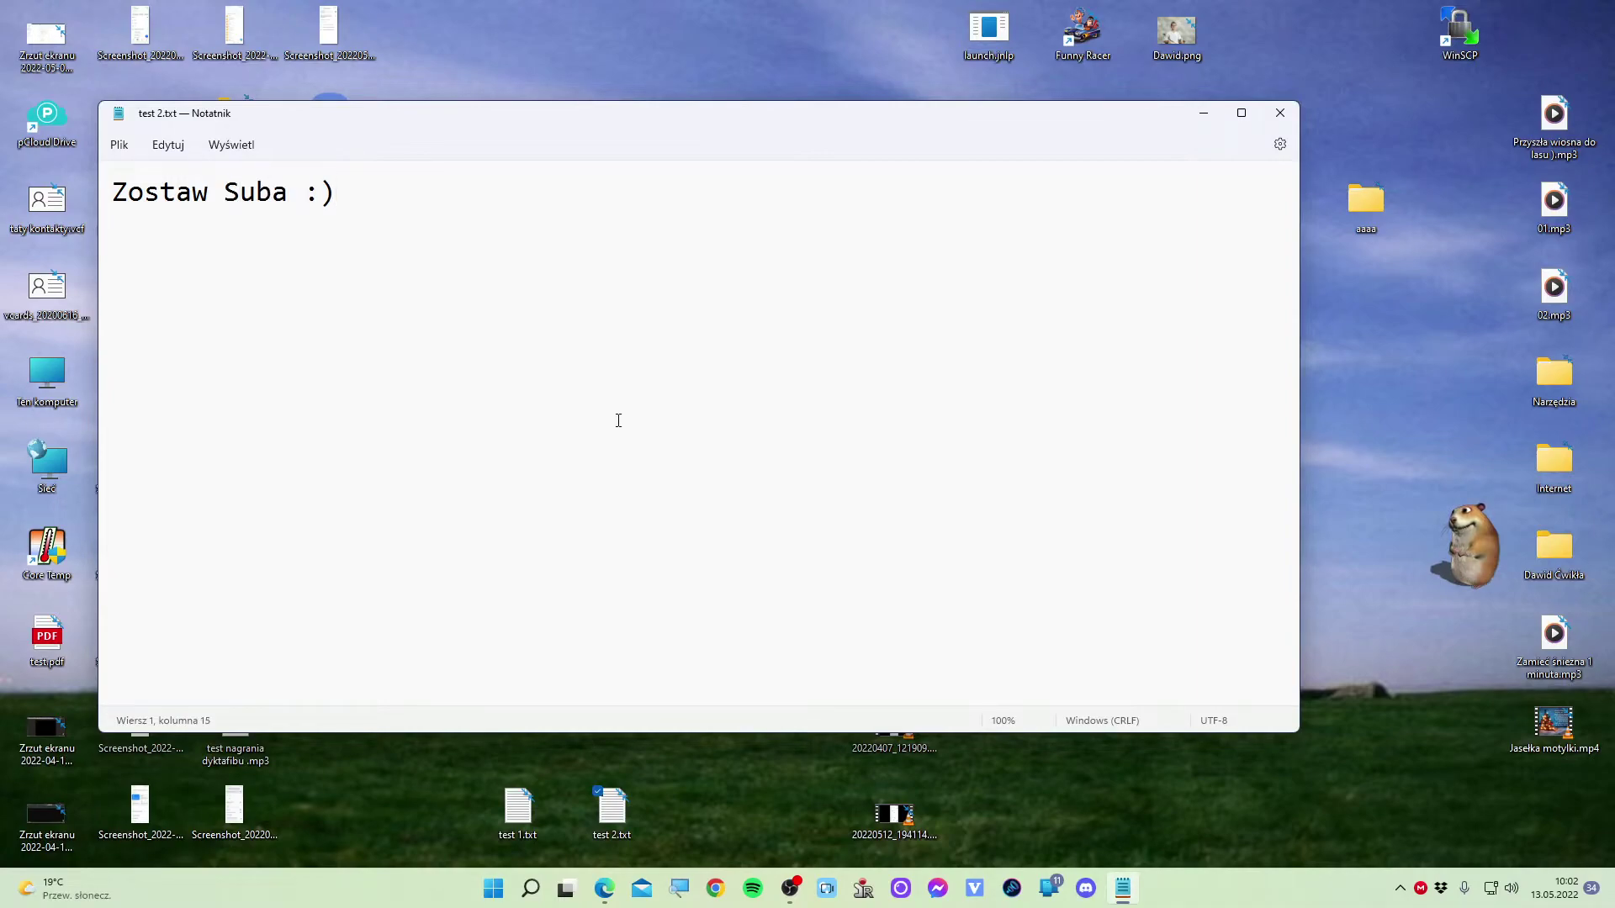
pyautogui.click(1280, 113)
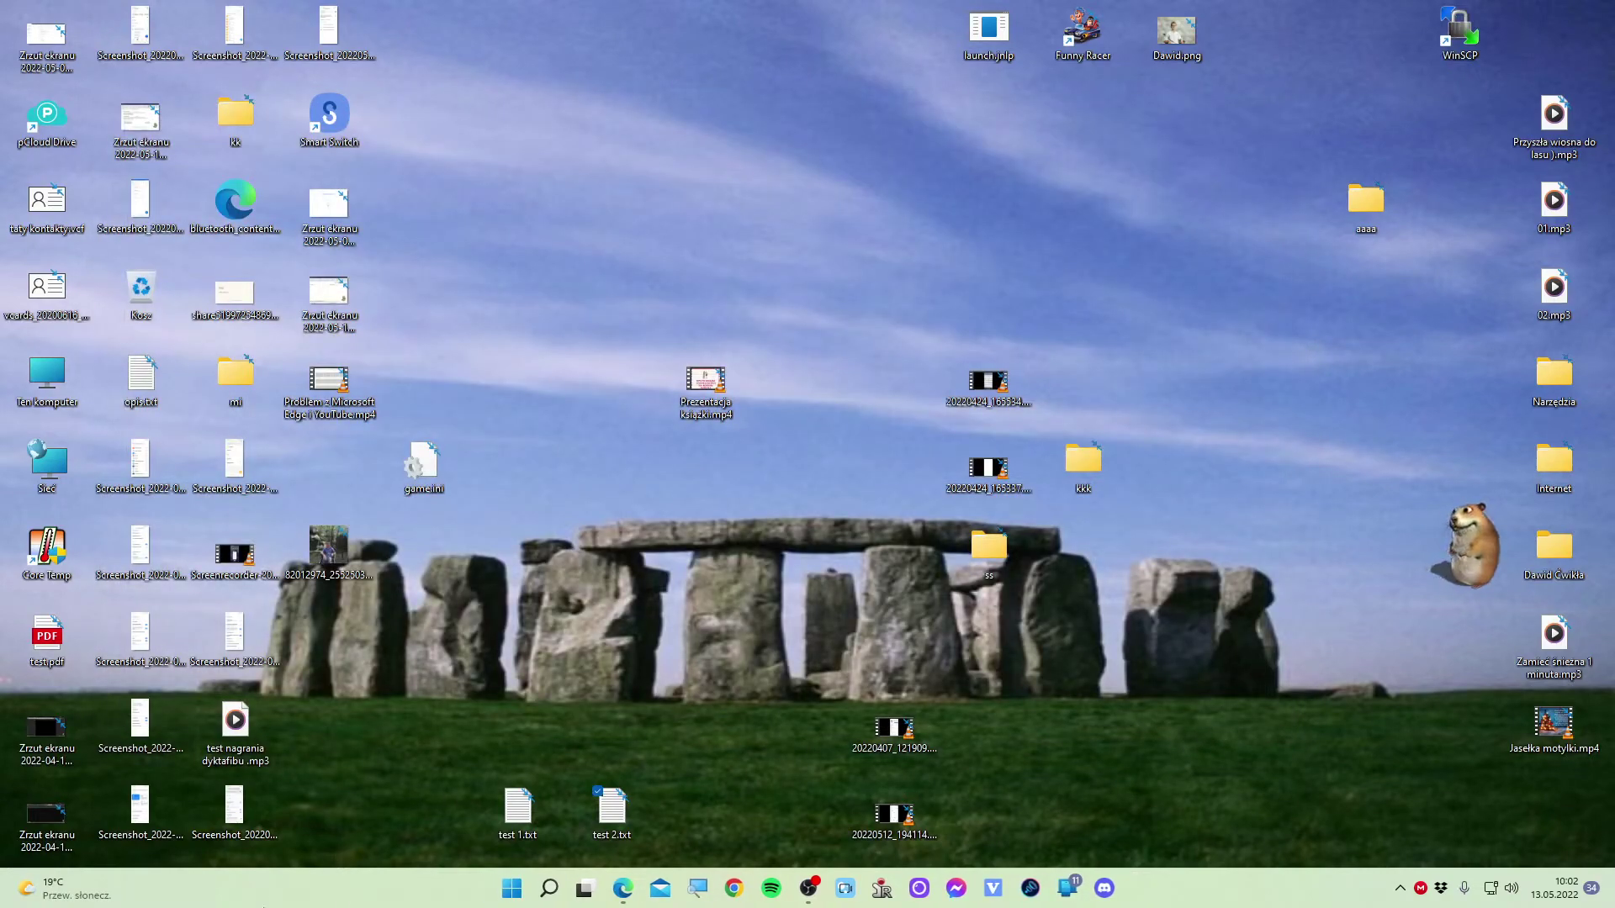
# Start WinMerge and load test 1.txt from the desktop as the first file to compare.
pyautogui.click(512, 889)
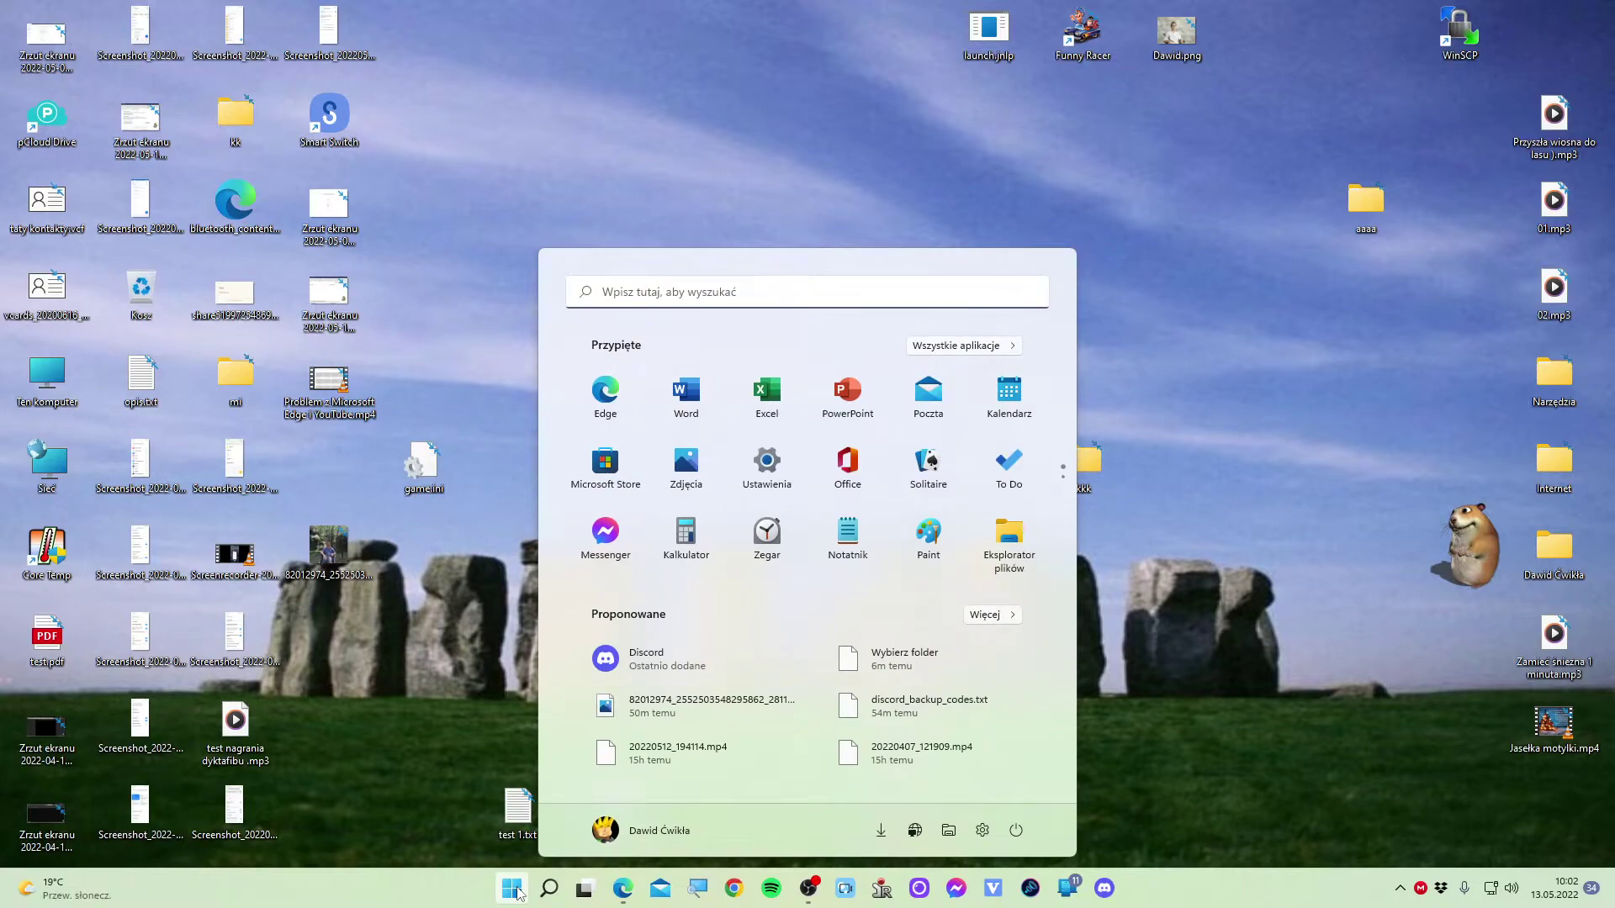
pyautogui.write('winmerge')
pyautogui.press('Return')
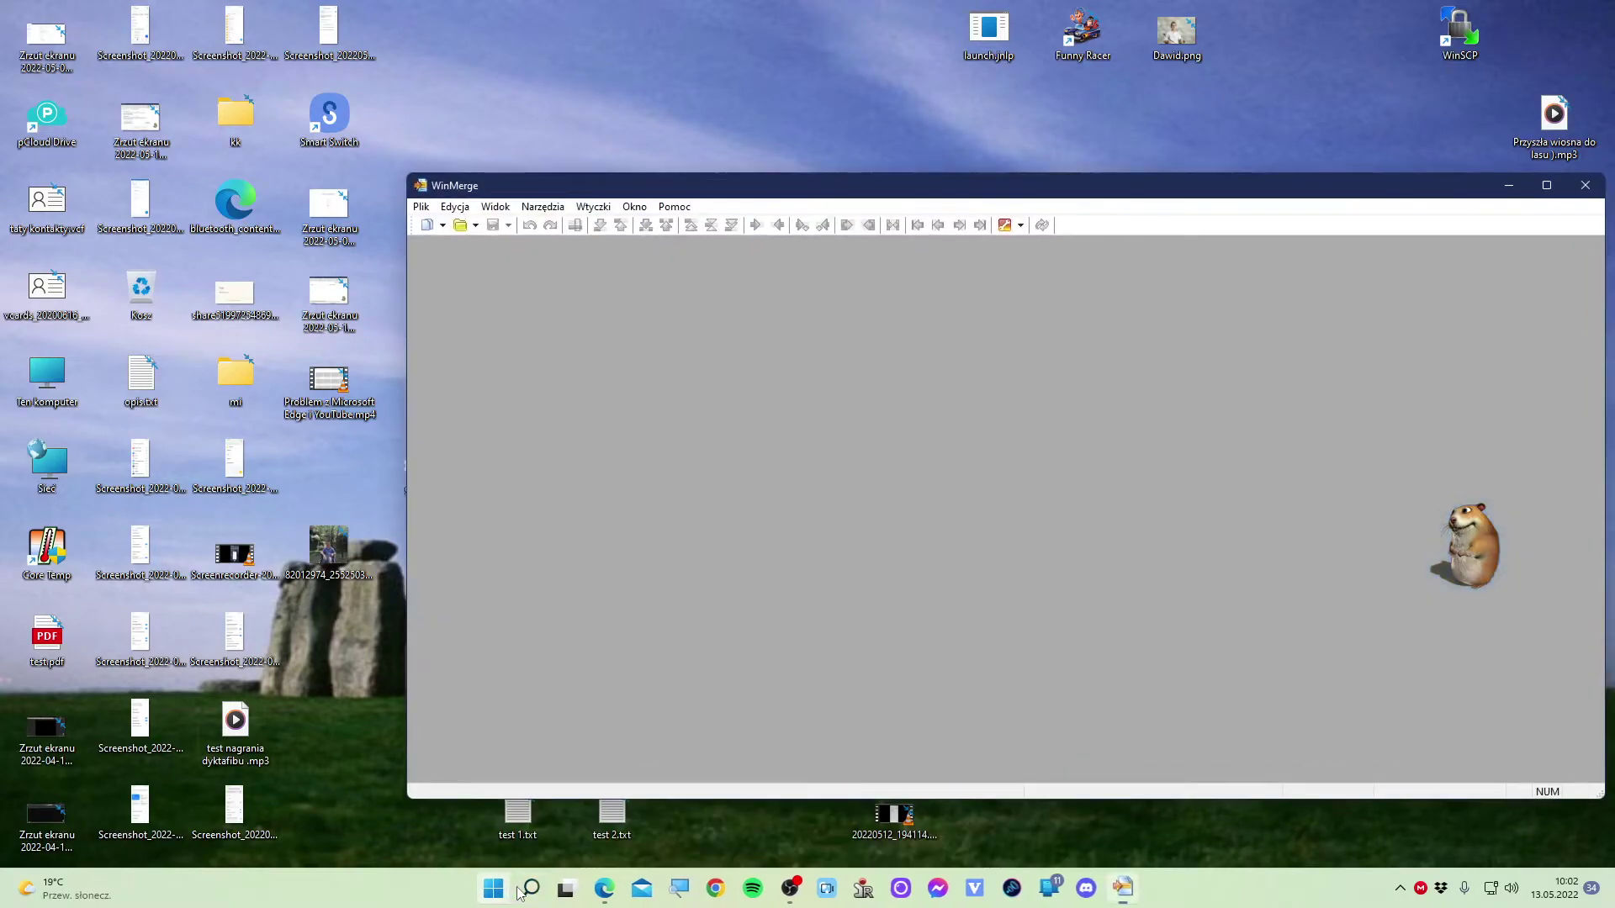
pyautogui.moveTo(900, 197); pyautogui.dragTo(1114, 145)
pyautogui.moveTo(517, 809); pyautogui.dragTo(859, 539)
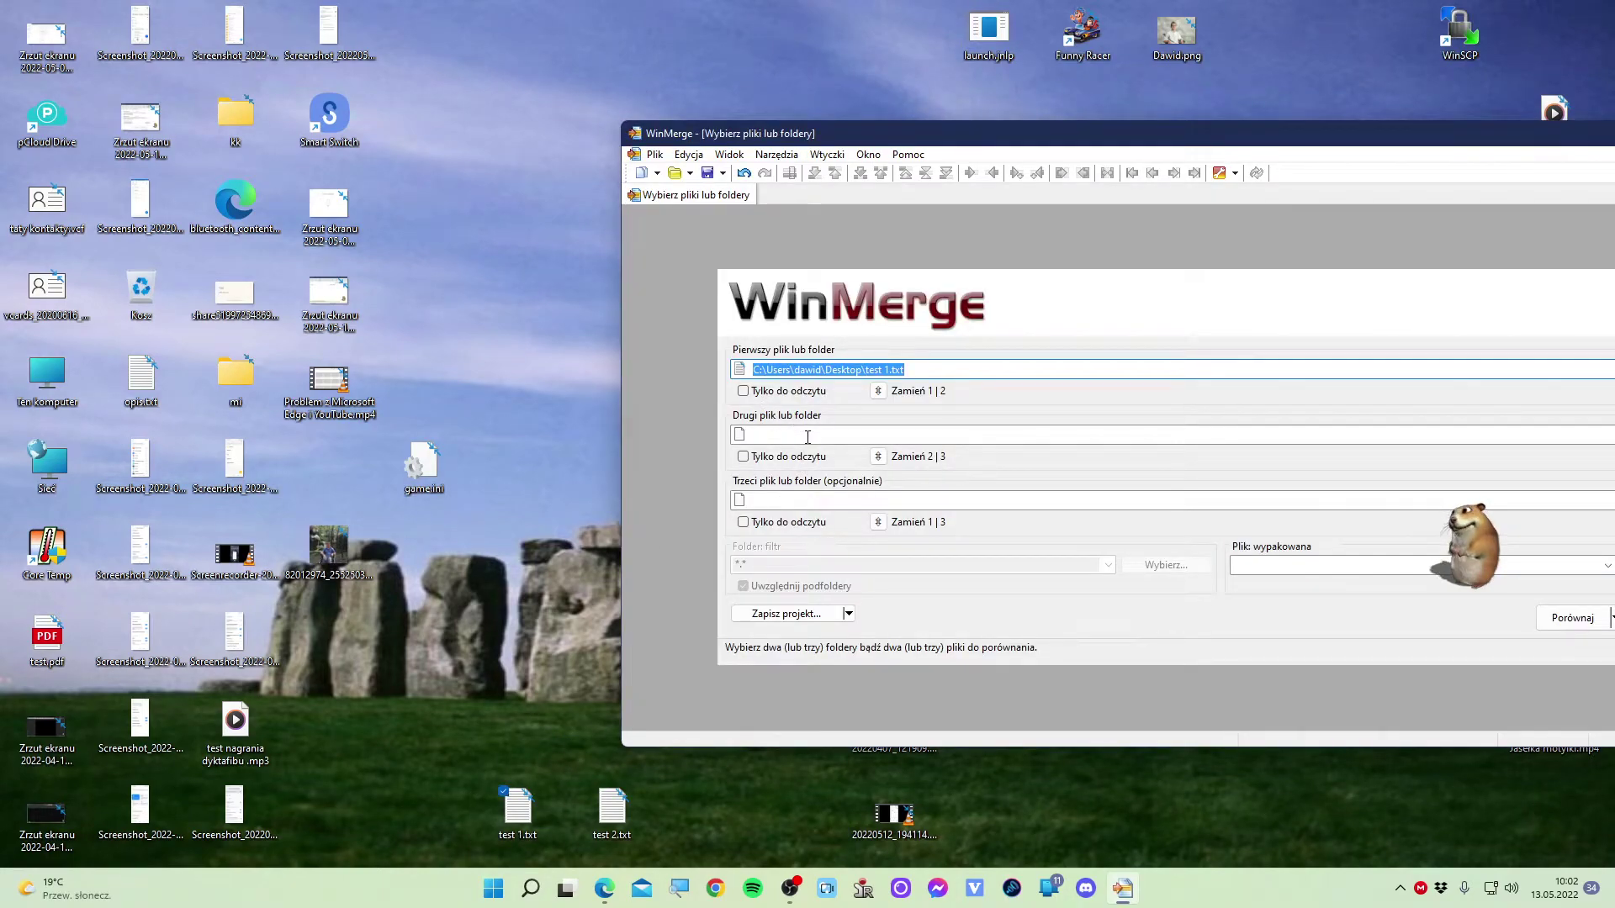
# Load test 2.txt from the desktop as the second file and run the comparison with test 1.txt.
pyautogui.click(998, 434)
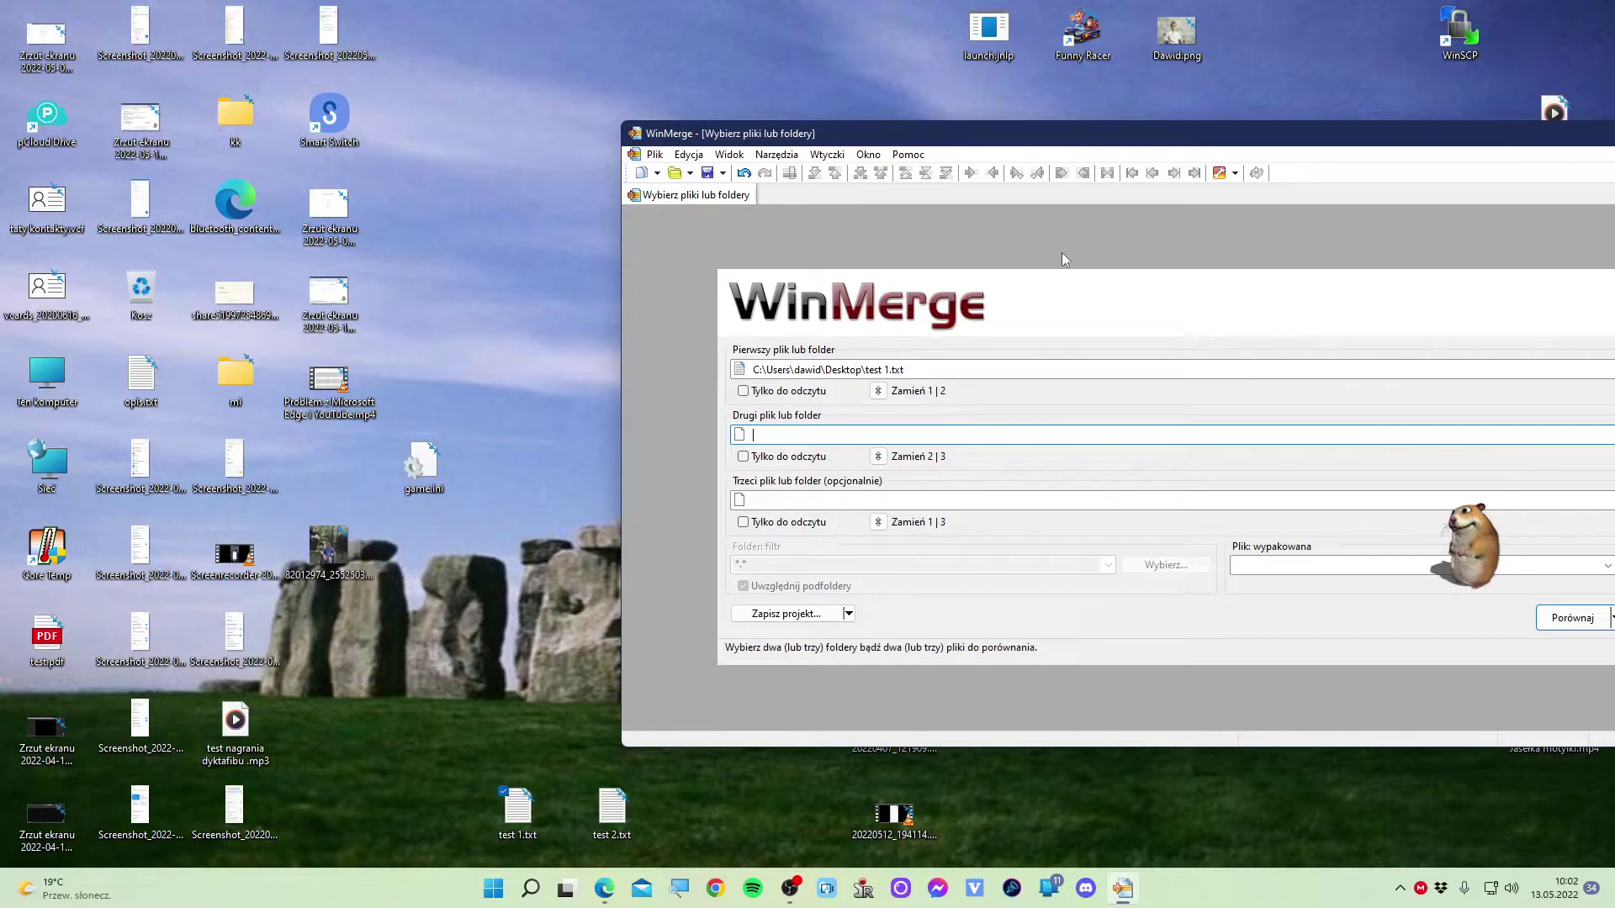
pyautogui.moveTo(611, 805); pyautogui.dragTo(804, 431)
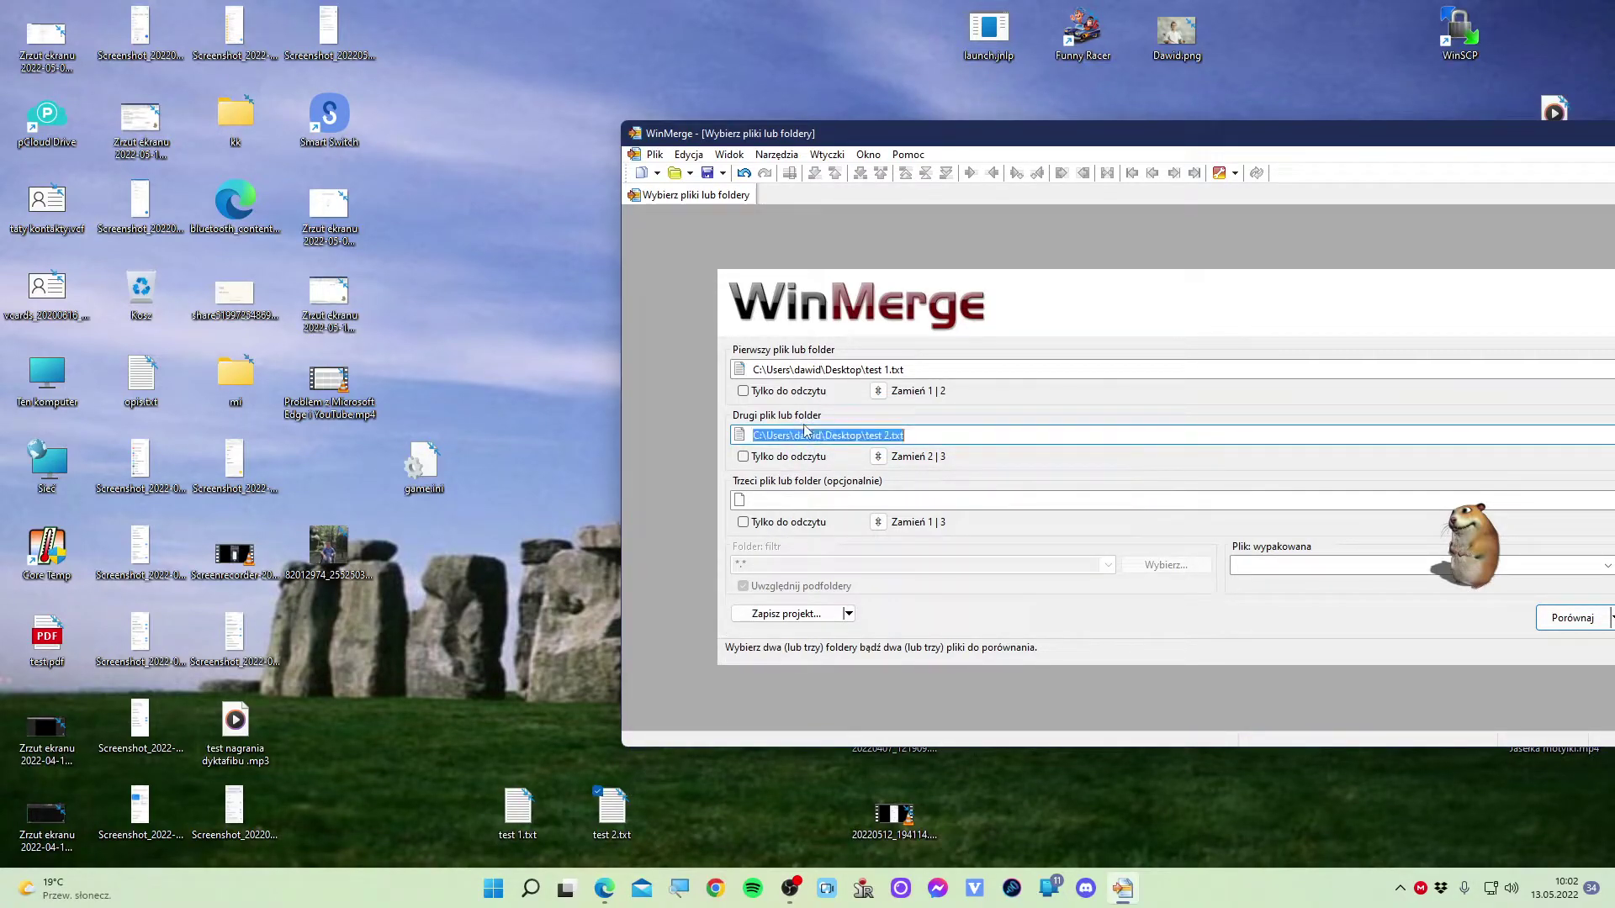
pyautogui.click(1577, 618)
pyautogui.moveTo(1257, 139); pyautogui.dragTo(813, 171)
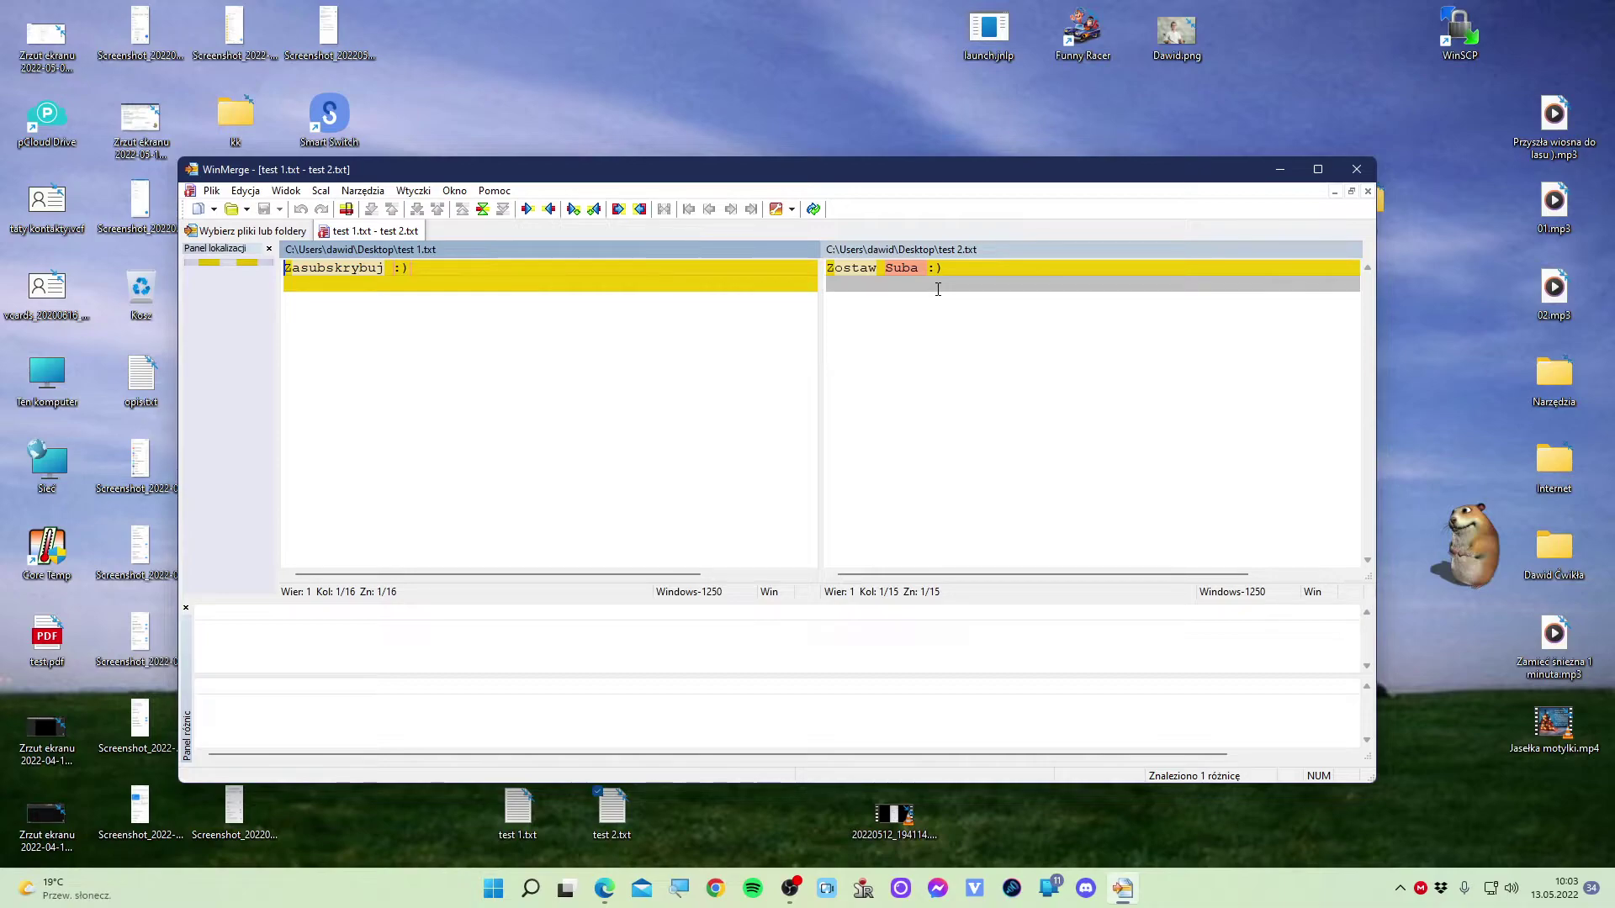
# Close WinMerge and create a new Microsoft Word document on the desktop.
pyautogui.click(1364, 169)
pyautogui.rightClick(731, 333)
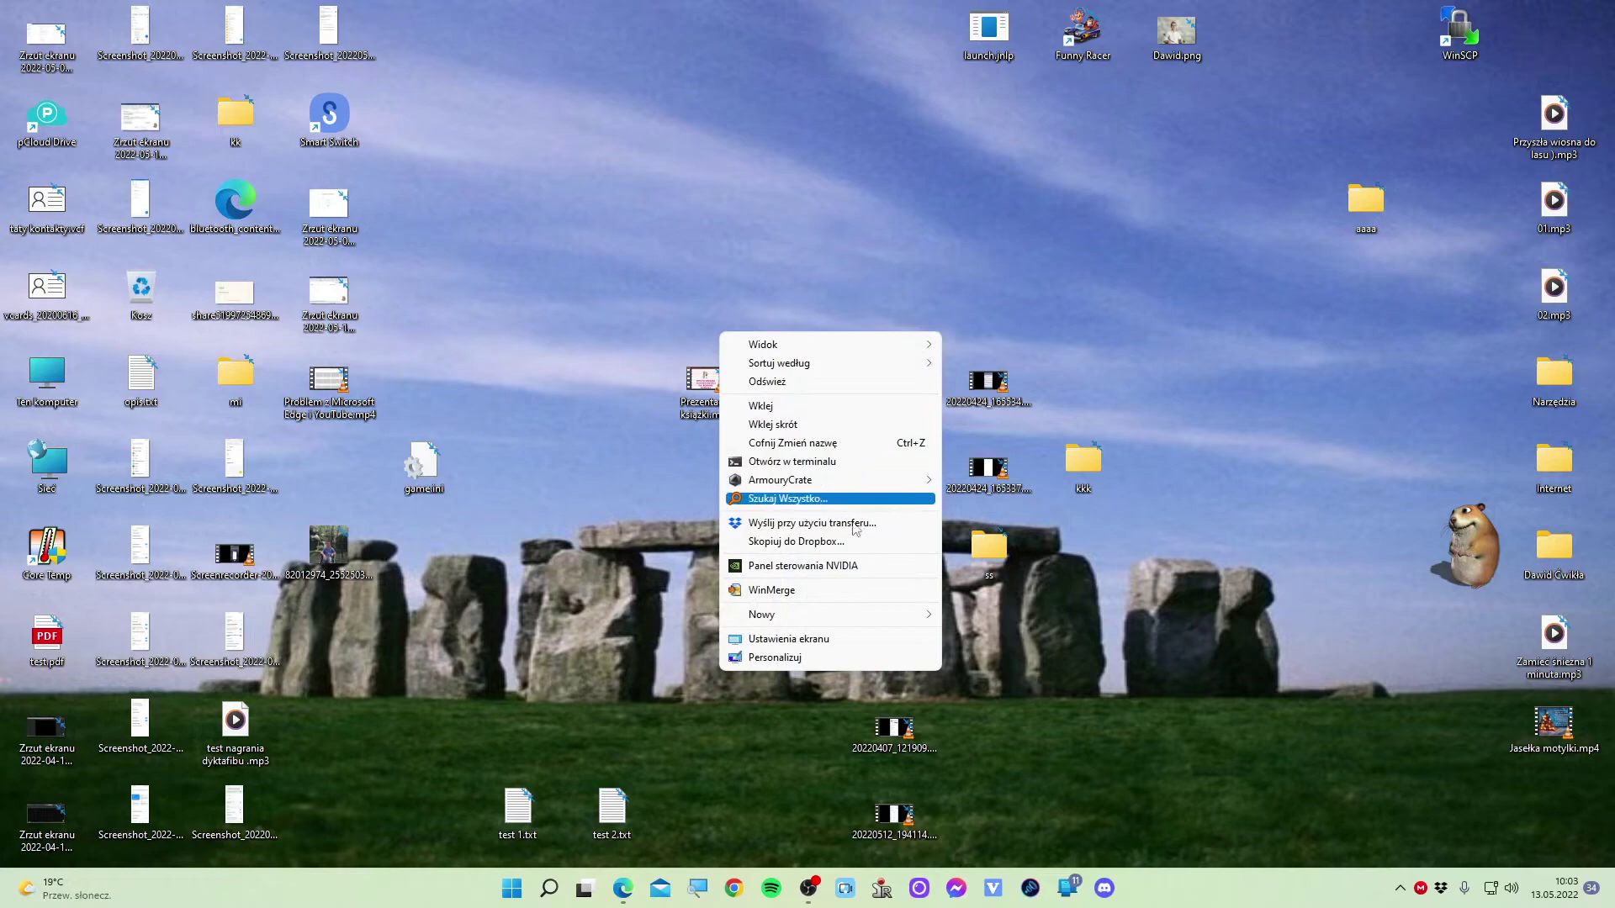
pyautogui.moveTo(883, 615)
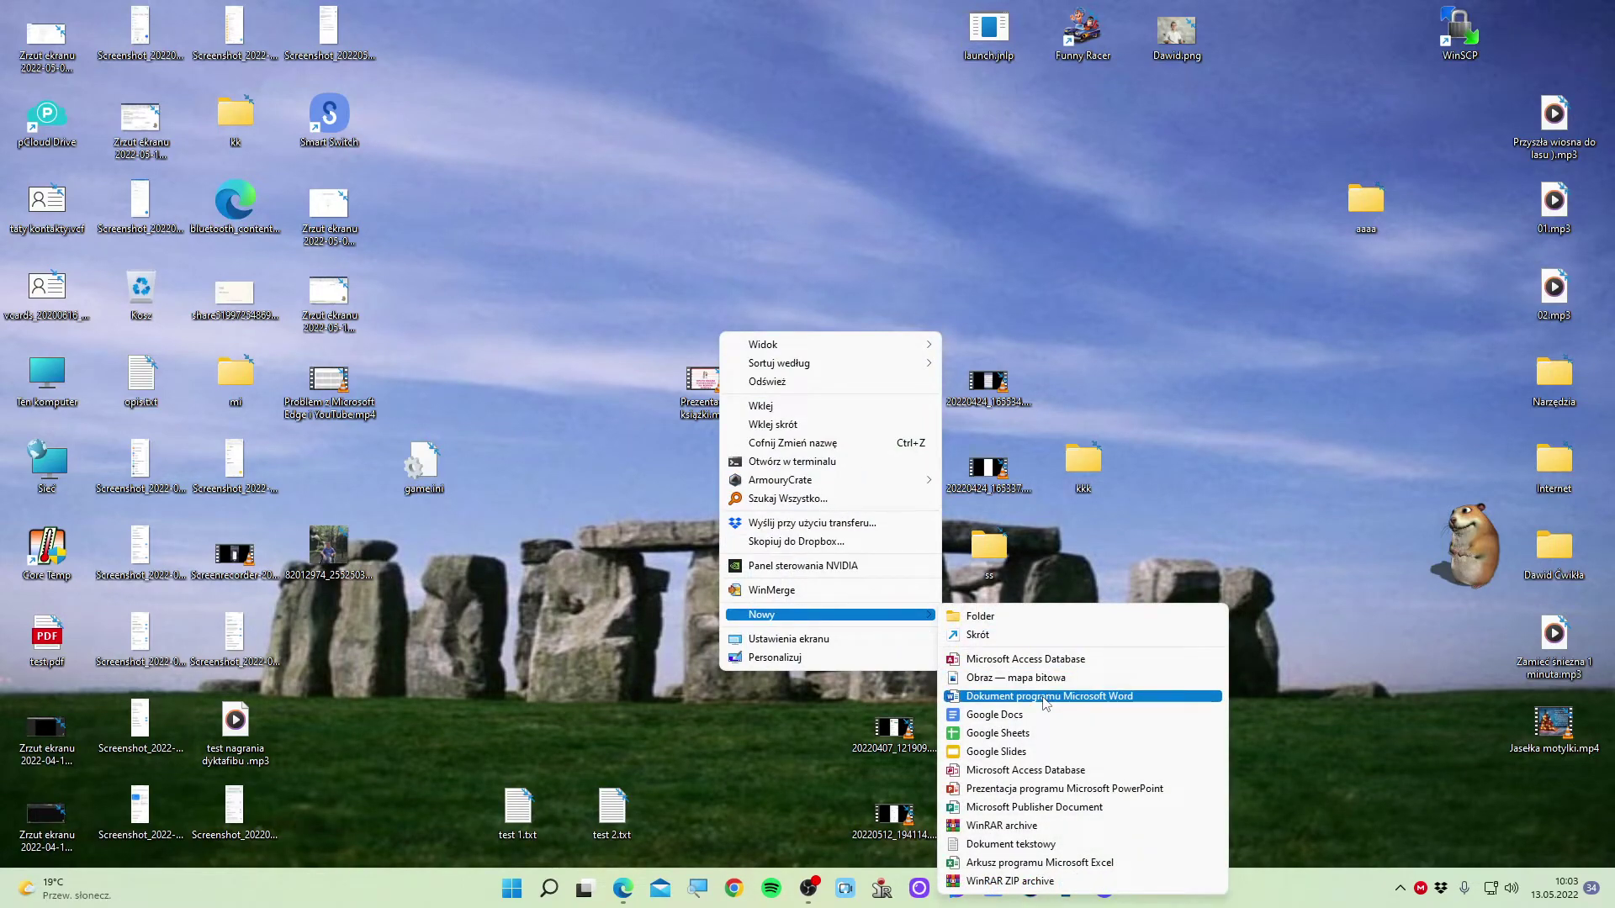
pyautogui.click(1045, 698)
# Permanently delete test 1.txt and test 2.txt from the desktop.
pyautogui.click(673, 829)
pyautogui.moveTo(683, 831); pyautogui.dragTo(540, 800)
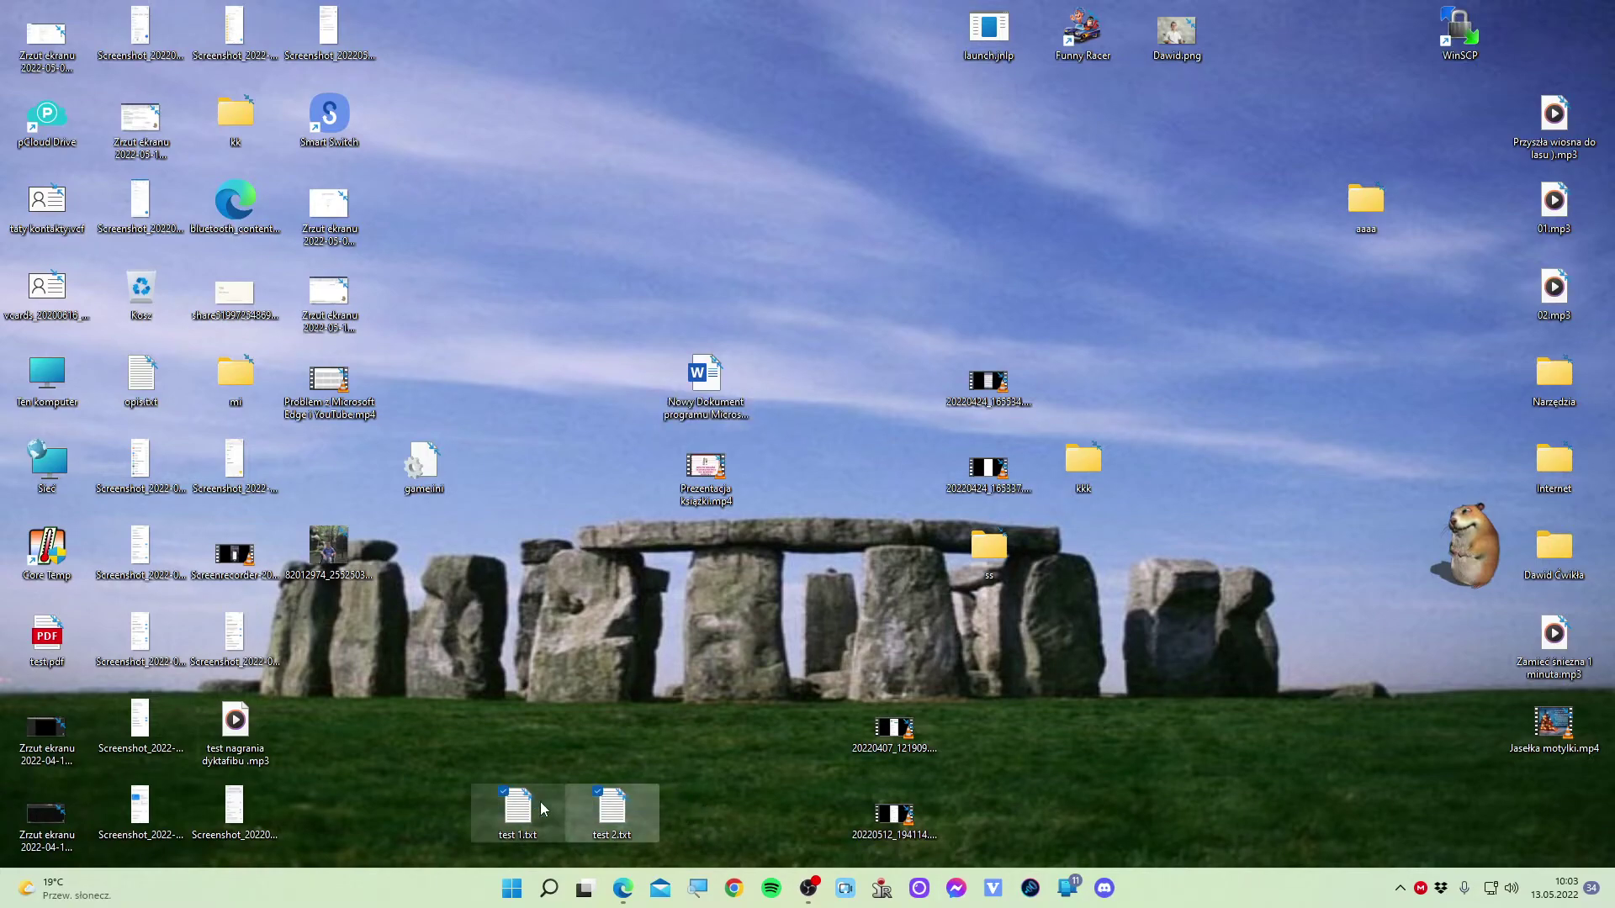
pyautogui.hotkey('shift', 'Delete')
pyautogui.press('Return')
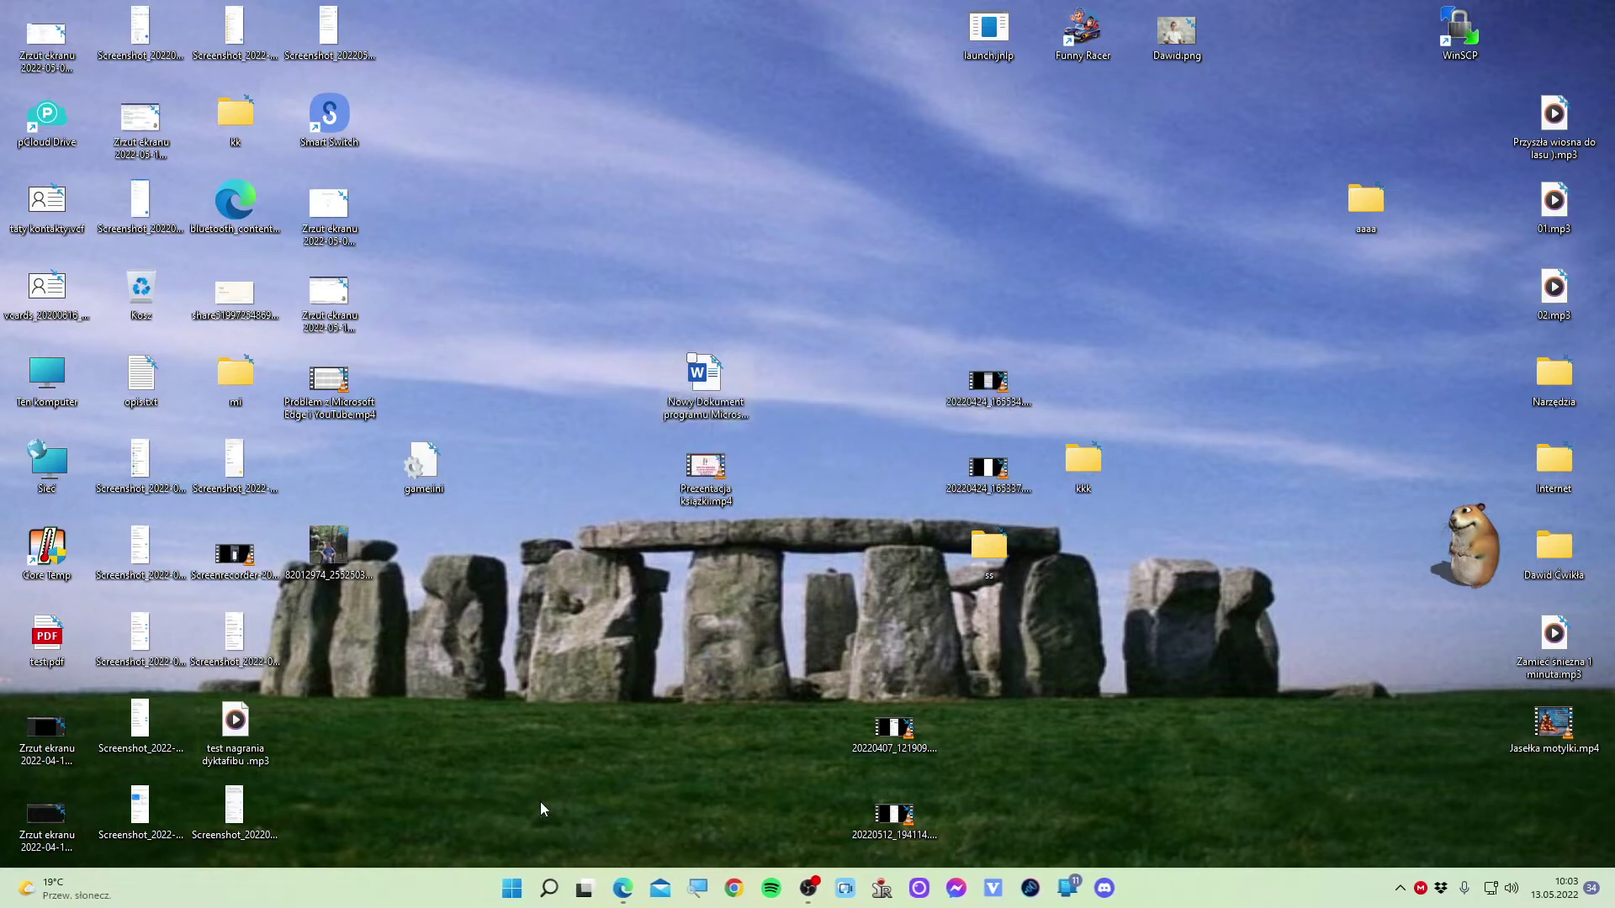
# Move the new Word document to the grassy area of the desktop, below the video file, and rename it test.docx.
pyautogui.moveTo(722, 395); pyautogui.dragTo(698, 777)
pyautogui.doubleClick(710, 723)
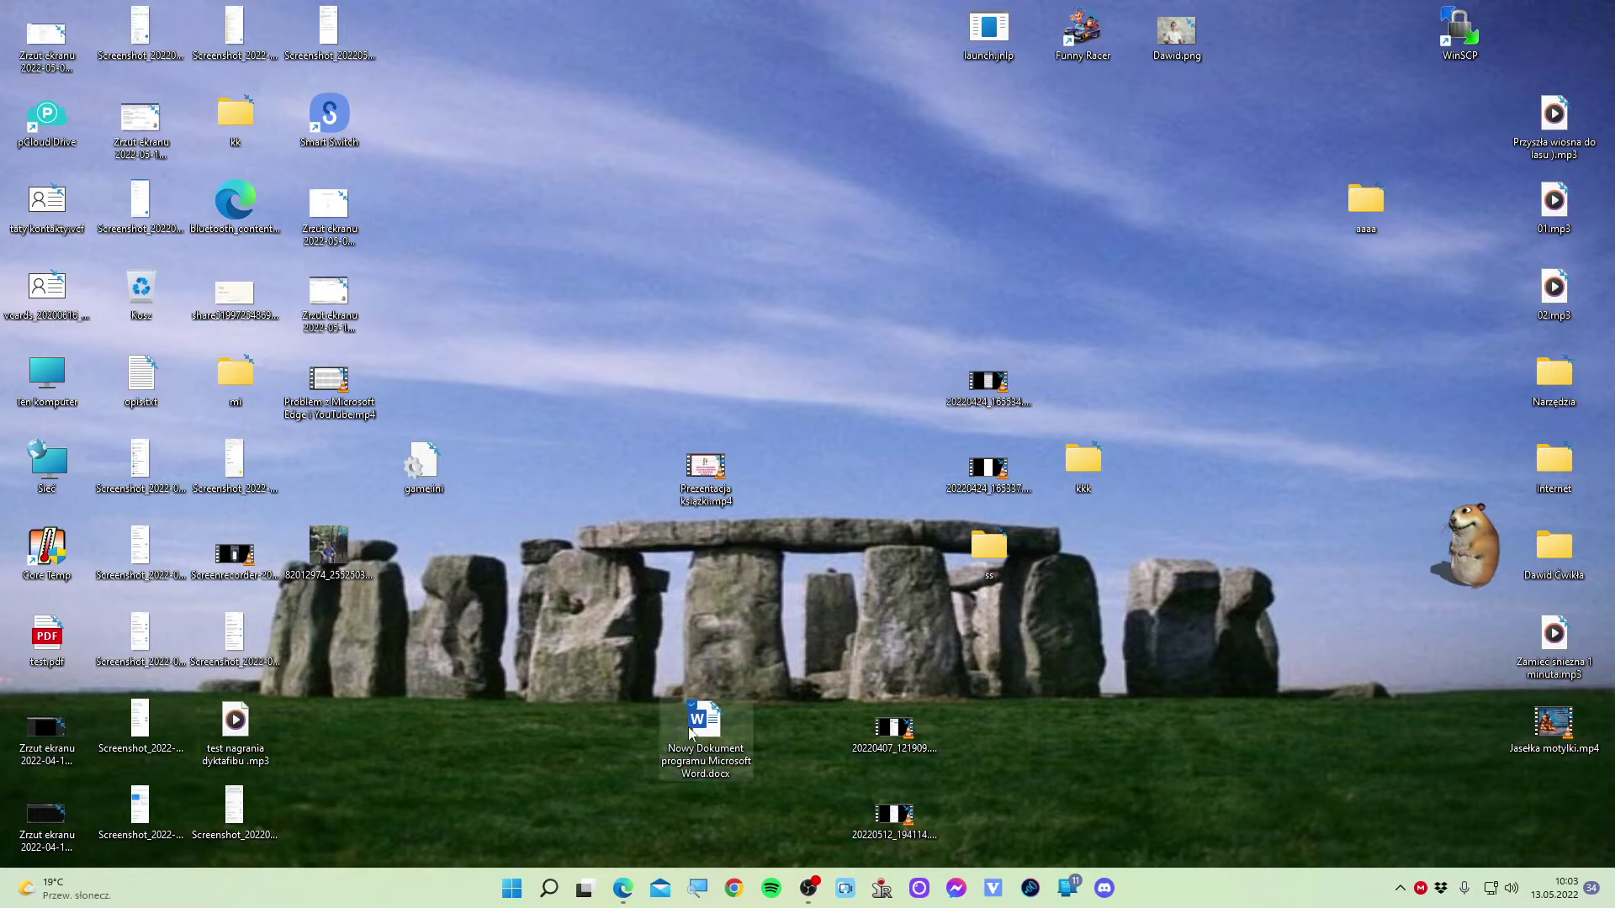
pyautogui.rightClick(746, 695)
pyautogui.click(750, 686)
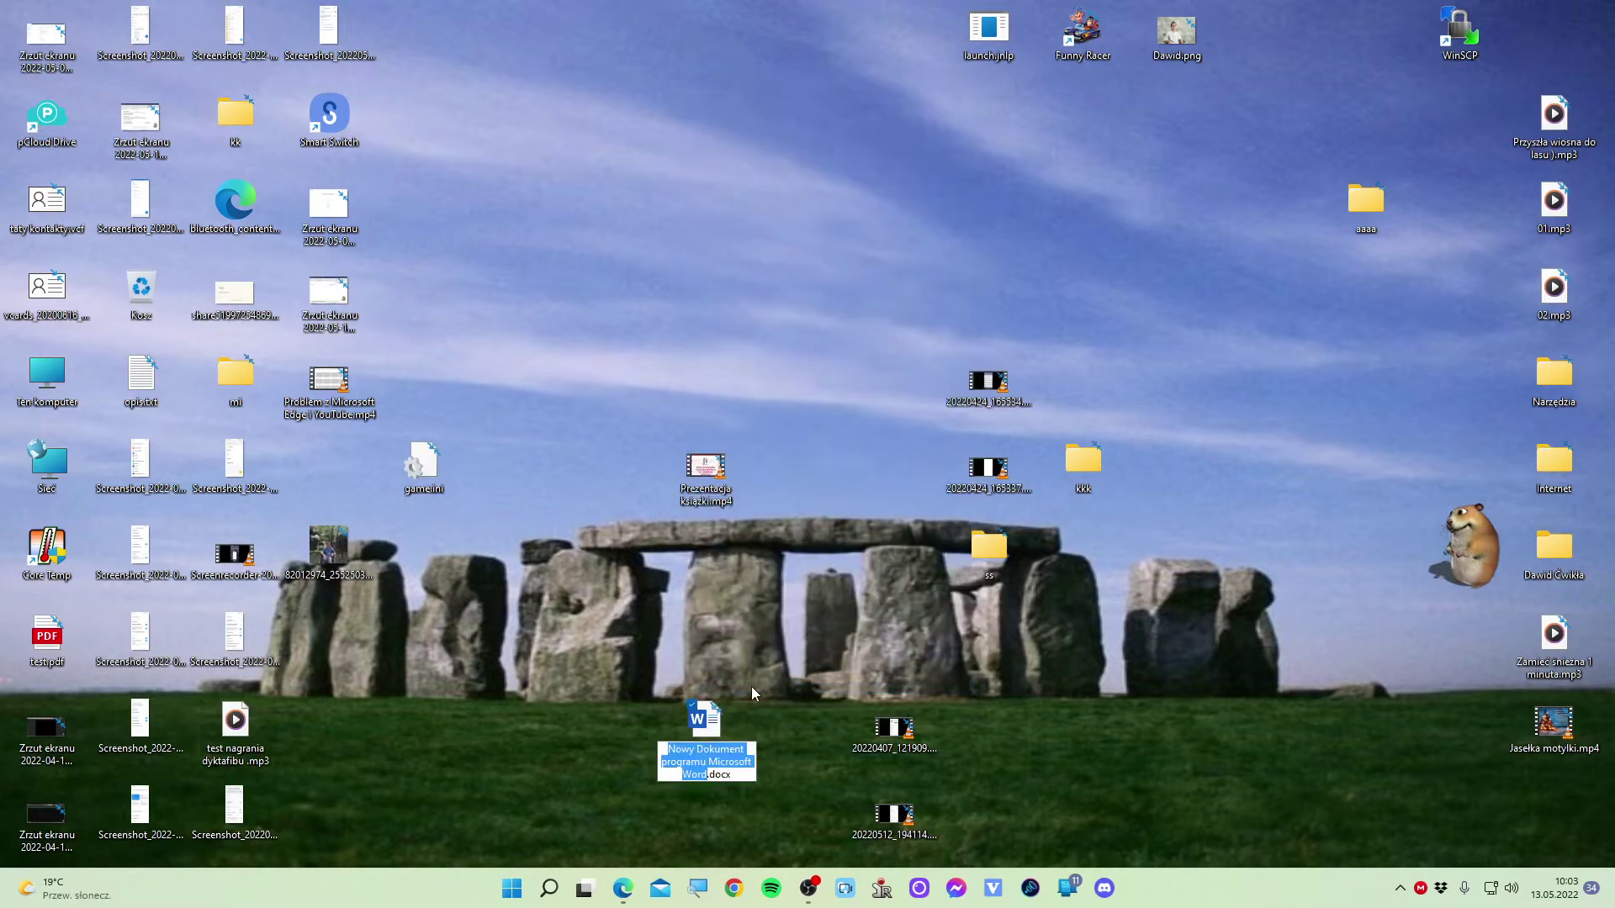
pyautogui.write('test')
pyautogui.press('Delete')
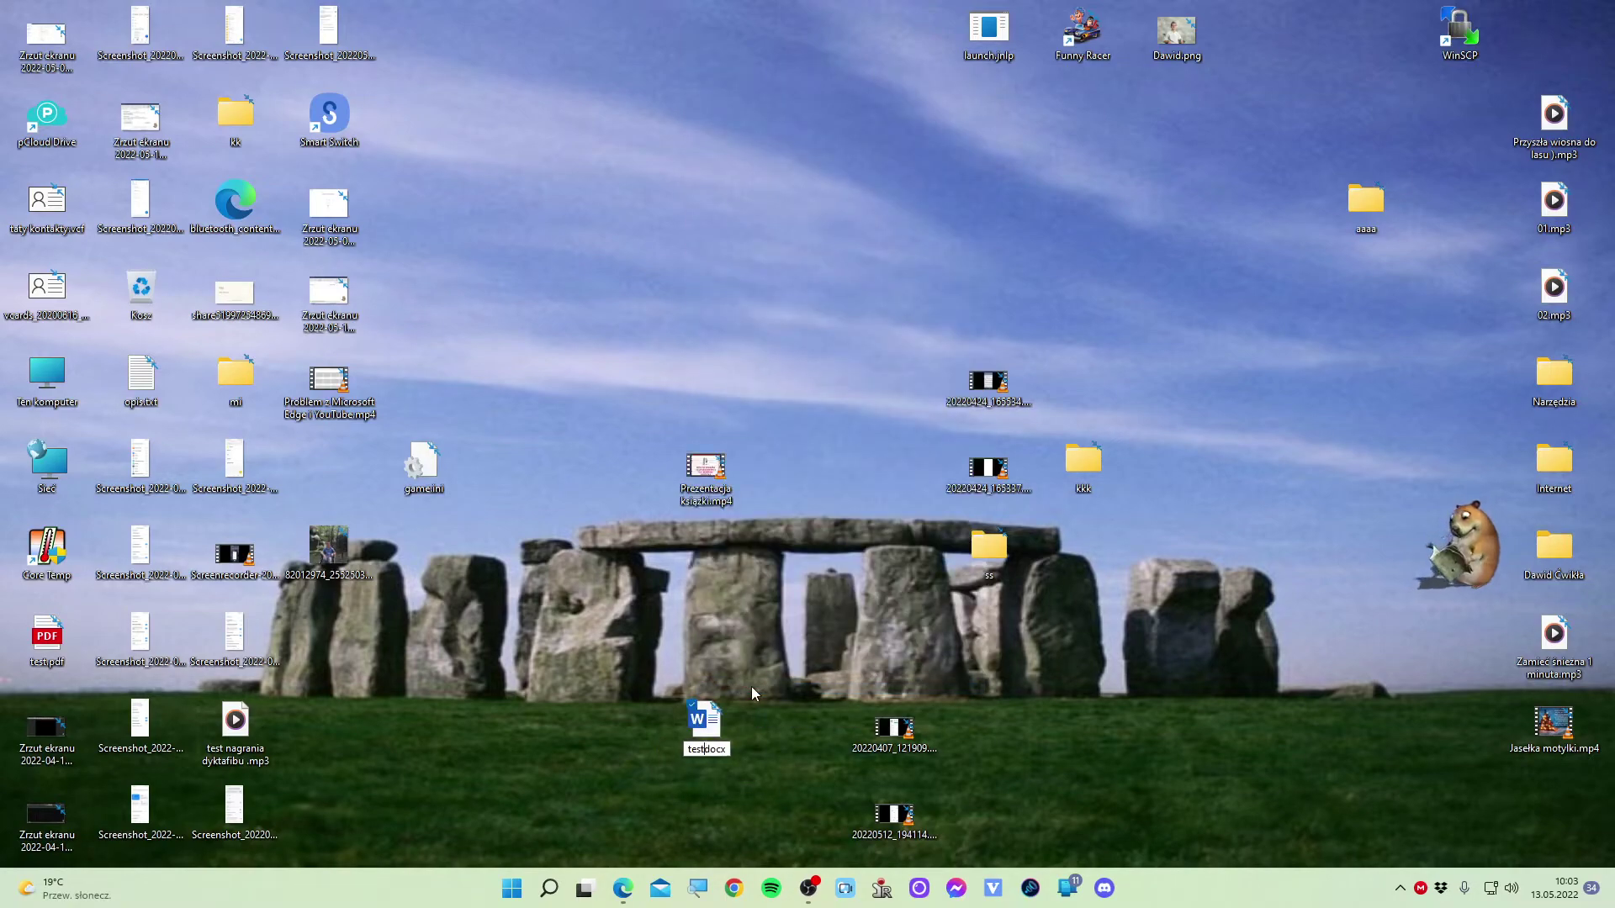
pyautogui.press('Return')
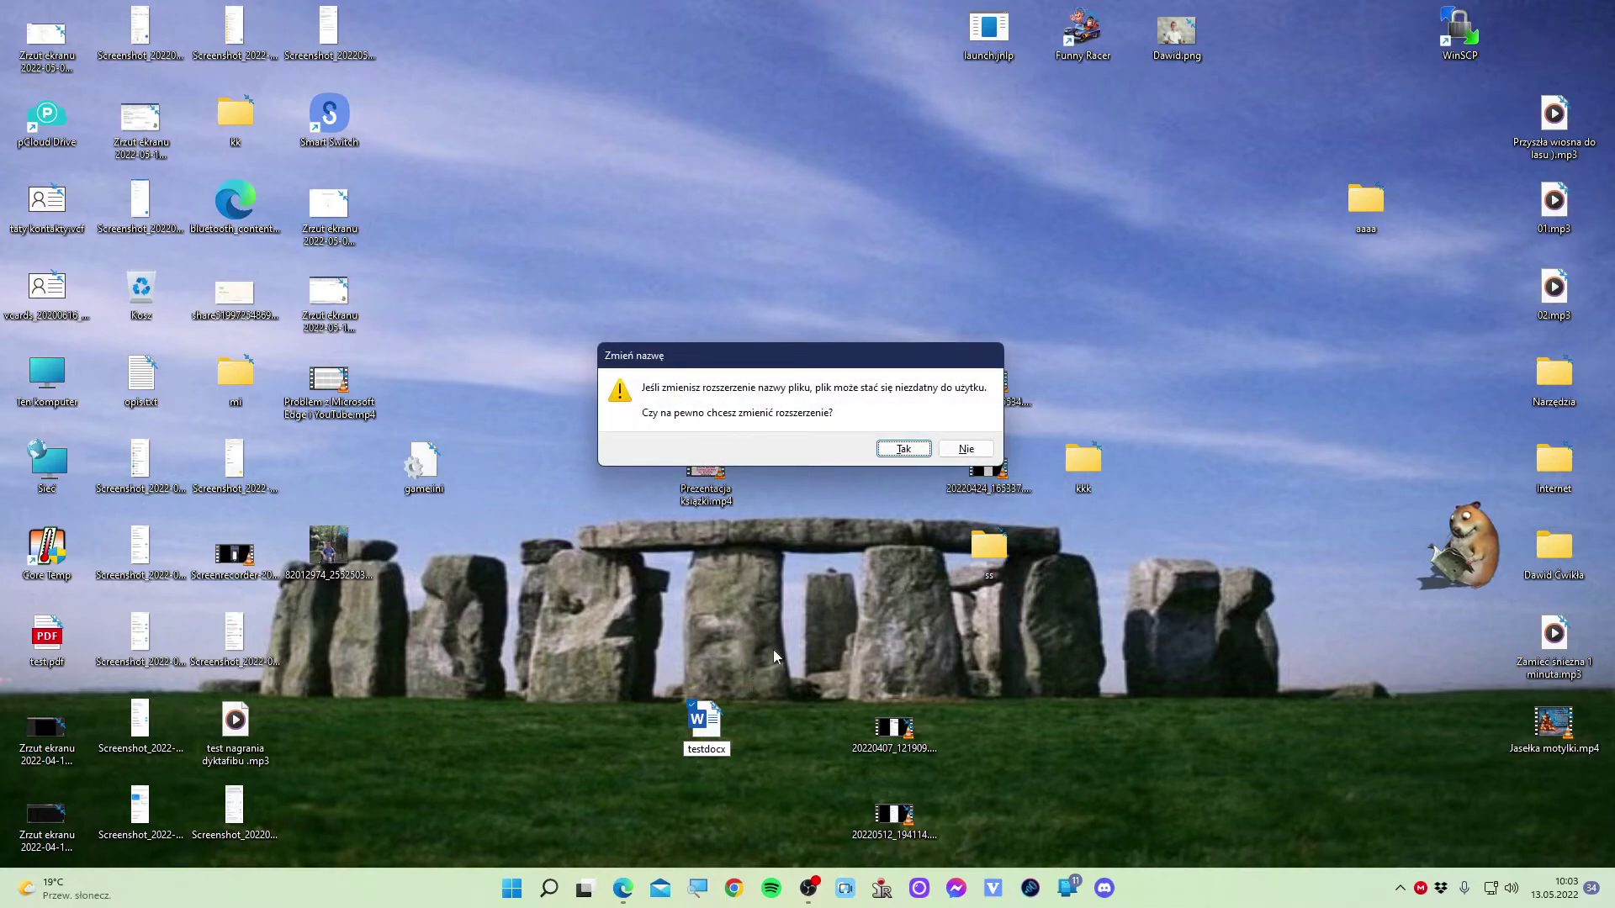
pyautogui.click(955, 453)
pyautogui.write('test')
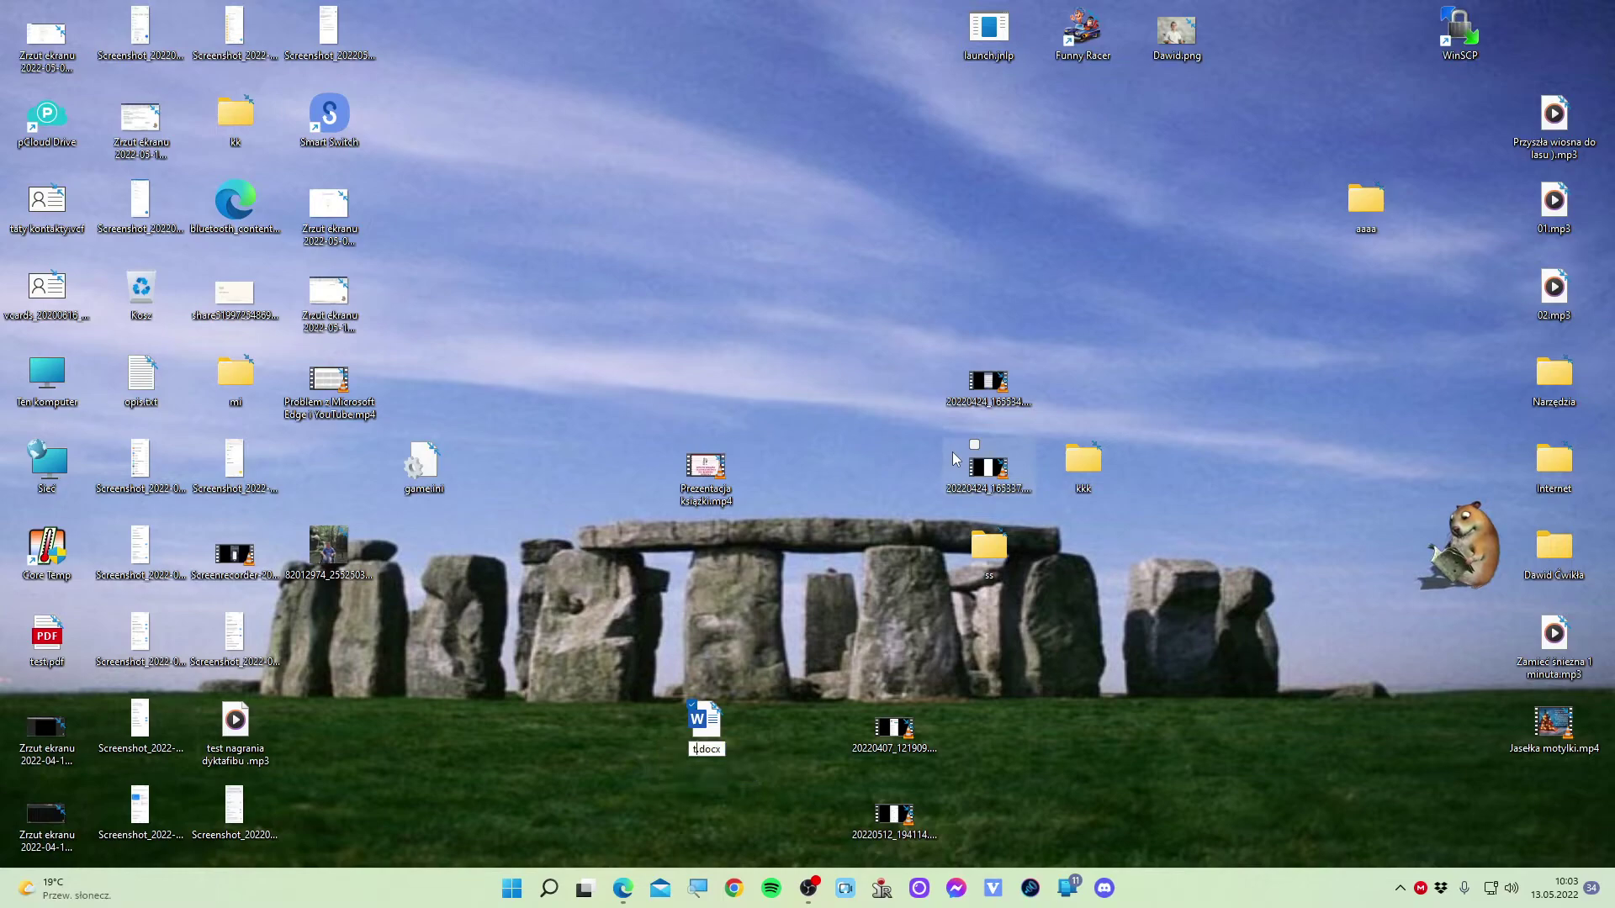
pyautogui.press('Return')
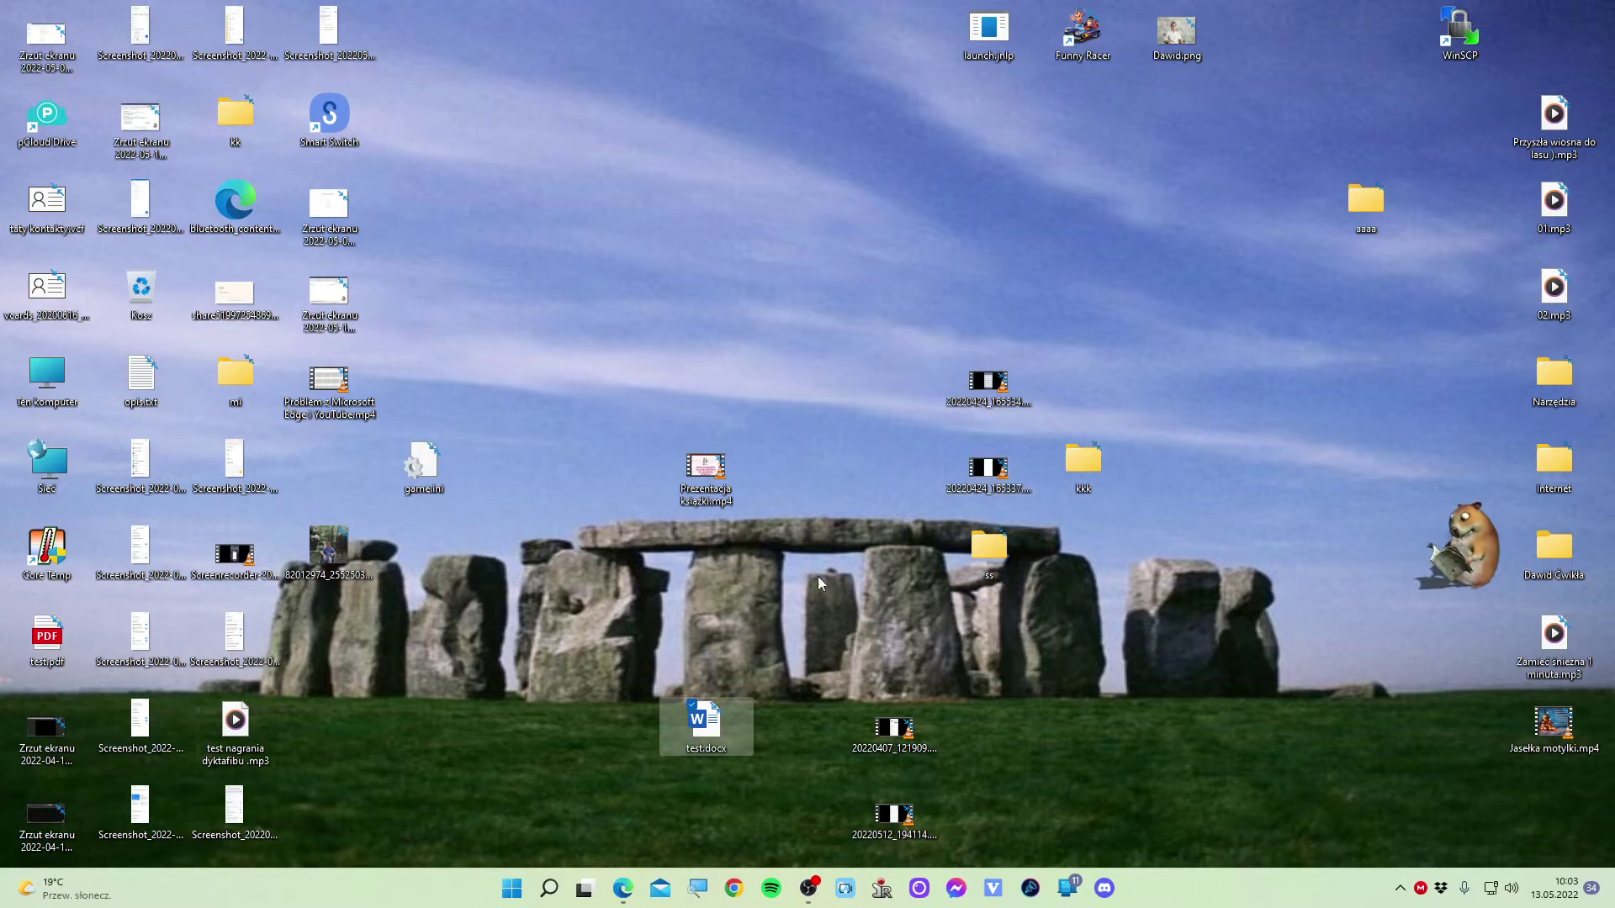
# Create a second Microsoft Word document on the desktop and name it test 2.docx.
pyautogui.rightClick(643, 788)
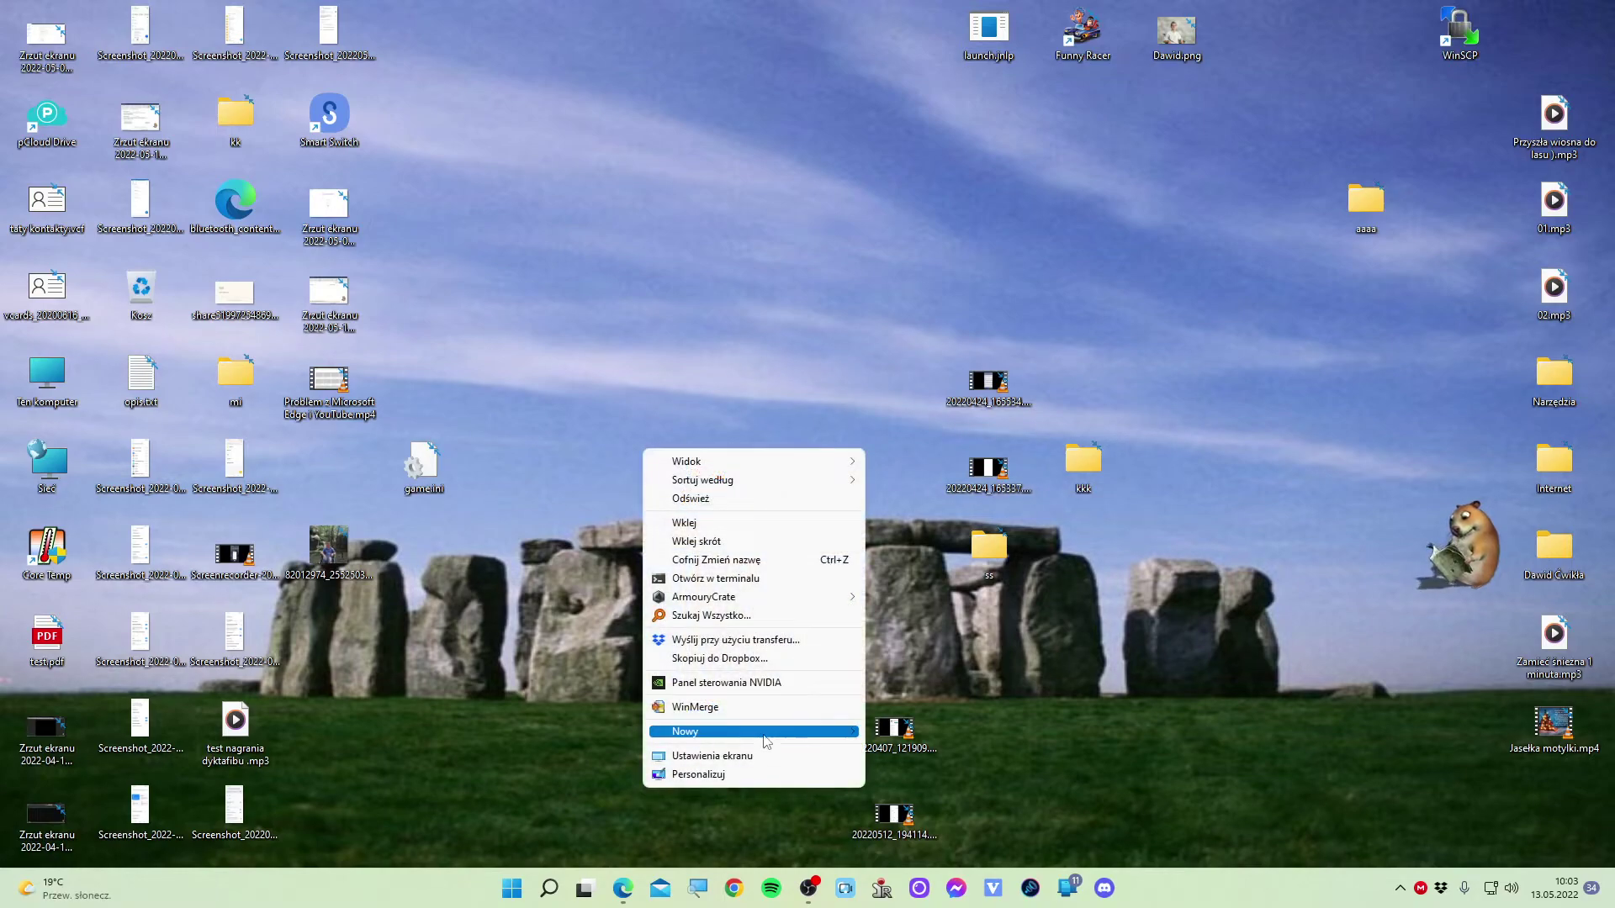
pyautogui.moveTo(765, 736)
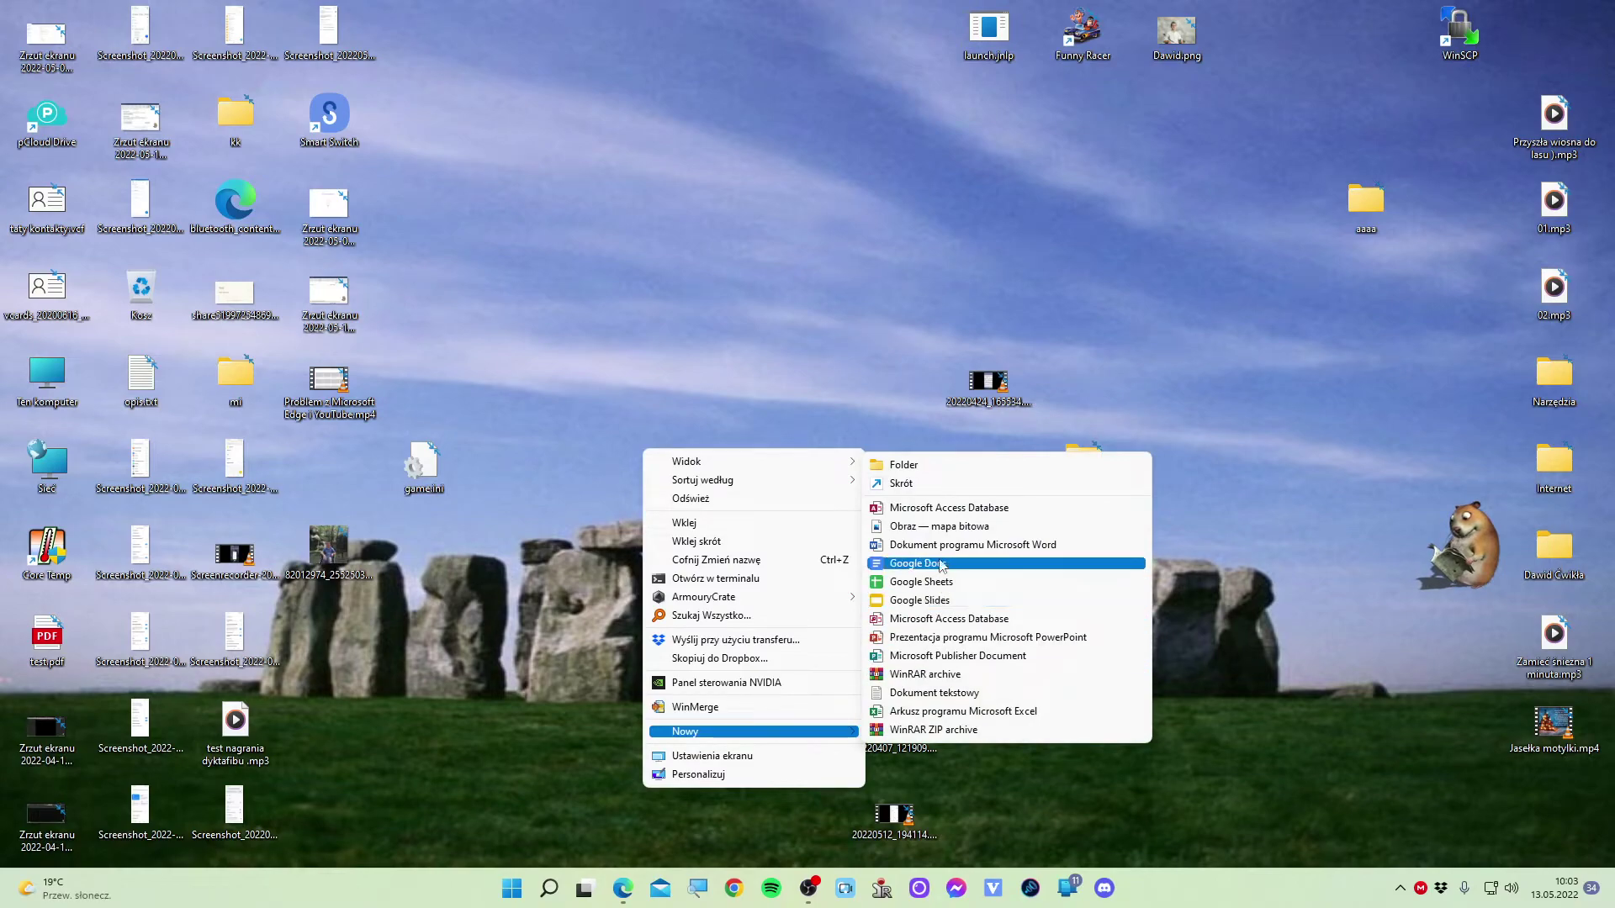
pyautogui.click(922, 545)
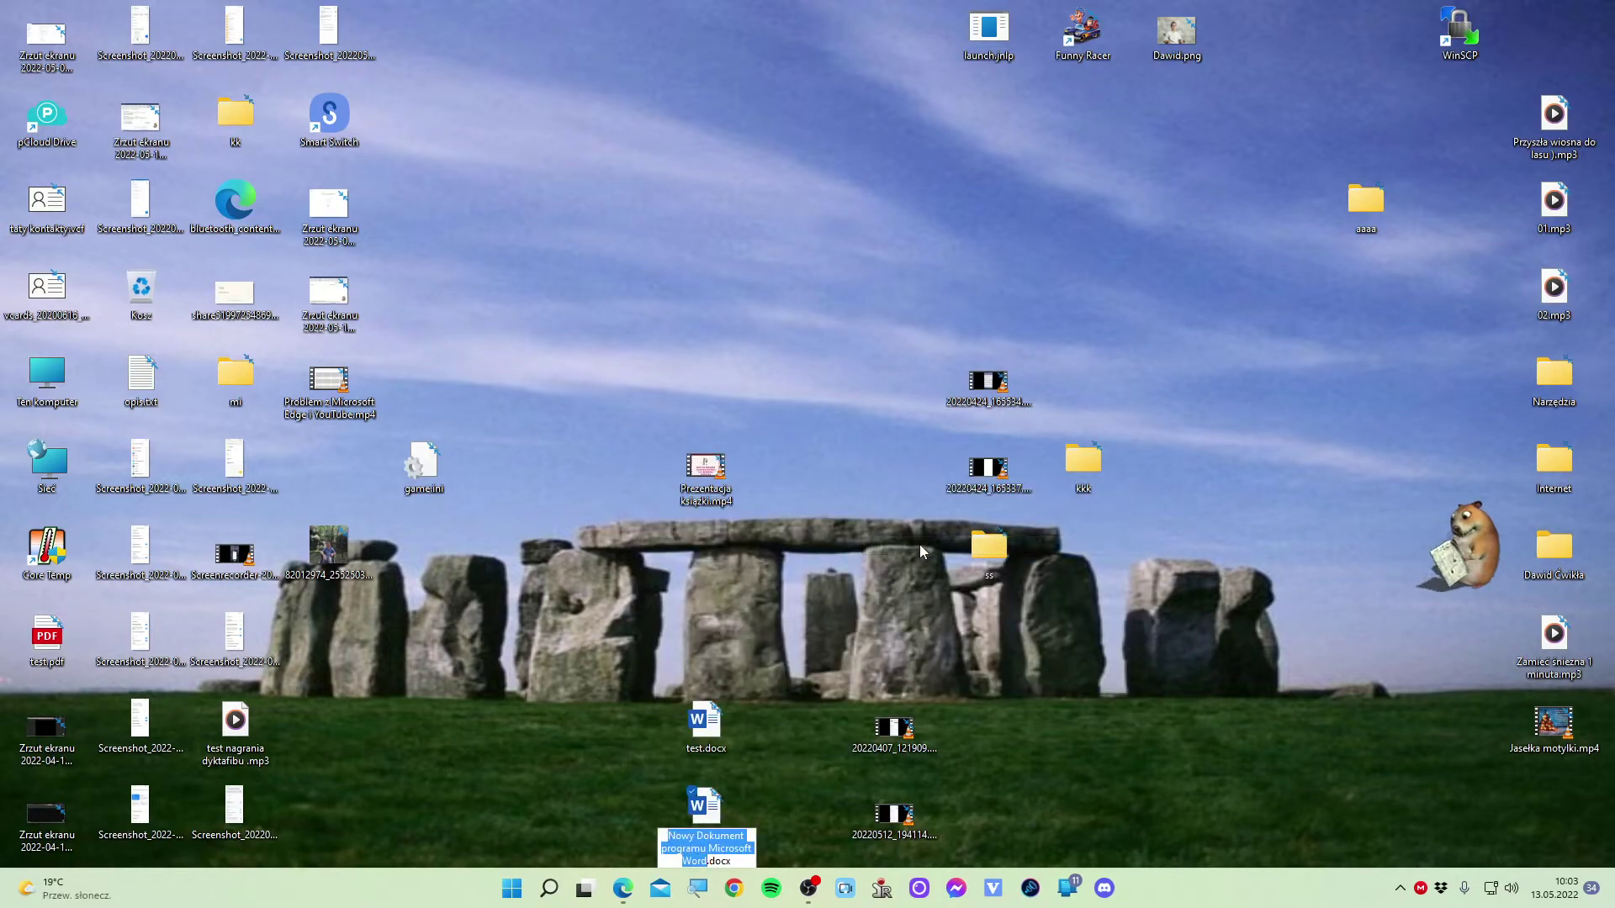
pyautogui.write('test 2')
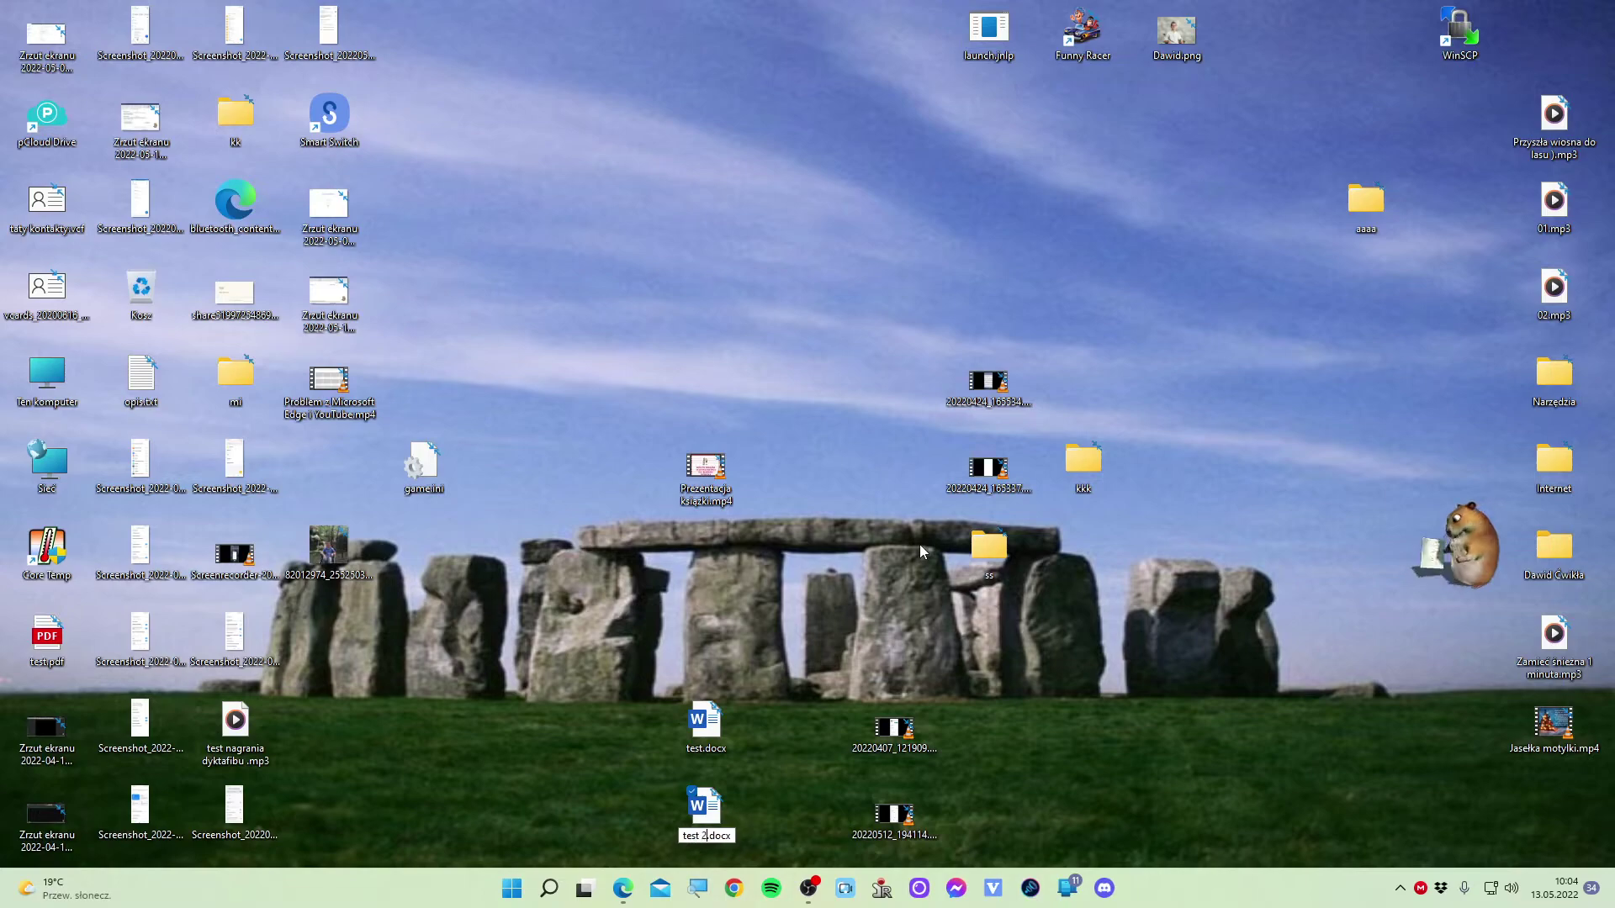
pyautogui.press('Return')
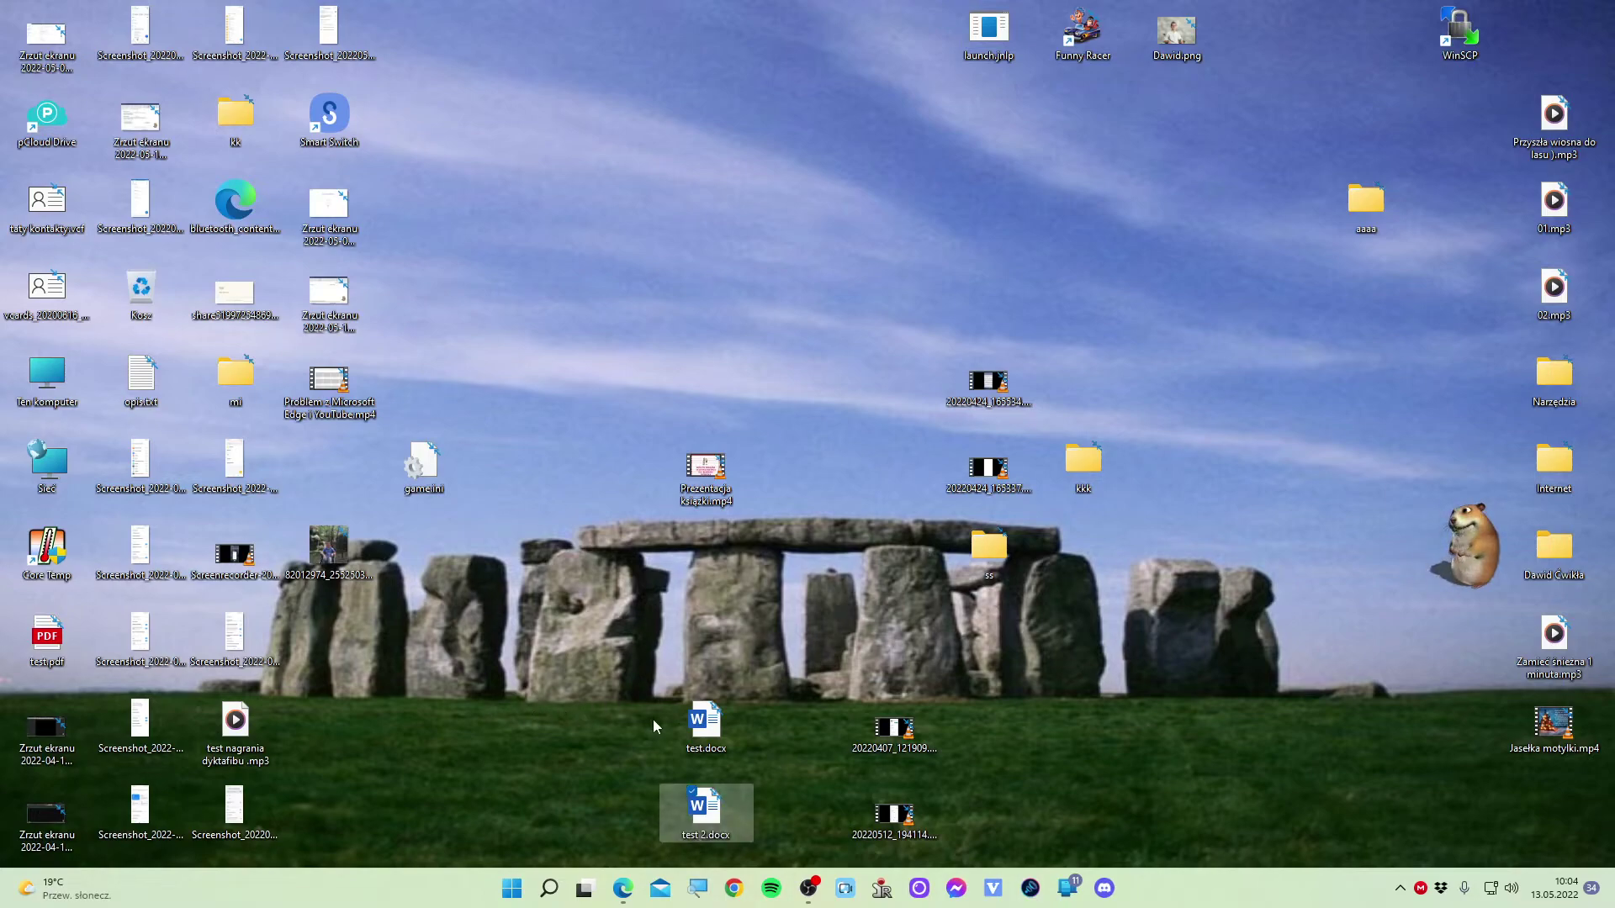
# Write "Zasubskrybuj :)" in test.docx and close the document with the text saved.
pyautogui.doubleClick(705, 723)
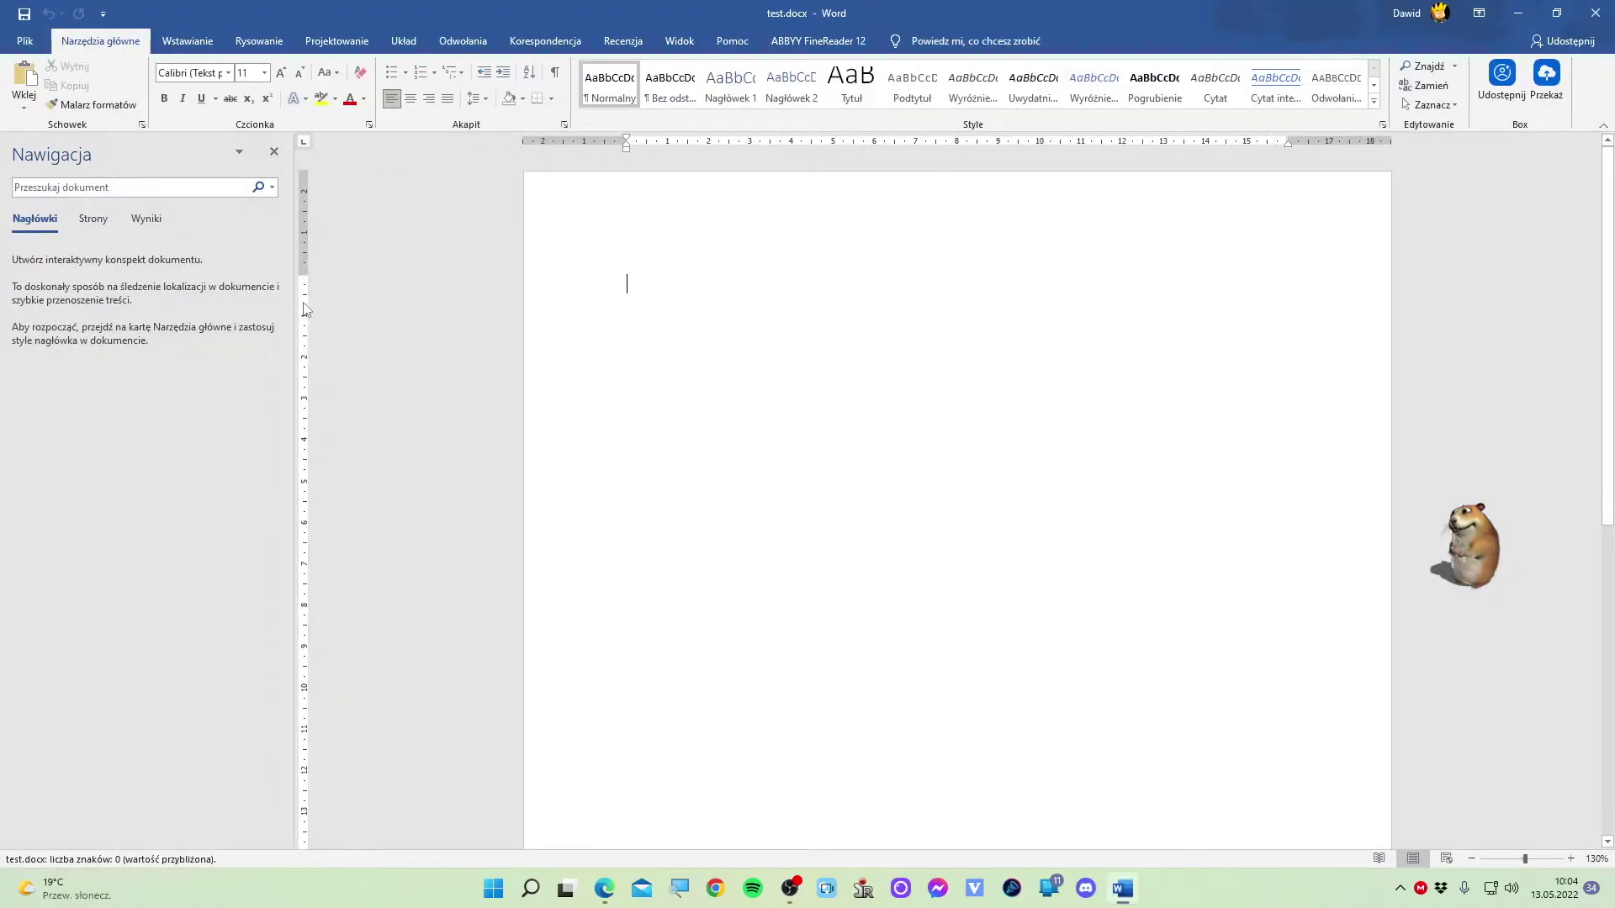
pyautogui.write('Zasubskrybu')
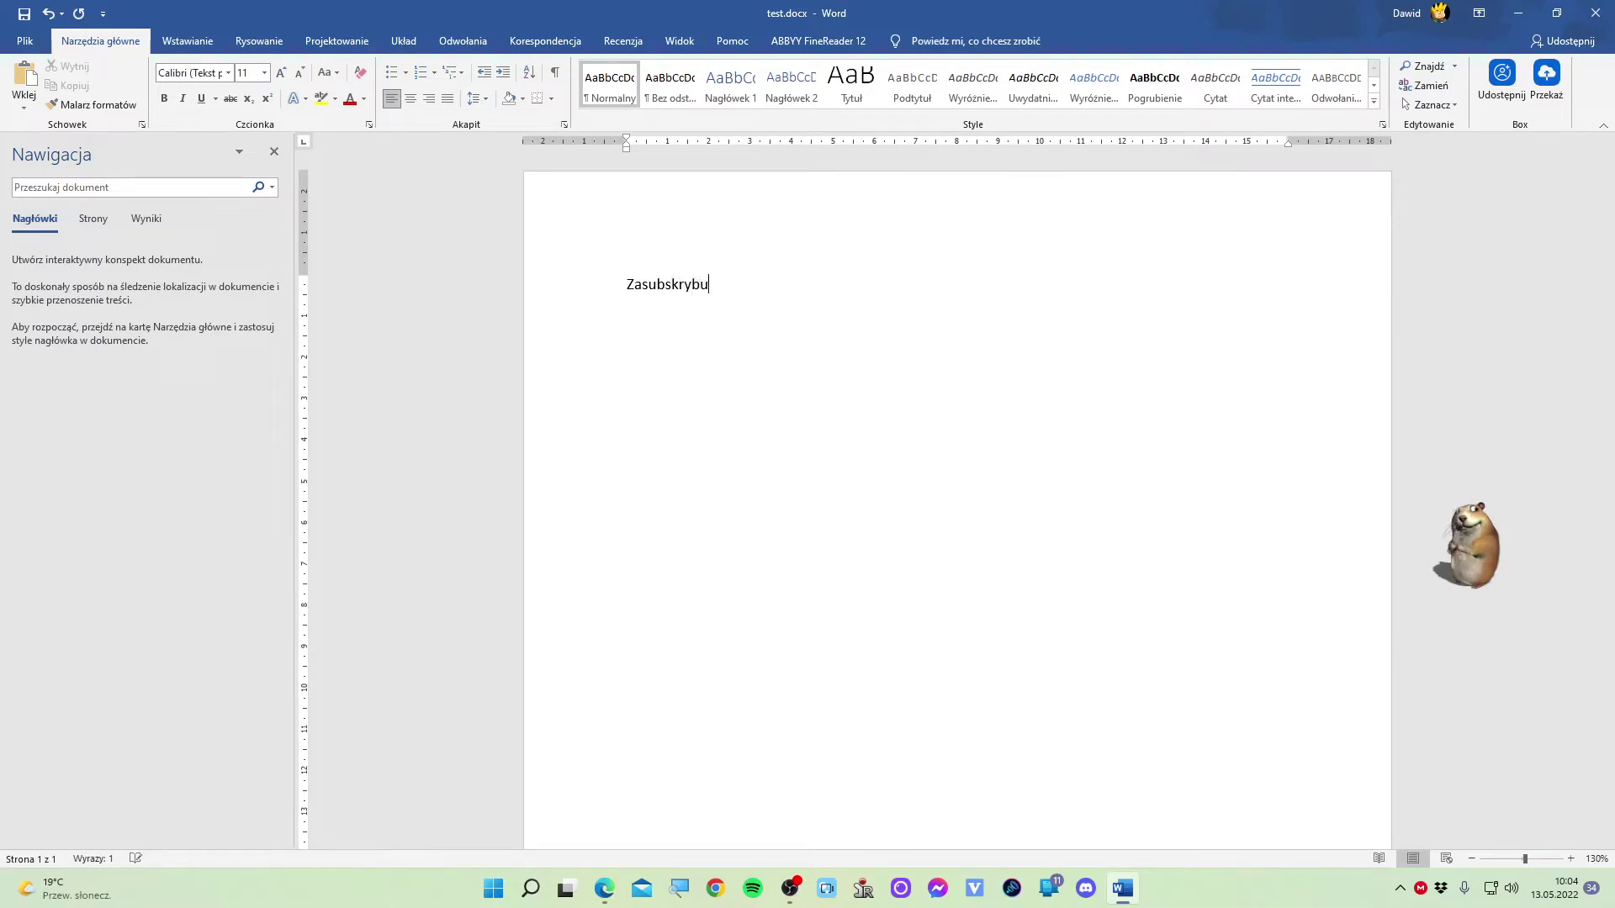
pyautogui.write('j :)')
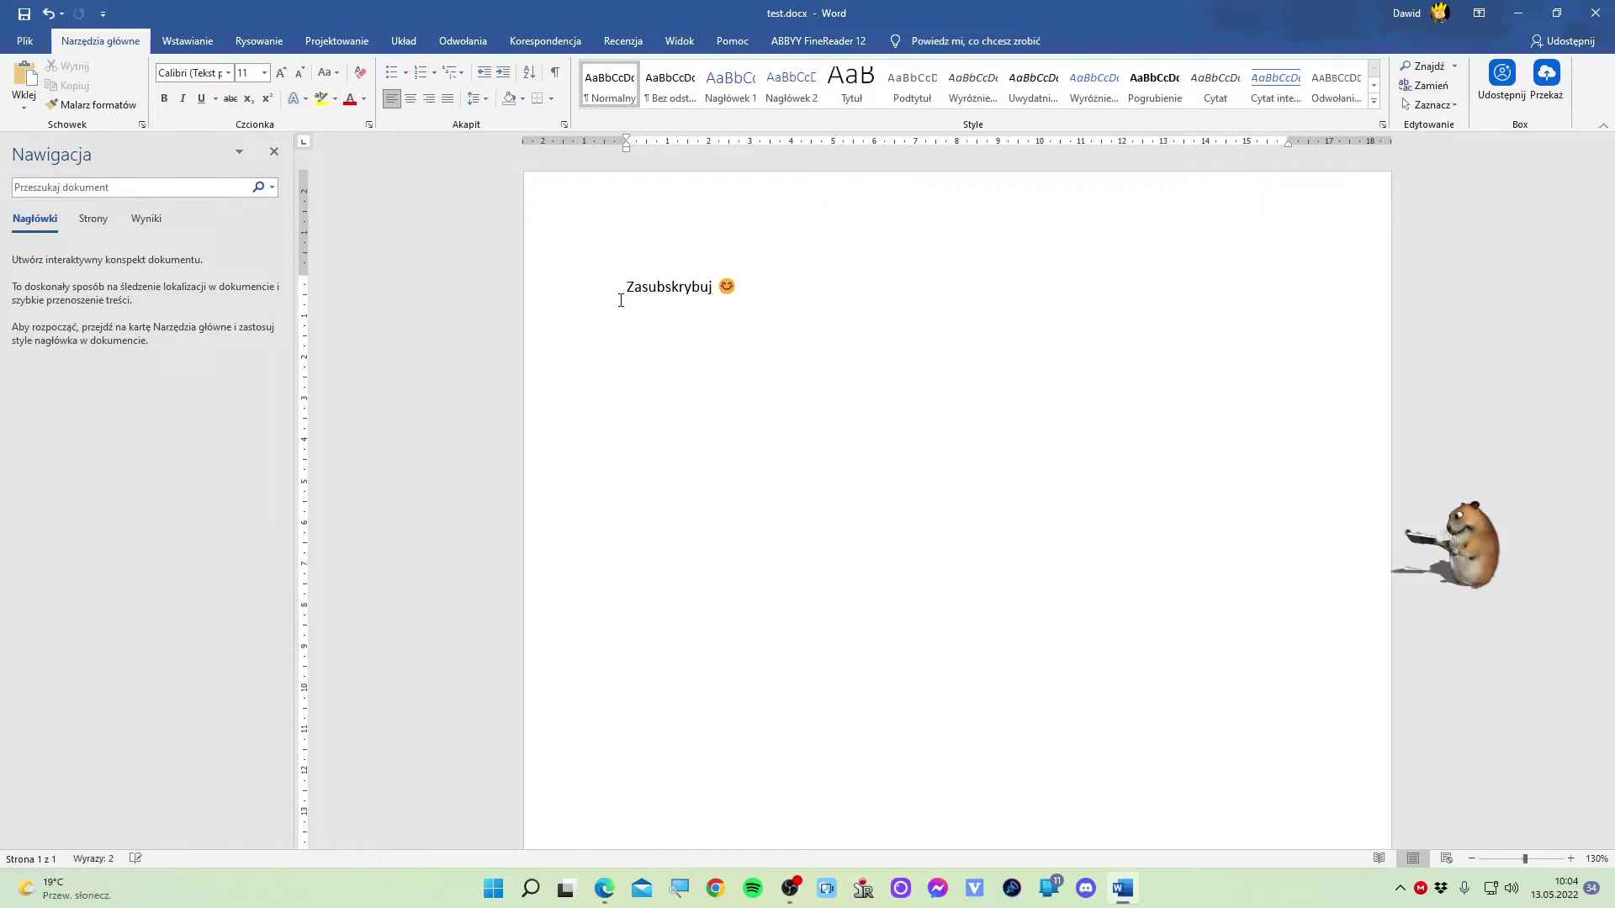
pyautogui.click(1596, 13)
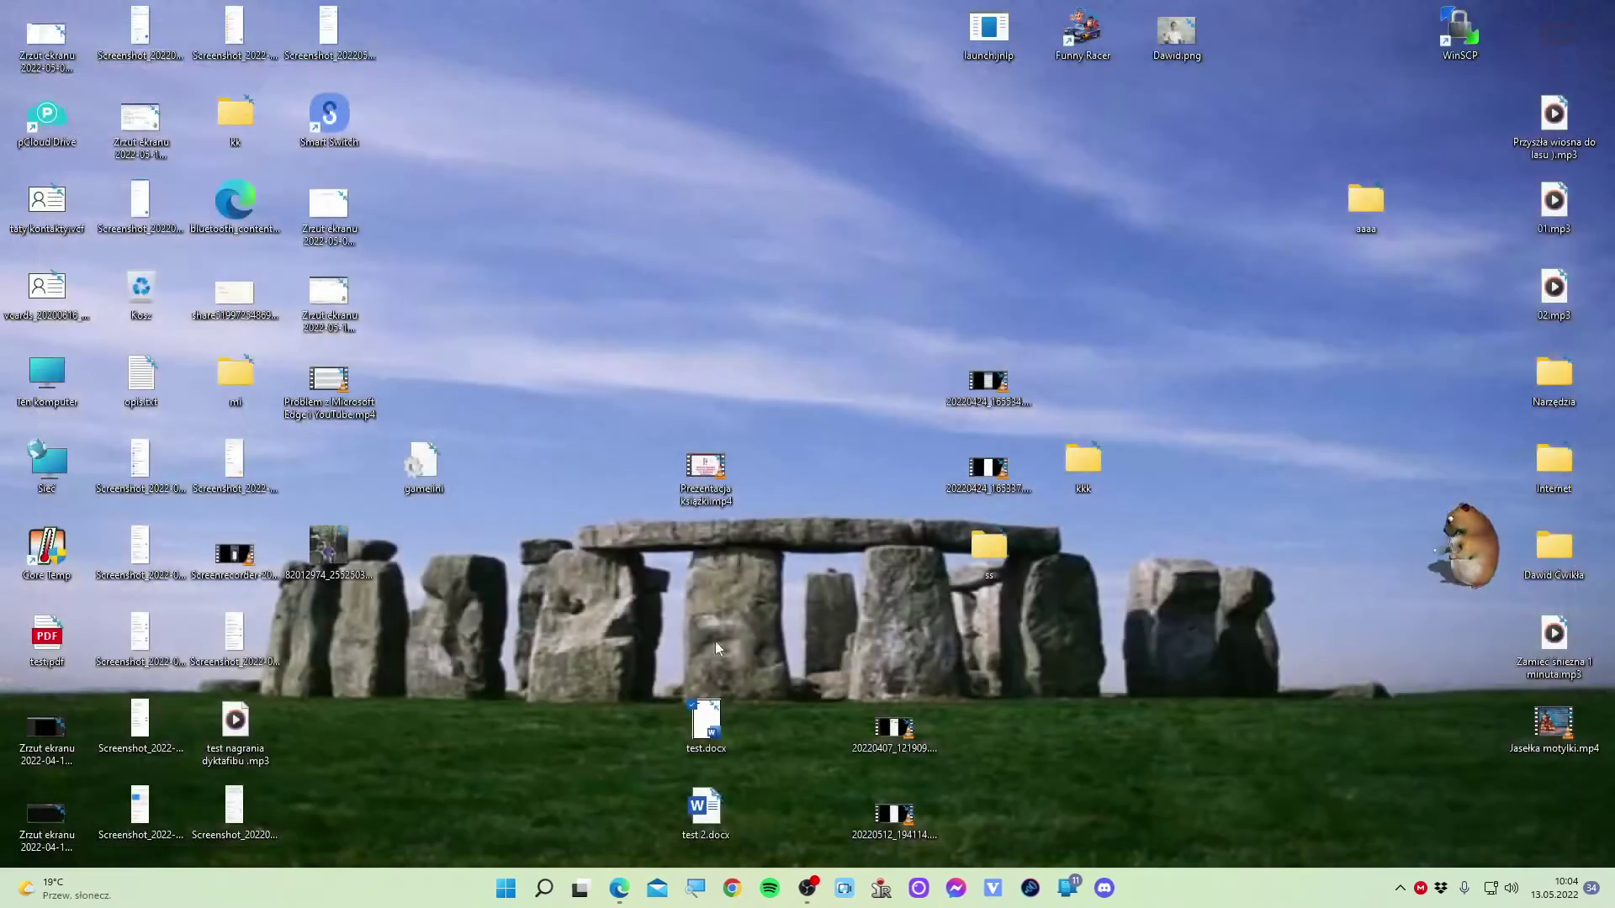
# Write "Zostaw Suba :)" in test 2.docx and close the document with the text saved.
pyautogui.doubleClick(699, 836)
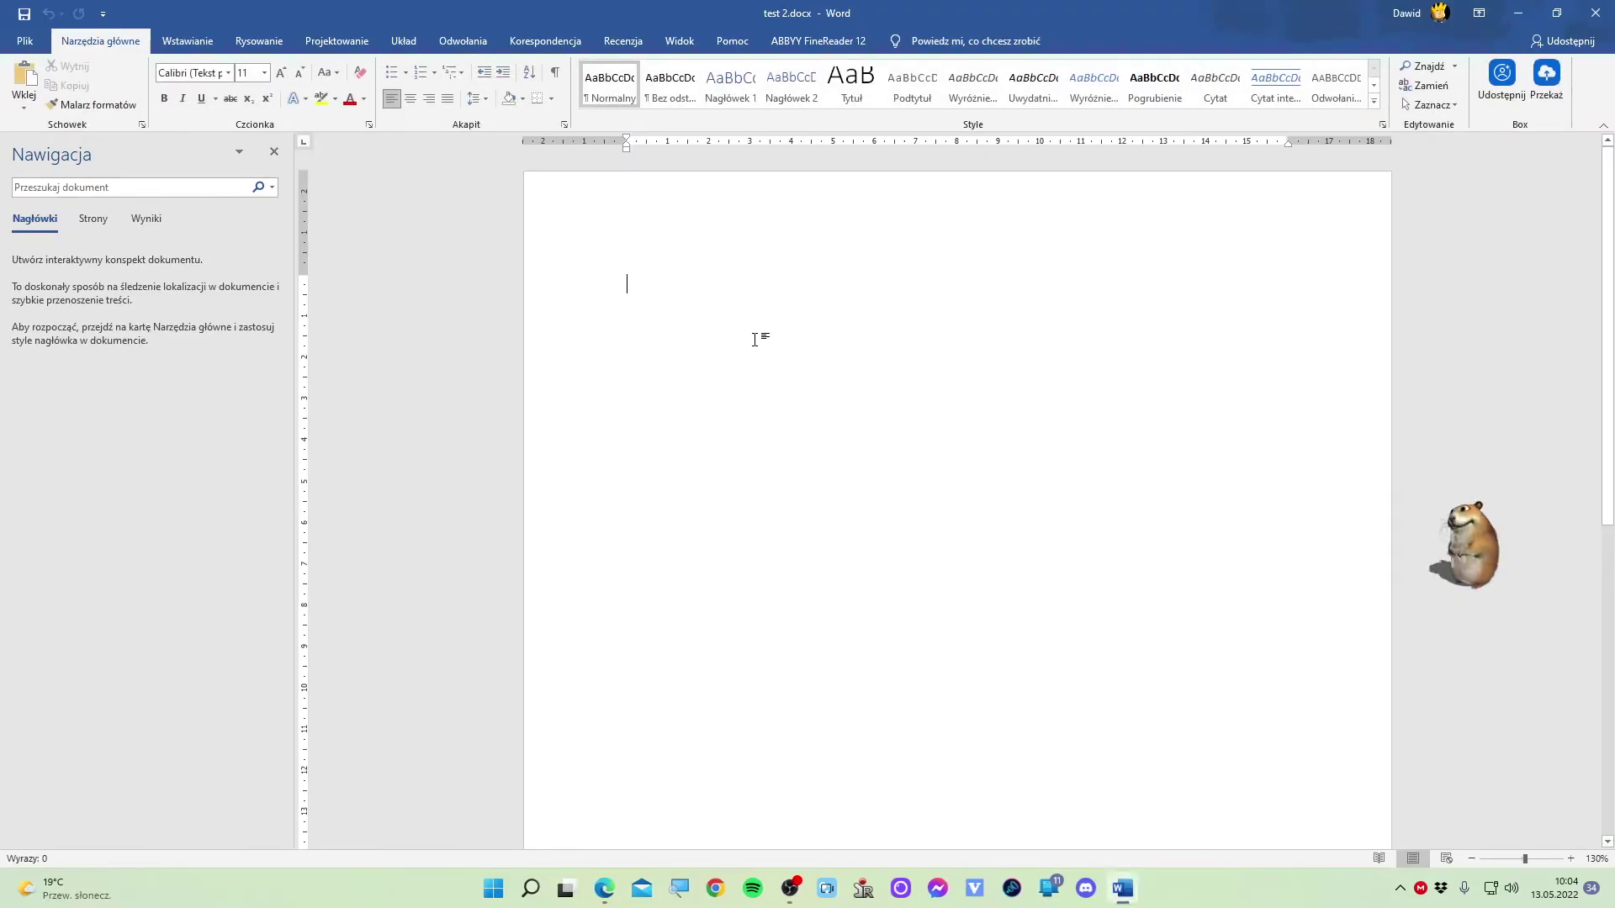
pyautogui.write('Zostaw')
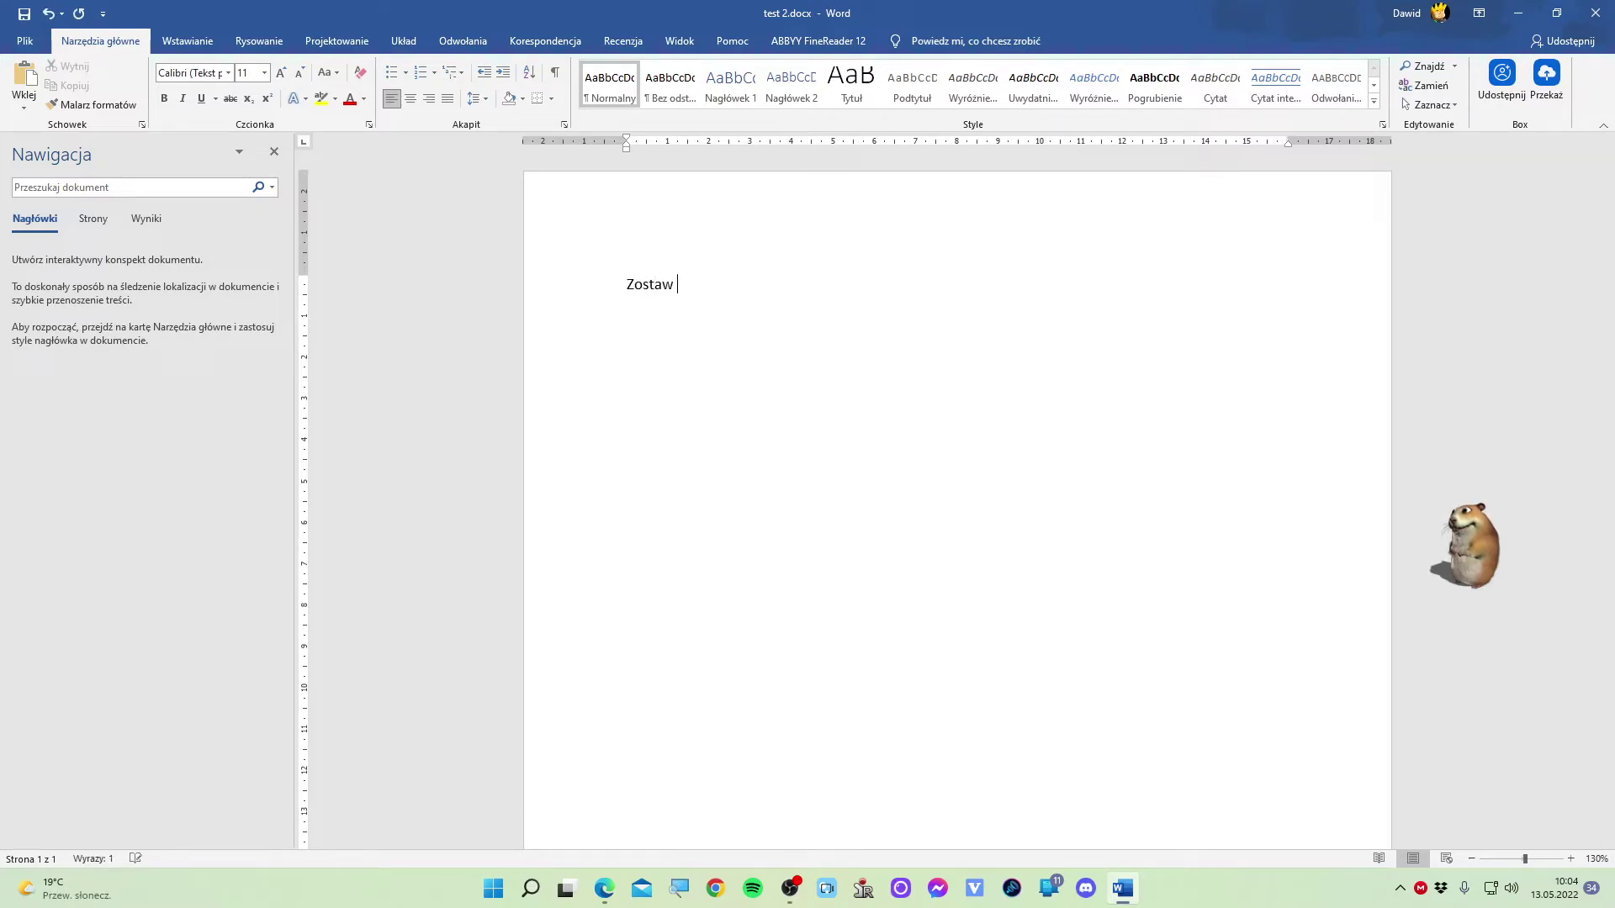
pyautogui.write('Suba :)')
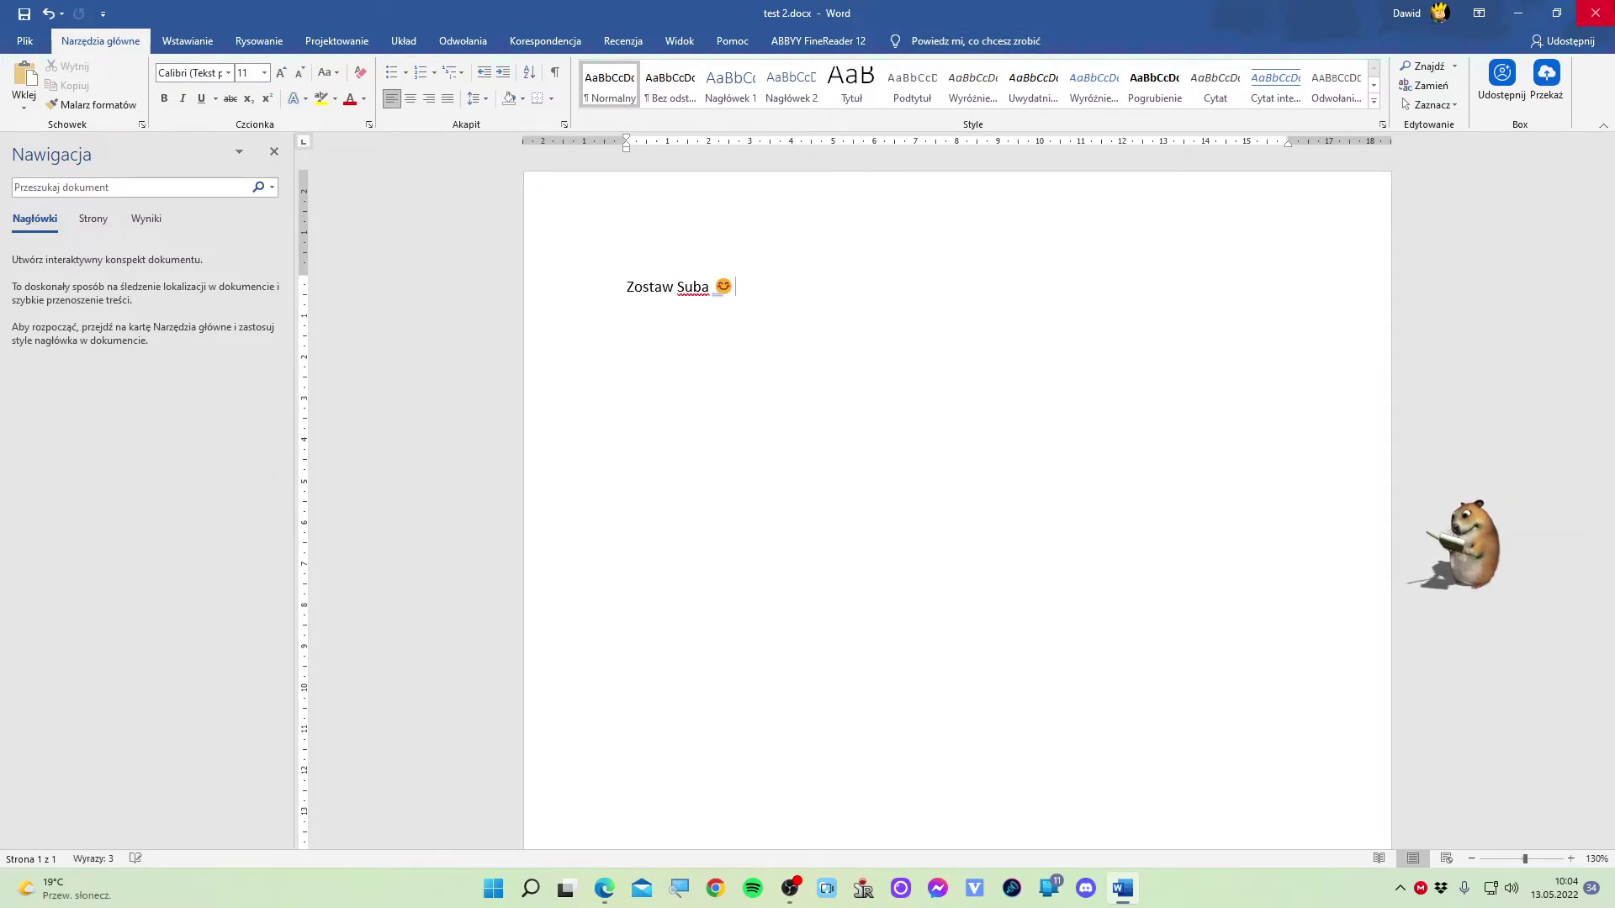
pyautogui.click(1595, 13)
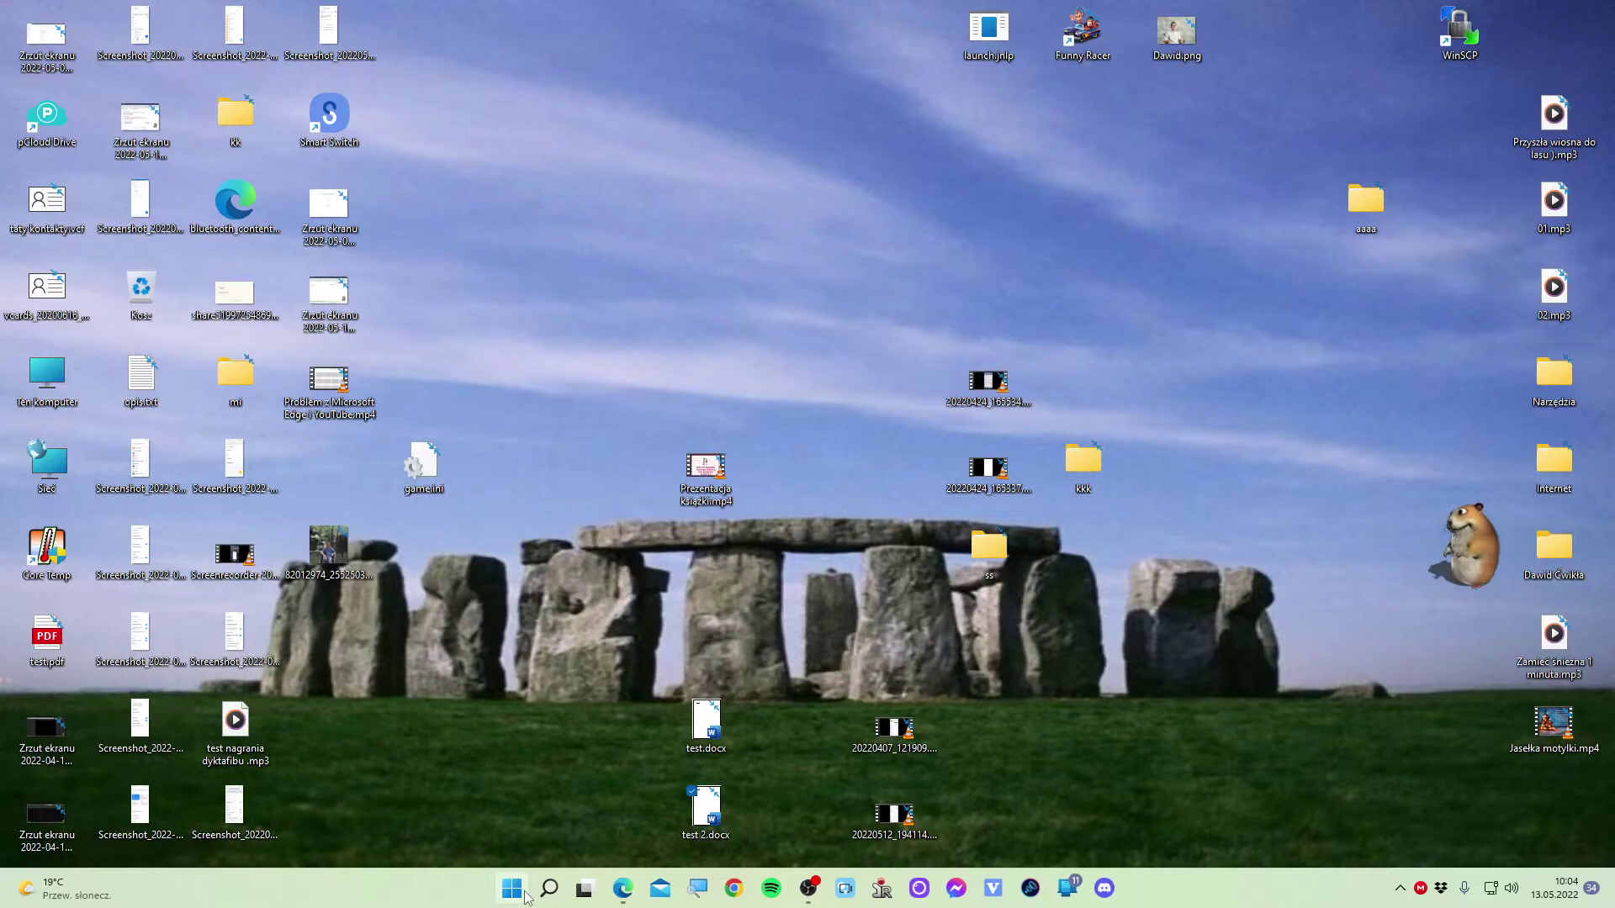
# Start WinMerge and move its window up so both Word documents on the desktop are uncovered.
pyautogui.click(513, 893)
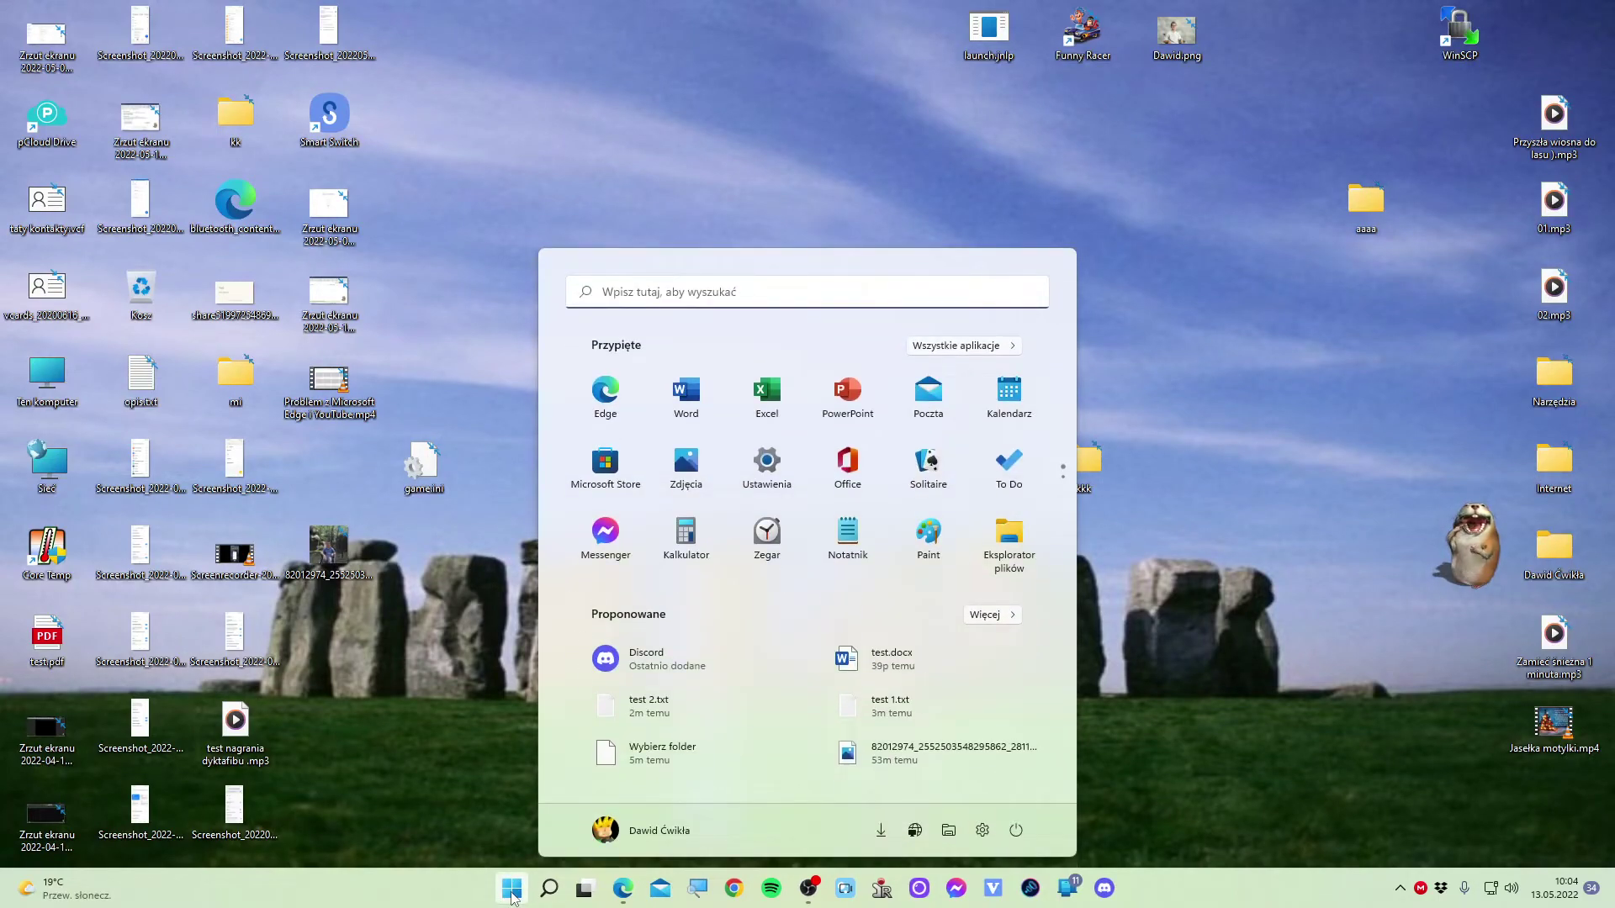
pyautogui.write('winmerge')
pyautogui.press('Return')
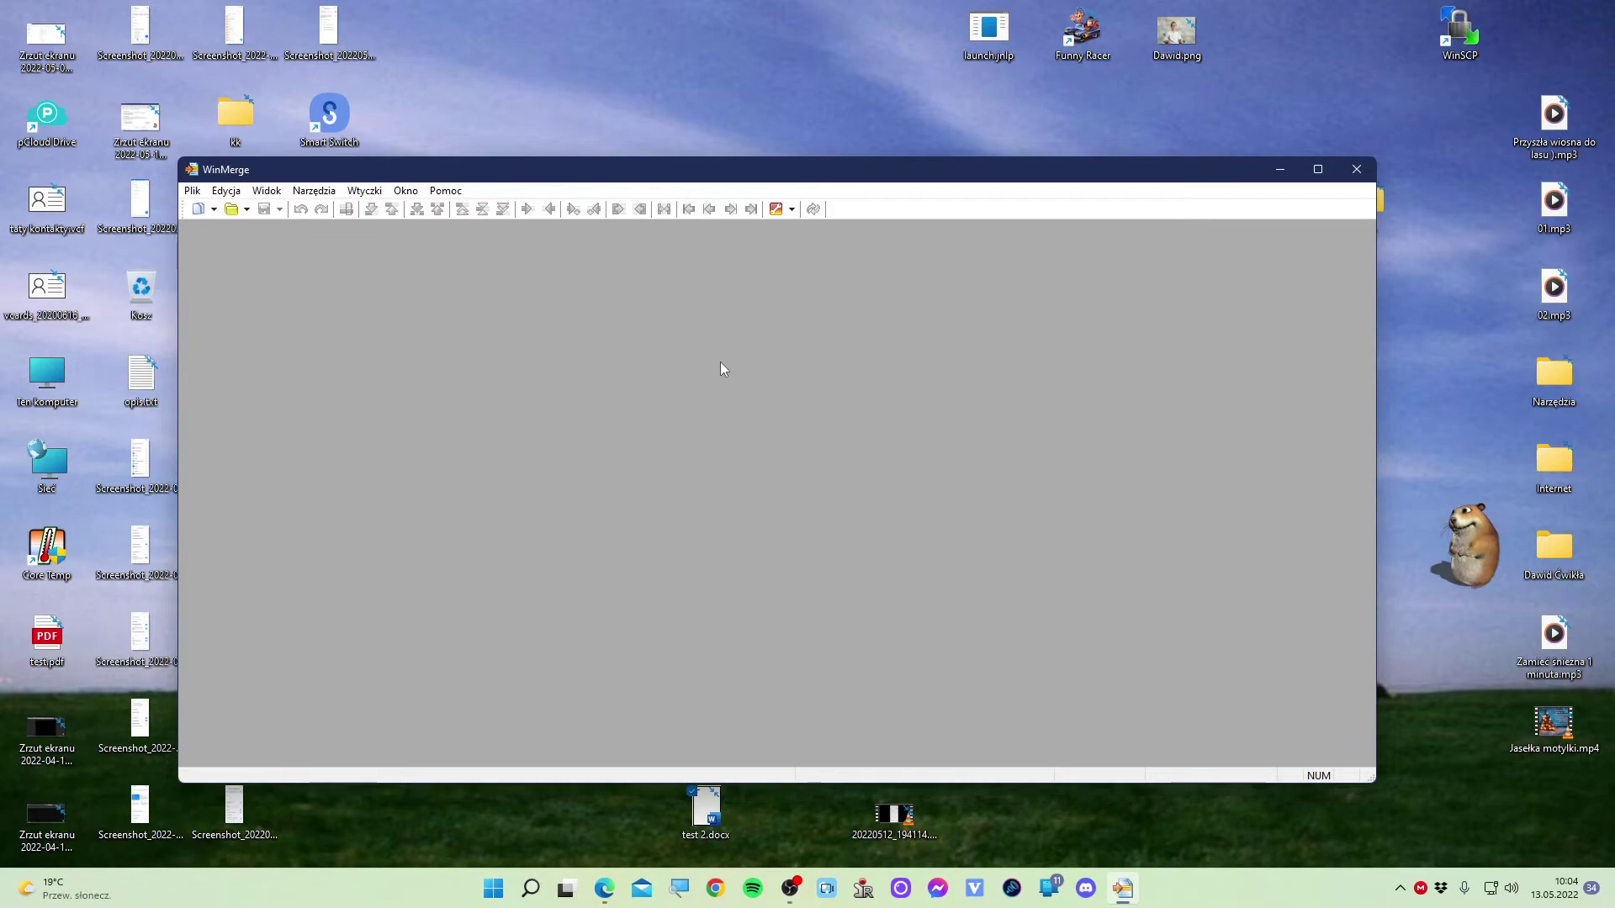
pyautogui.moveTo(809, 177); pyautogui.dragTo(826, 86)
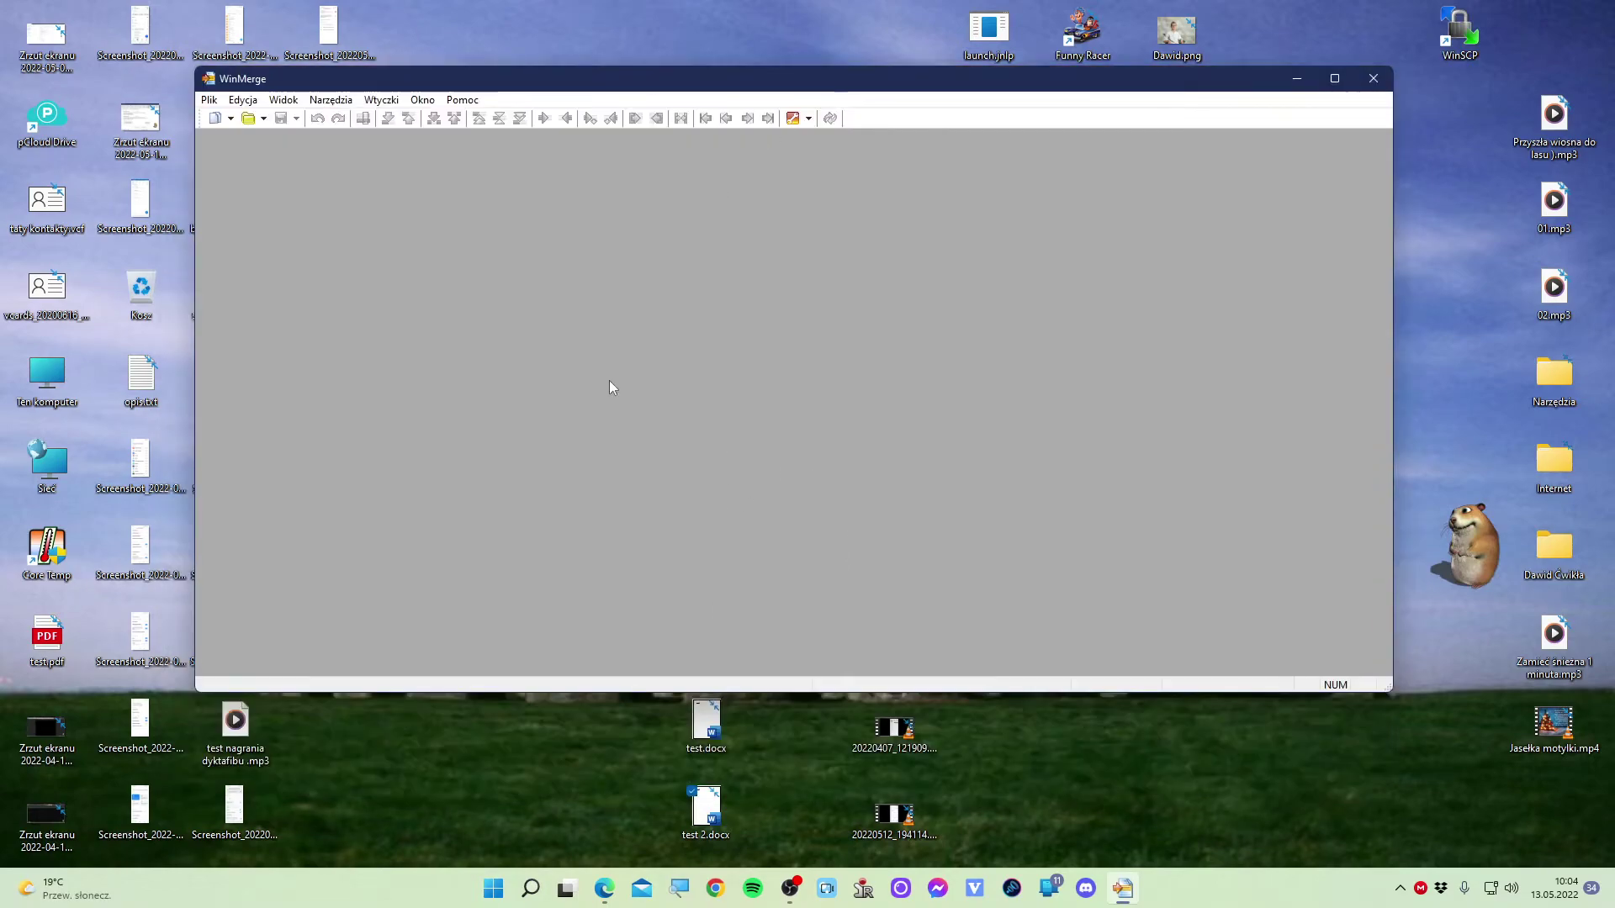
# Load test.docx as the first file and test 2.docx as the second, and run the comparison.
pyautogui.moveTo(689, 709); pyautogui.dragTo(603, 447)
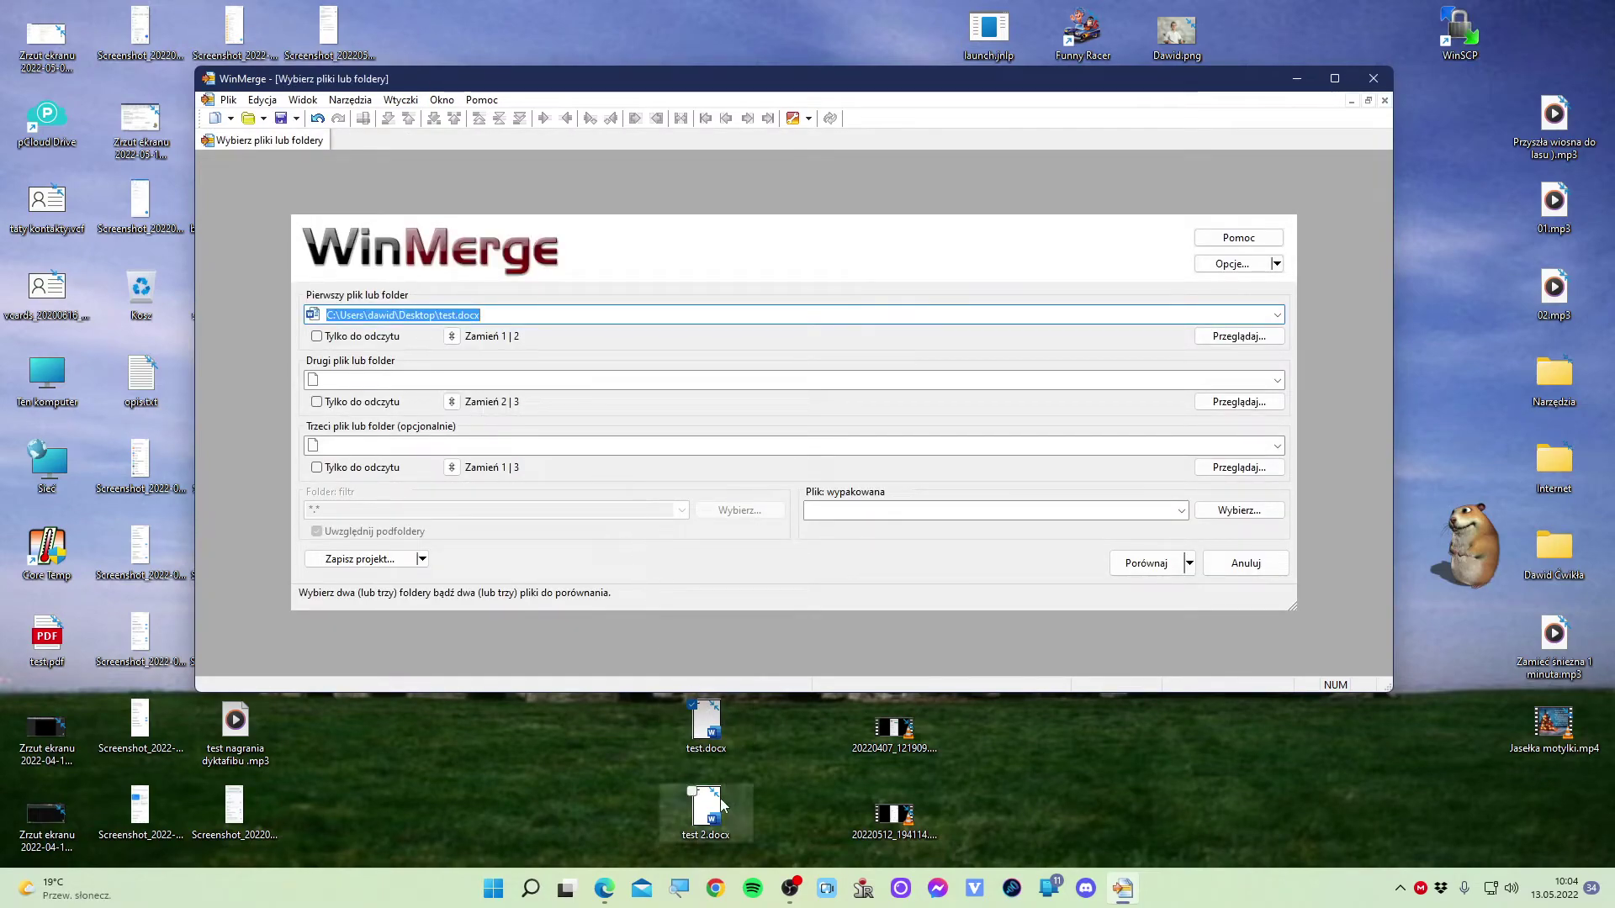
pyautogui.moveTo(719, 814); pyautogui.dragTo(389, 375)
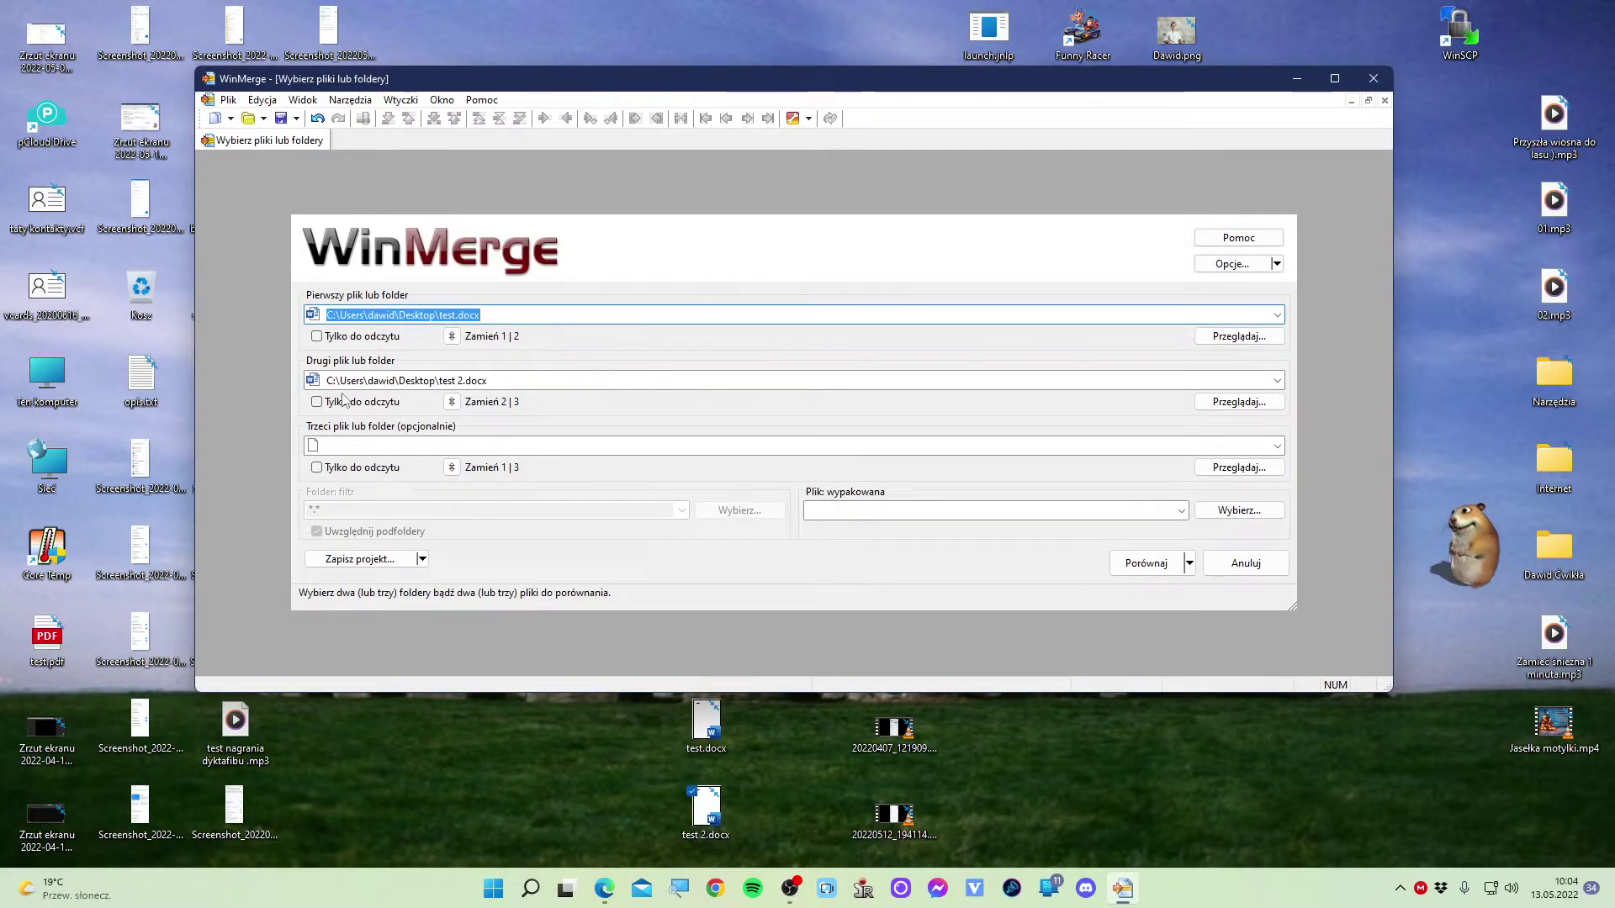
pyautogui.click(1115, 579)
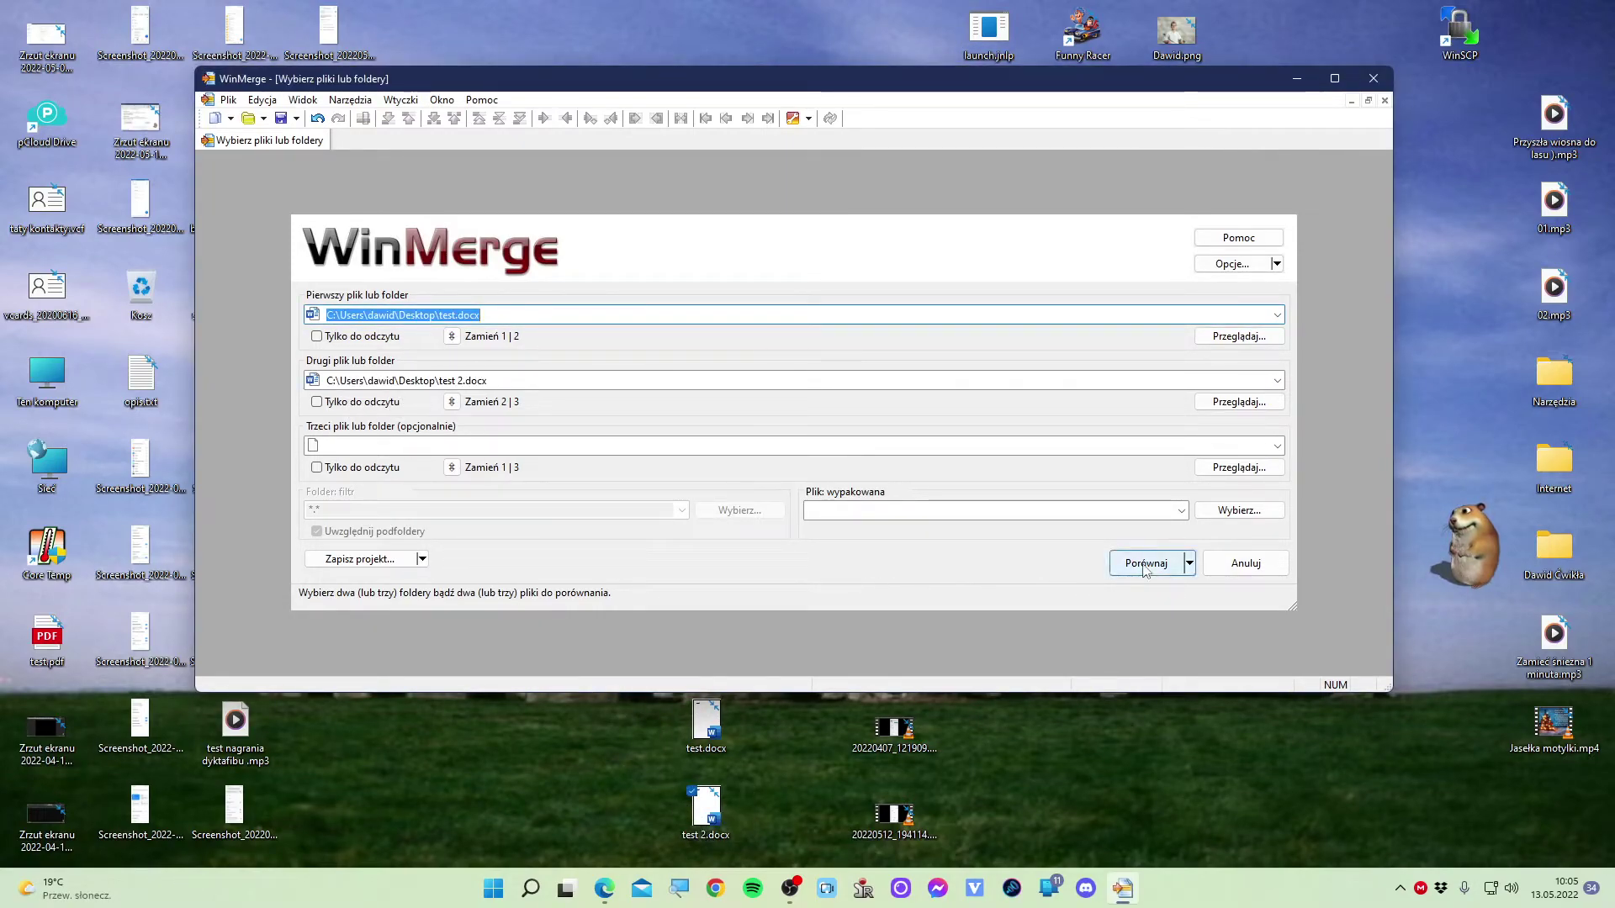